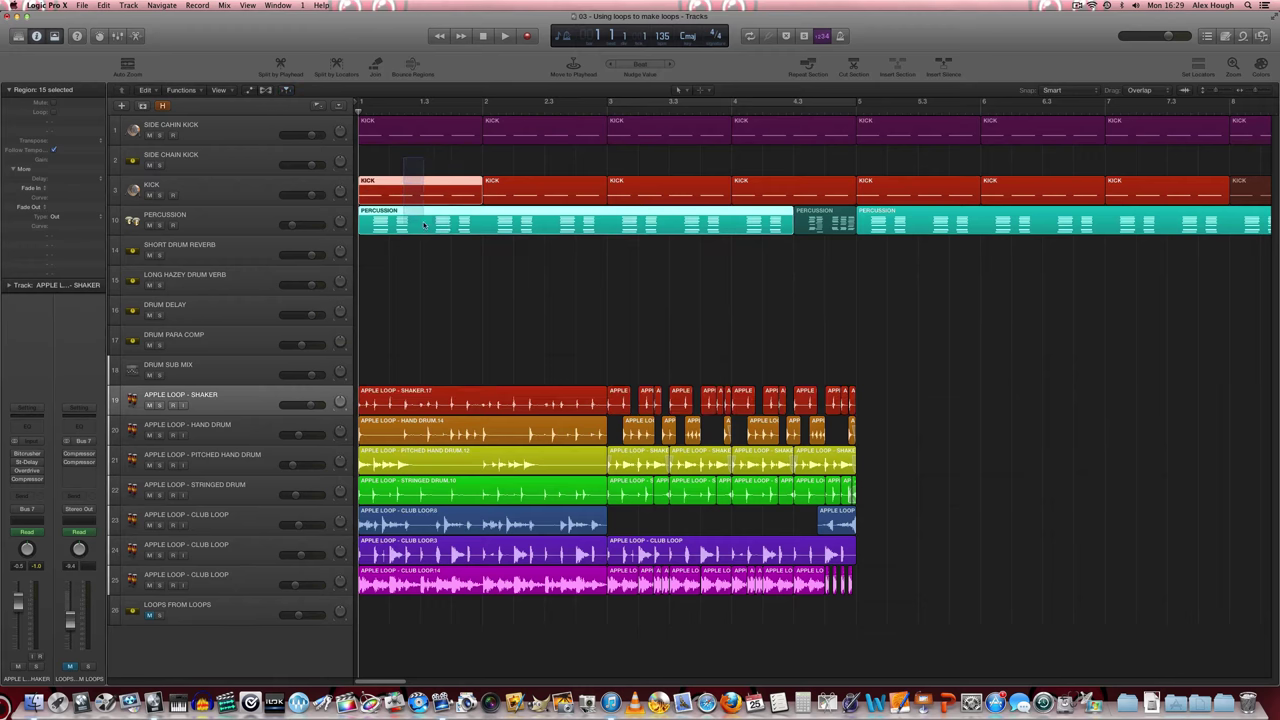
- Clear the region selection and play the kick and percussion drums from bar 1
left_click(429, 269)
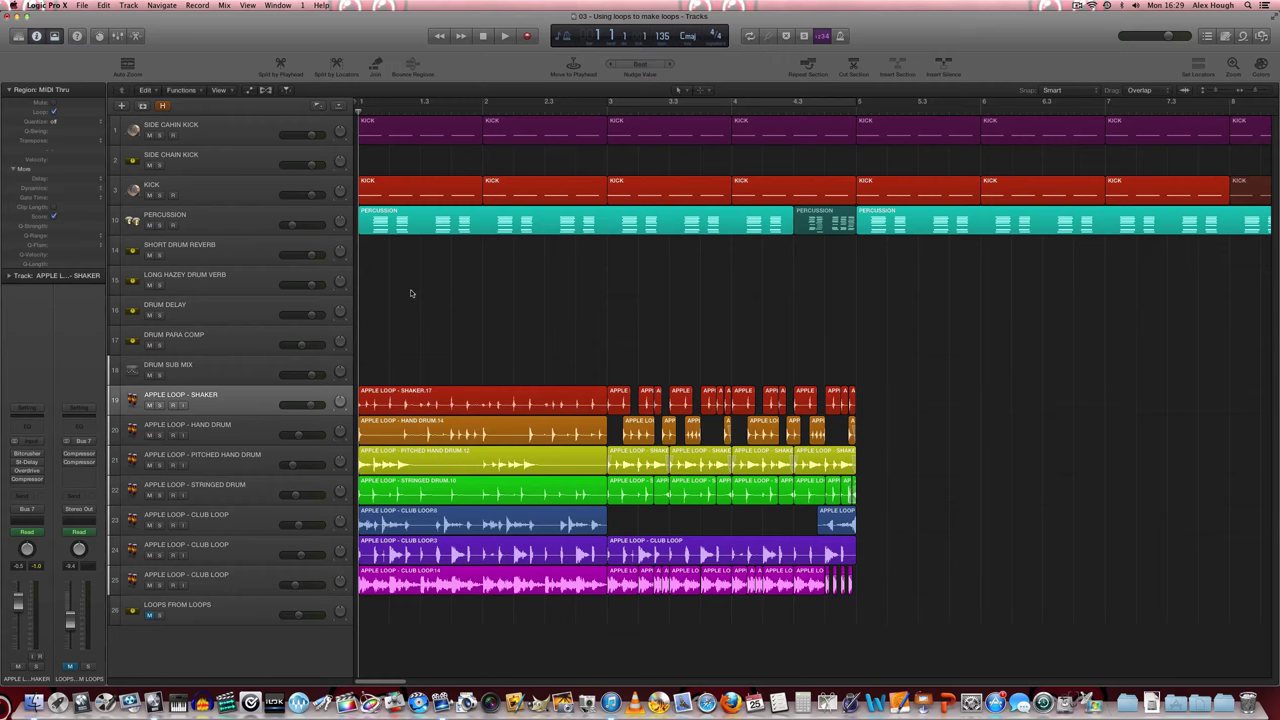
scroll(417, 308, "down", 2)
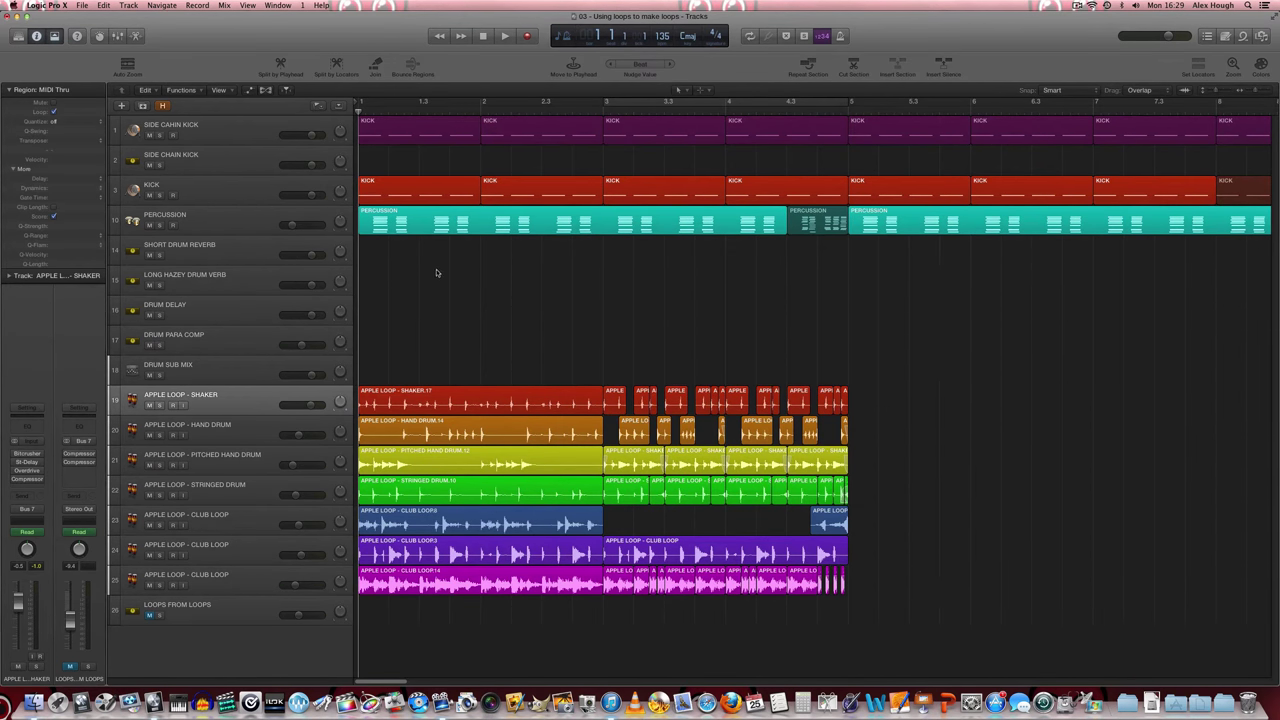
key("space")
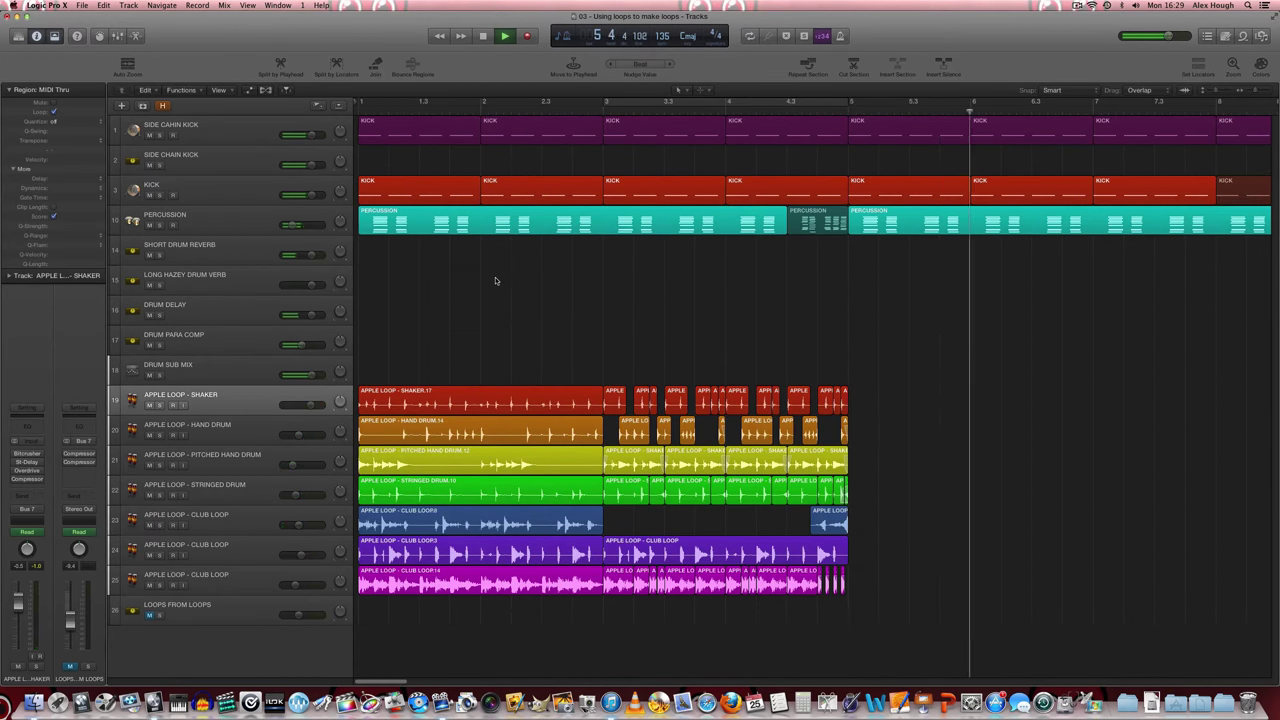
key("space")
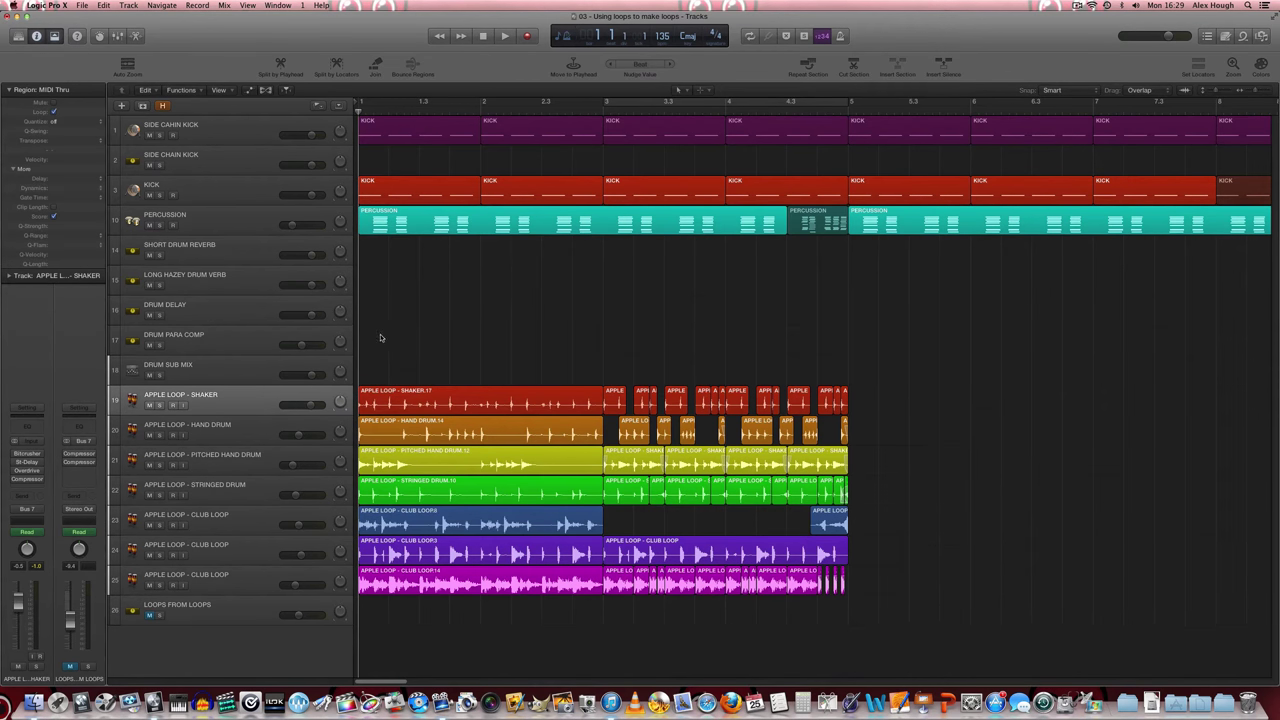
- Solo the APPLE LOOP - SHAKER track and play its full loop cycled over bars 1 to 3
left_click(159, 405)
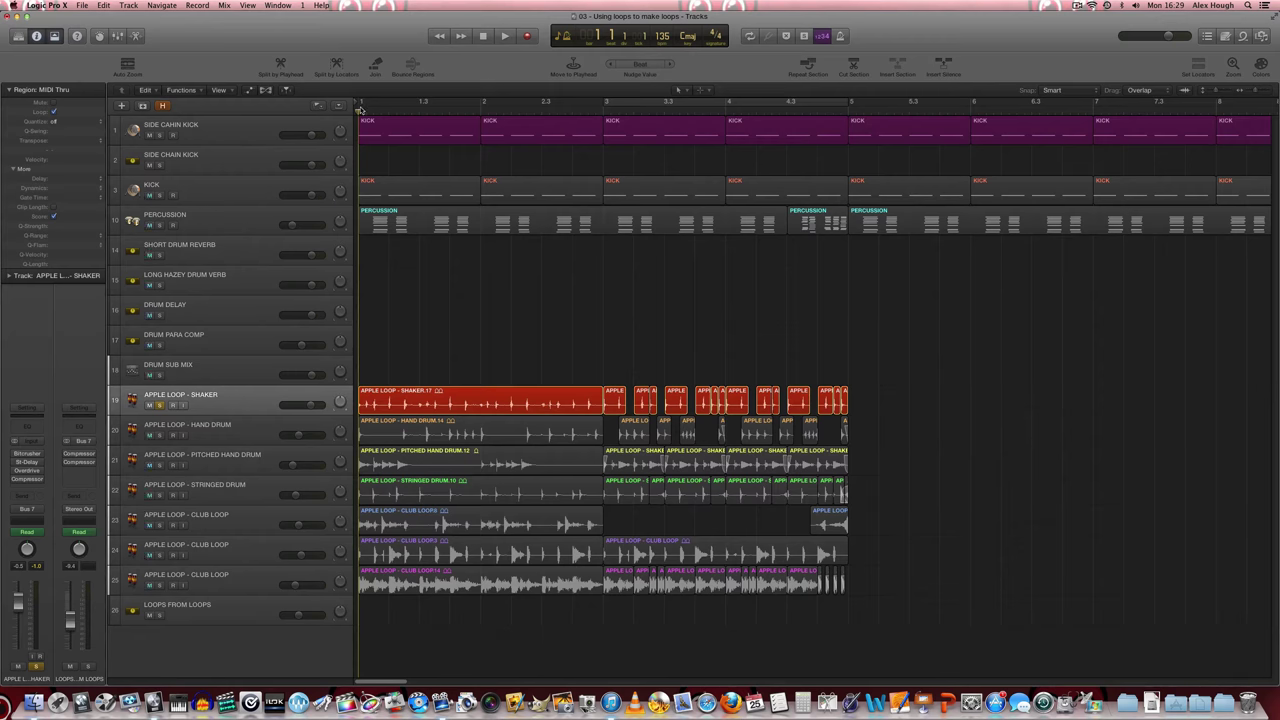
left_click_drag(371, 103, 604, 103)
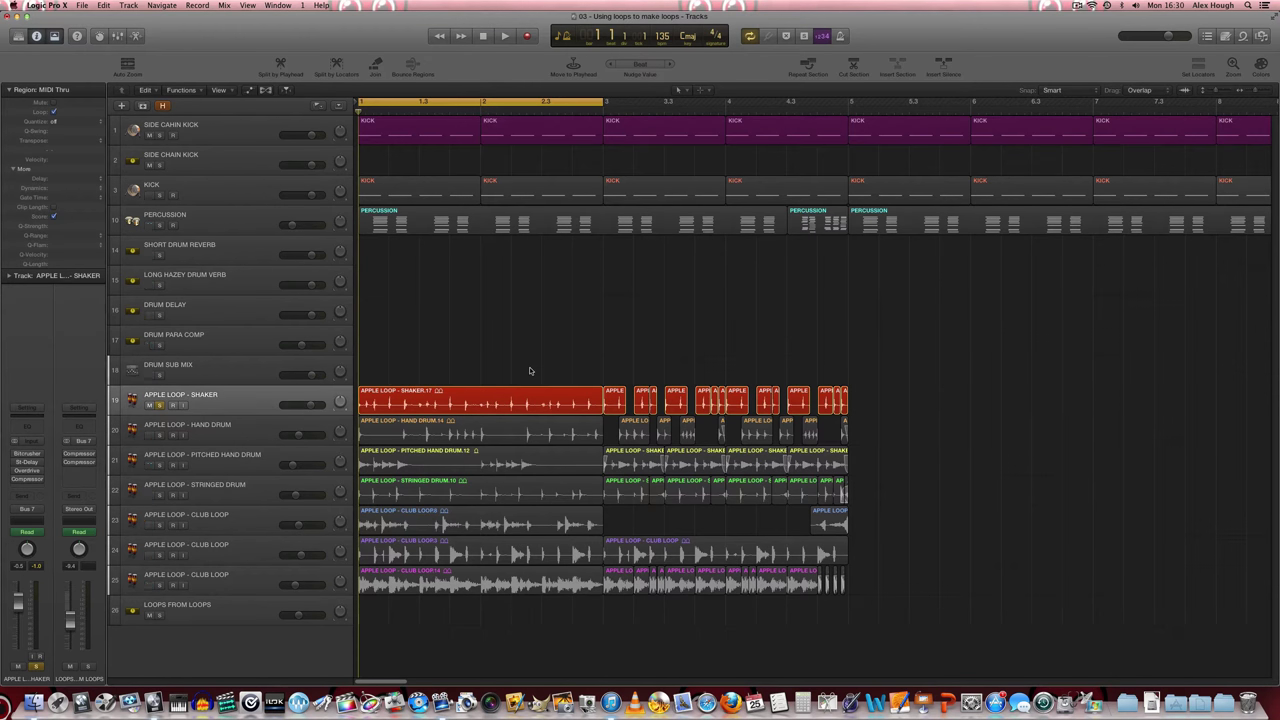
key("space")
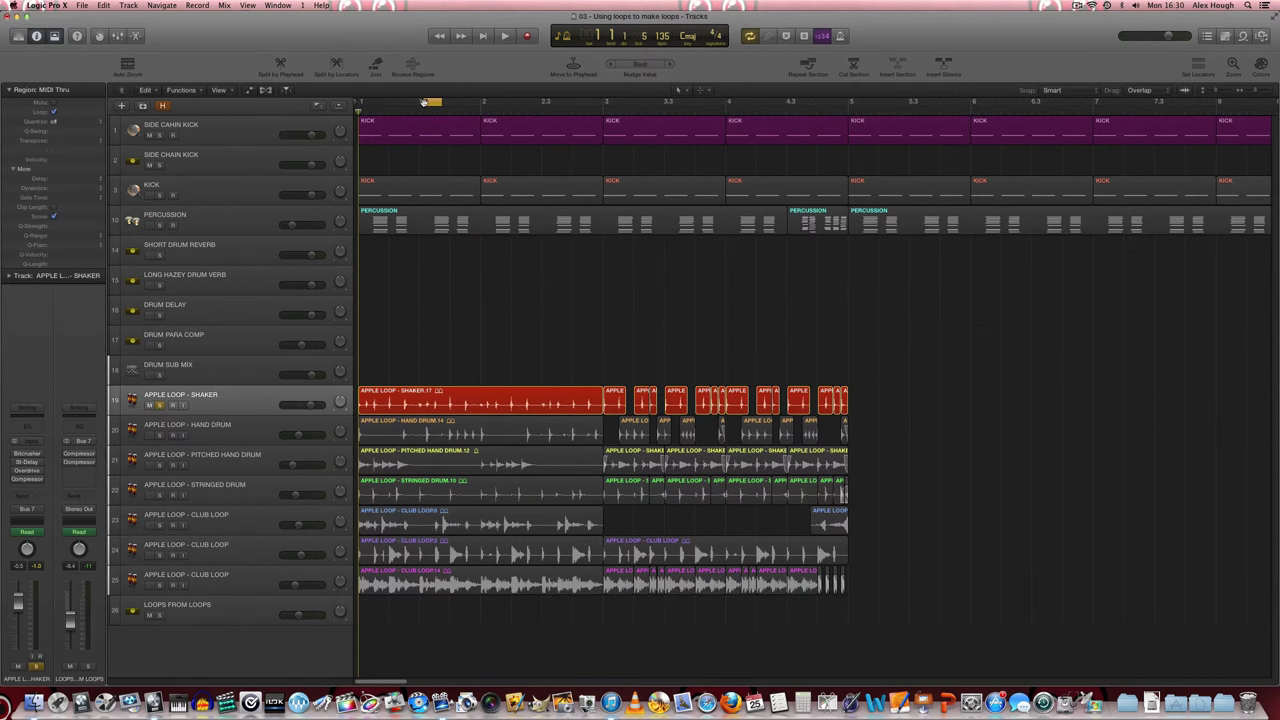
- Audition a one-beat cycle of the shaker loop from 1.3 to 1.4, and shift that cycle range back near the loop's start
left_click(424, 103)
key("super+Right")
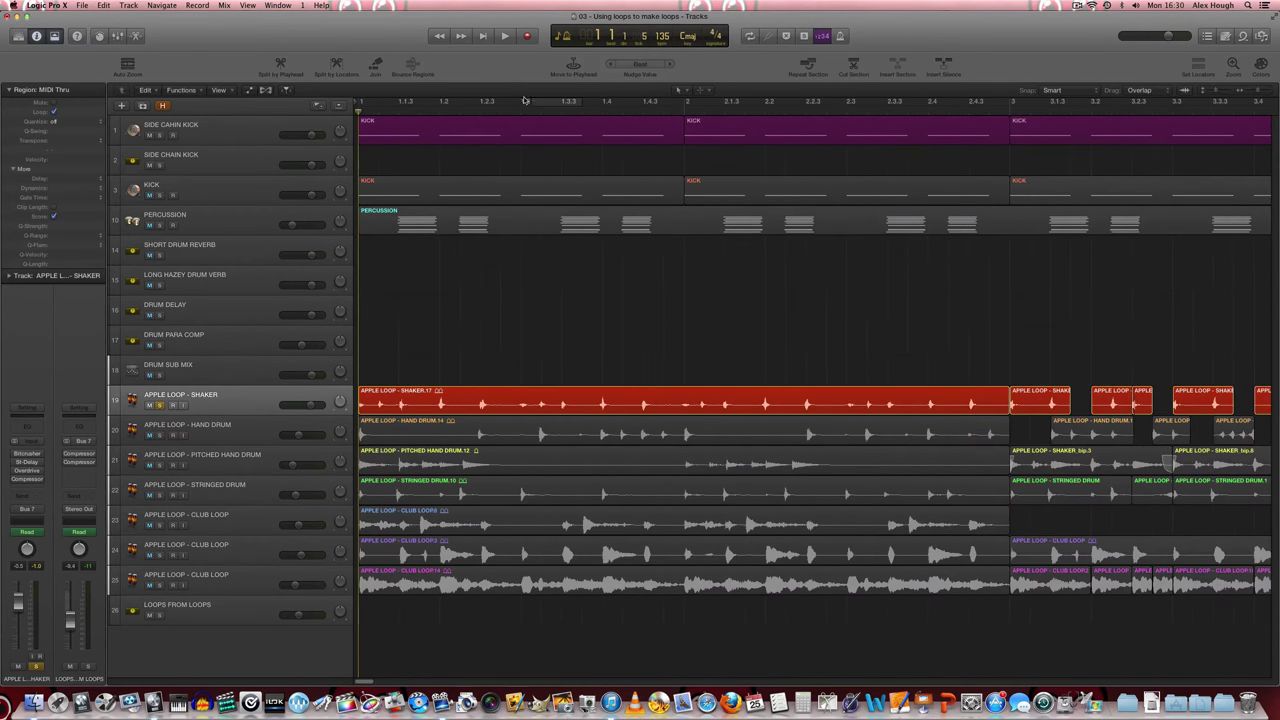
left_click_drag(525, 103, 603, 103)
key("space")
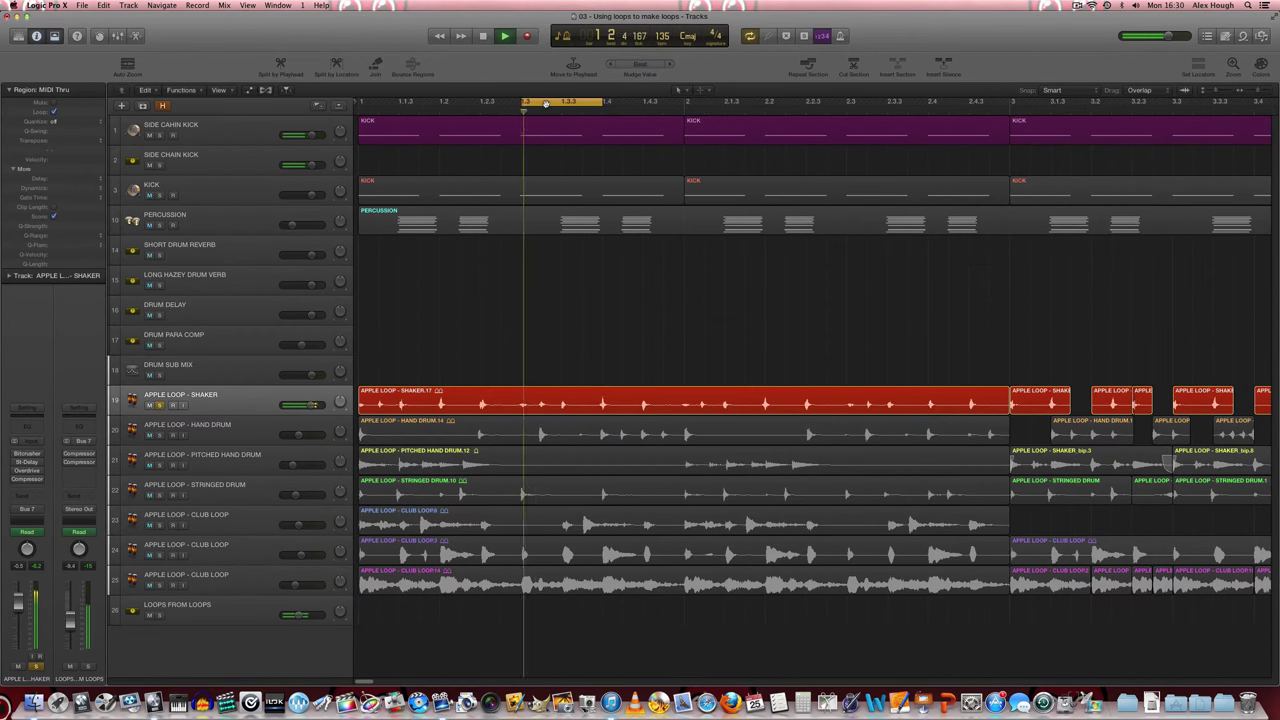
left_click_drag(542, 104, 415, 103)
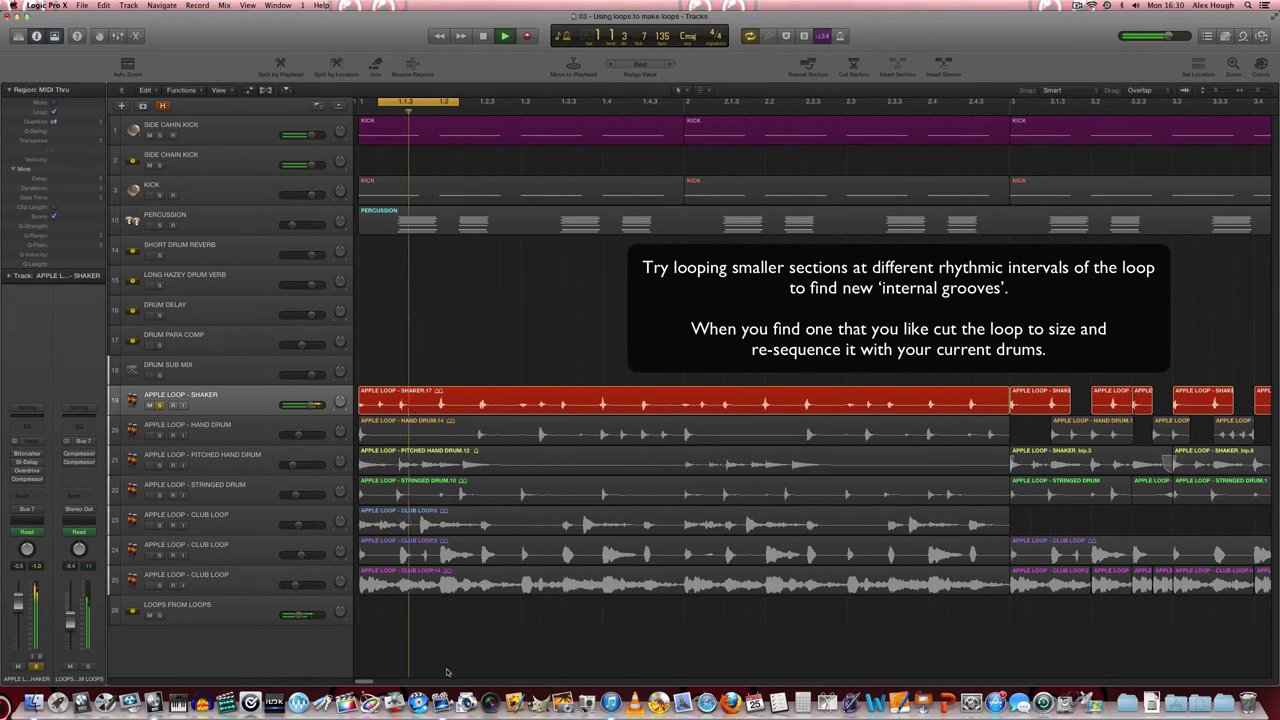
- Stop playback and split the shaker loop at both ends of the one-beat cycle range, selecting the resulting middle slice
key("space")
left_click_drag(380, 391, 458, 402)
left_click(398, 402)
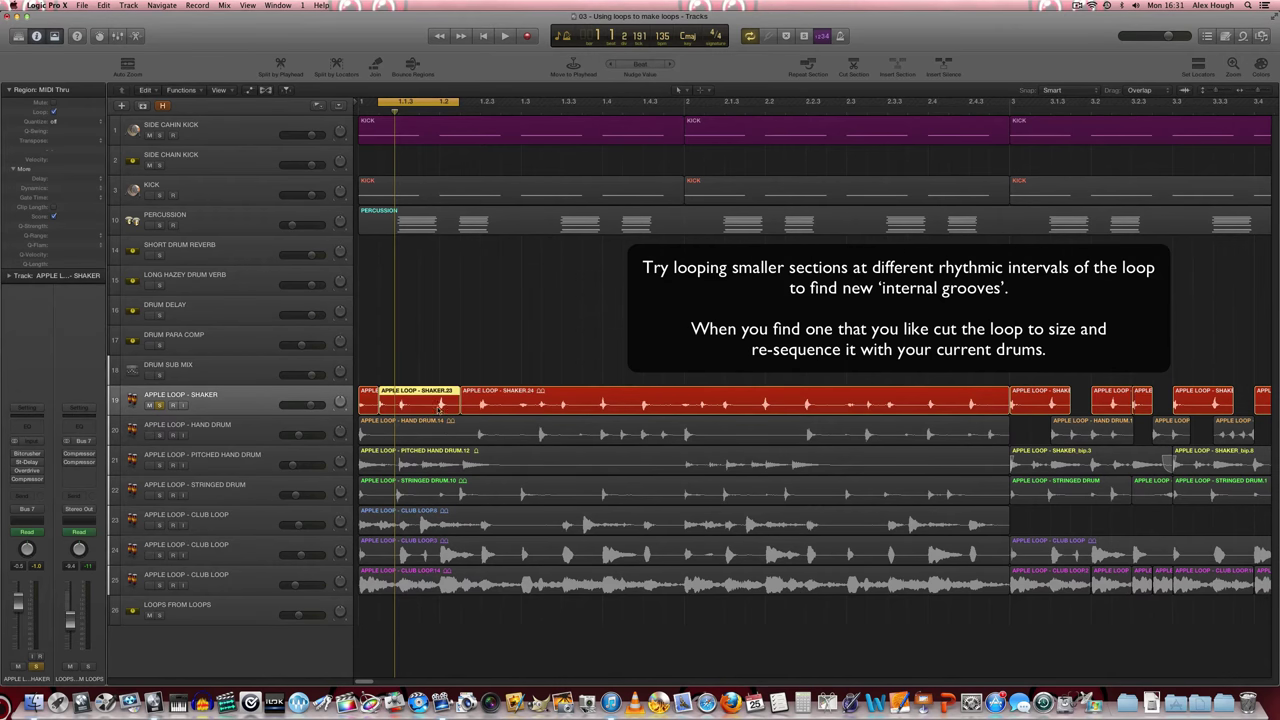
- Set the cycle range over the re-sequenced shaker slices from bar 3 to bar 5 and play them
key("super+Left")
key("super+Left")
key("super+Left")
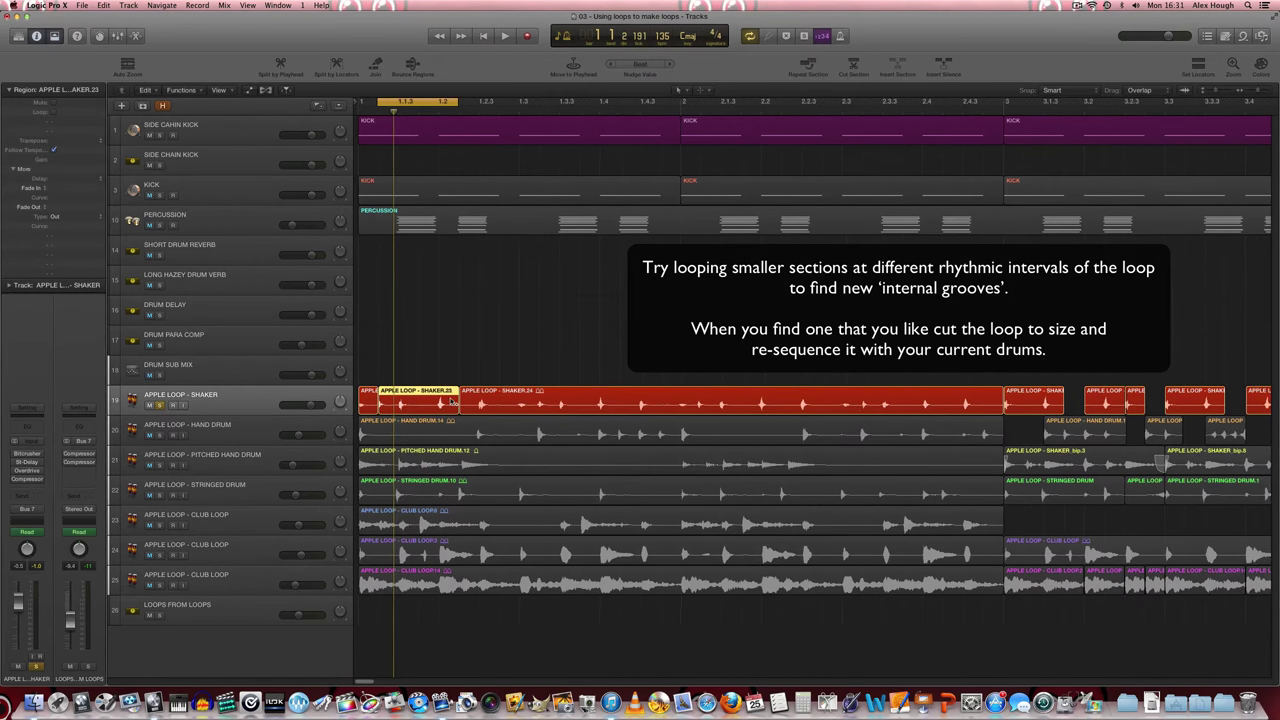
scroll(668, 423, "right", 5)
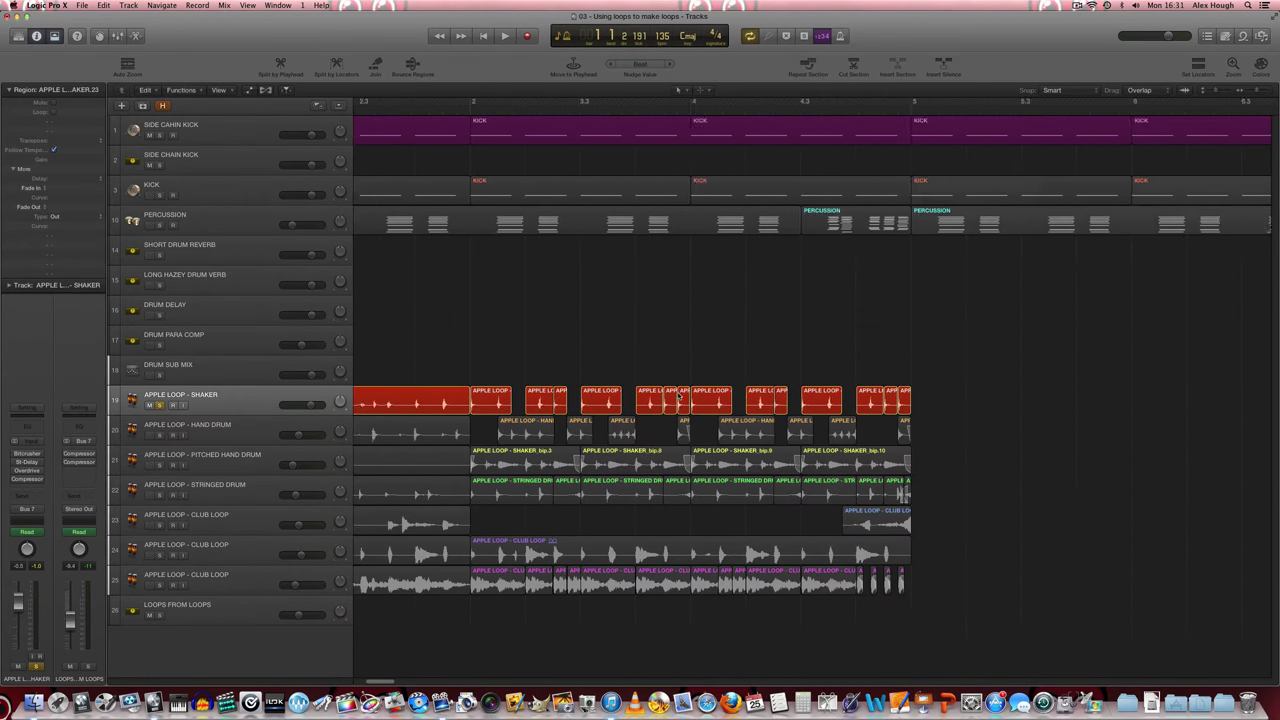
left_click_drag(391, 104, 829, 102)
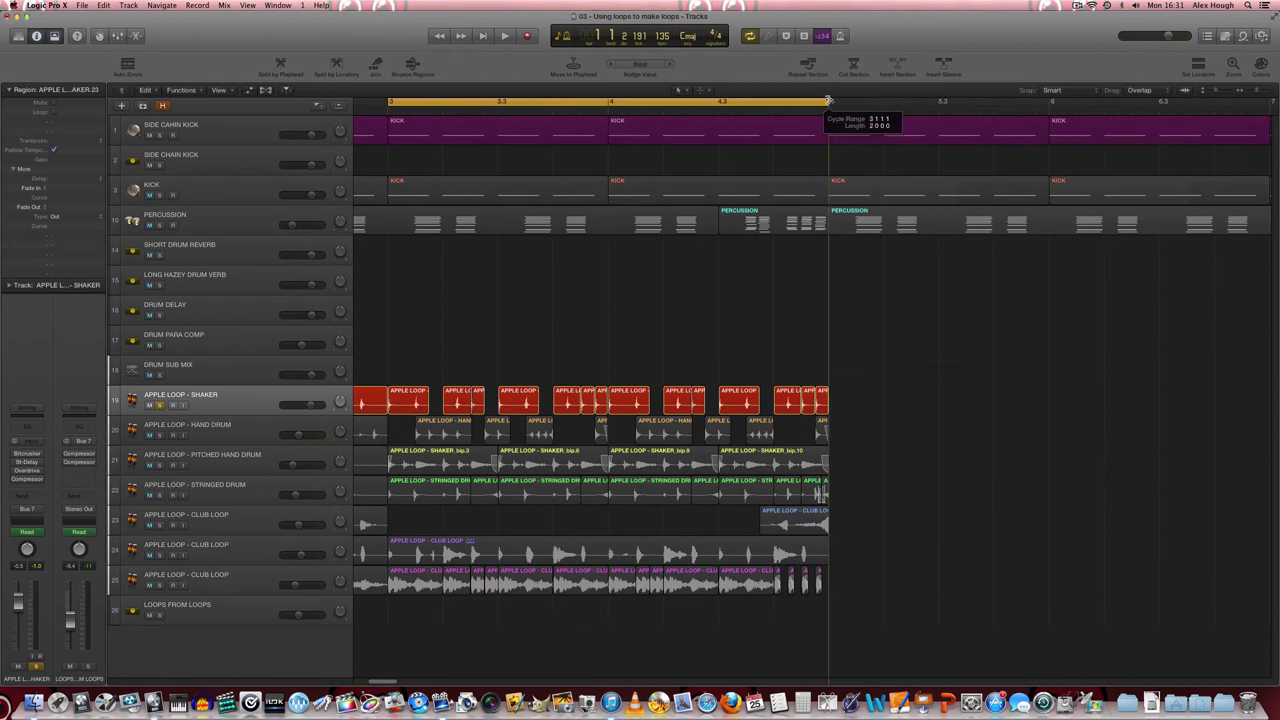
key("space")
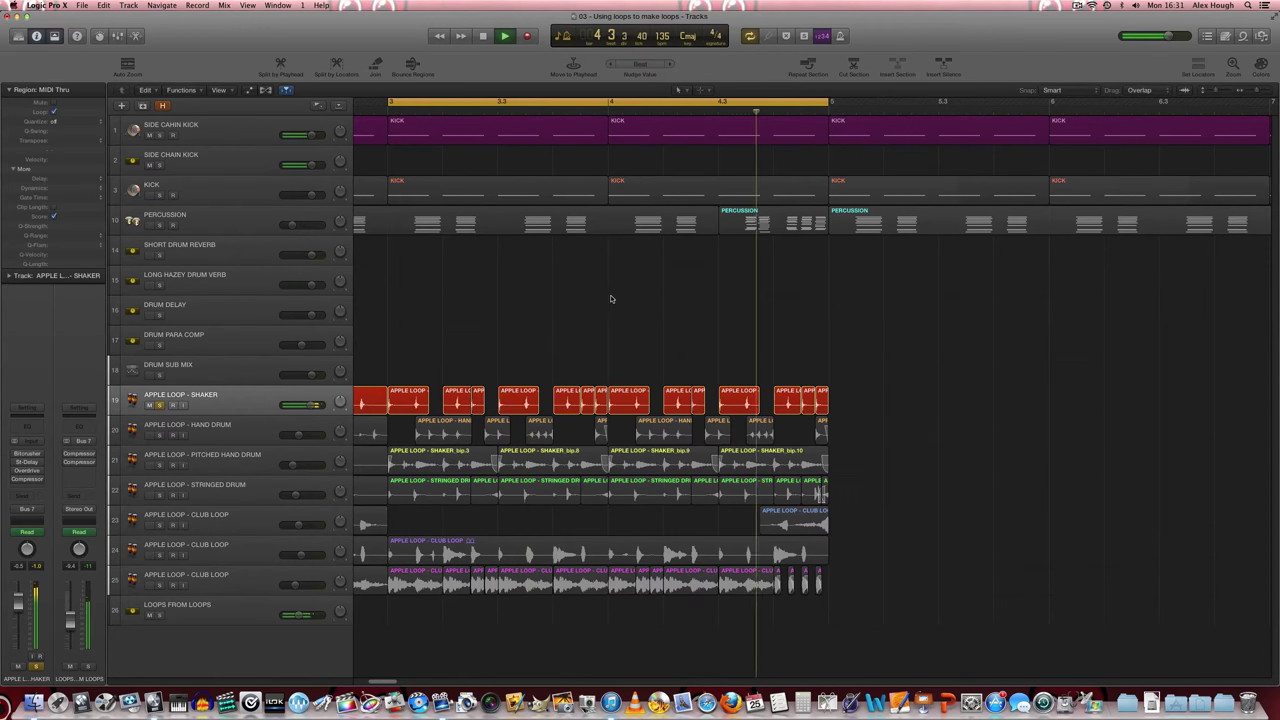
- Solo the APPLE LOOP - HAND DRUM track, turn cycling off, and play it from bar 1 through its re-sequenced slices
key("super+Left")
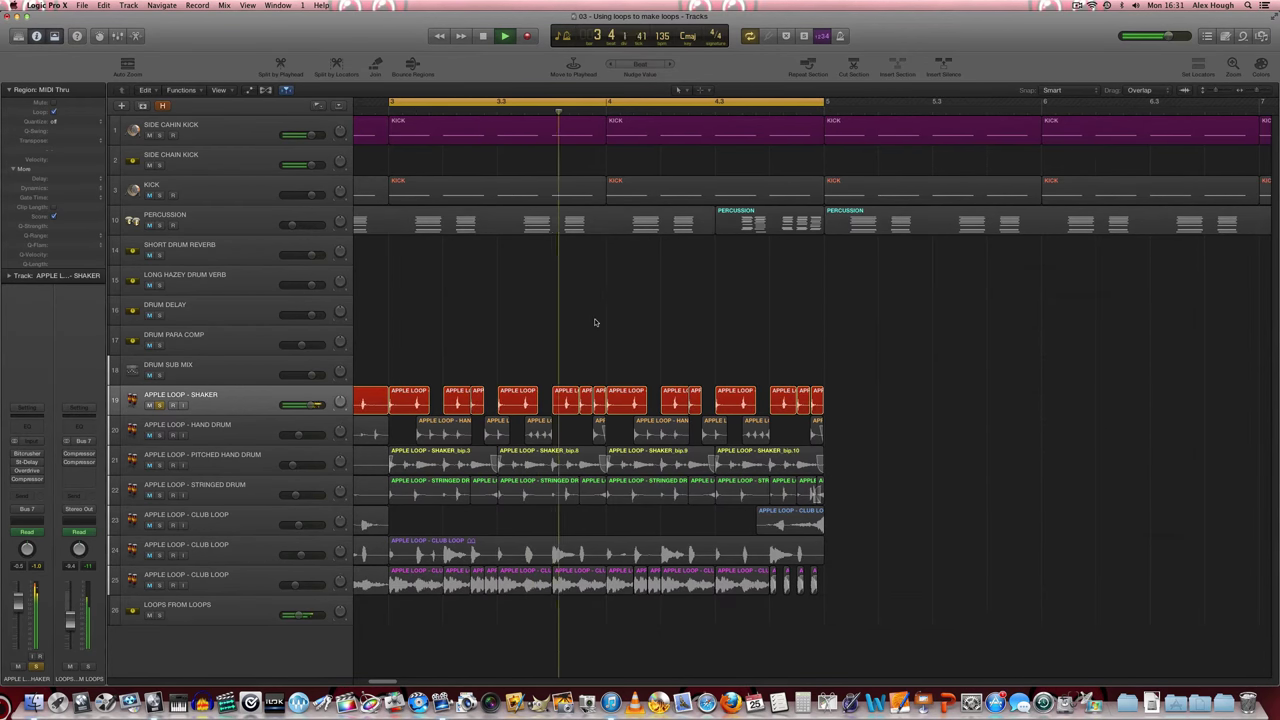
scroll(594, 322, "left", 5)
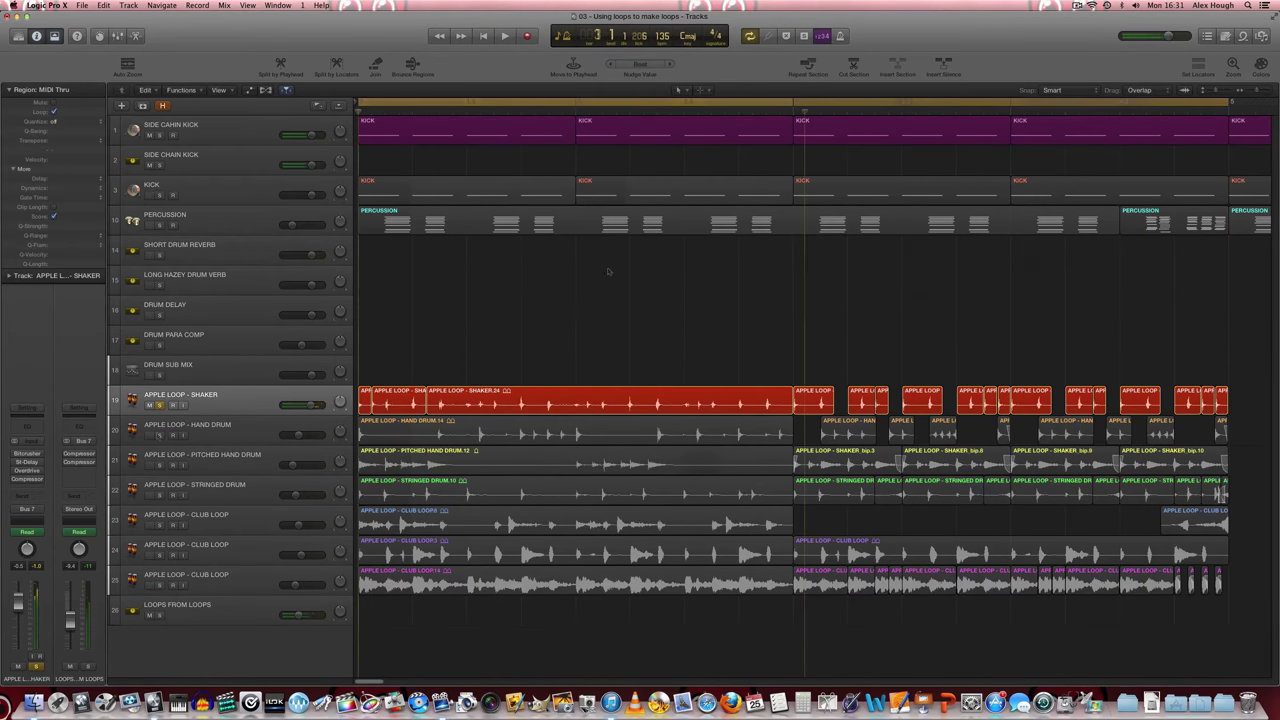
left_click(159, 435)
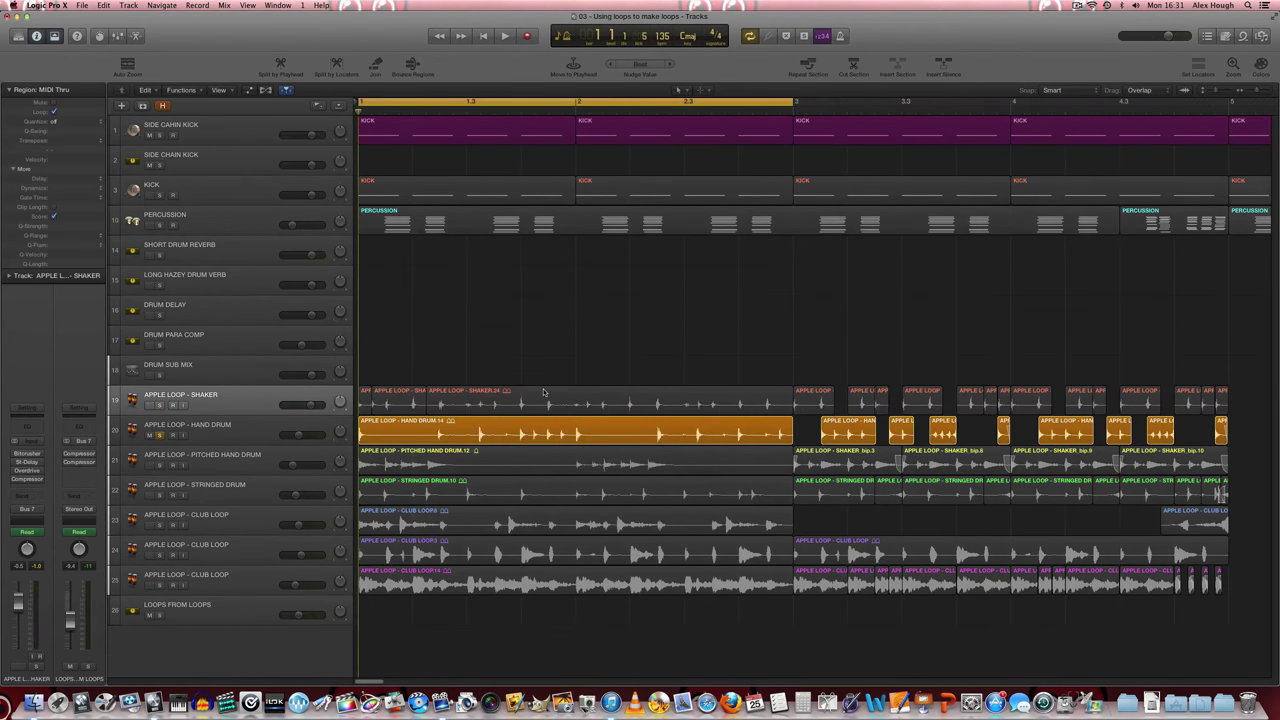
key("c")
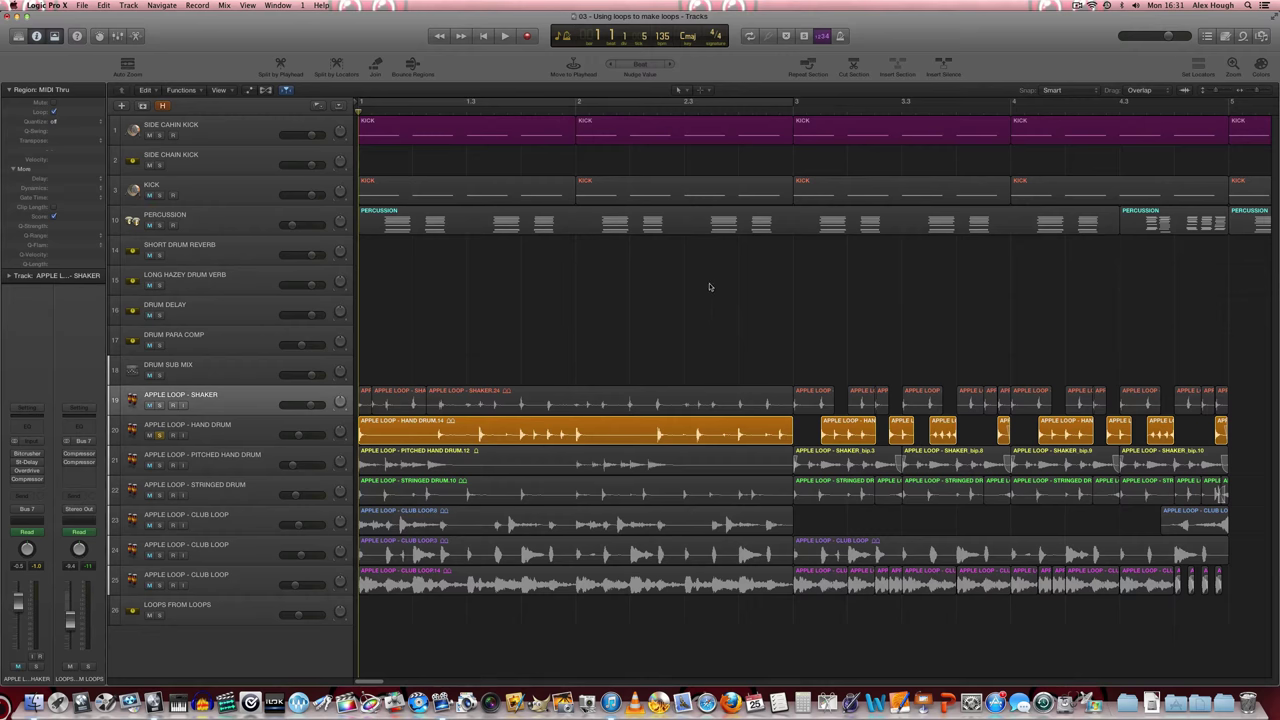
key("space")
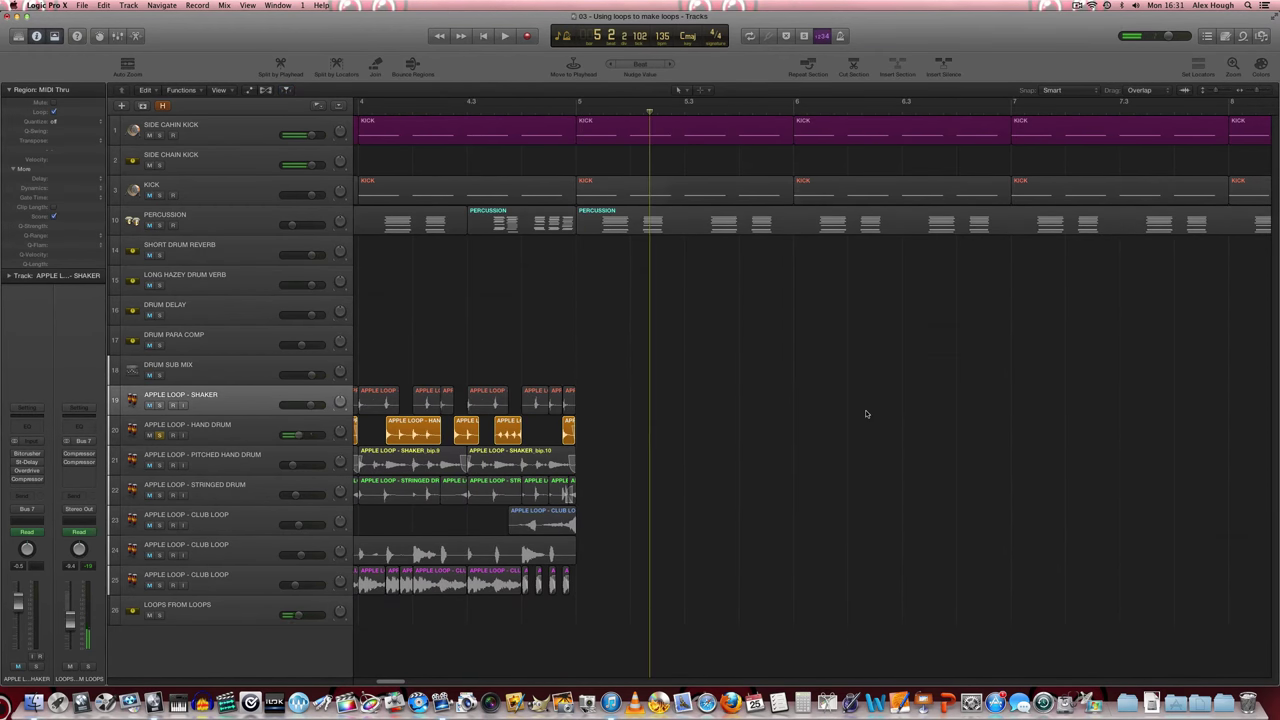
key("space")
- Open the short hand drum slice just after 3.3 in its audio file editor, review the available editing functions, and close the editor
scroll(760, 449, "left", 5)
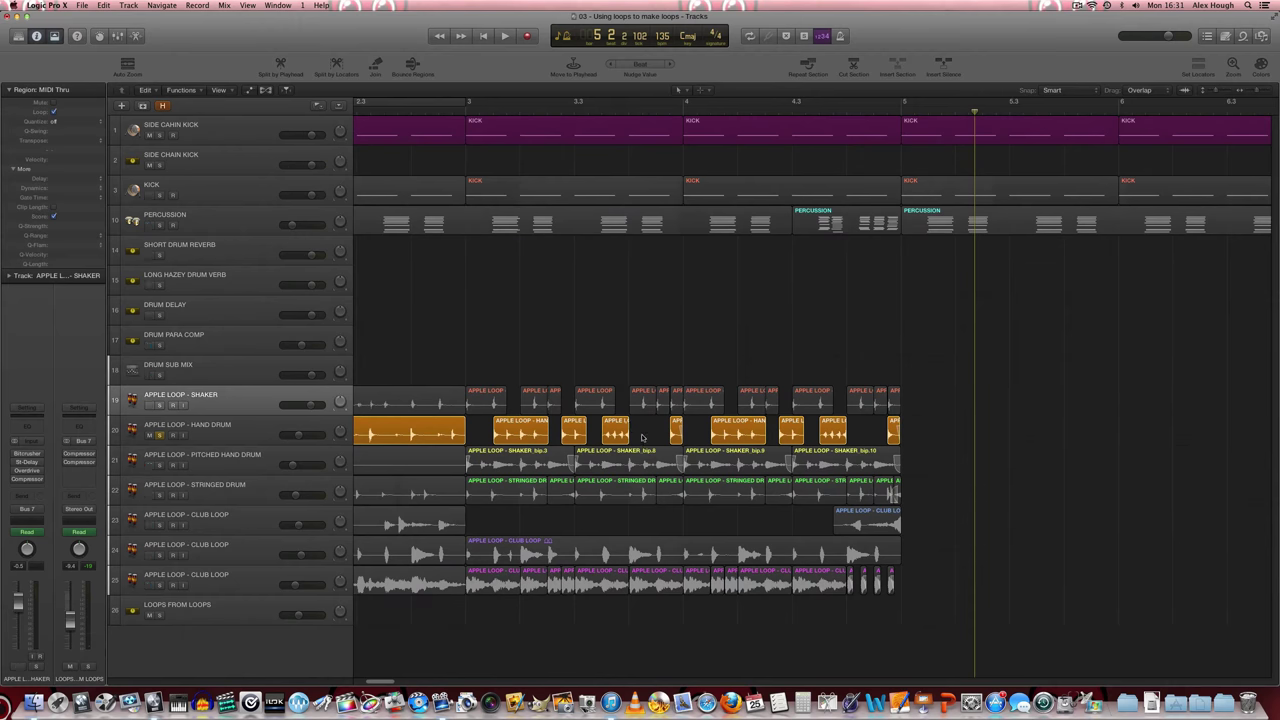
left_click(611, 434)
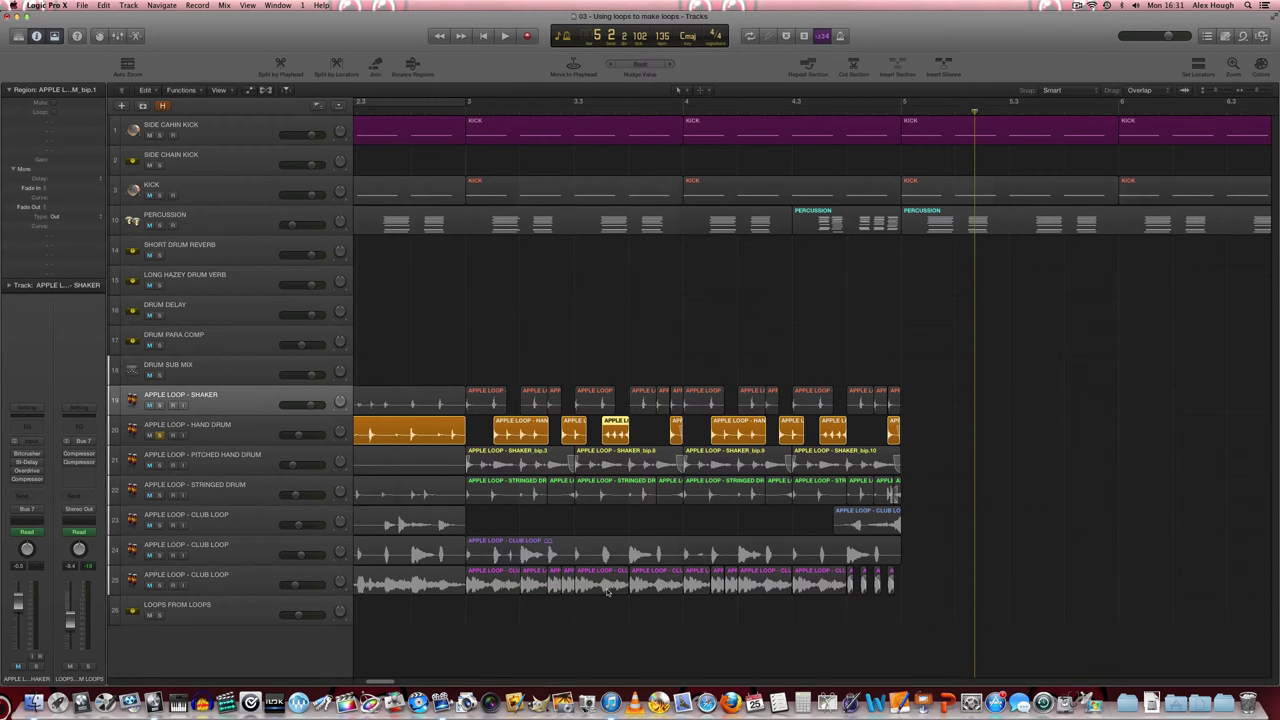
double_click(616, 430)
left_click(112, 41)
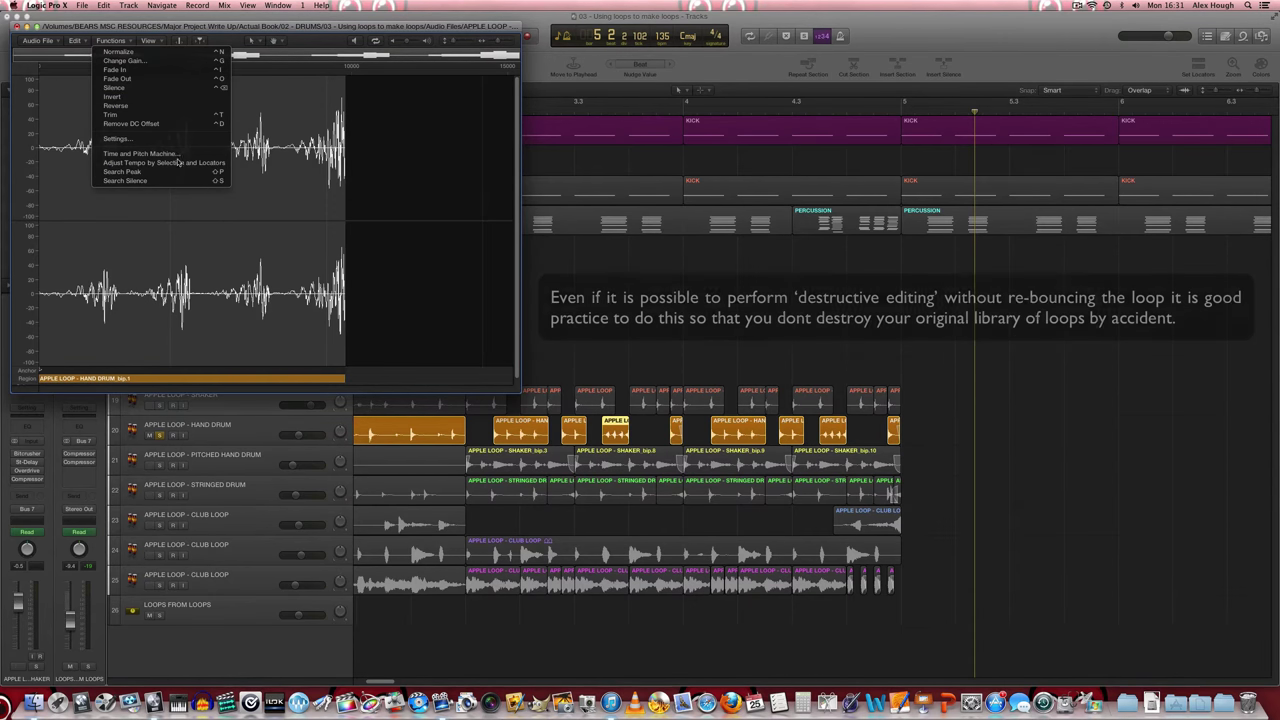
left_click(53, 83)
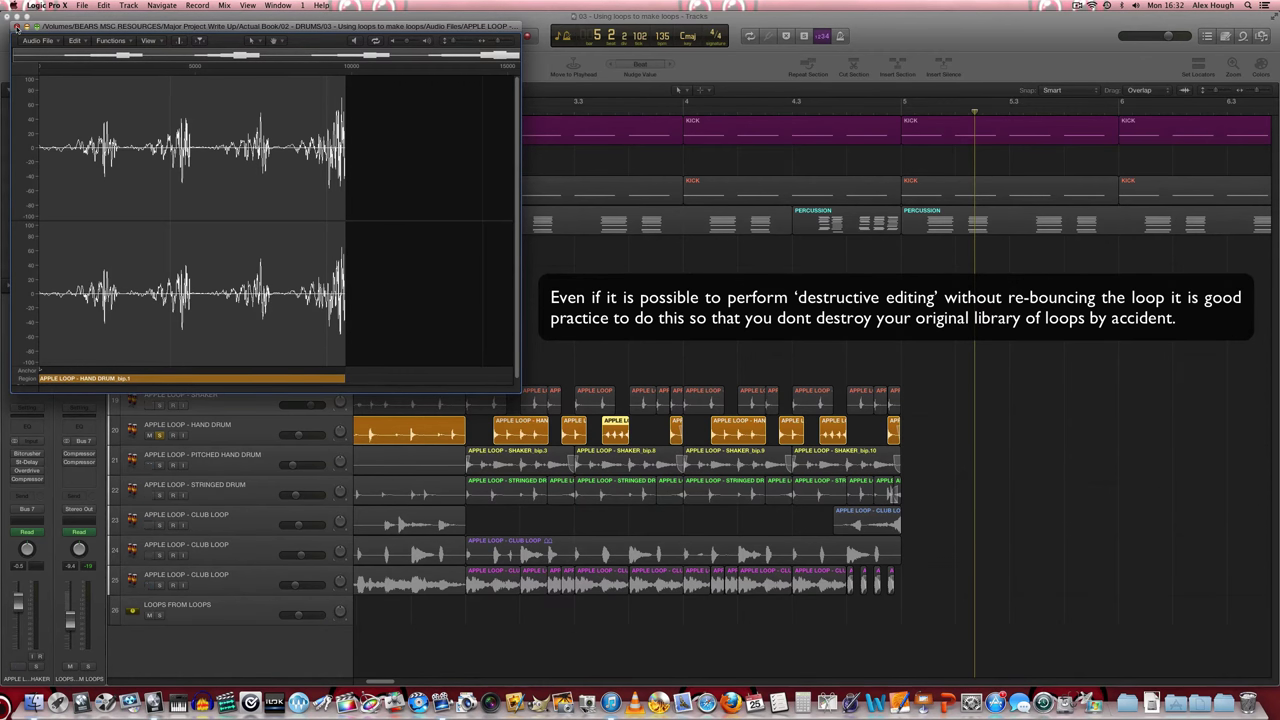
left_click(22, 27)
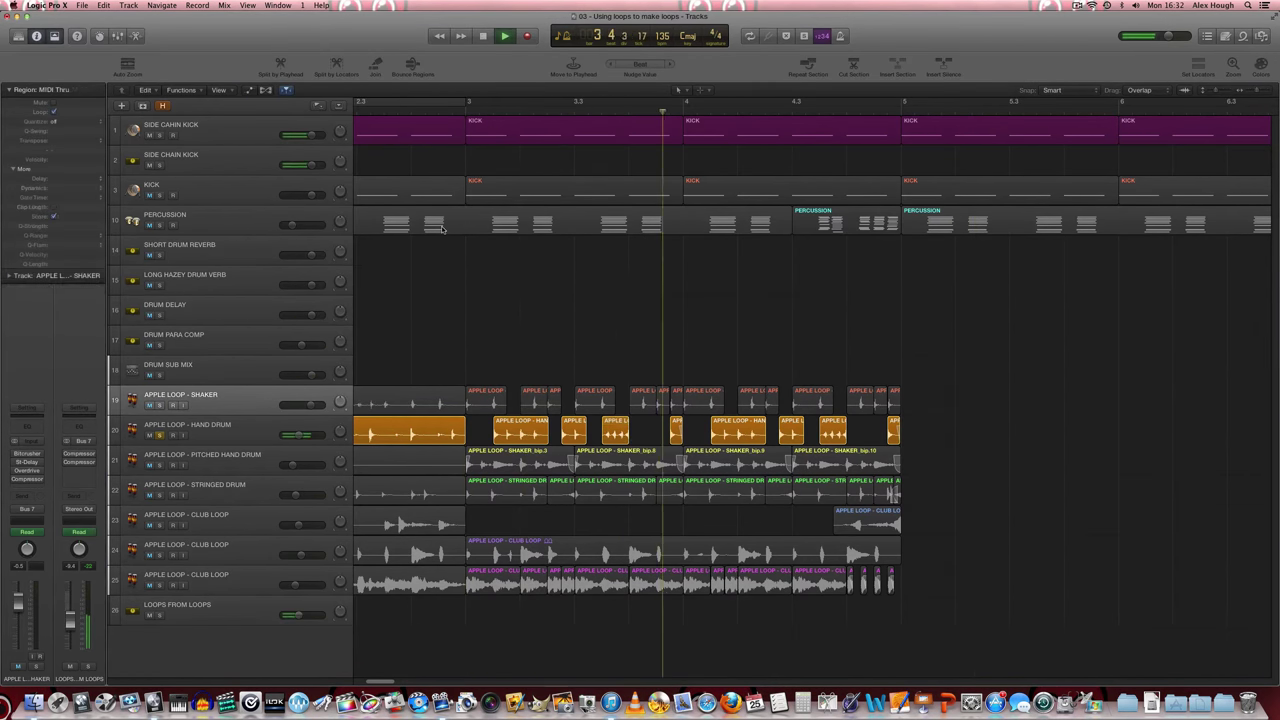
- Play the re-sequenced hand drum slices in bars 3 and 4 and turn off the hand drum track's solo
key("space")
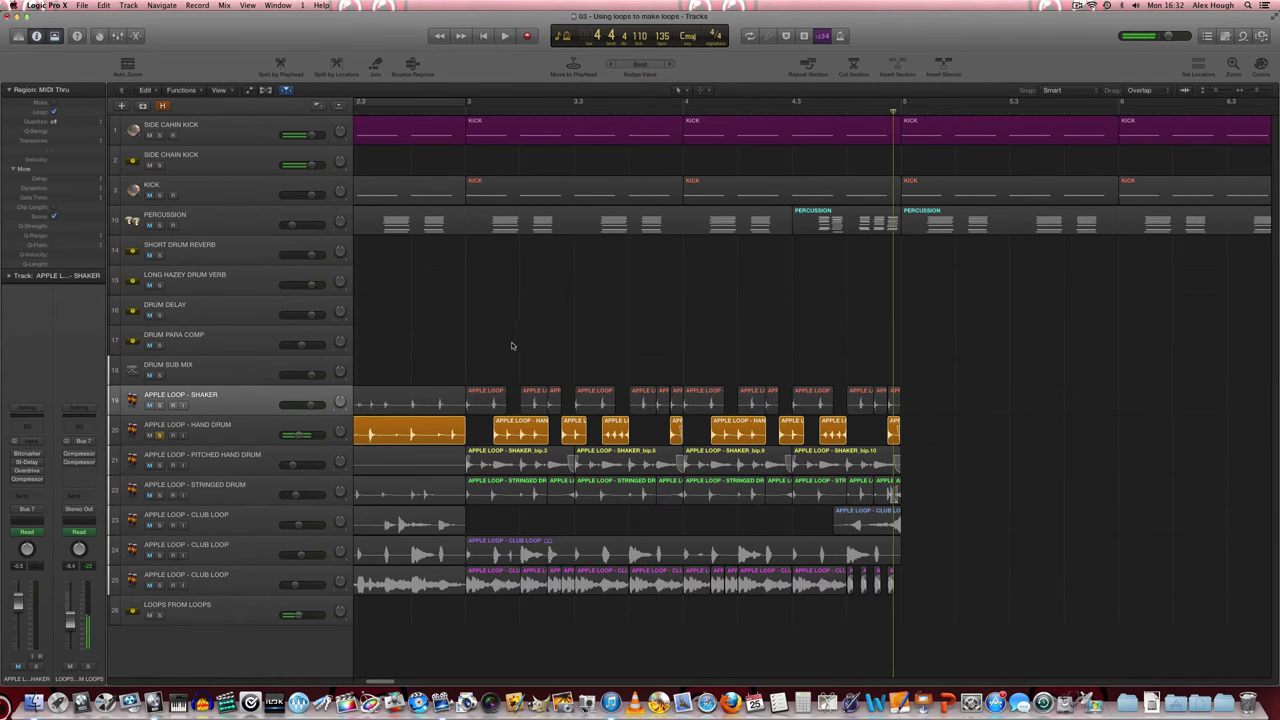
left_click(158, 437)
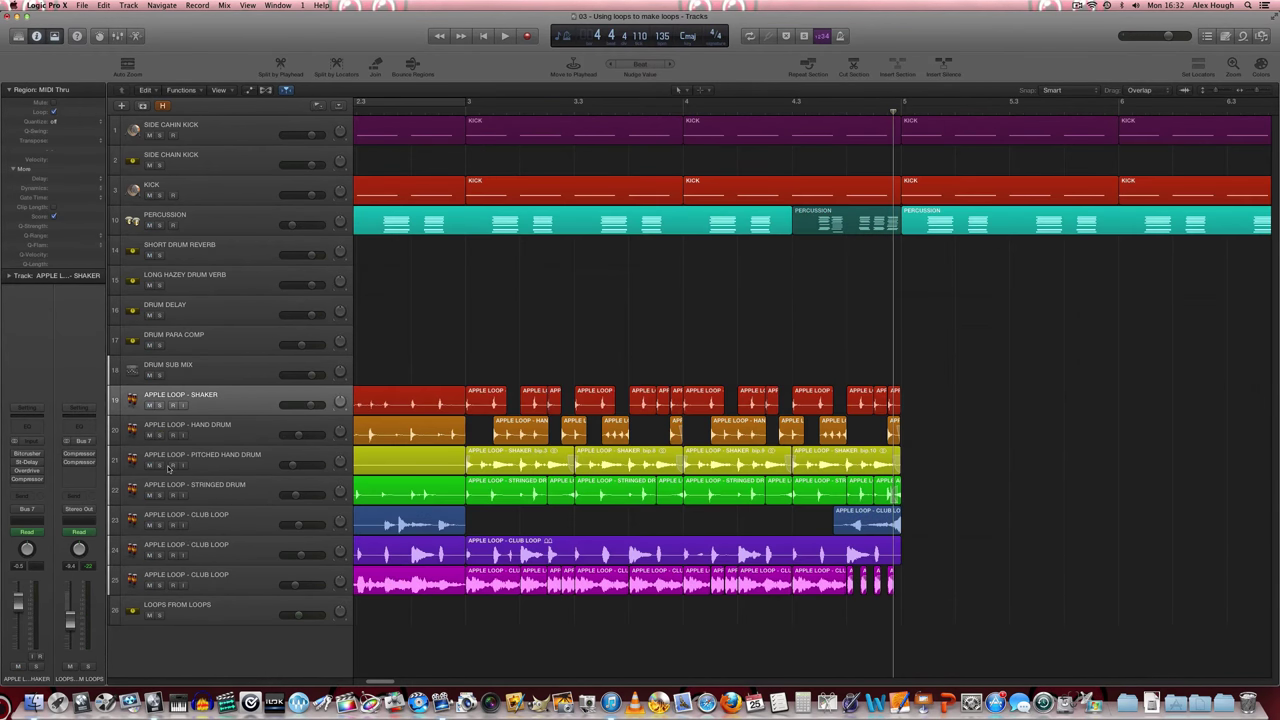
- Solo the APPLE LOOP - PITCHED HAND DRUM track and play it from bar 1
left_click(159, 466)
left_click(249, 466)
key("Return")
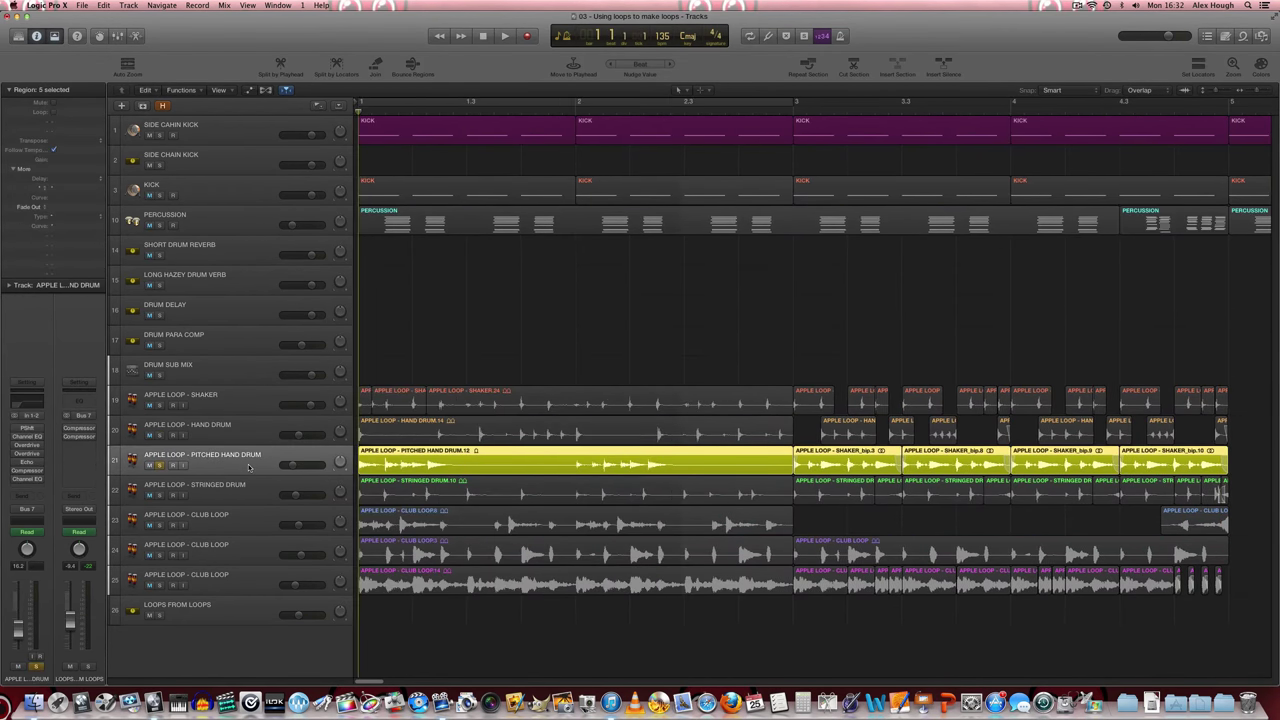
key("space")
scroll(485, 506, "down", 3)
scroll(485, 502, "down", 2)
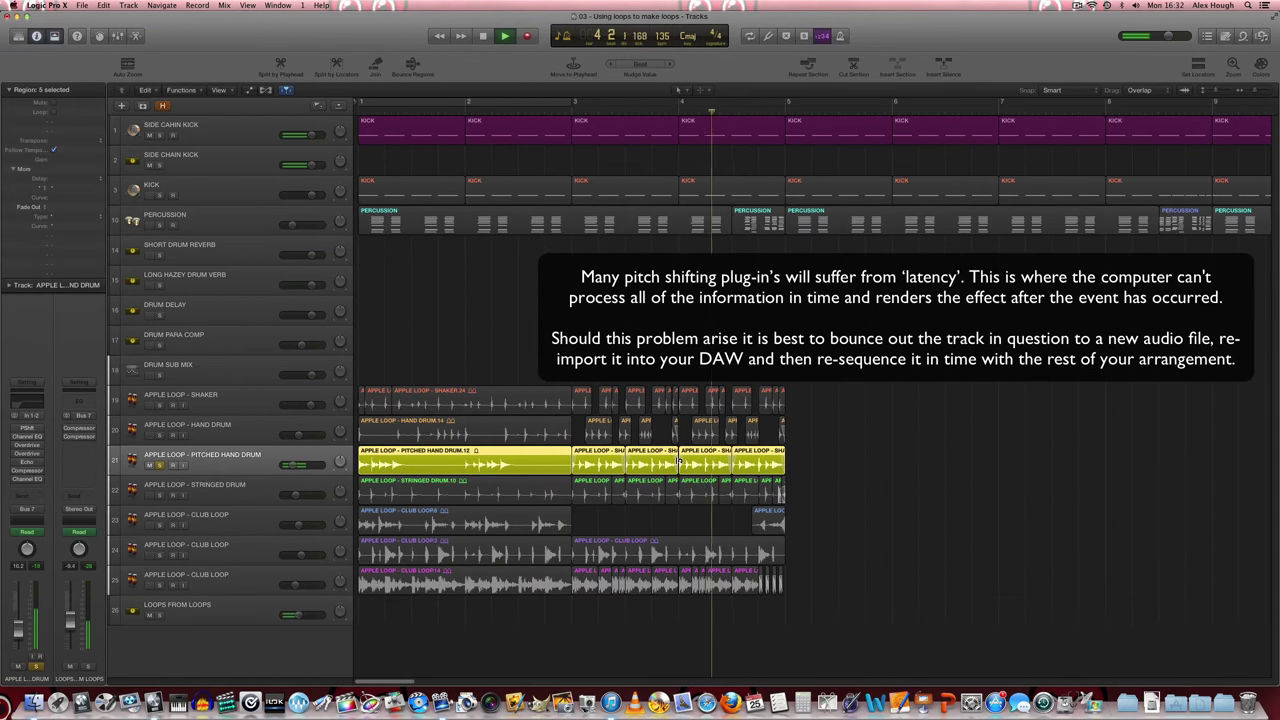
- Select the four pitched hand drum regions from bar 3 to bar 5, view the track's Pitch Shifter plug-in settings, and close them
left_click_drag(817, 462, 586, 464)
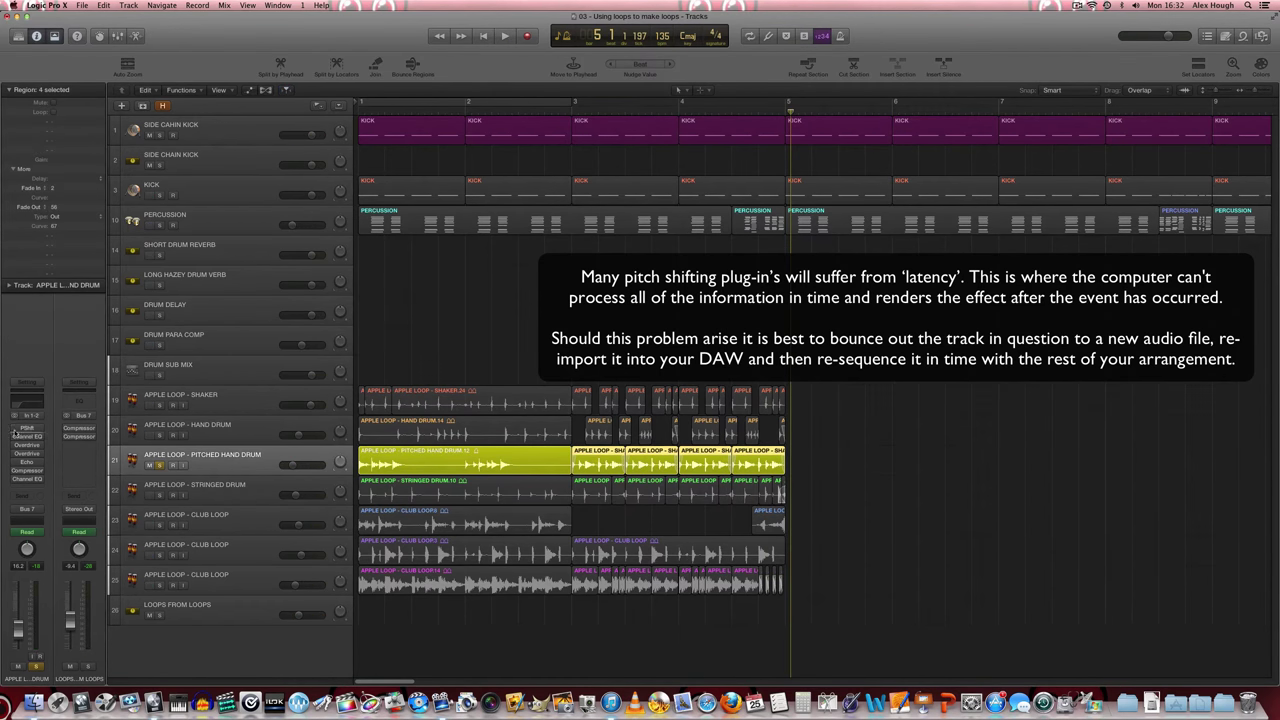
left_click(25, 430)
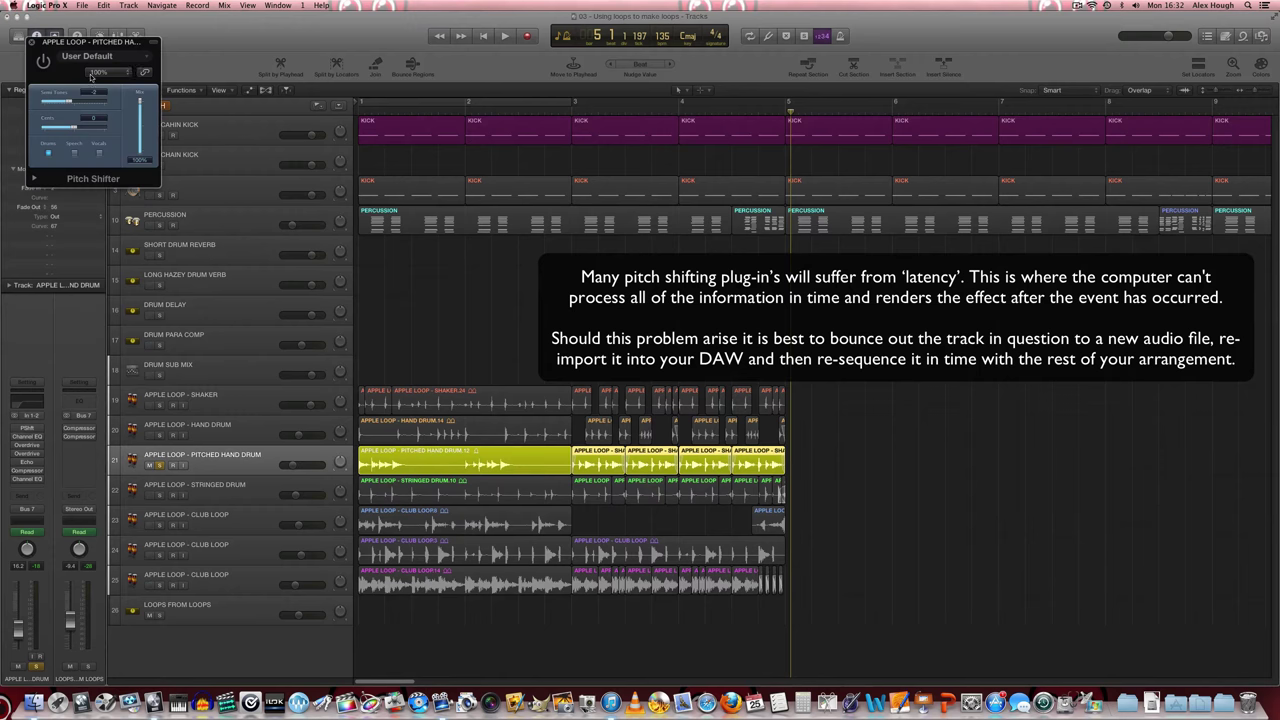
left_click(31, 43)
- Examine the waveforms and timing of the four pitched hand drum regions in bars 3 and 4 against the neighbouring tracks
key("super+Right")
key("super+Right")
key("super+Right")
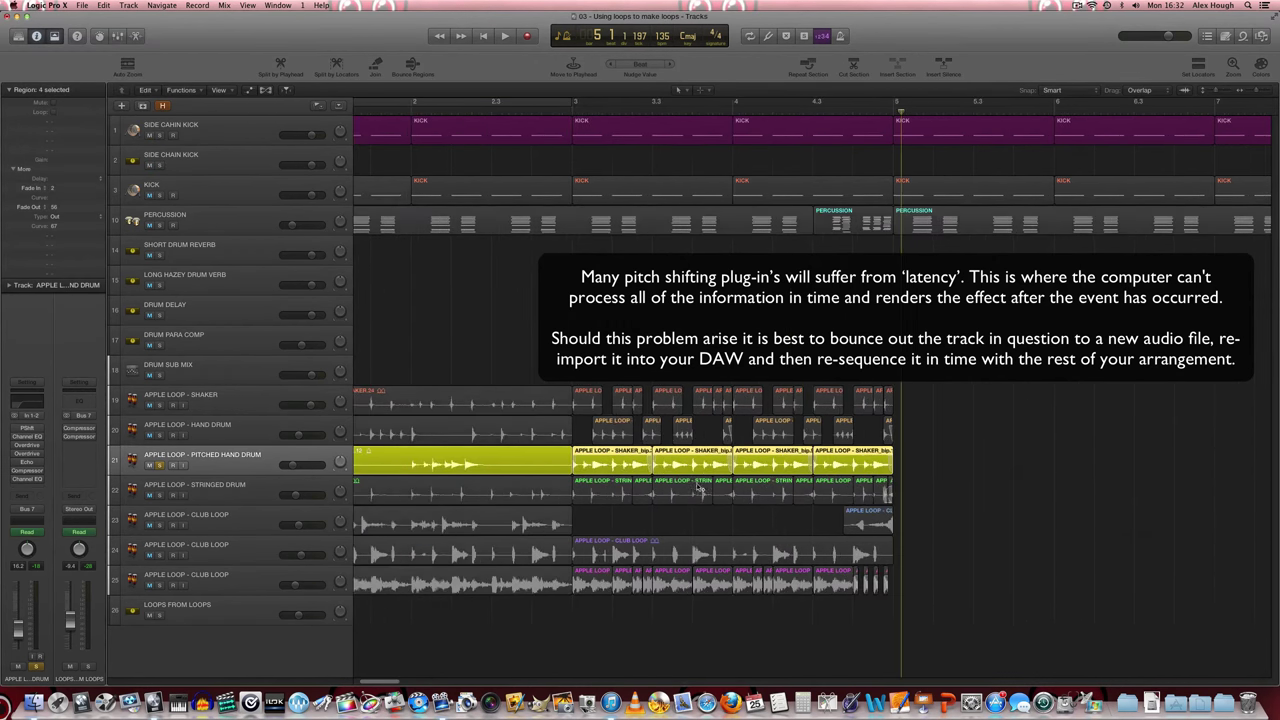
key("super+Down")
key("super+Down")
key("super+Down")
key("super+Down")
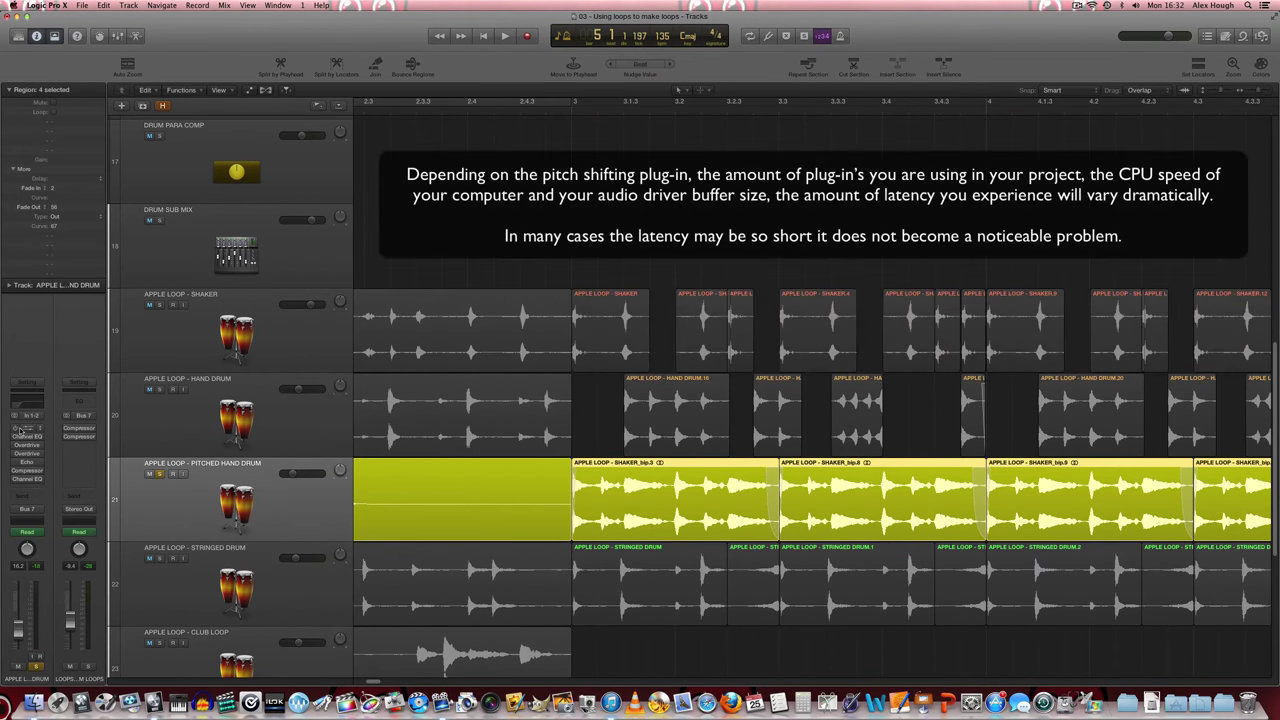
key("super+Left")
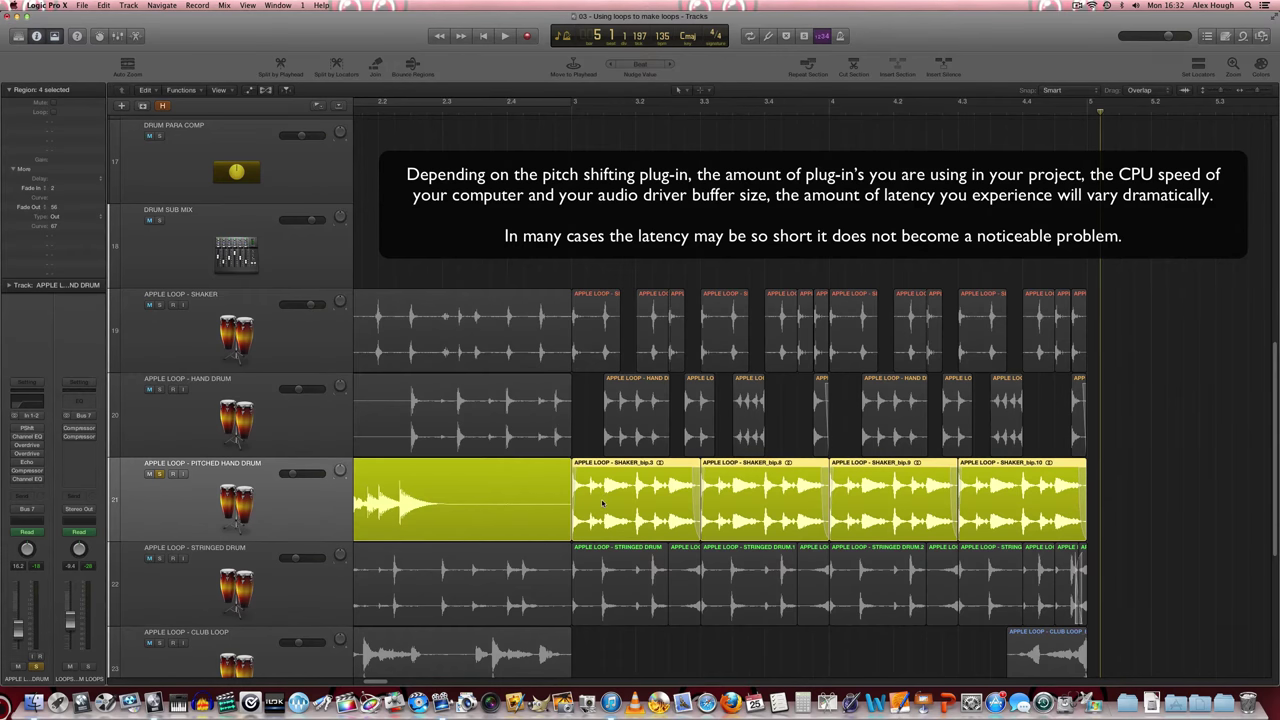
key("super+Left")
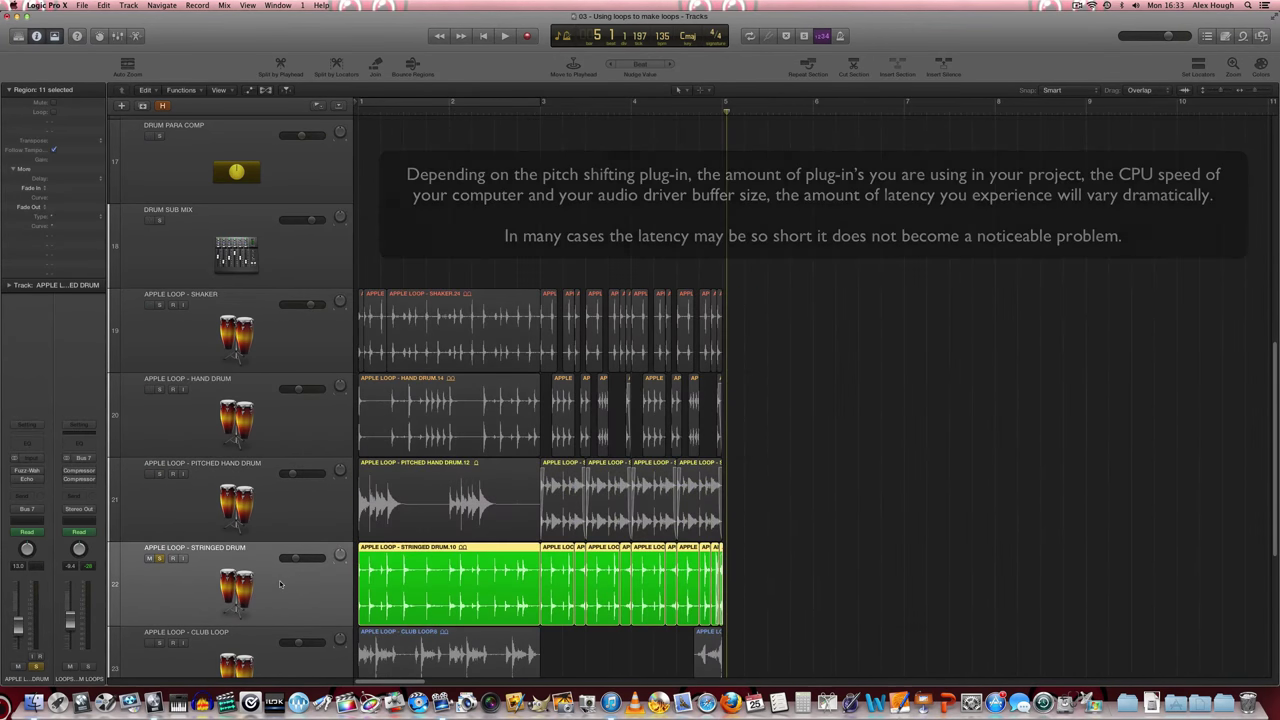
- Play the soloed APPLE LOOP - STRINGED DRUM track from bar 1 through bar 4 and stop playback
key("Return")
key("space")
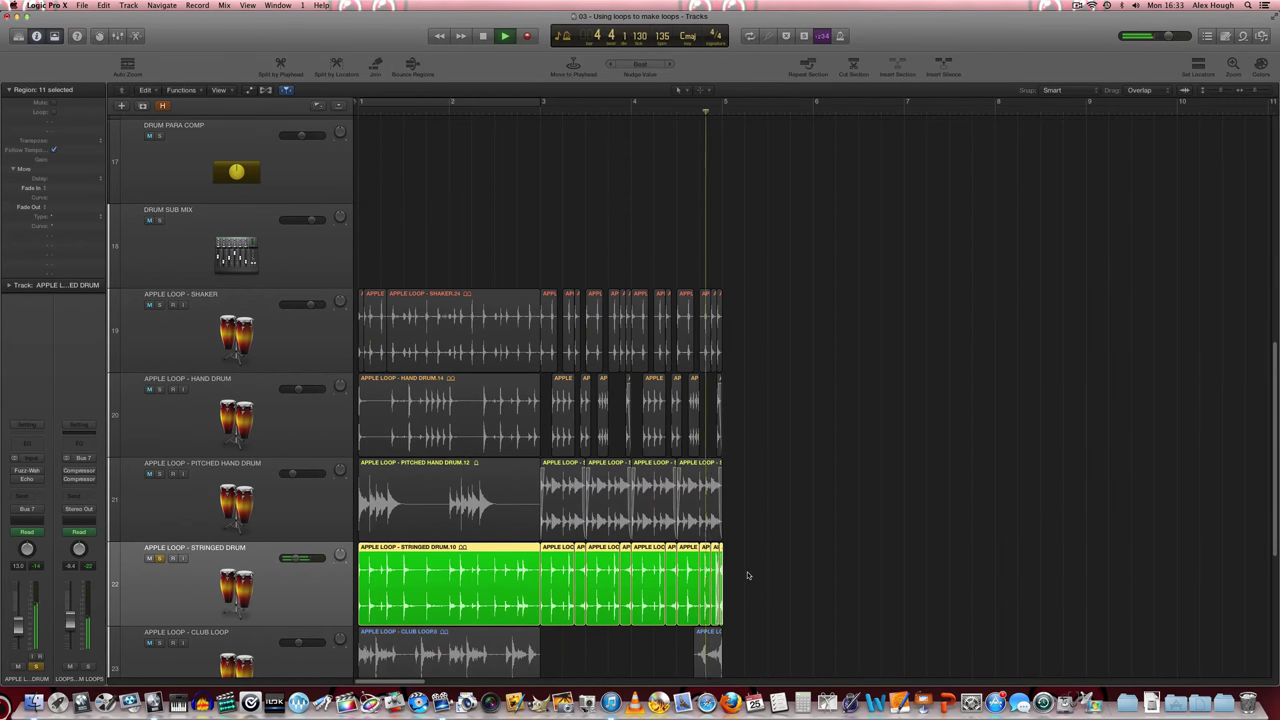
key("space")
- View the waveform of the second stringed drum slice in bar 3 in the audio file editor and close the editor
scroll(731, 570, "right", 5)
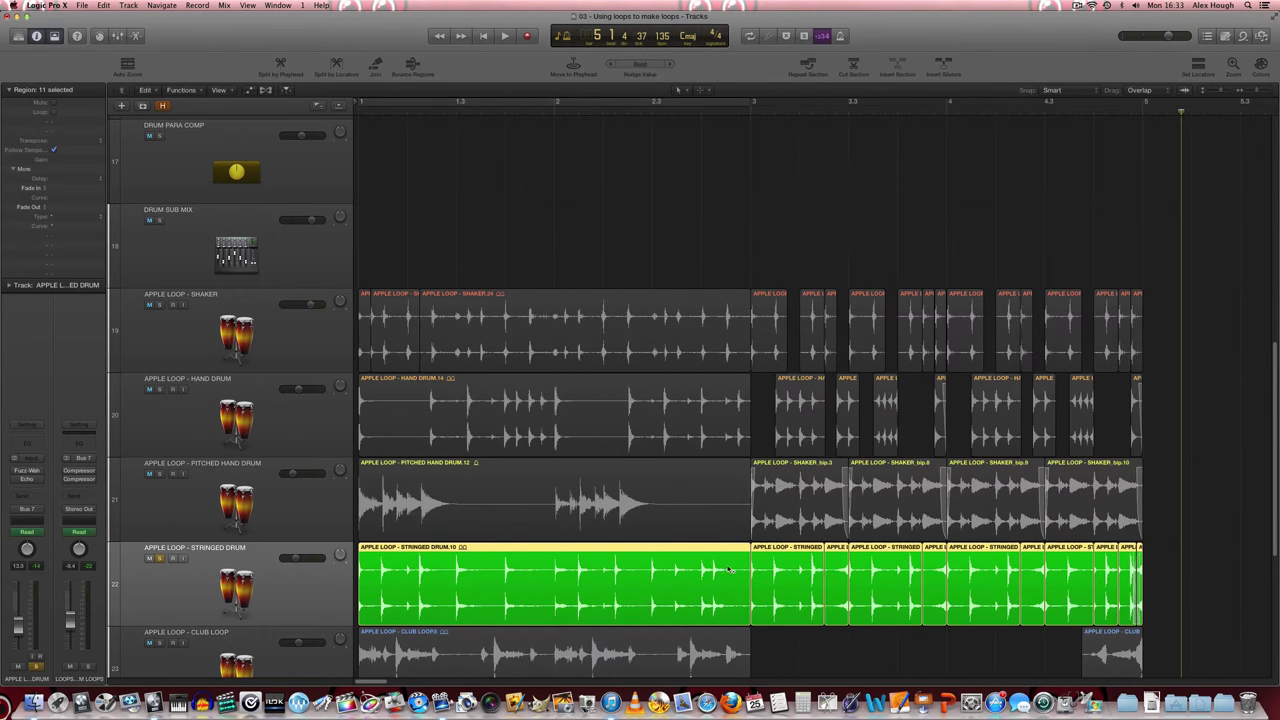
scroll(742, 585, "up", 3)
key("super+Right")
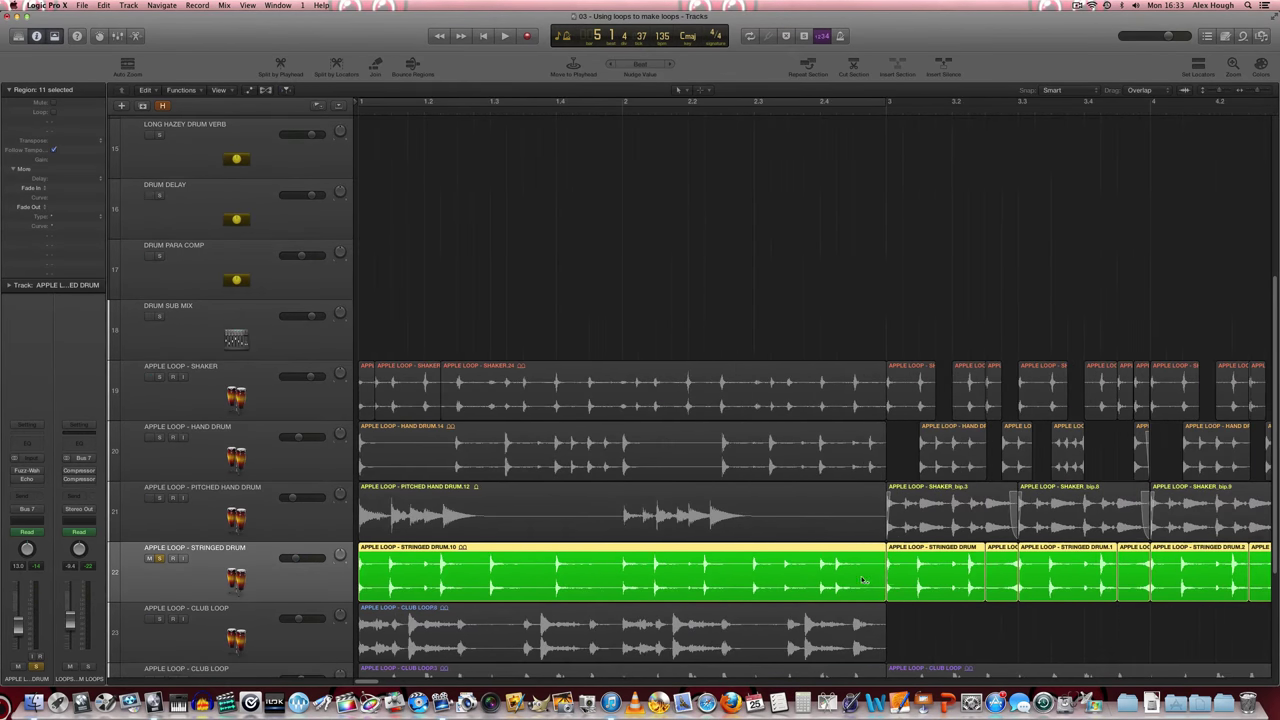
scroll(862, 582, "right", 5)
double_click(755, 572)
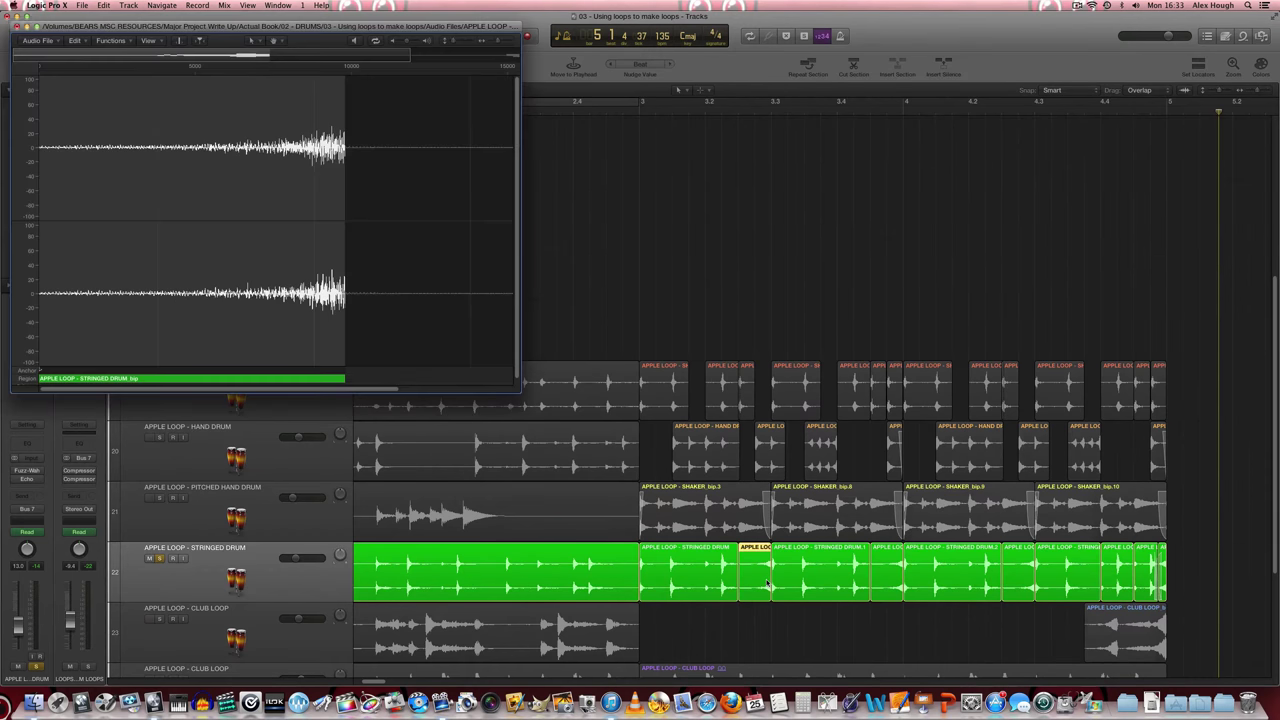
left_click(16, 27)
key("super+Left")
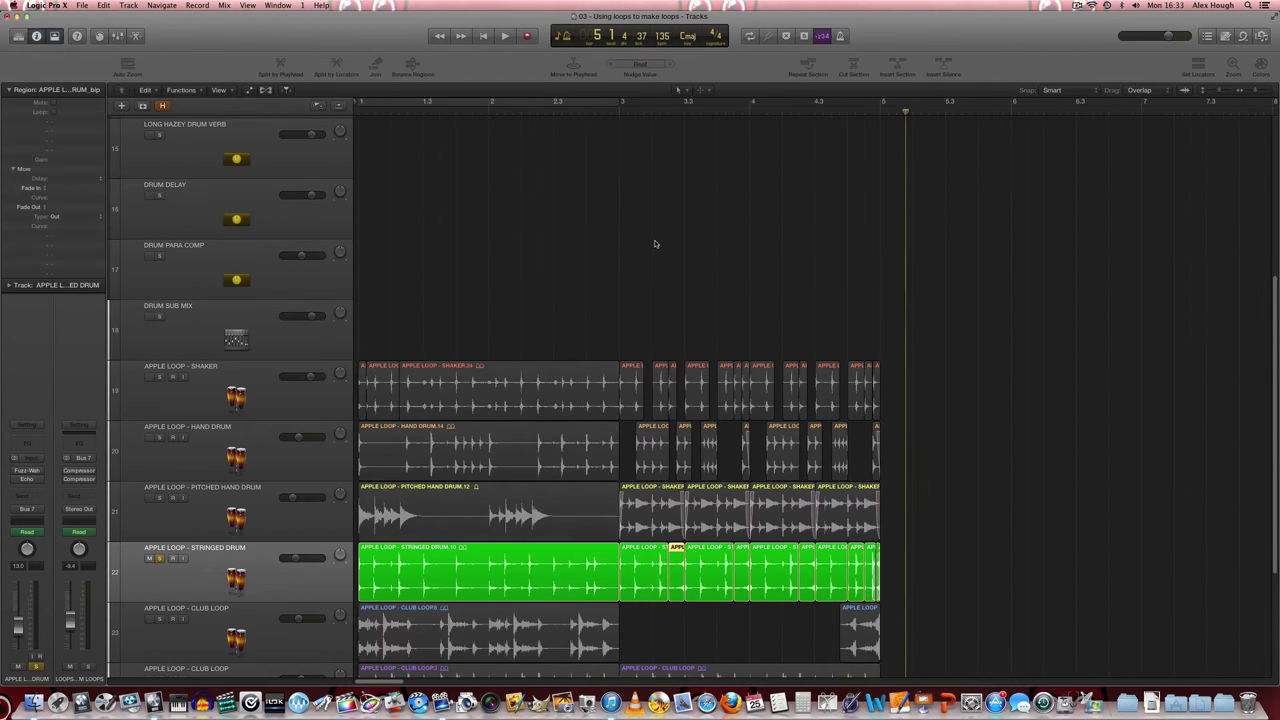
- Solo the APPLE LOOP - CLUB LOOP on track 23 and play it from bar 1 through bar 4
key("super+Up")
scroll(670, 400, "down", 3)
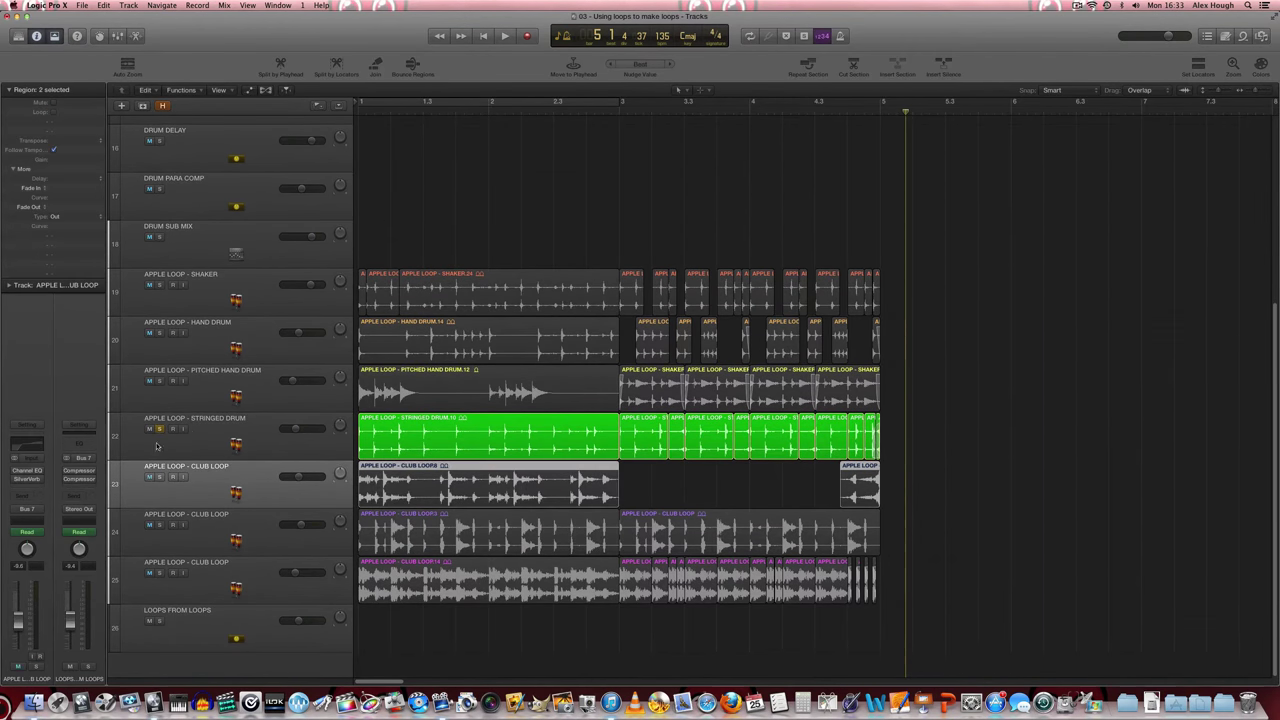
left_click(159, 478)
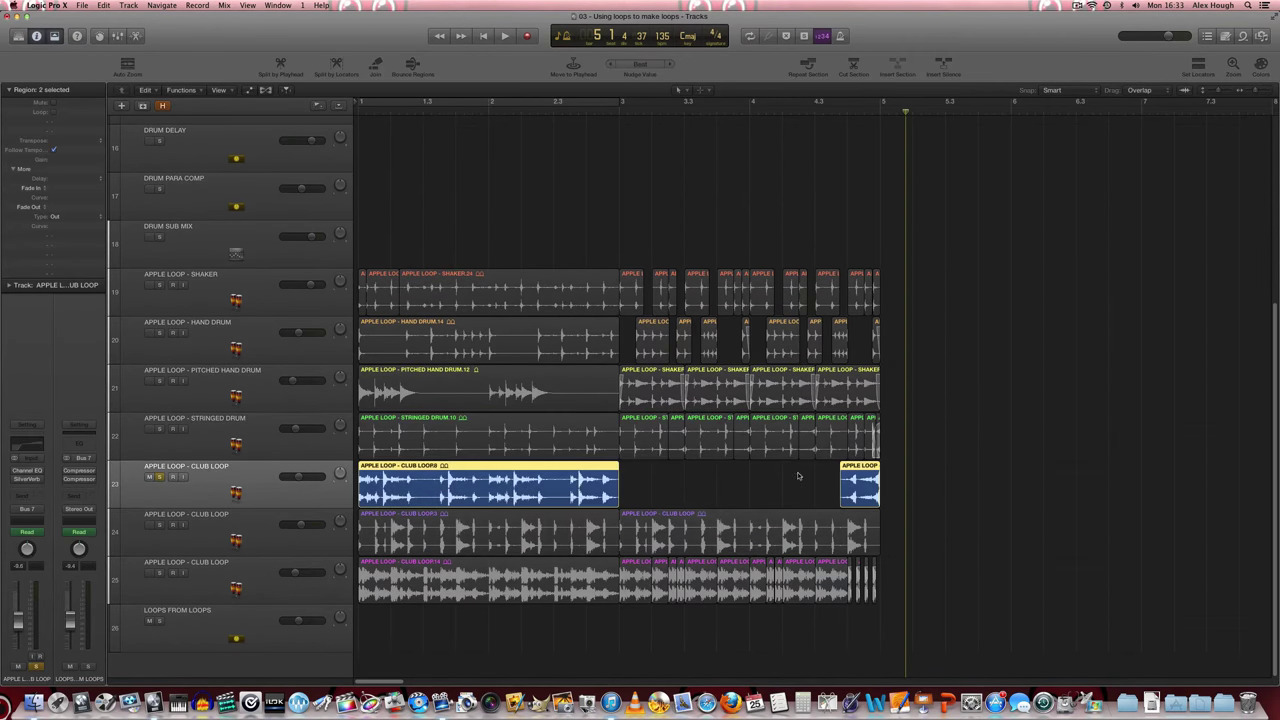
key("space")
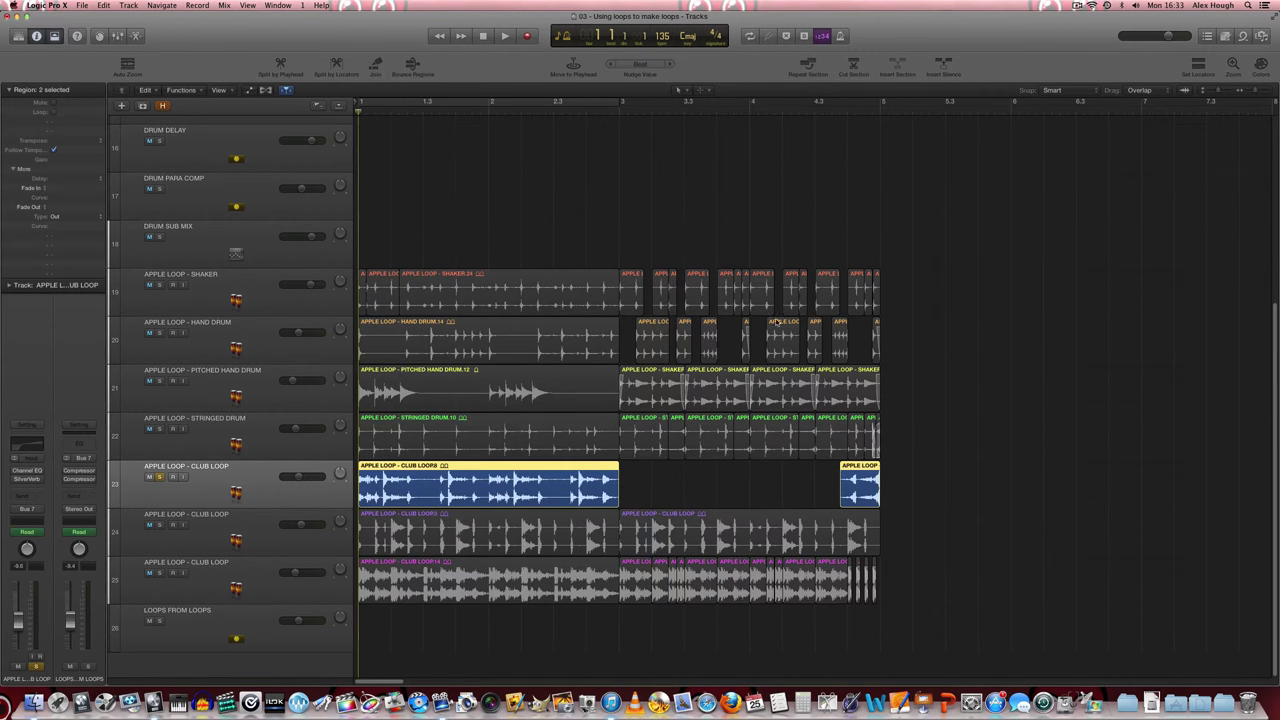
key("space")
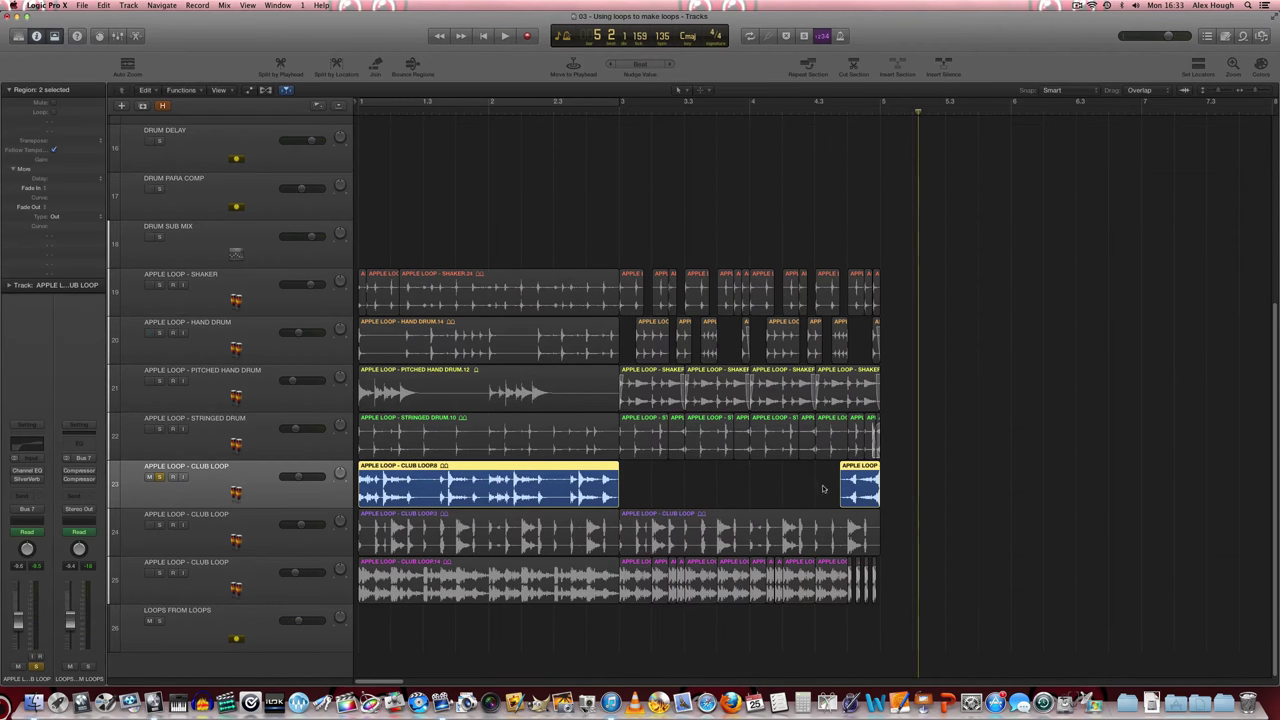
- Solo the APPLE LOOP - CLUB LOOP on track 24, play it from bar 1 through bar 4, and turn its solo off
left_click(159, 525)
key("space")
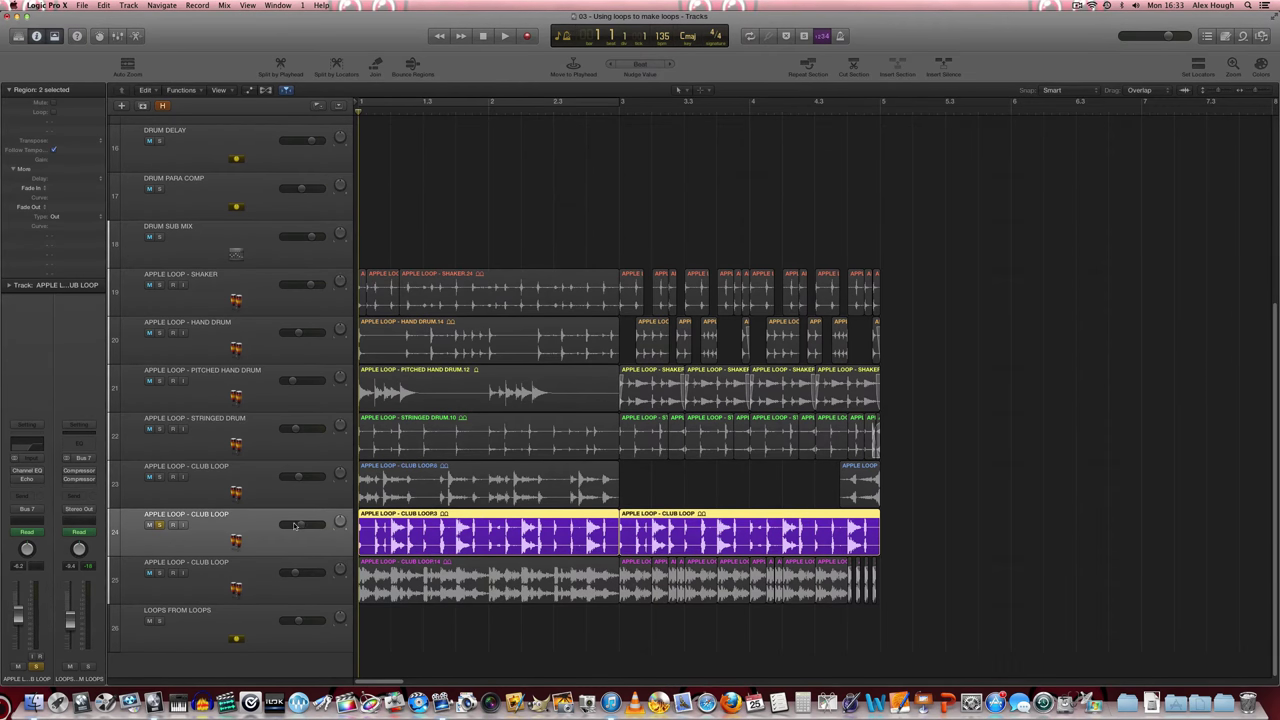
key("space")
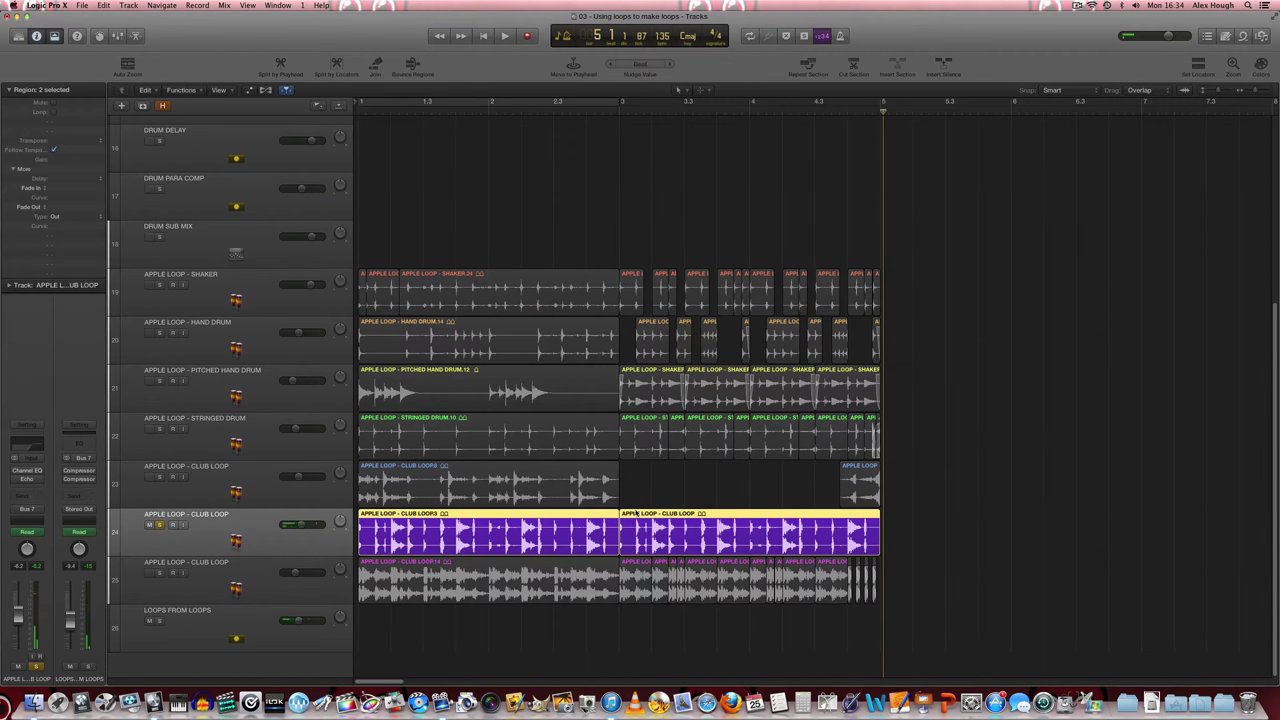
left_click(730, 627)
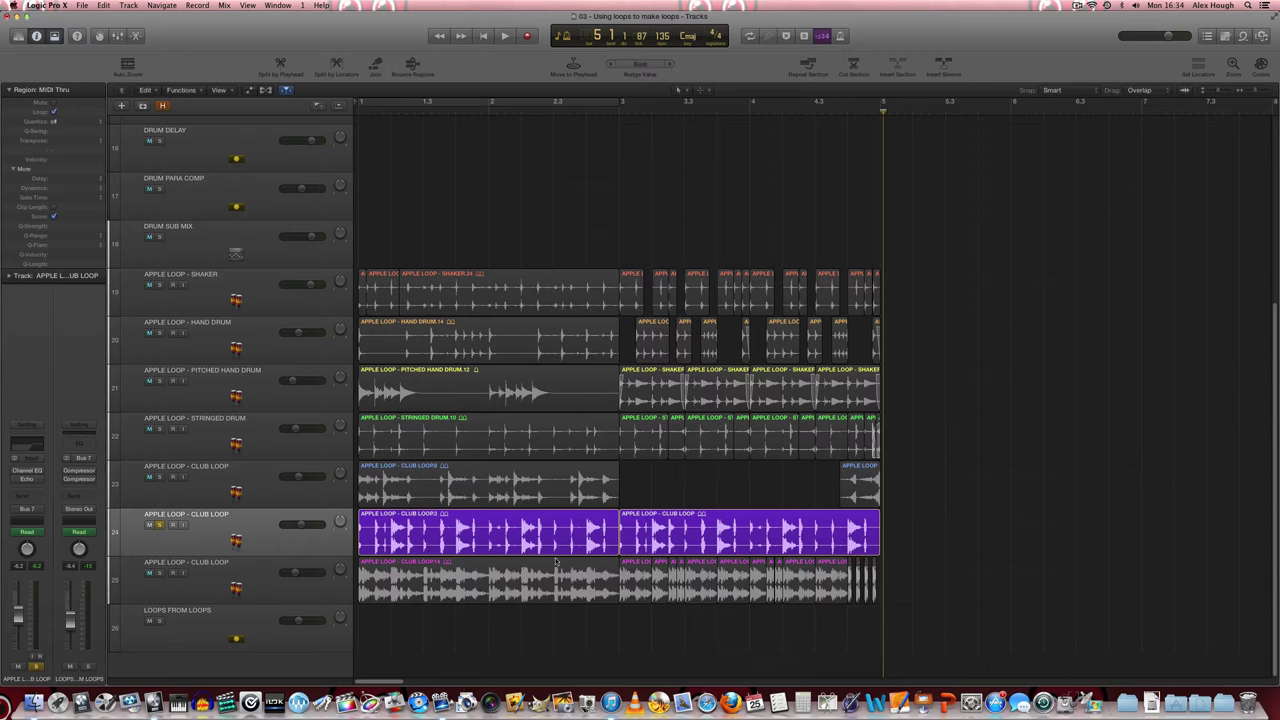
left_click(158, 525)
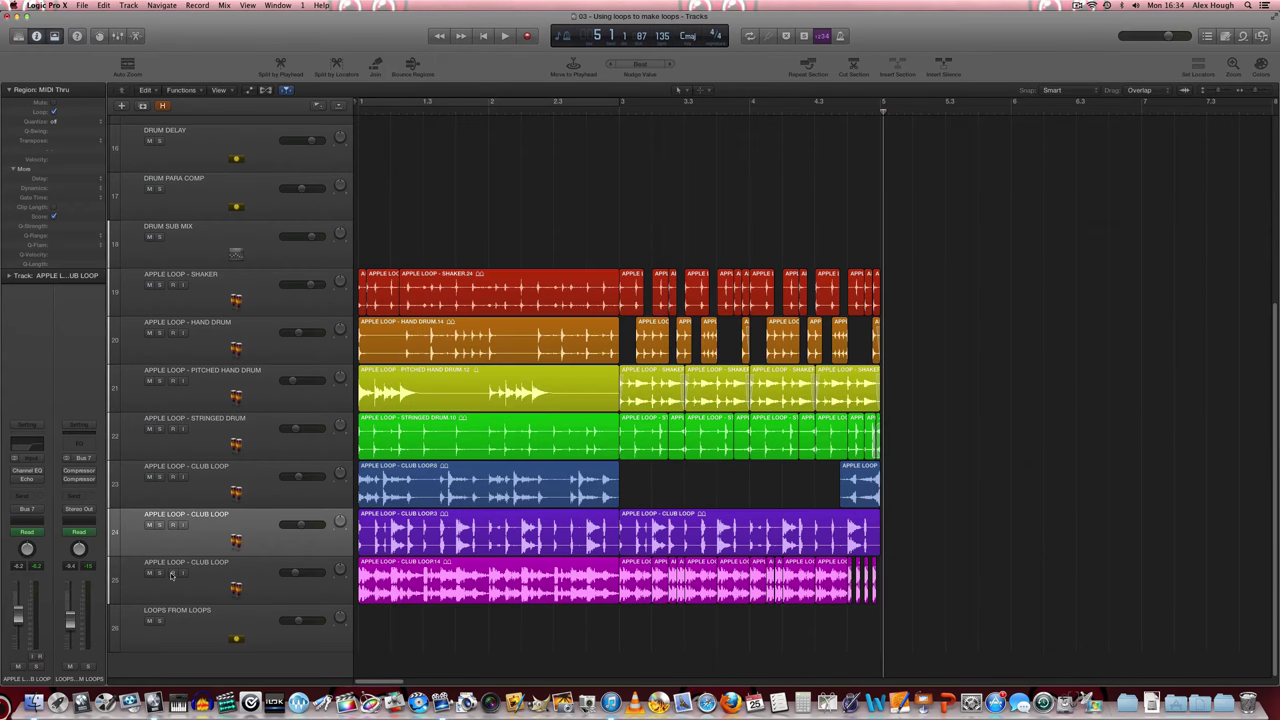
- Solo the APPLE LOOP - CLUB LOOP on track 25, select its original two-bar region, and play the track from bar 1 through bar 4
left_click(160, 573)
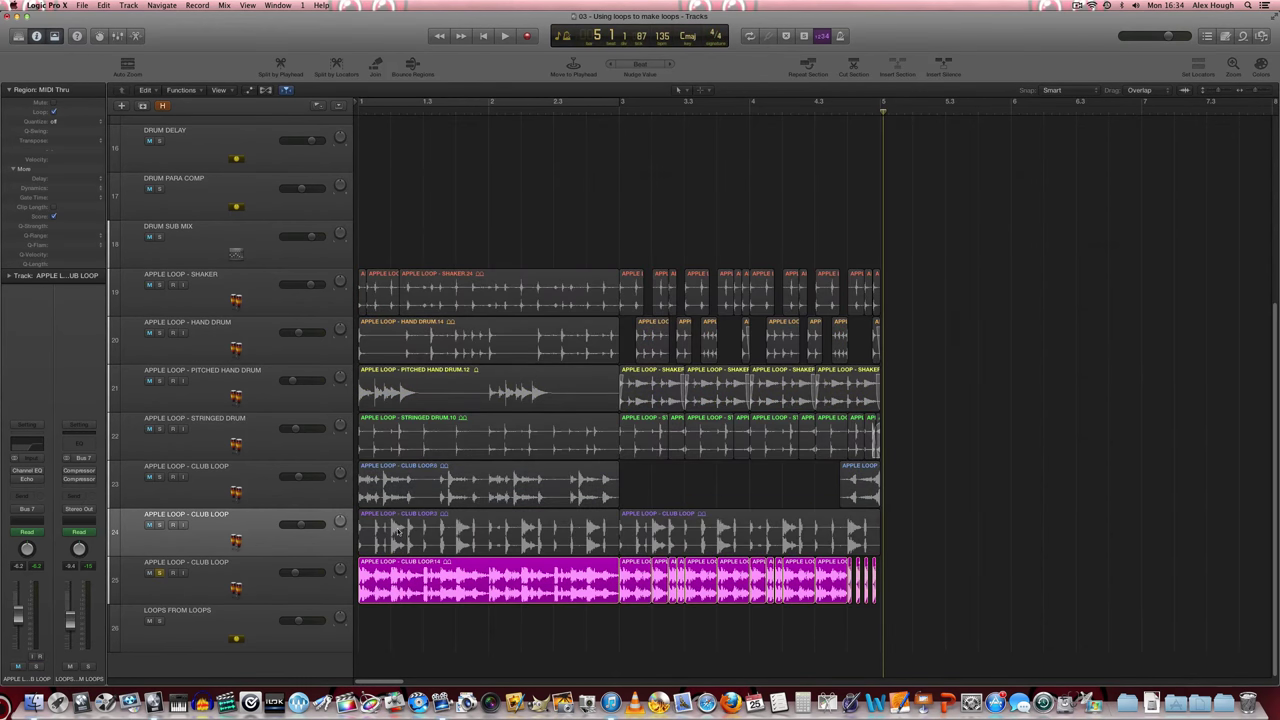
left_click(256, 581)
key("Return")
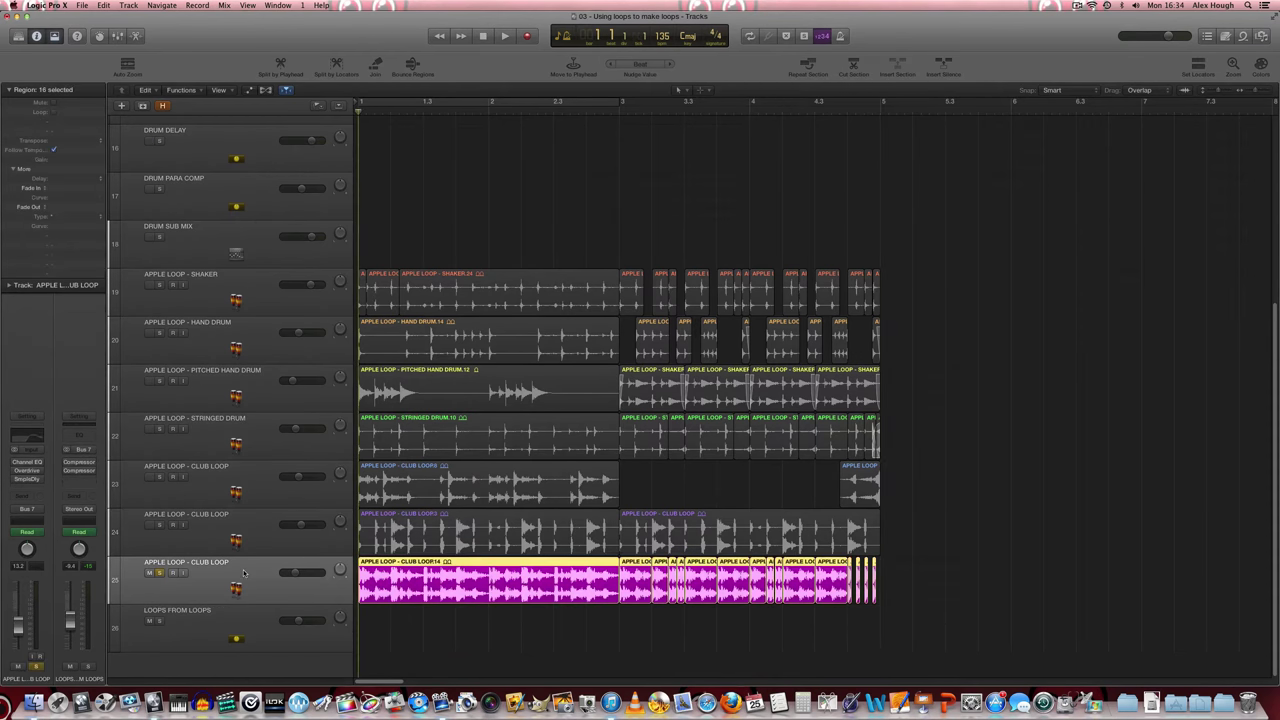
left_click_drag(428, 615, 475, 602)
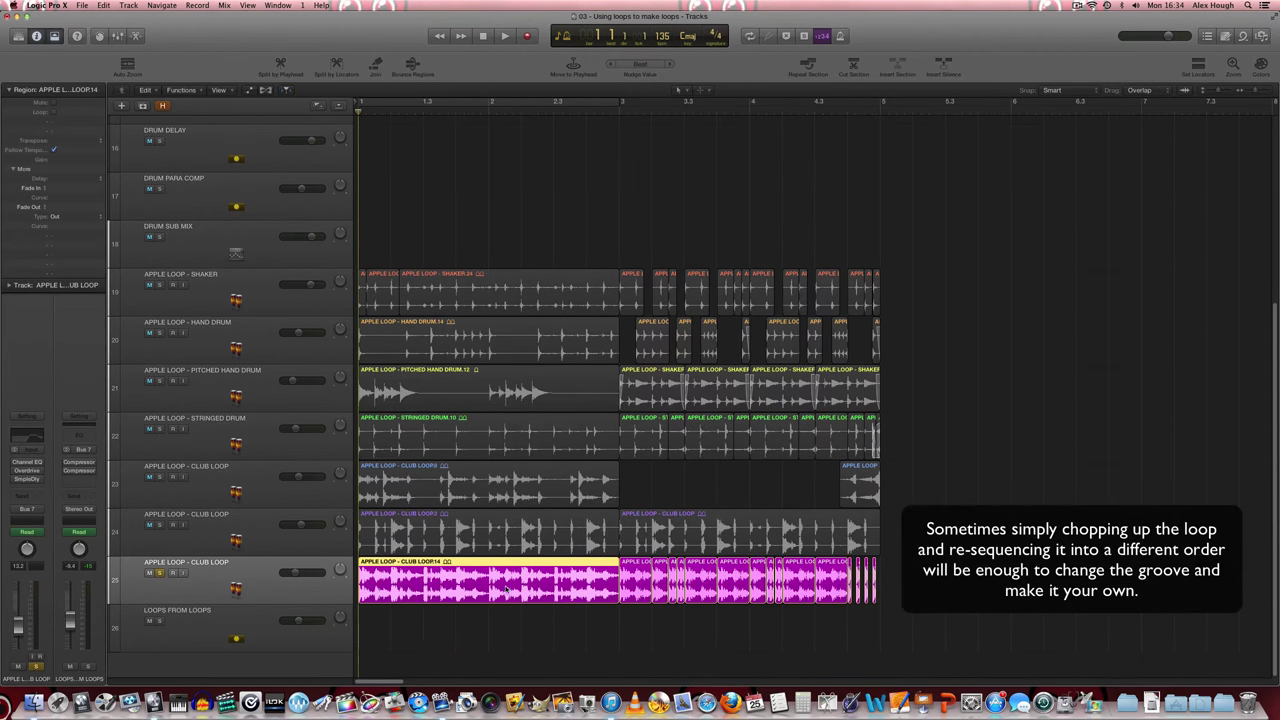
key("space")
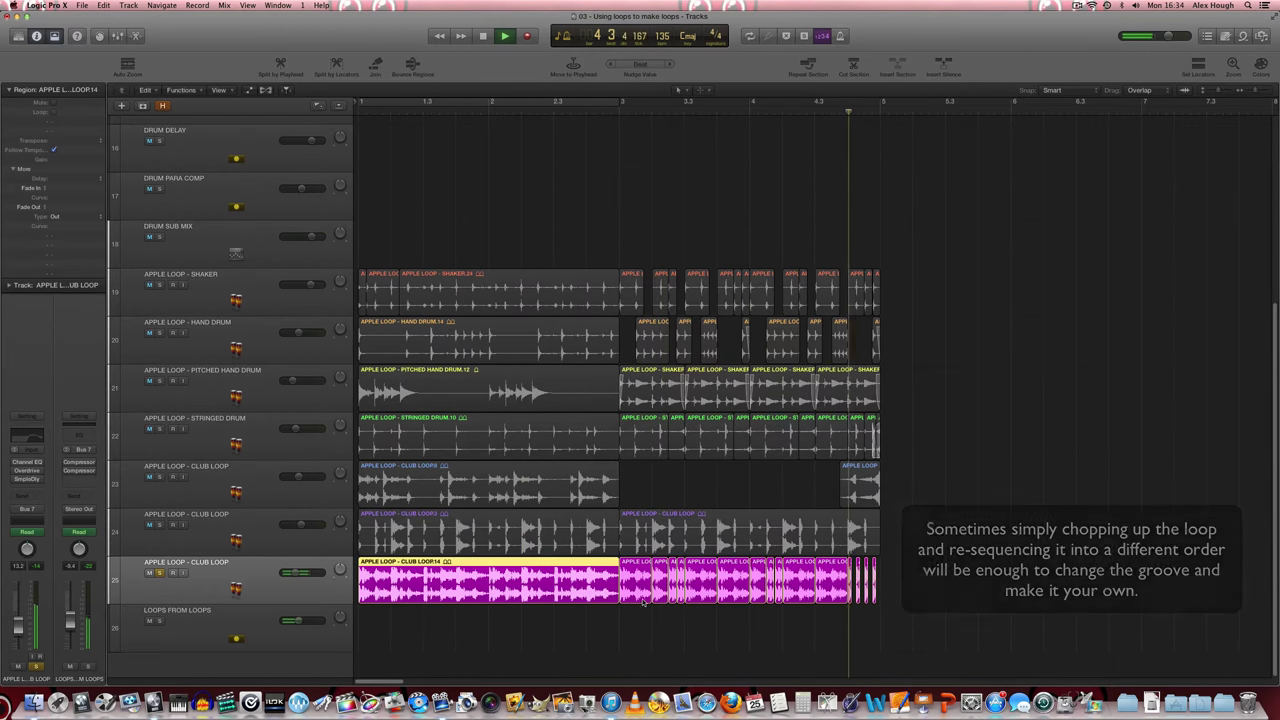
key("space")
- Set a cycle range from bar 3 to bar 5 over the re-sequenced slices and leave no loop track soloed
left_click(677, 630)
left_click_drag(638, 612, 857, 596)
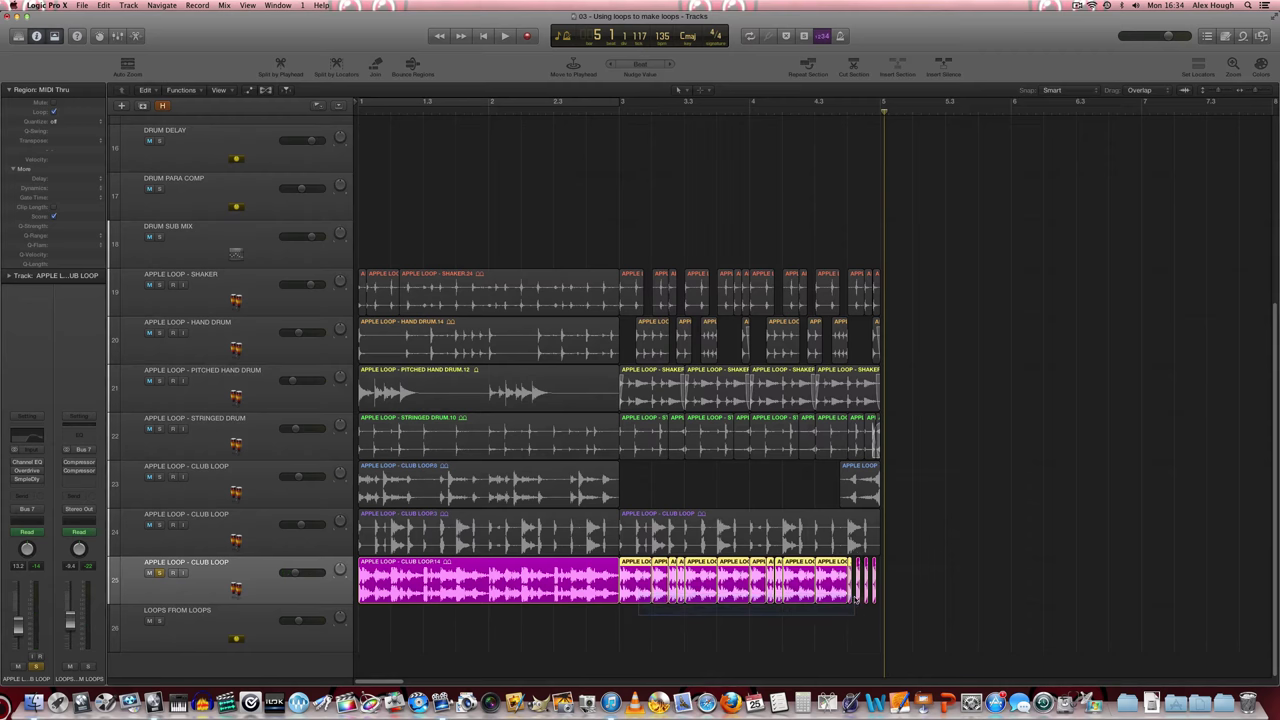
left_click(820, 620)
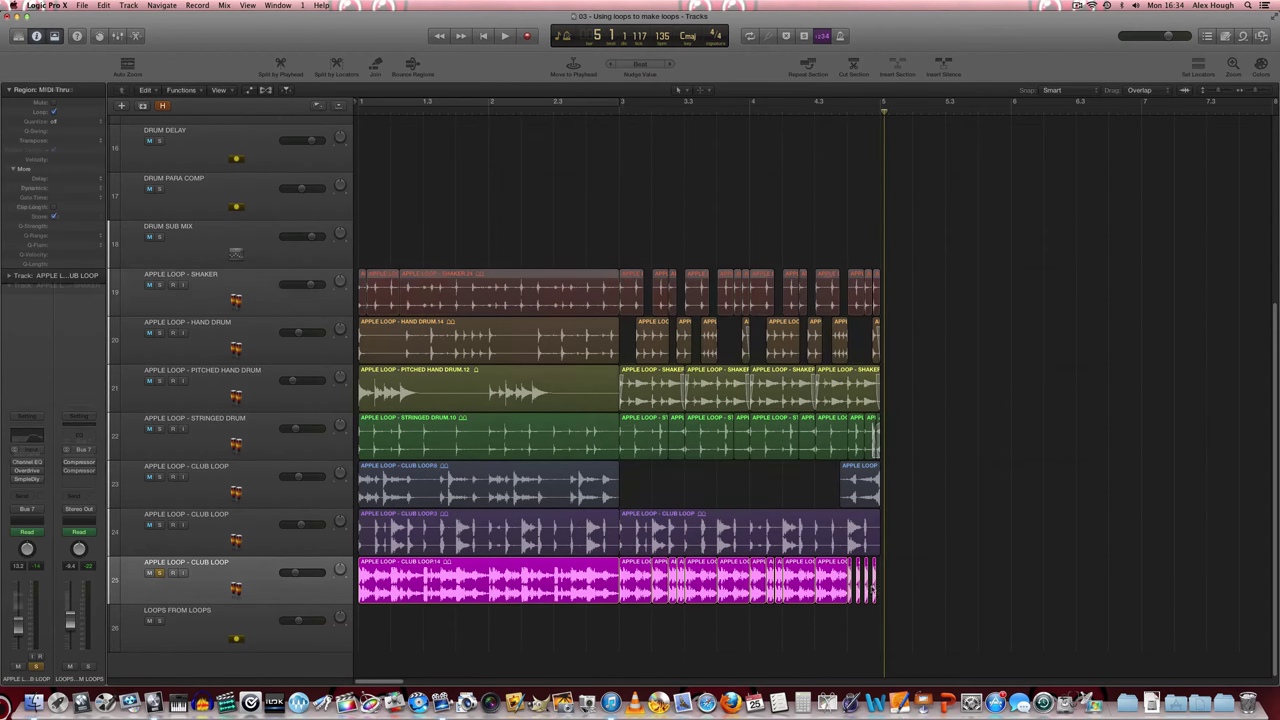
left_click_drag(620, 102, 881, 103)
left_click_drag(881, 103, 884, 103)
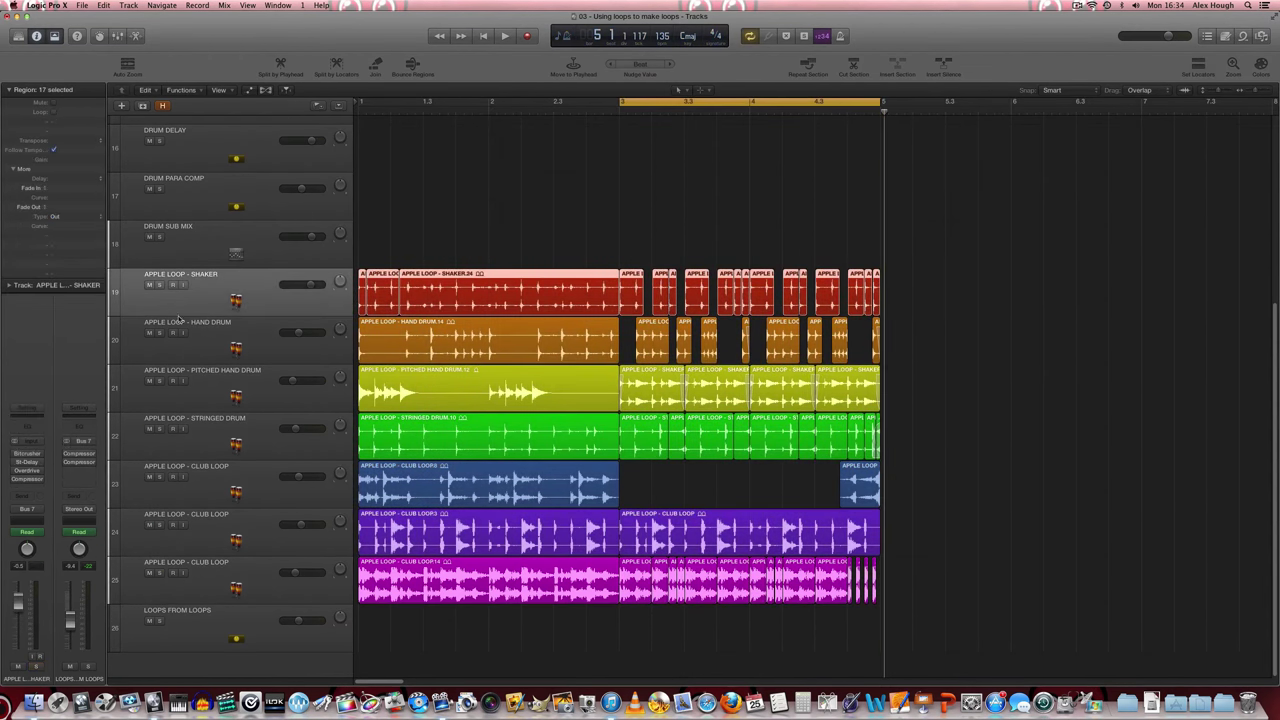
- Mute the six loop tracks from APPLE LOOP - HAND DRUM down to the last CLUB LOOP and solo the LOOPS FROM LOOPS track
left_click_drag(150, 333, 148, 574)
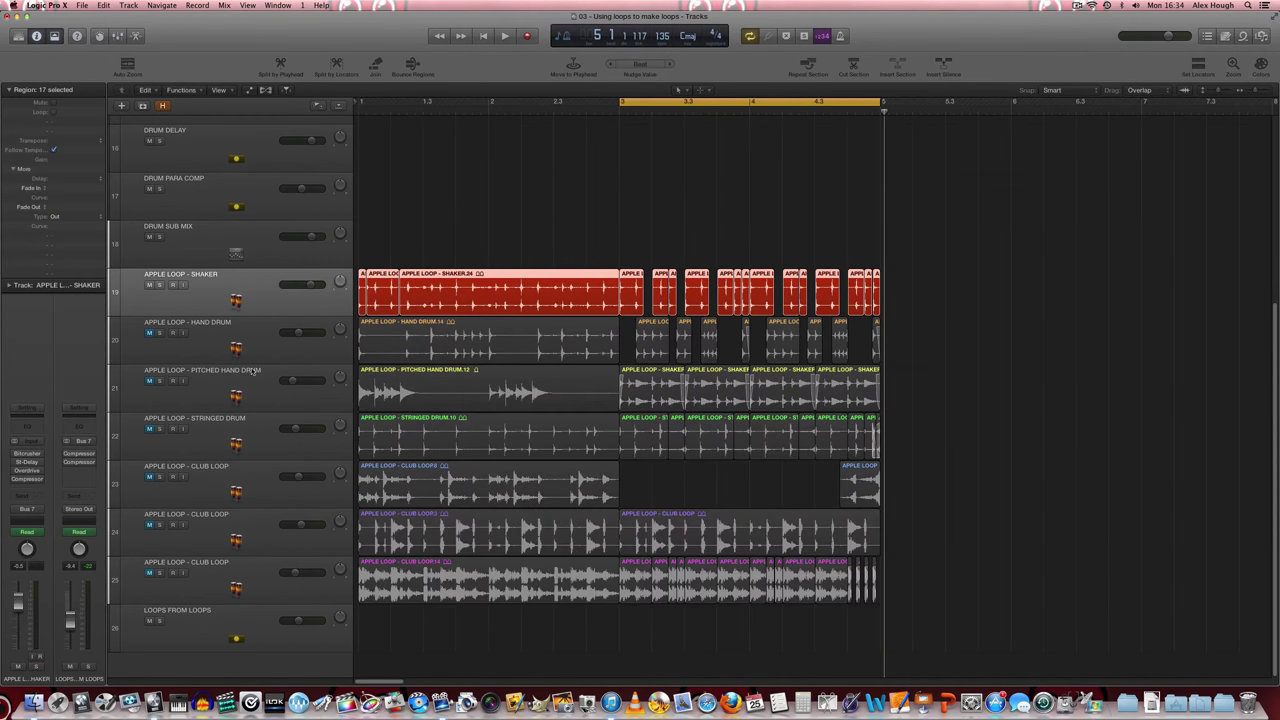
left_click(160, 621)
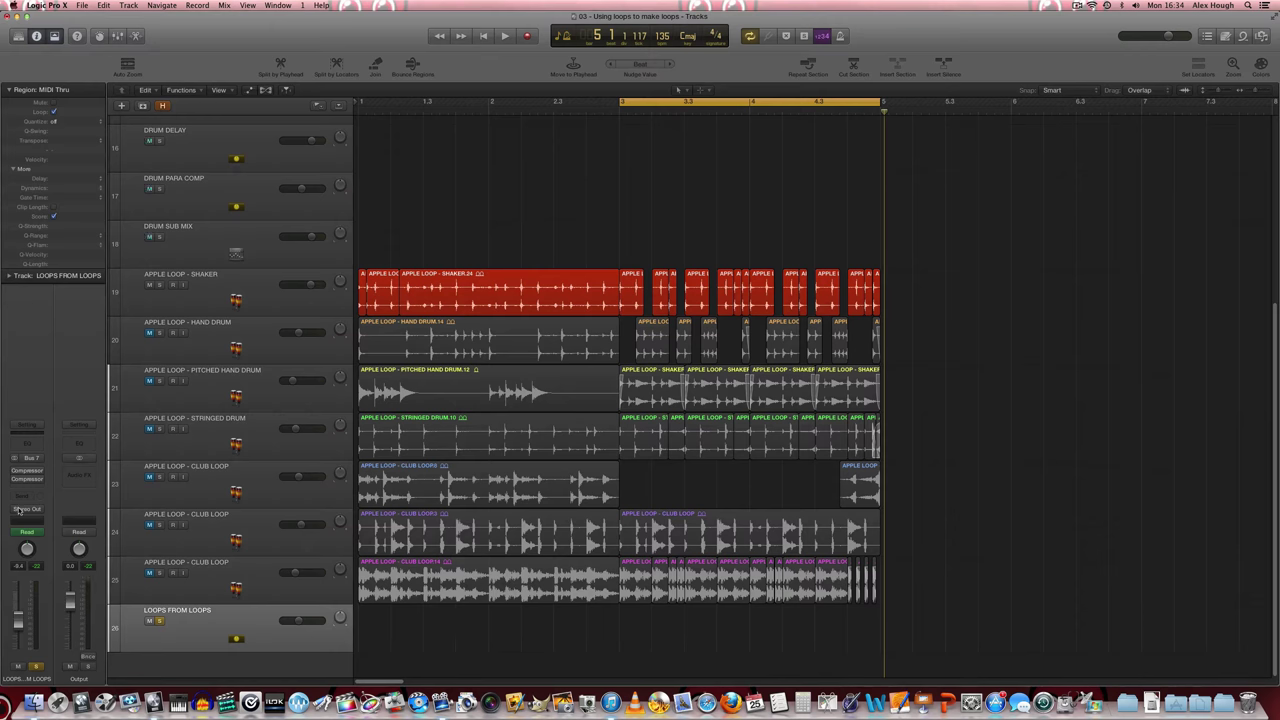
left_click(256, 595)
left_click(195, 636)
- Play the cycled APPLE LOOP - SHAKER slices and adjust the track's Bitcrusher, with downsampling at 7x and mix at 56.30%
left_click(230, 301)
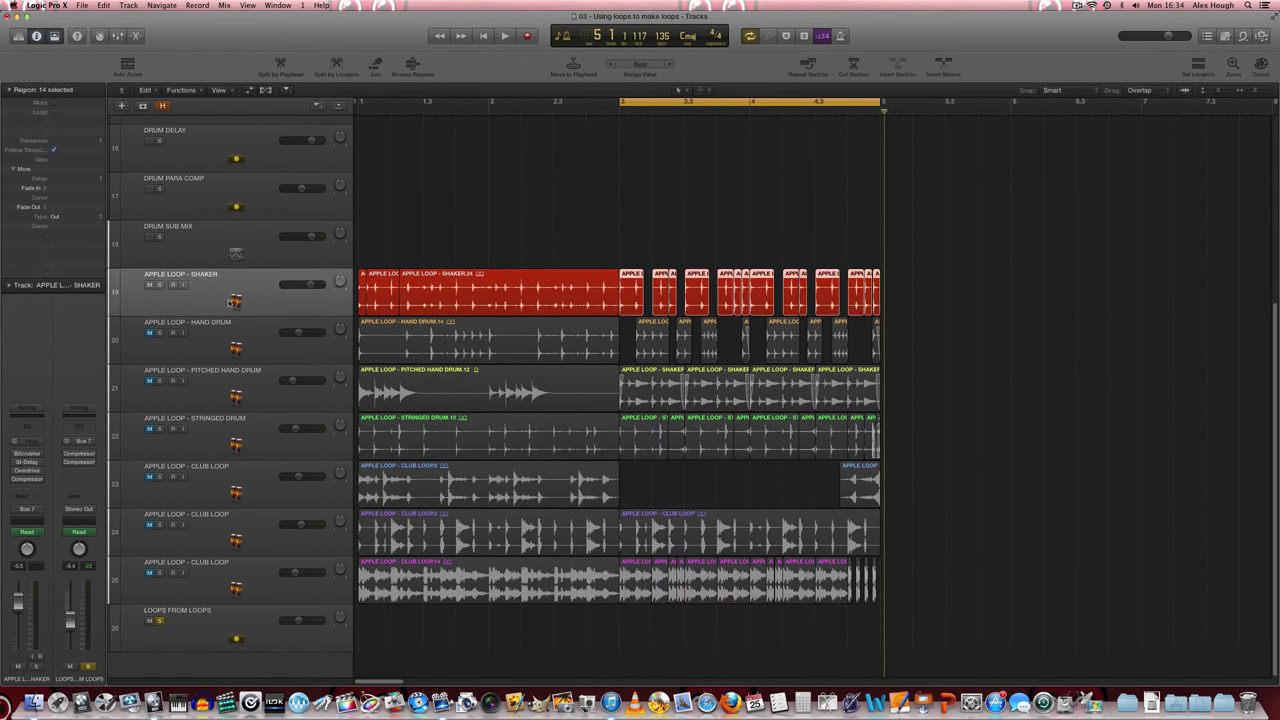
key("space")
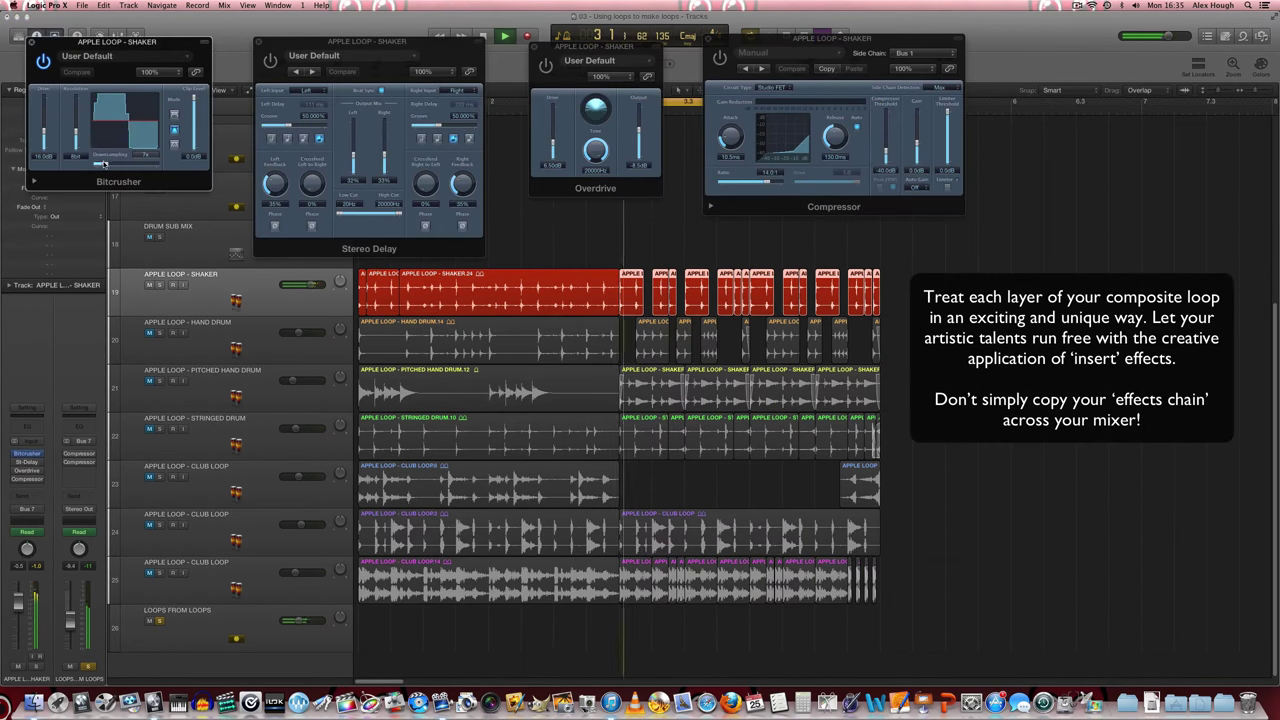
left_click_drag(104, 164, 106, 162)
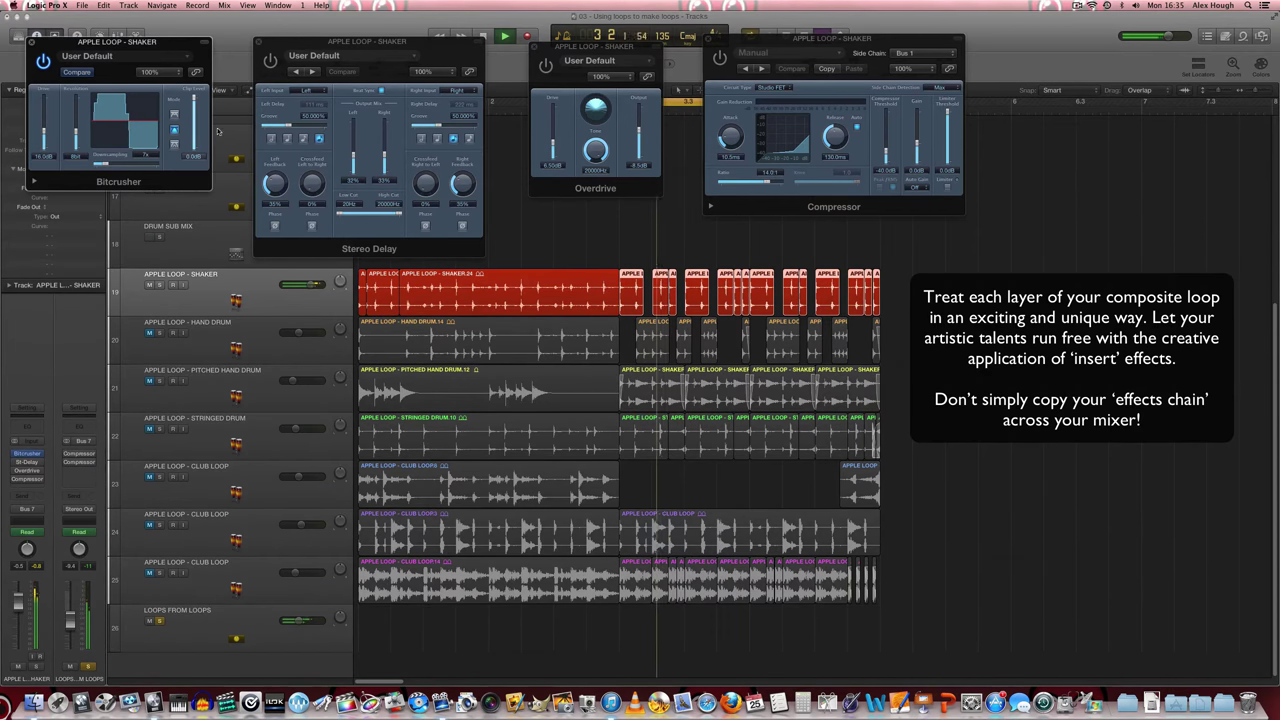
left_click(34, 182)
mouse_move(191, 196)
left_mouse_down()
mouse_move(211, 200)
mouse_move(195, 198)
left_mouse_up()
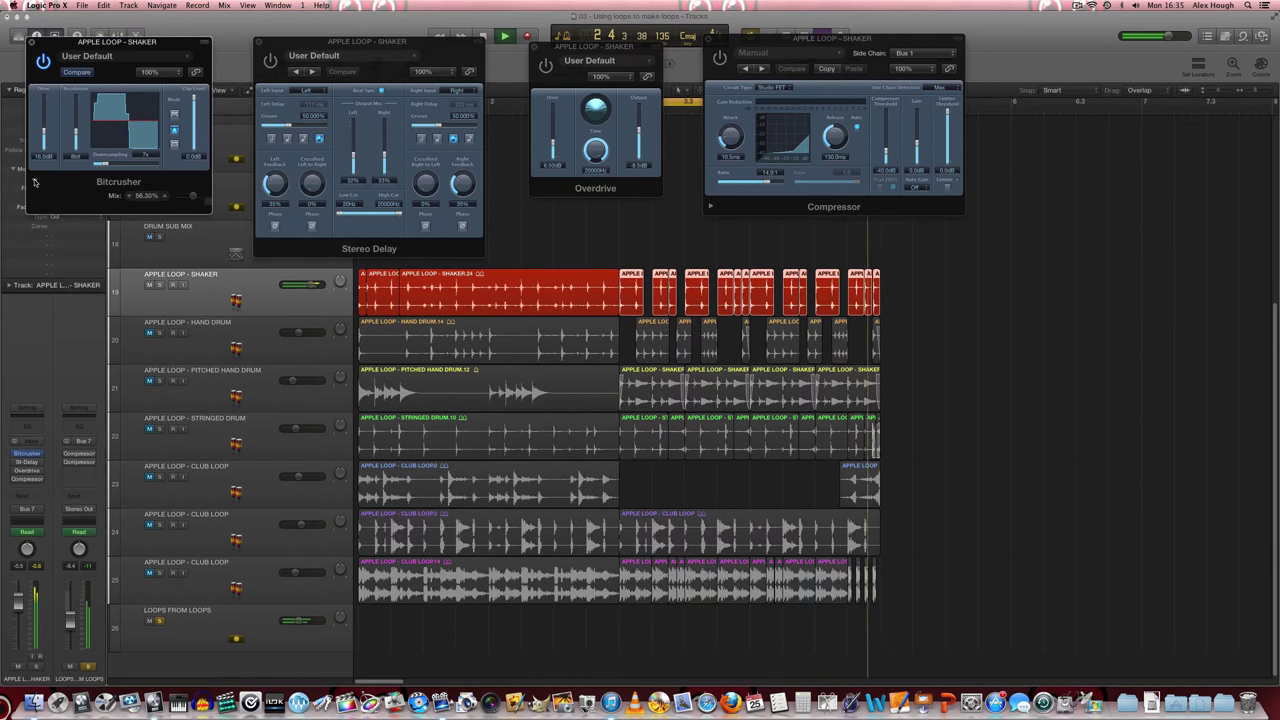
left_click(35, 182)
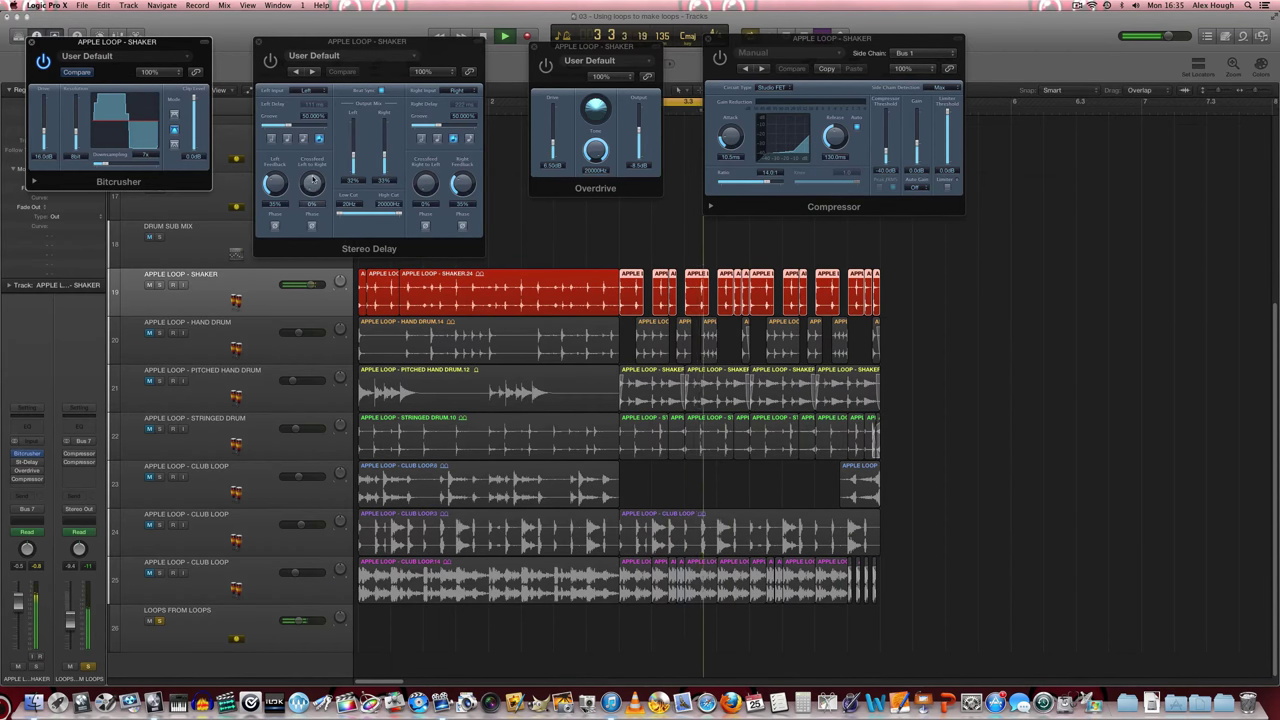
- Enable the shaker track's Stereo Delay, Overdrive and side-chained Compressor one after another during playback
left_click(269, 62)
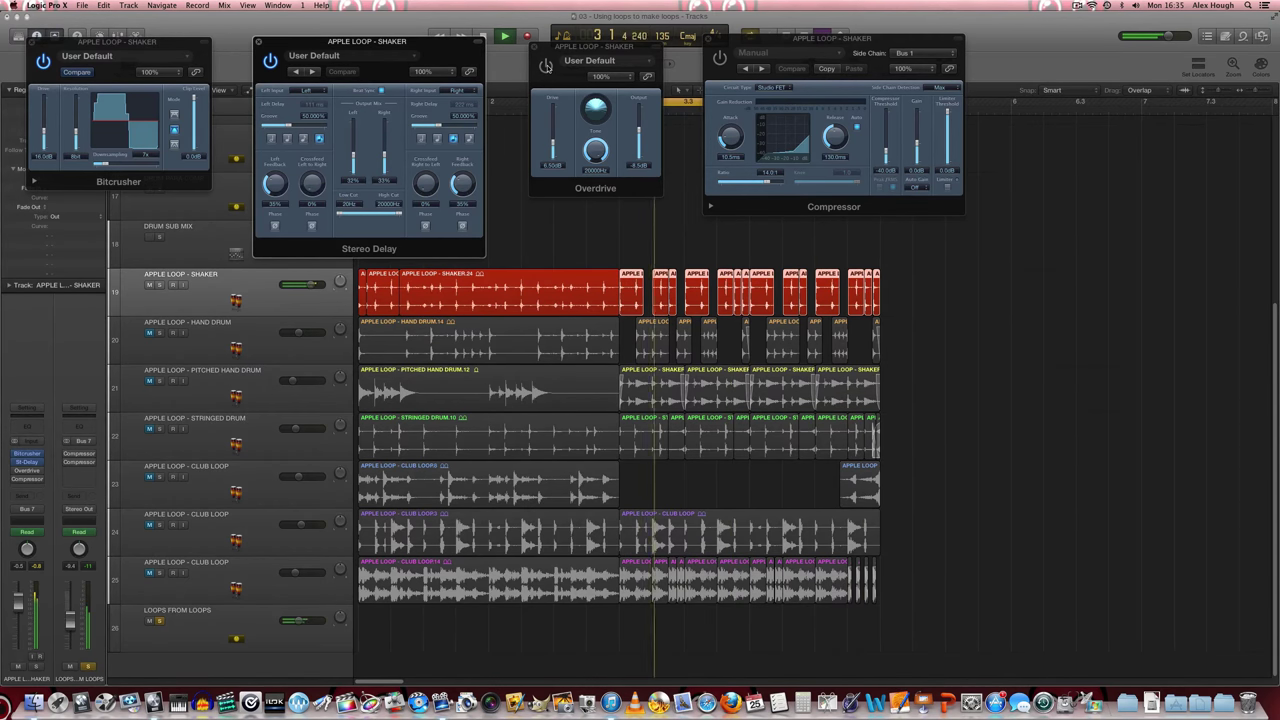
left_click(546, 66)
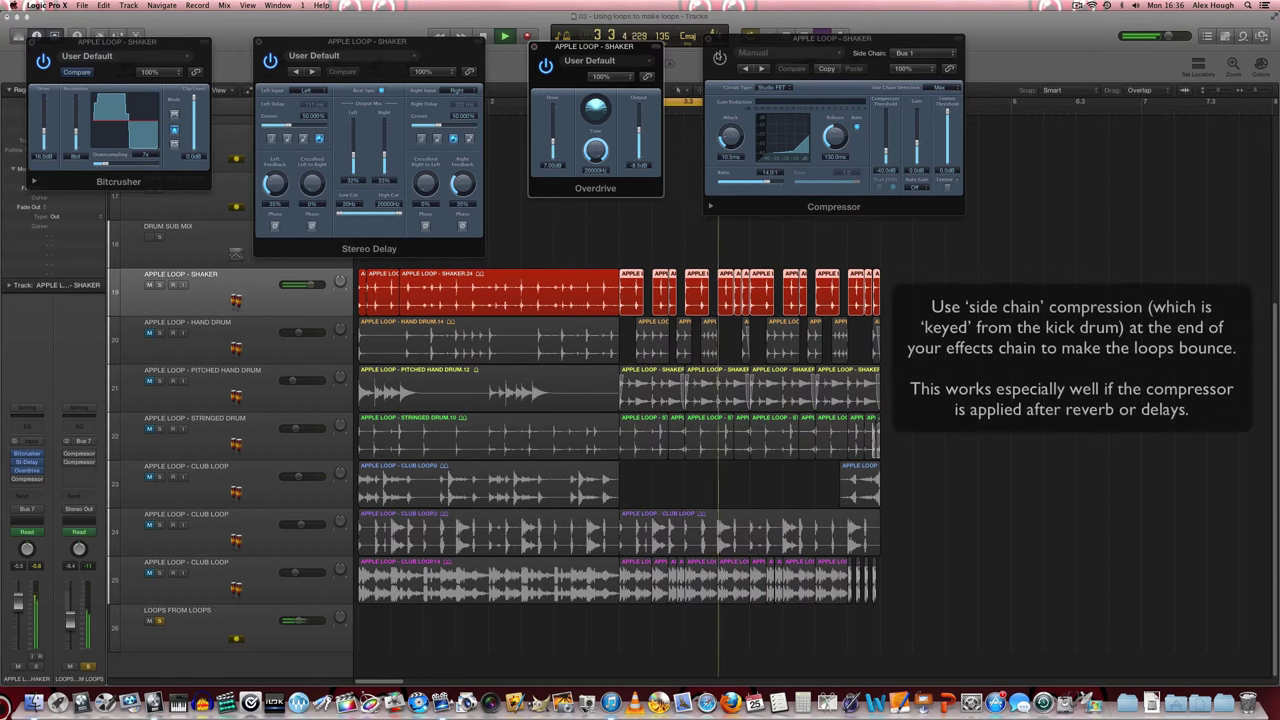
left_click(720, 58)
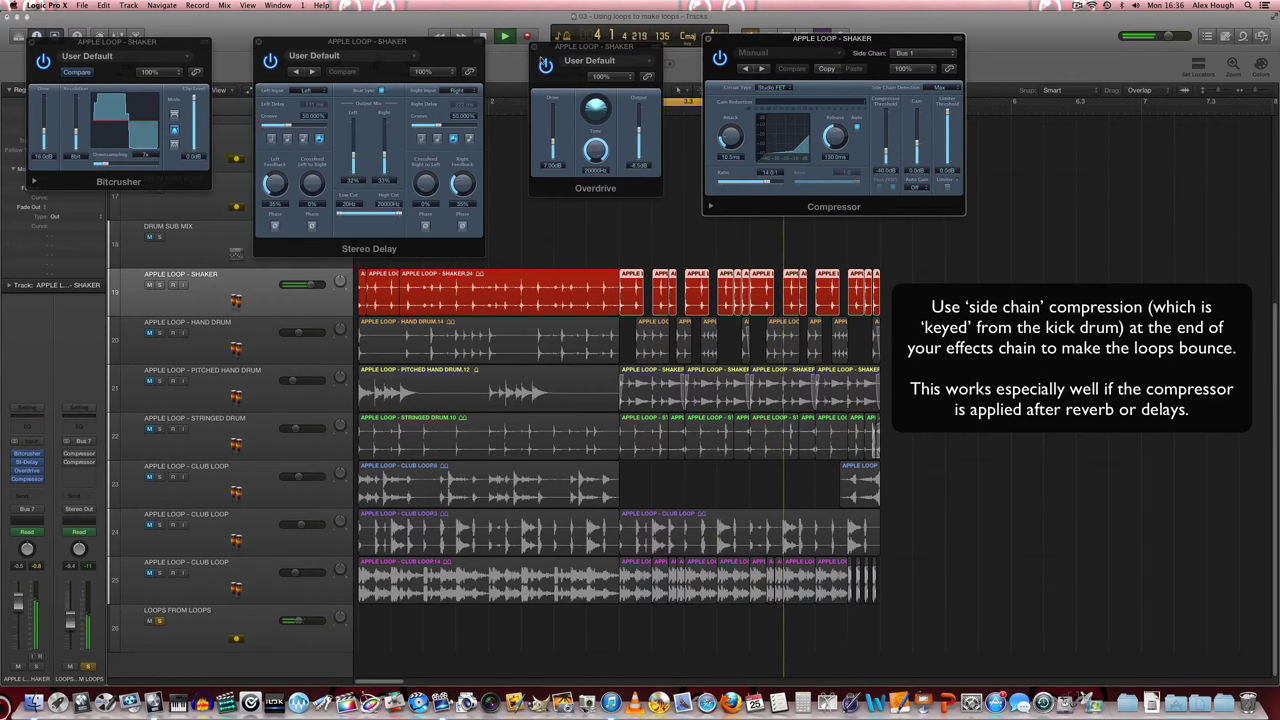
- Close the shaker track's Overdrive, Stereo Delay and Bitcrusher windows, keeping the Compressor open
left_click(535, 47)
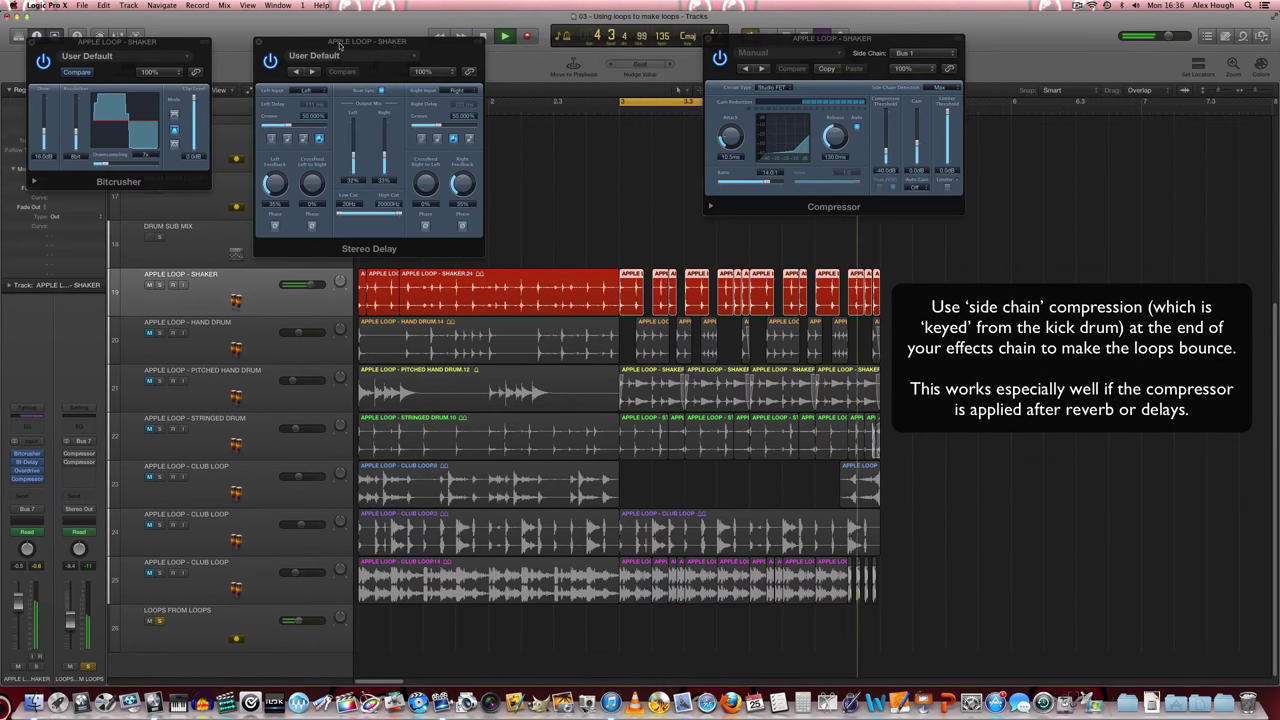
left_click(258, 42)
left_click(35, 42)
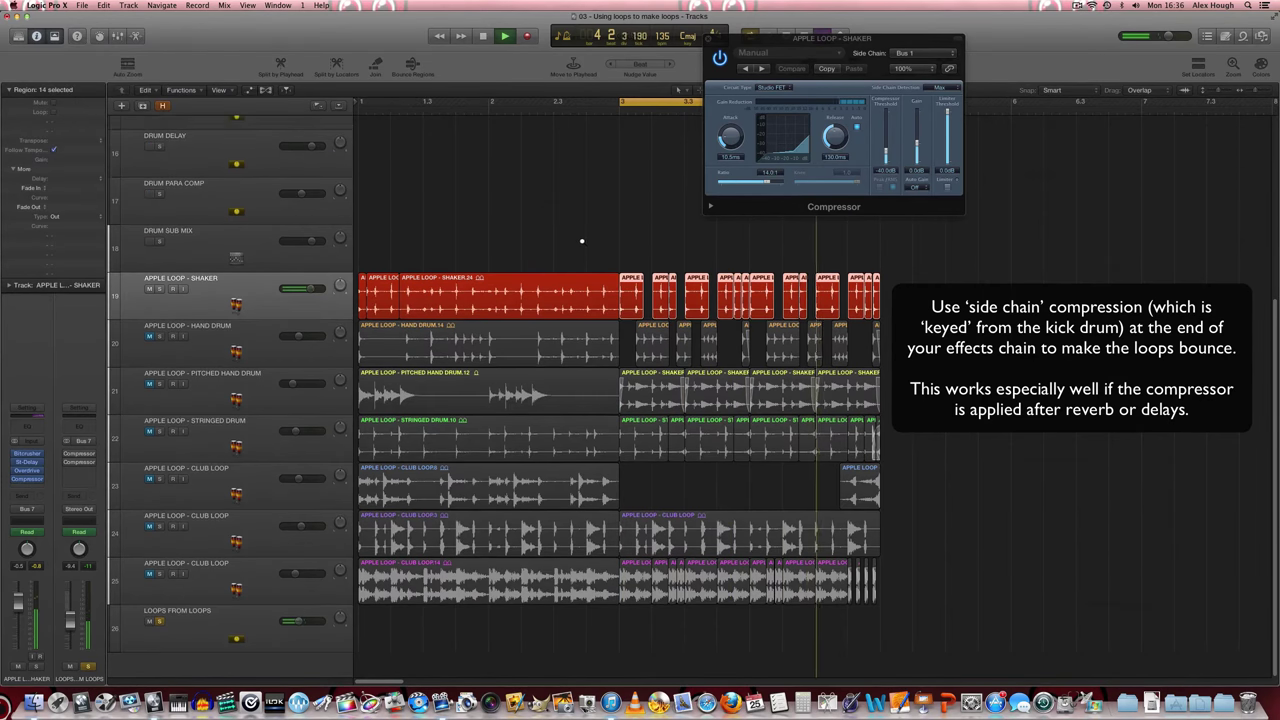
- Solo the KICK track to hear the side-chained shaker against it, and close the Compressor window
scroll(582, 245, "up", 4)
scroll(582, 245, "up", 2)
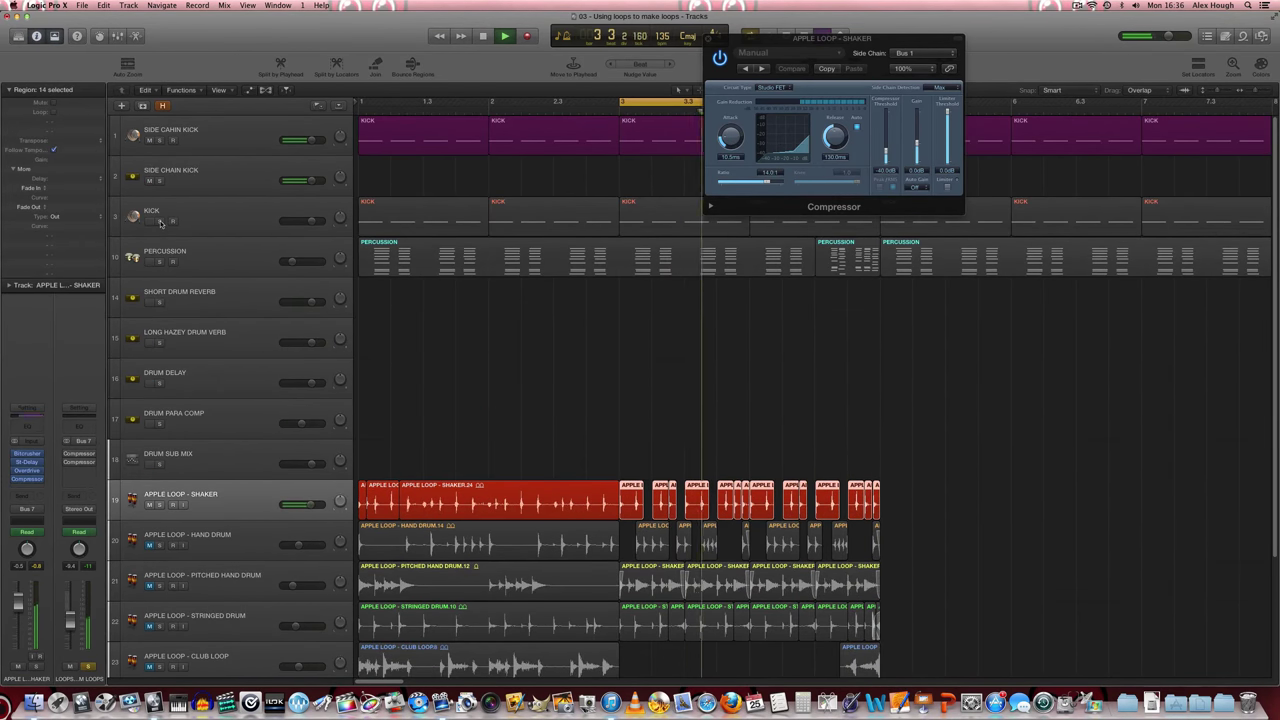
left_click(155, 221)
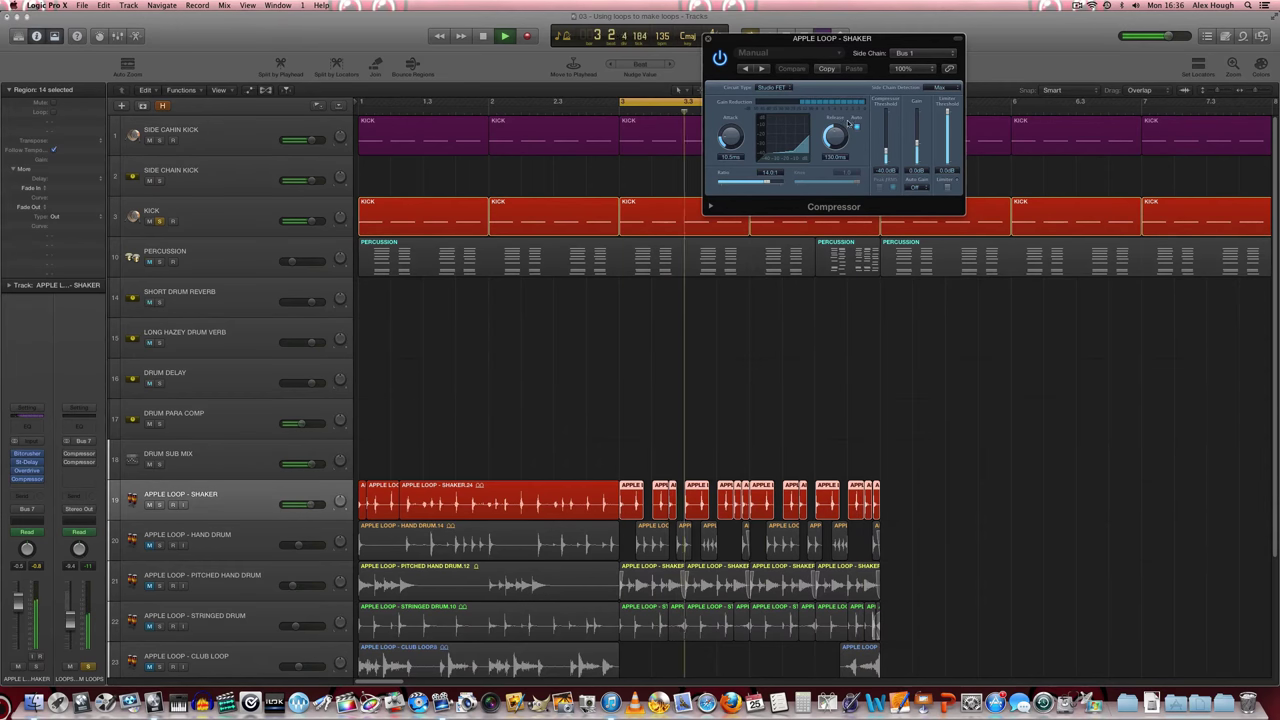
left_click(708, 39)
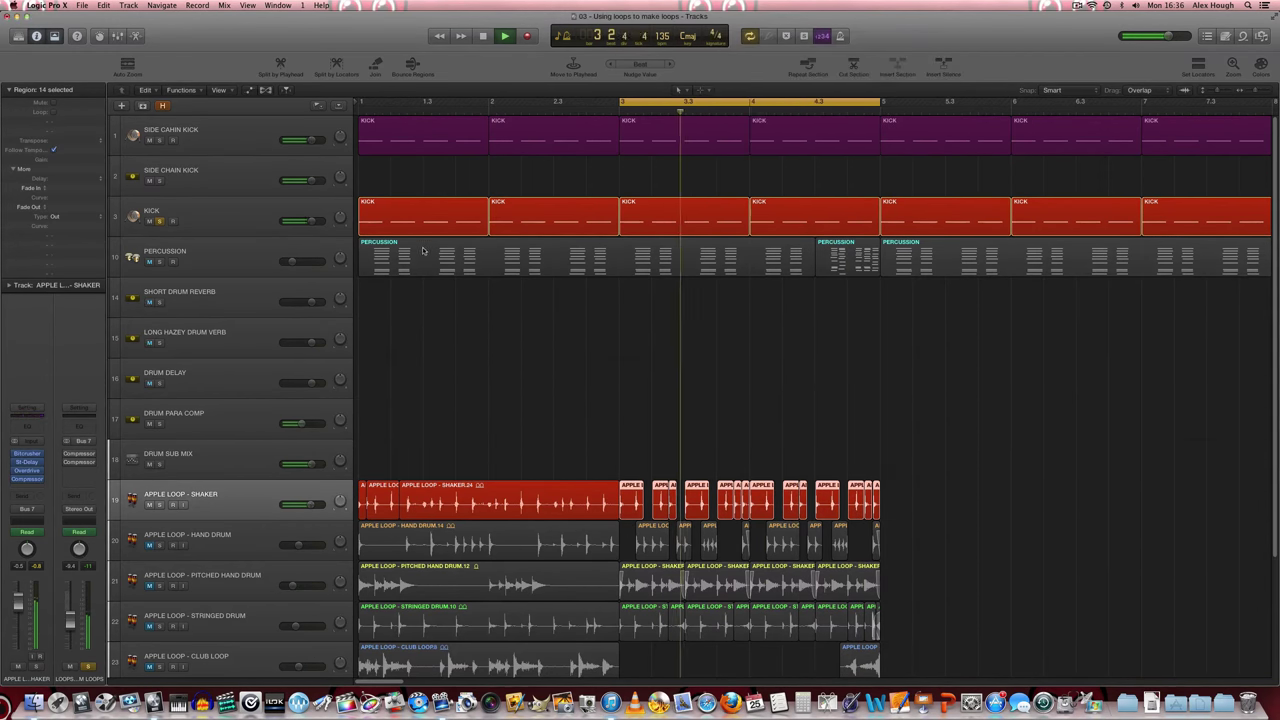
- Turn off the KICK track's solo, stop playback and solo the APPLE LOOP - HAND DRUM track instead
left_click(159, 221)
scroll(499, 450, "down", 2)
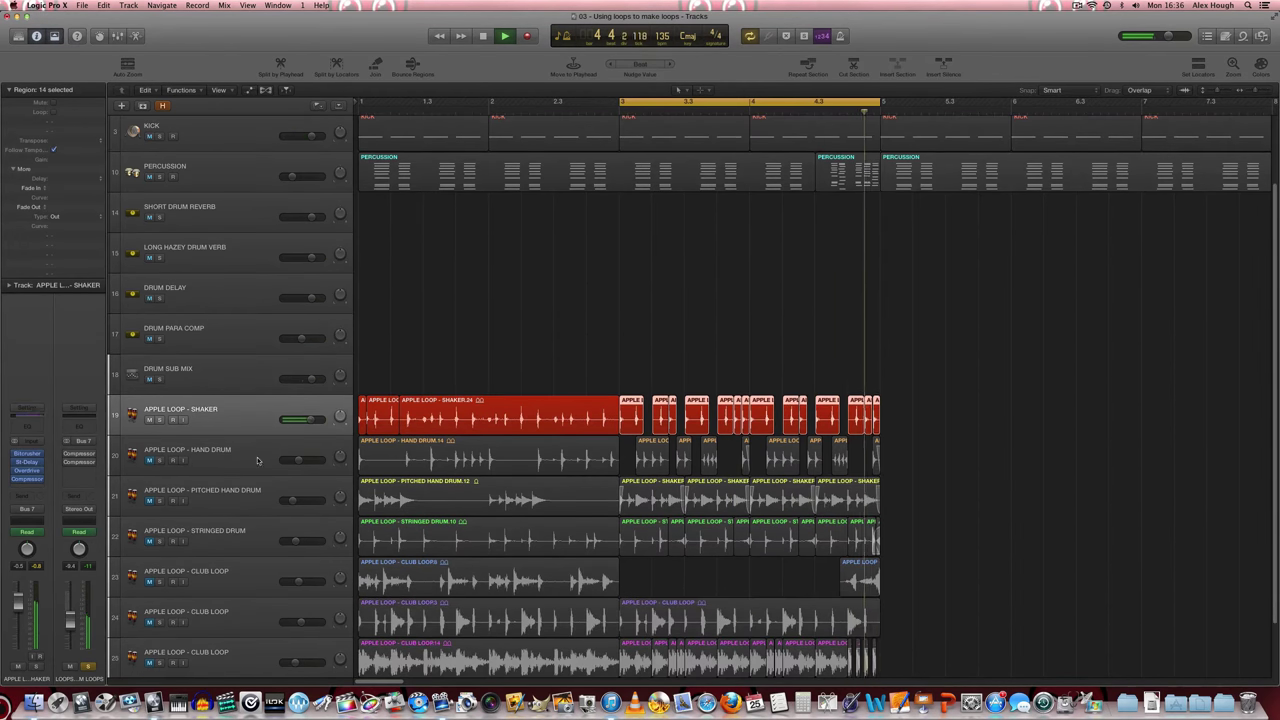
key("space")
left_click(155, 458)
left_click(158, 461)
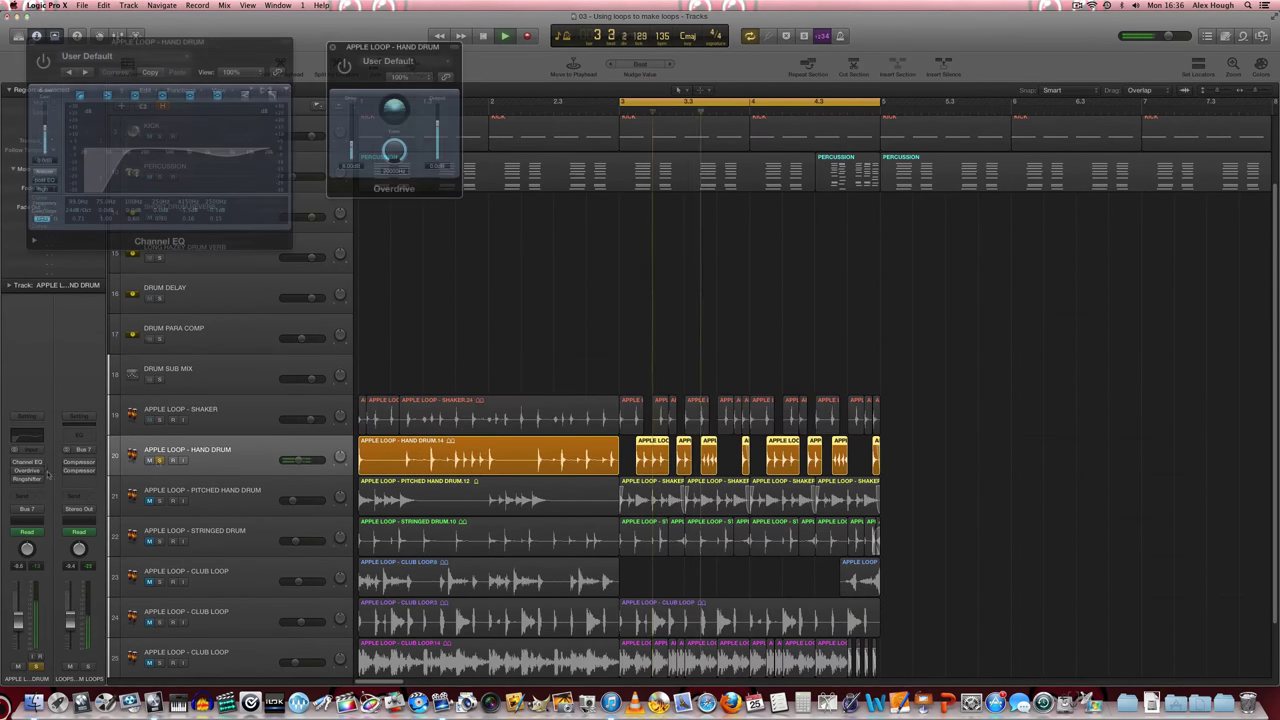
- Open the hand drum track's Ringshifter clear of its other effect windows and briefly show the Ringshifter frequency automation
left_click(27, 479)
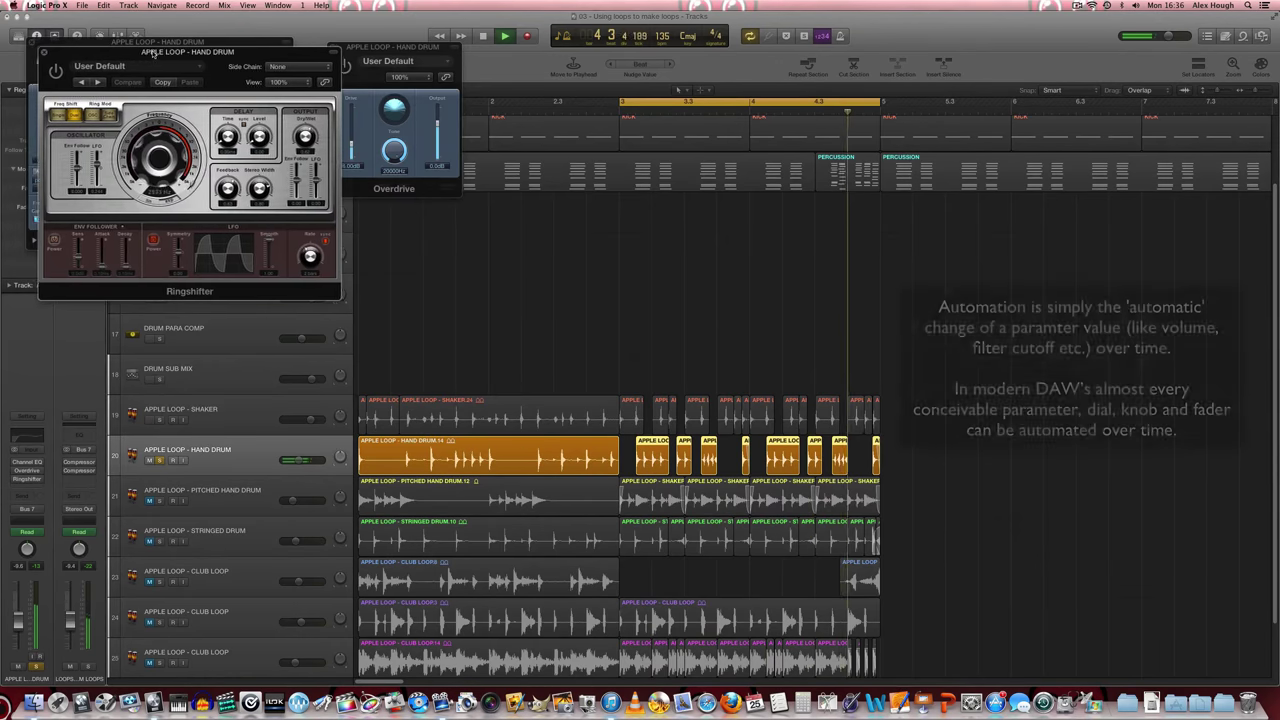
left_click_drag(138, 36, 668, 36)
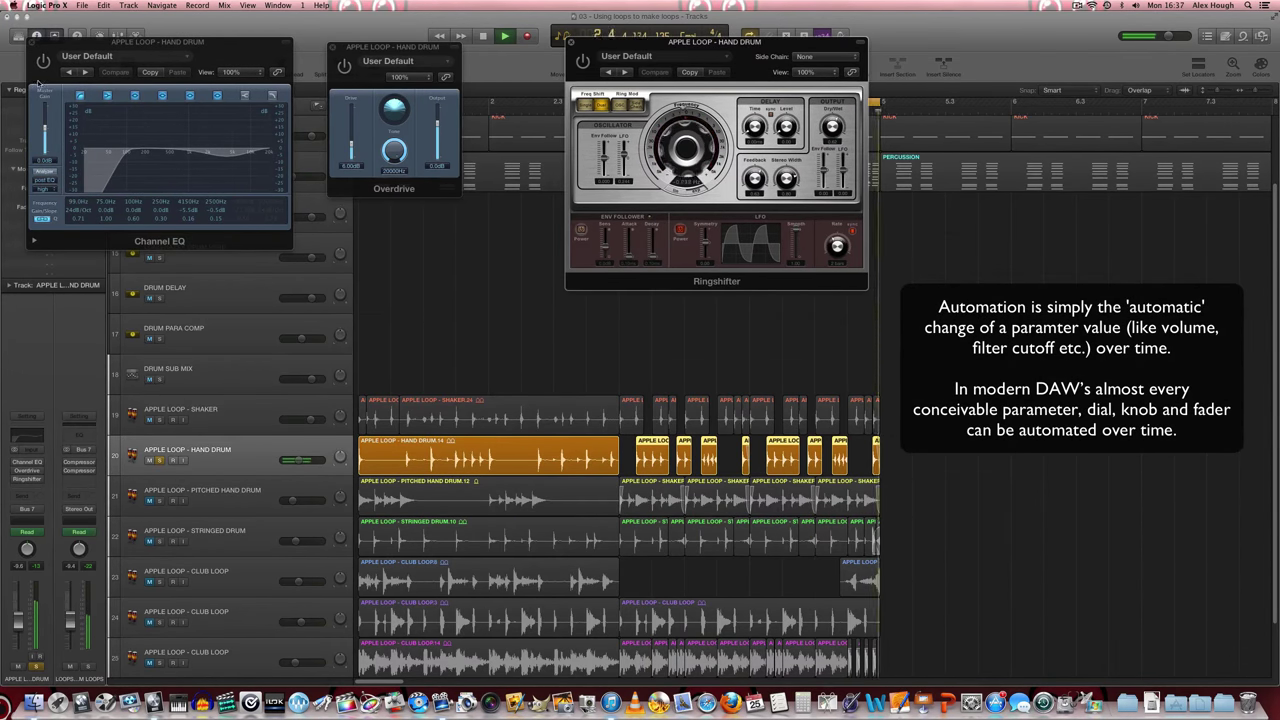
key("a")
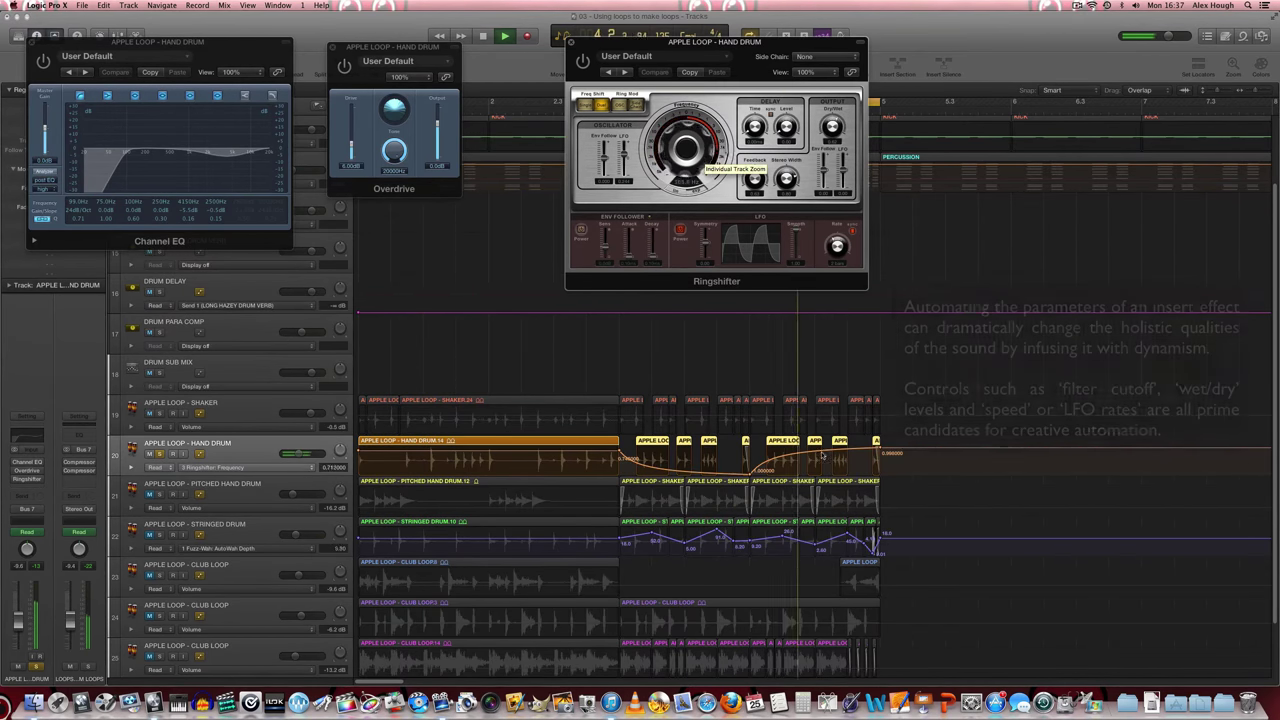
key("a")
- Enable the hand drum track's Channel EQ and Overdrive during playback, and close both effect windows
left_click(43, 62)
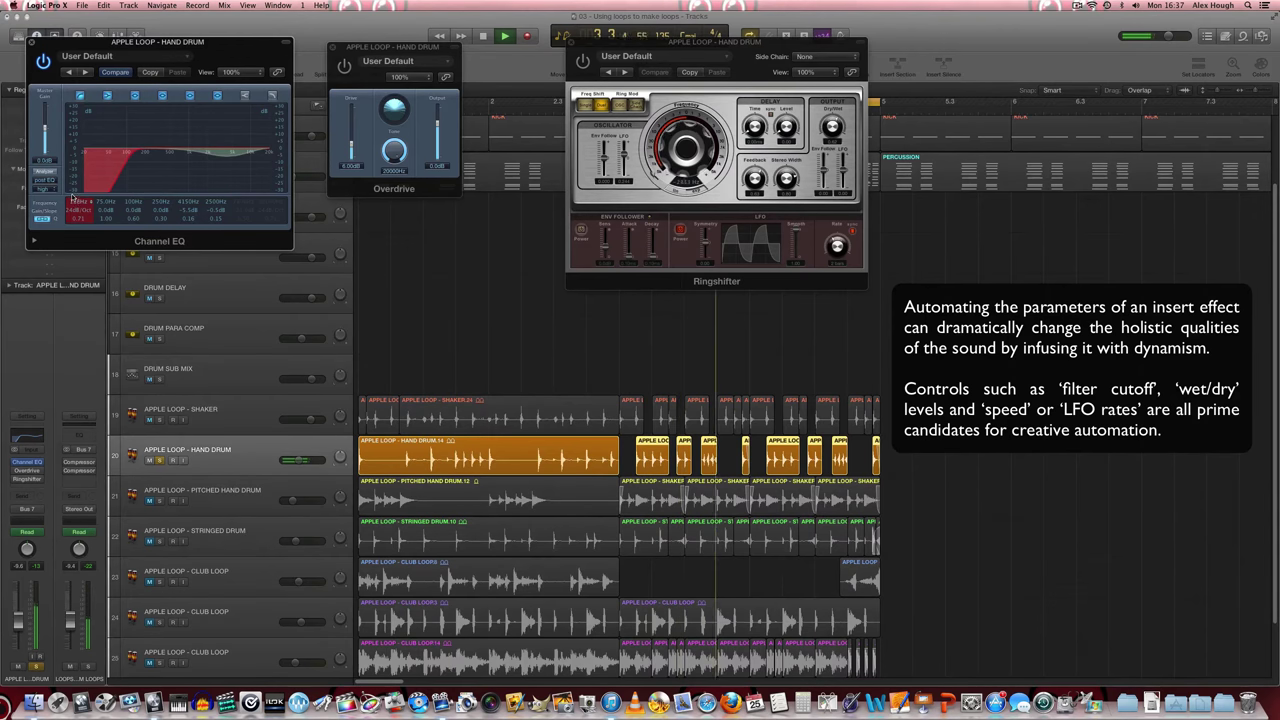
left_click(343, 65)
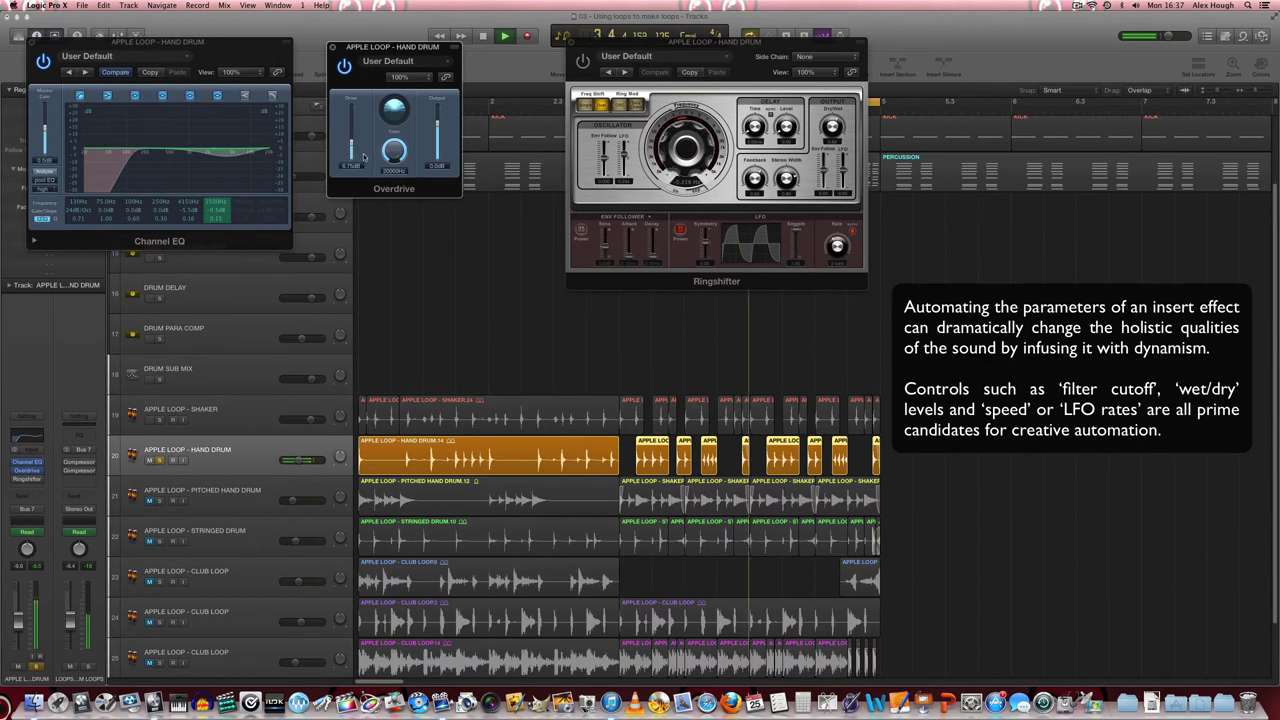
left_click(334, 47)
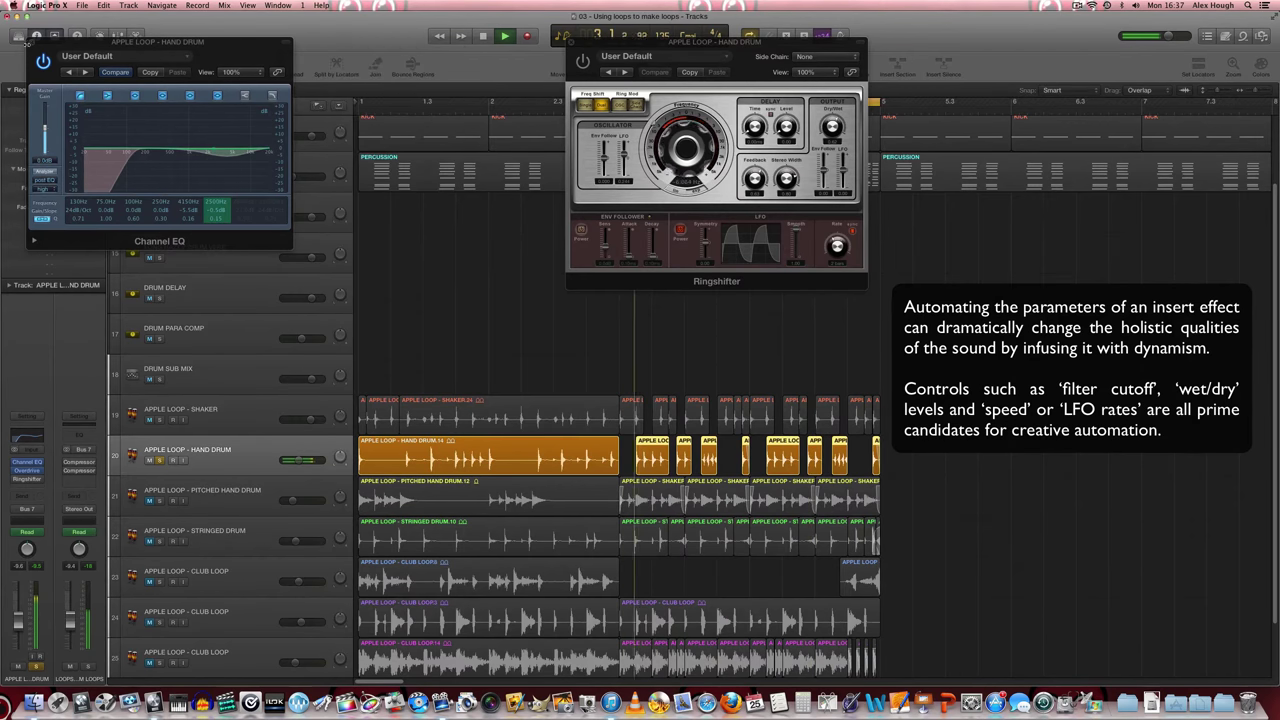
key("super+w")
- Enable the hand drum track's Ringshifter and play the cycled slices through it
left_click(582, 58)
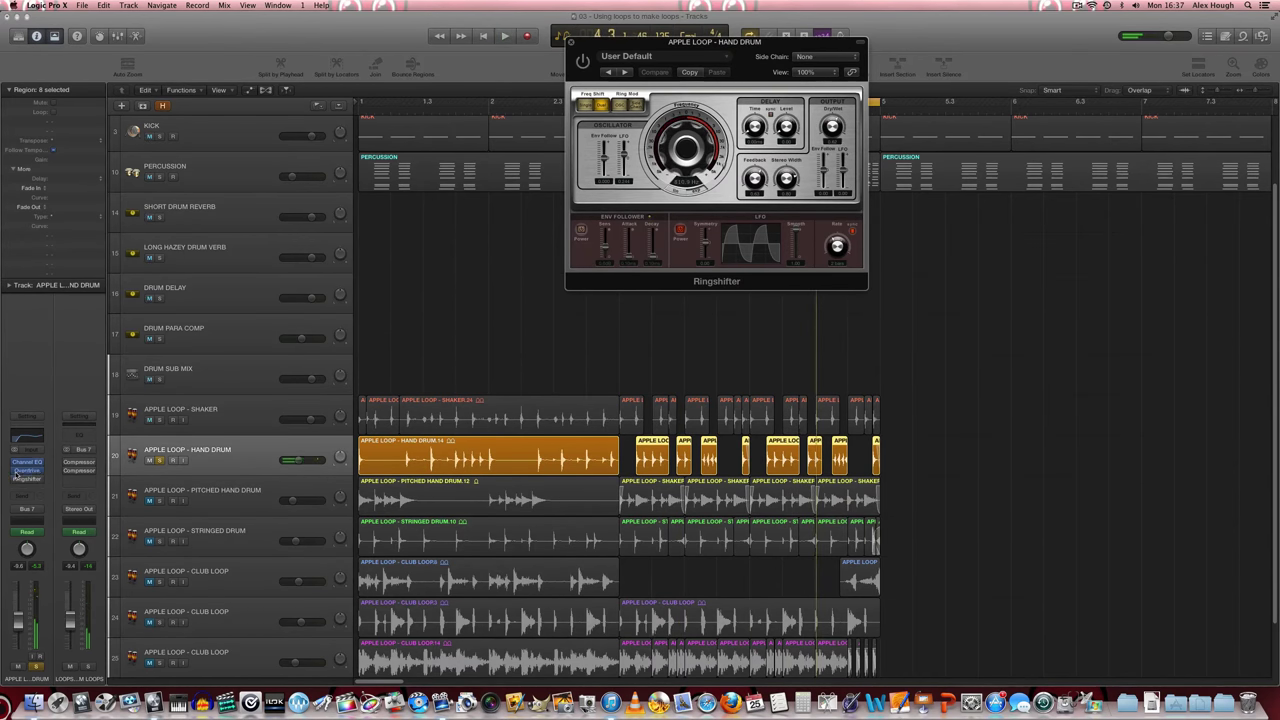
left_click(357, 112)
key("space")
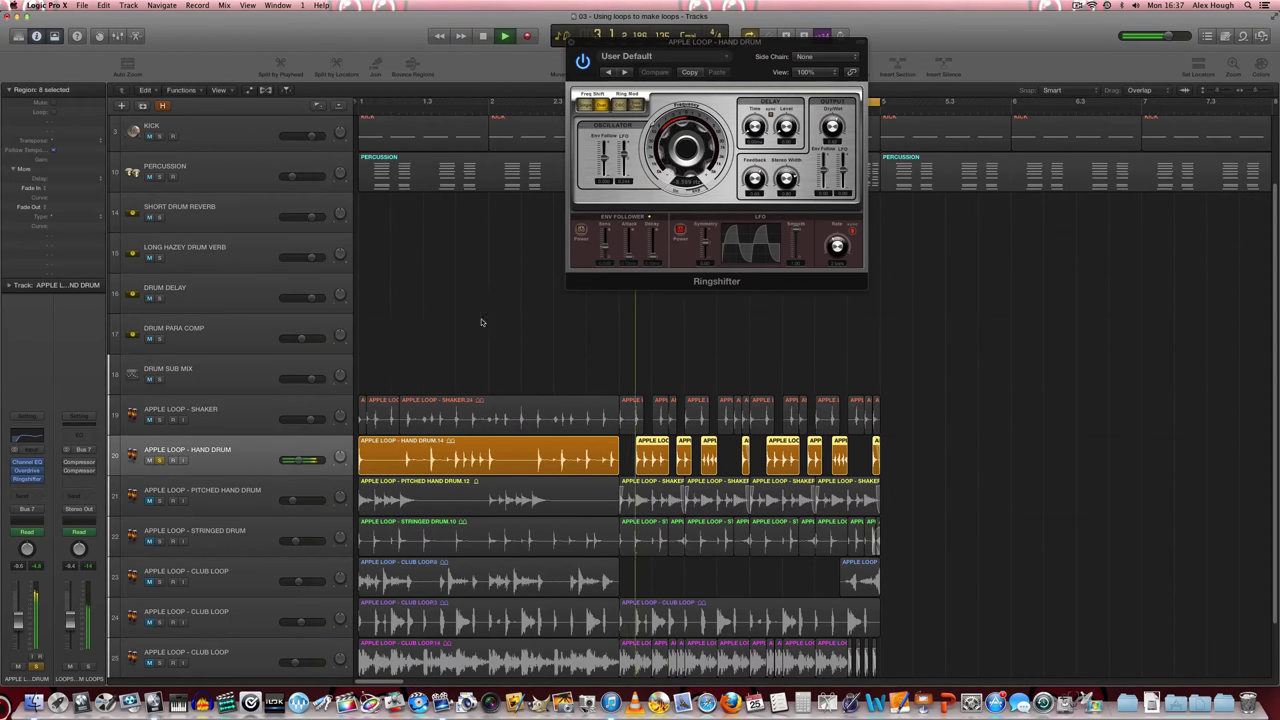
key("space")
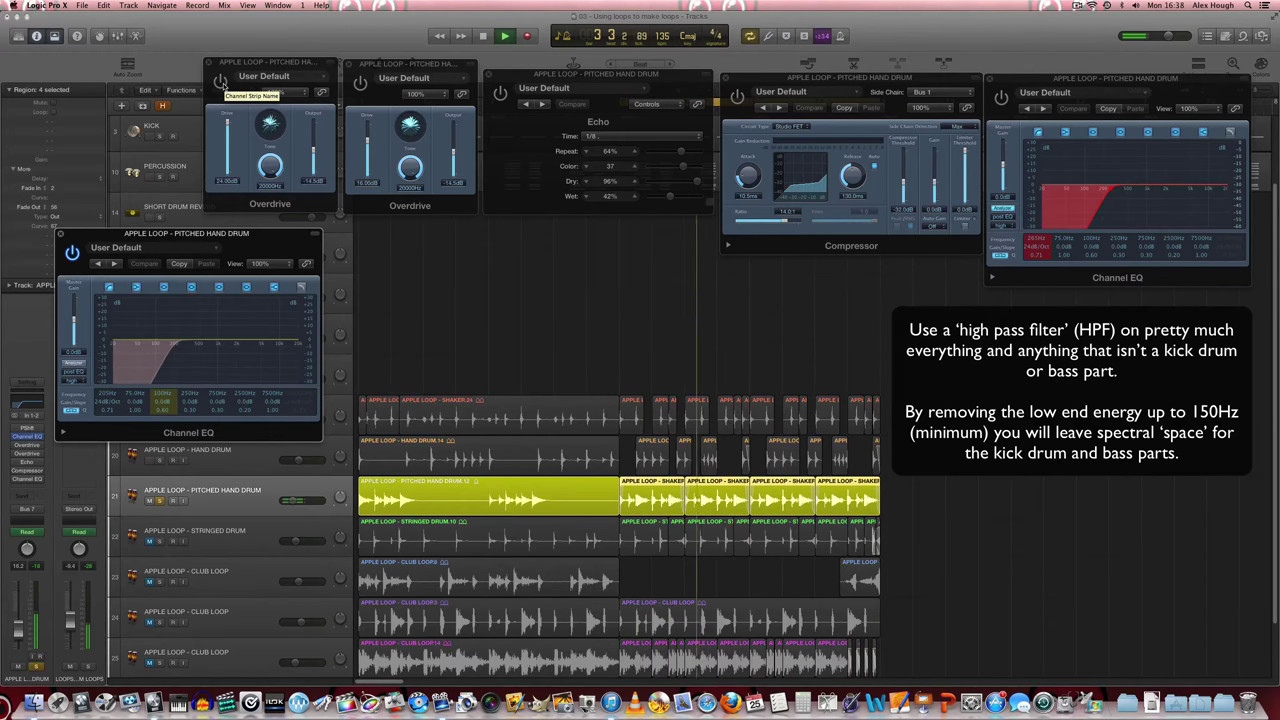
- Enable both Overdrives, the Echo and the Bus 1 side-chained Compressor on APPLE LOOP - PITCHED HAND DRUM during playback
left_click(222, 86)
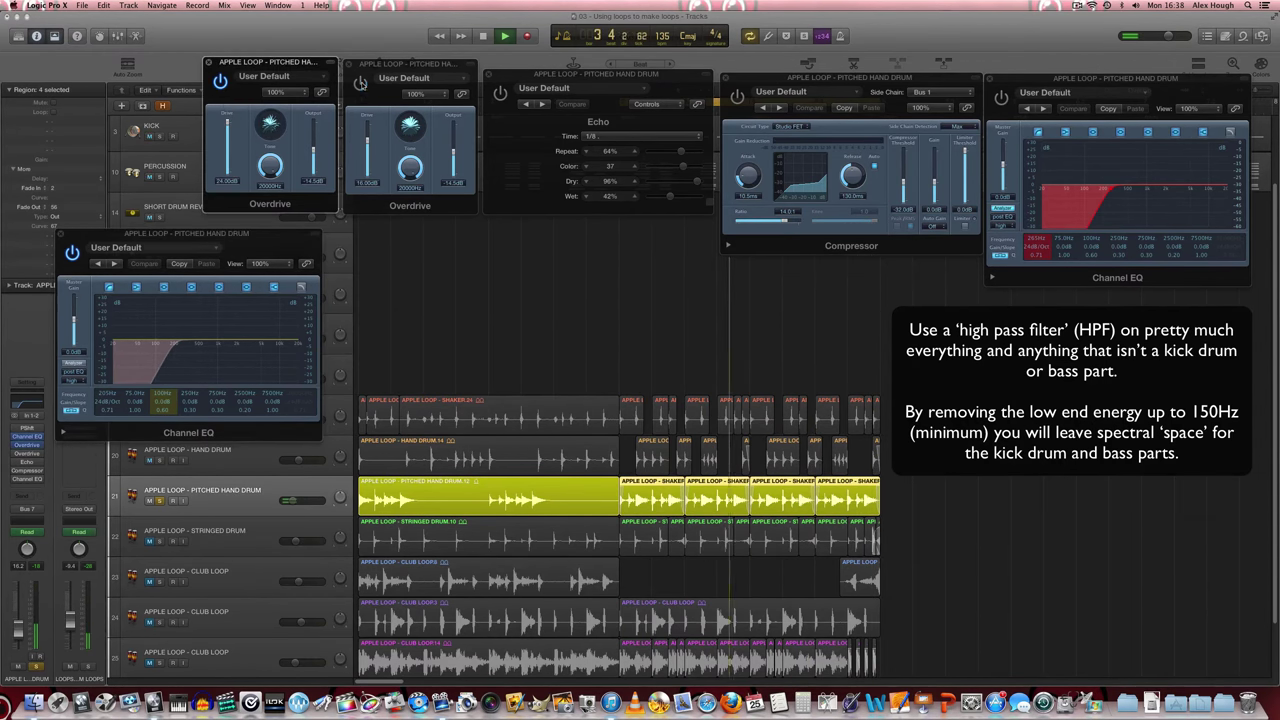
left_click(365, 142)
left_click(500, 107)
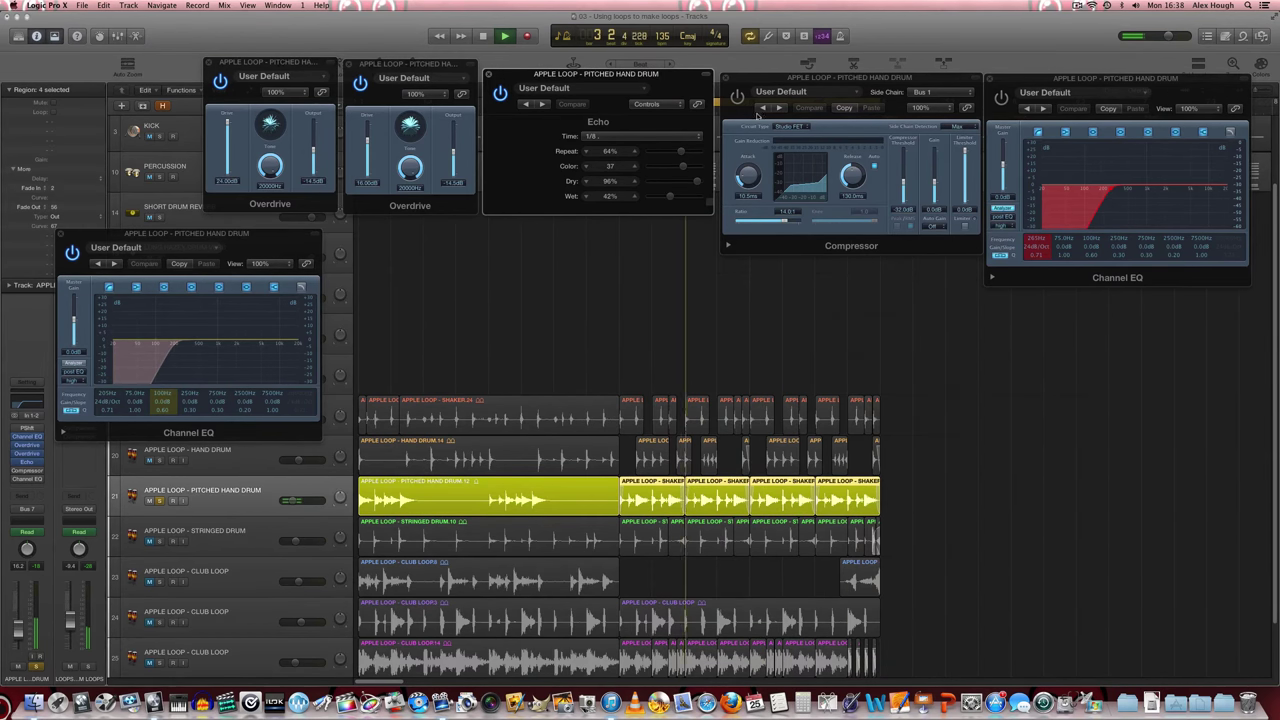
left_click(737, 96)
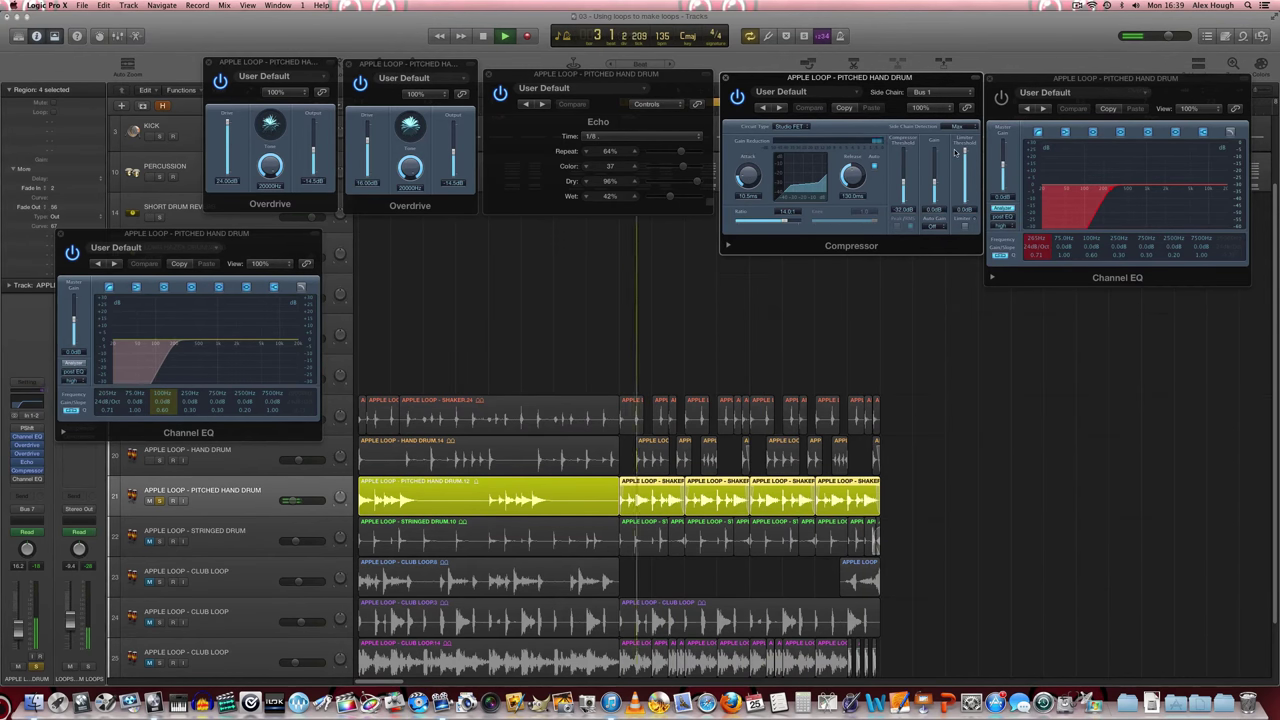
- Enable the pitched hand drum's final Channel EQ, switch off its low-cut band for comparison, and hide all effect windows
left_click(1001, 97)
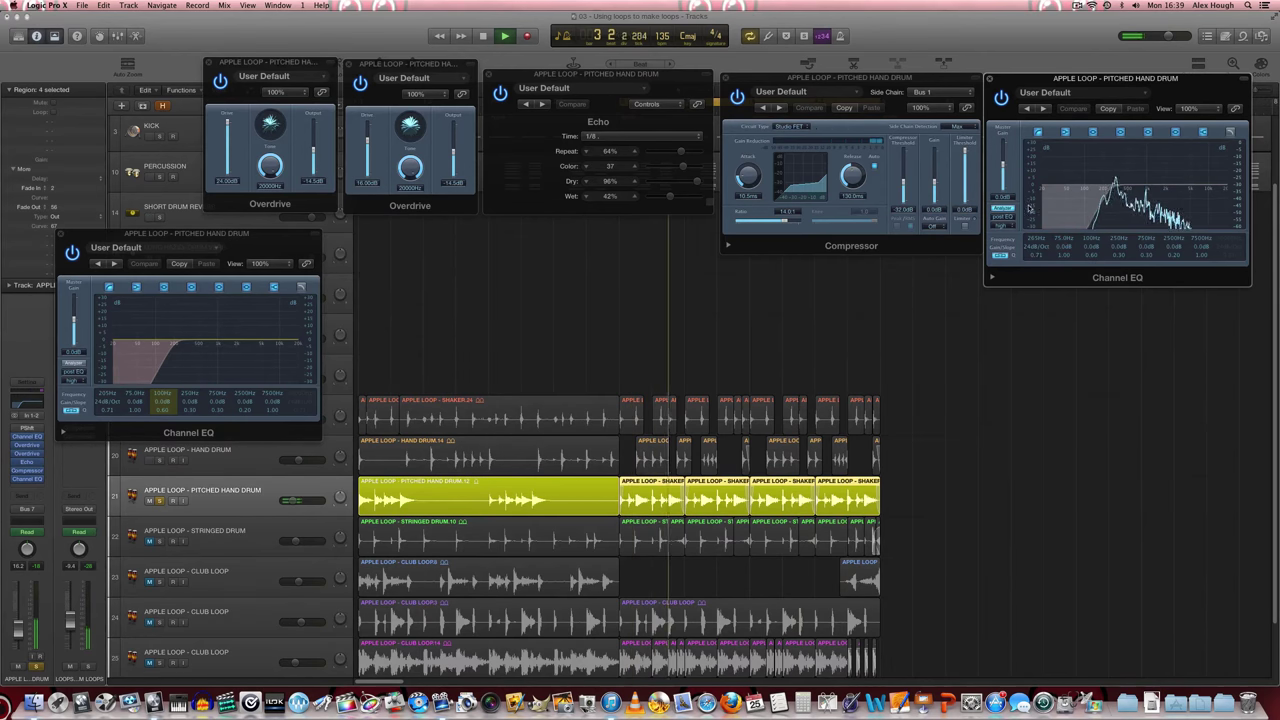
left_click(1038, 132)
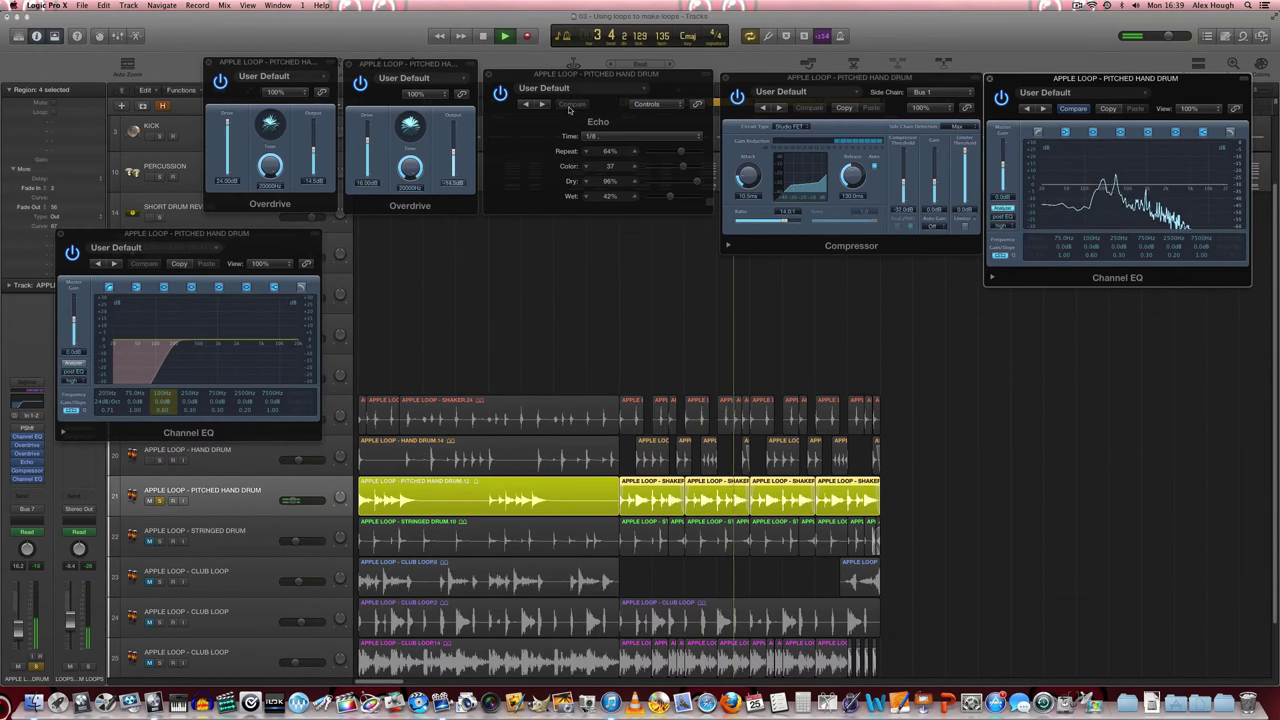
key("v")
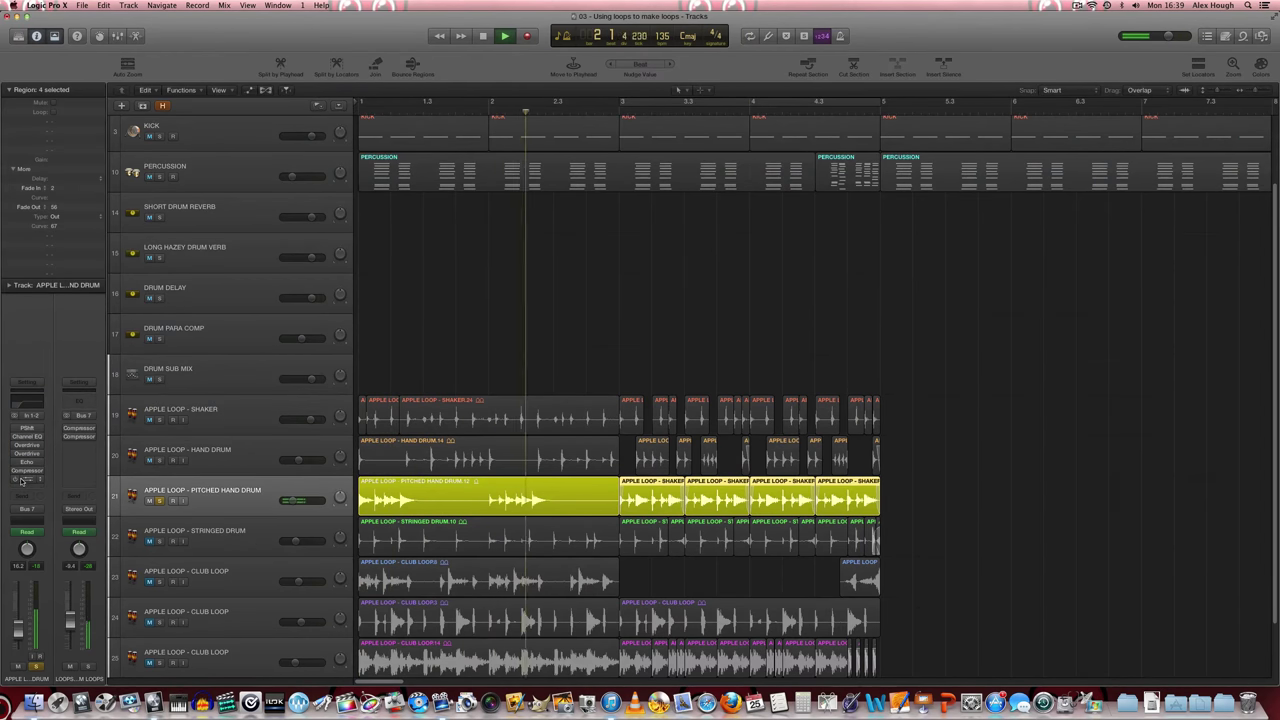
- Restore the cycle range over bars 3 to 5 and play the processed pitched hand drum slices
key("space")
key("super+u")
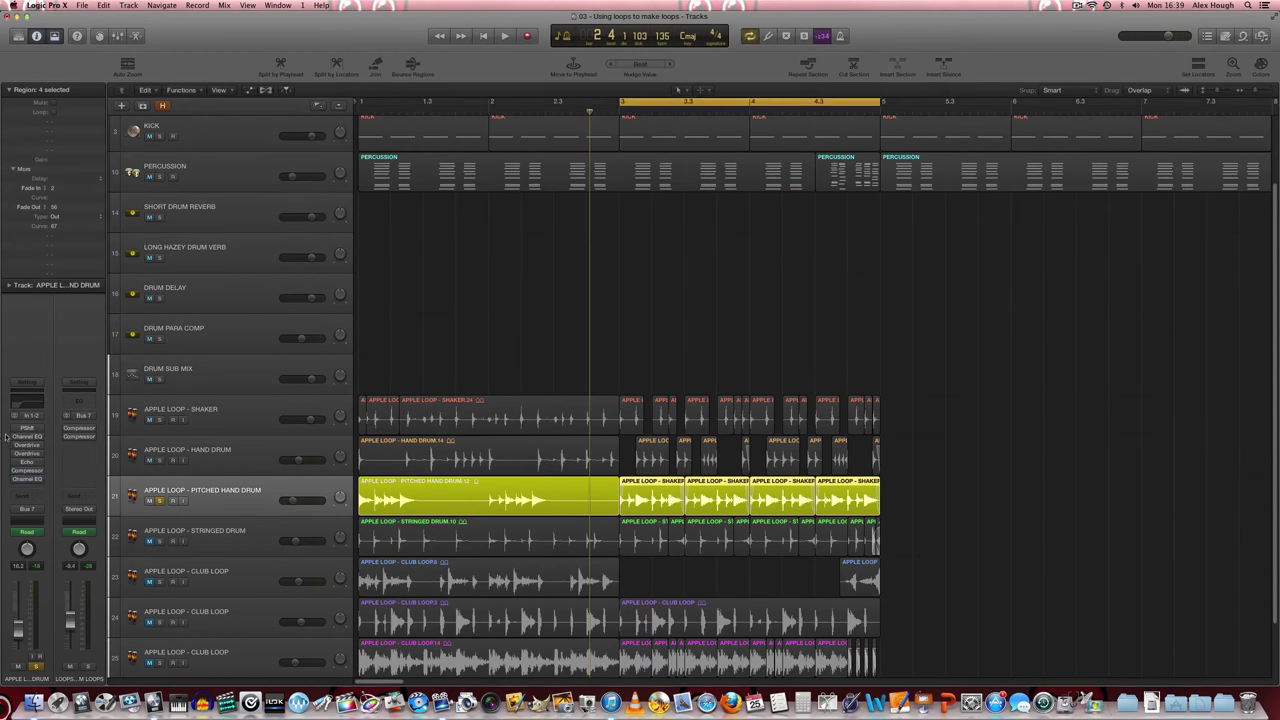
key("space")
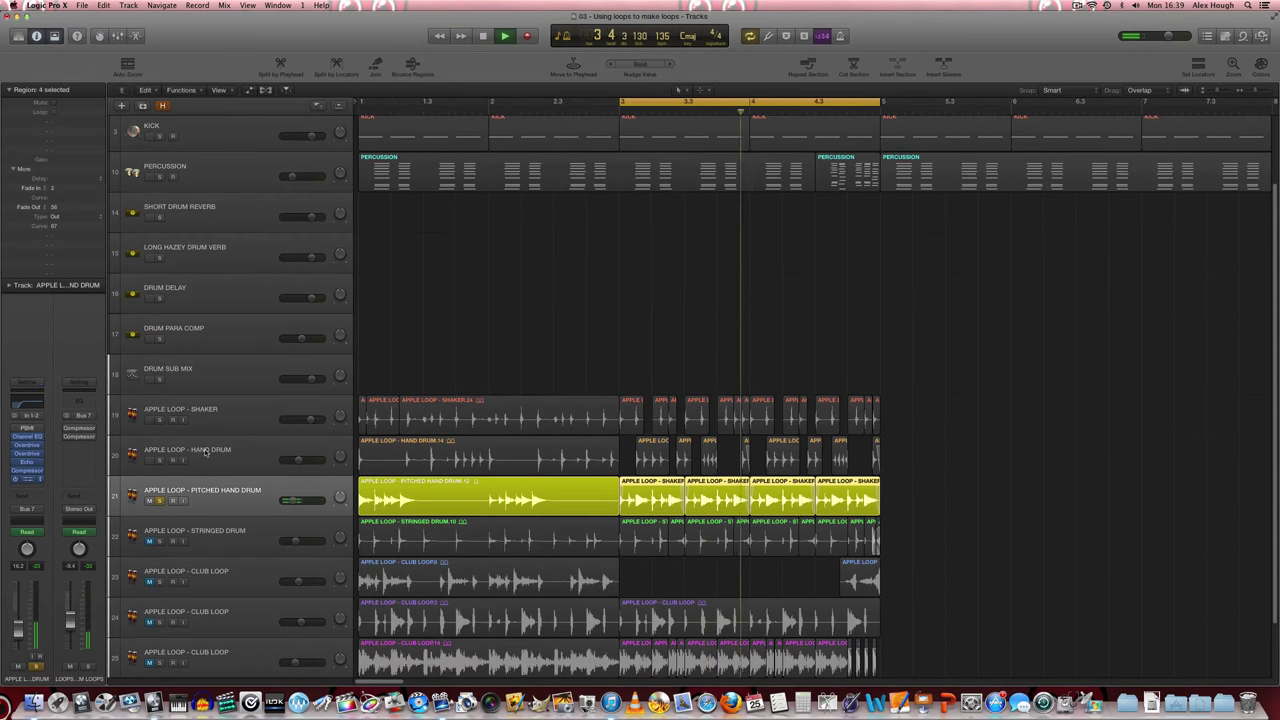
key("space")
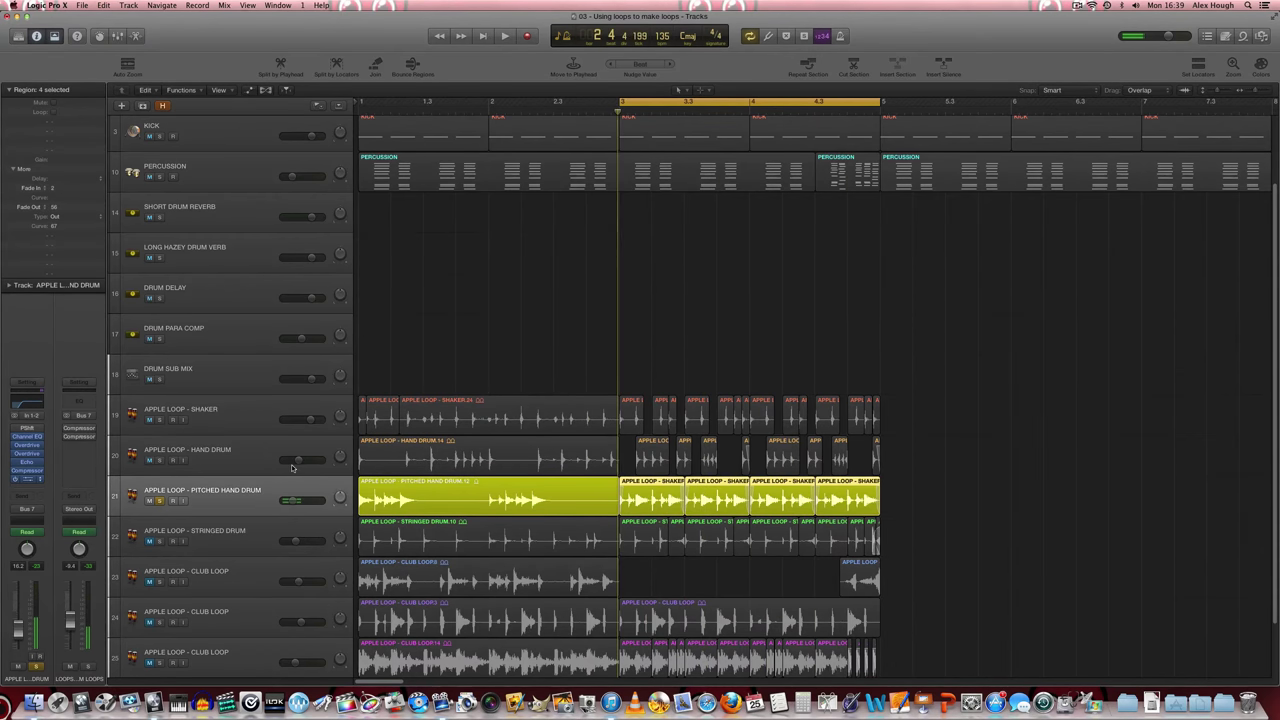
- Solo the APPLE LOOP - STRINGED DRUM track and play it with its Fuzz-Wah and Echo windows shown
left_click(167, 542)
key("v")
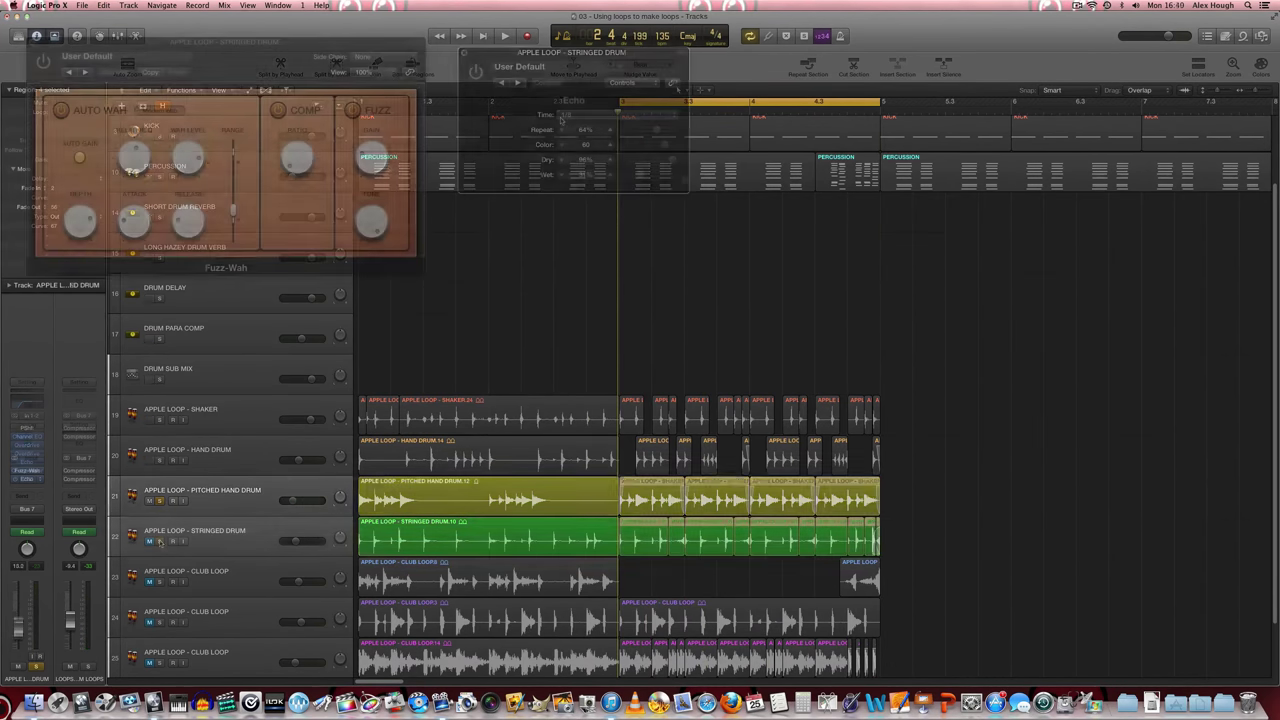
key("space")
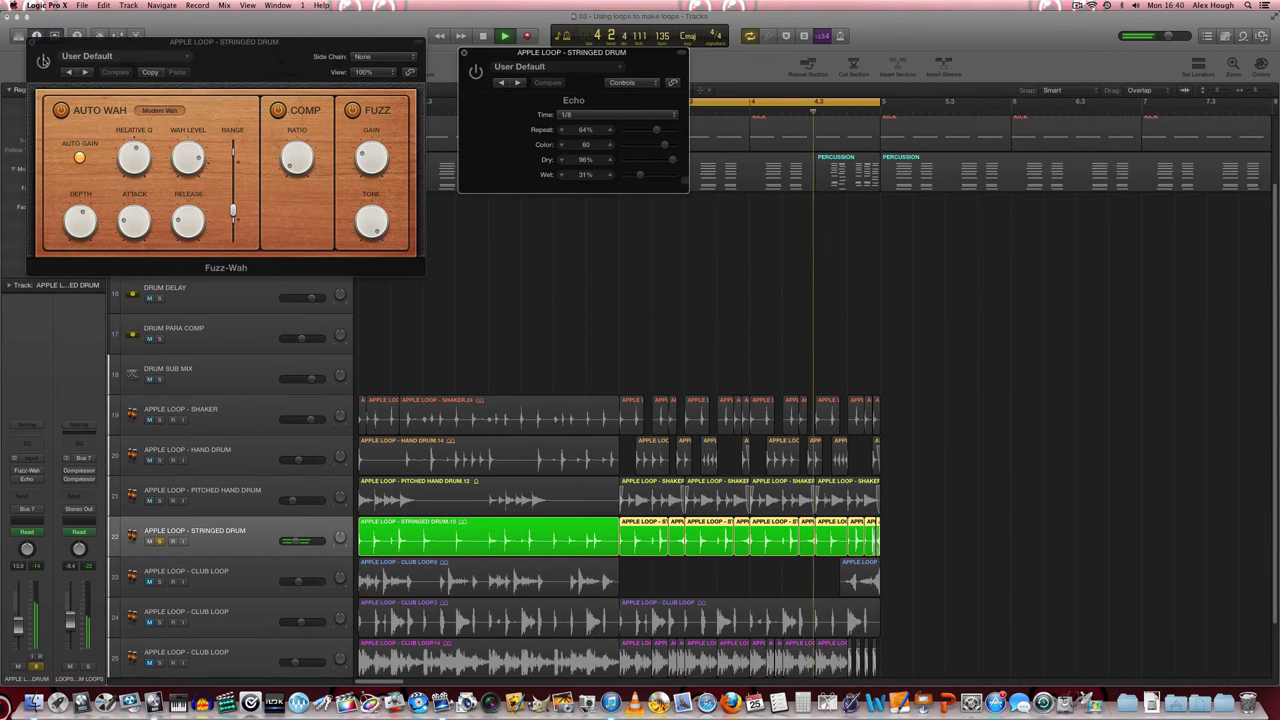
- Enable the stringed drum track's Fuzz-Wah and Echo during playback, showing the AutoWah Depth automation
left_click(43, 60)
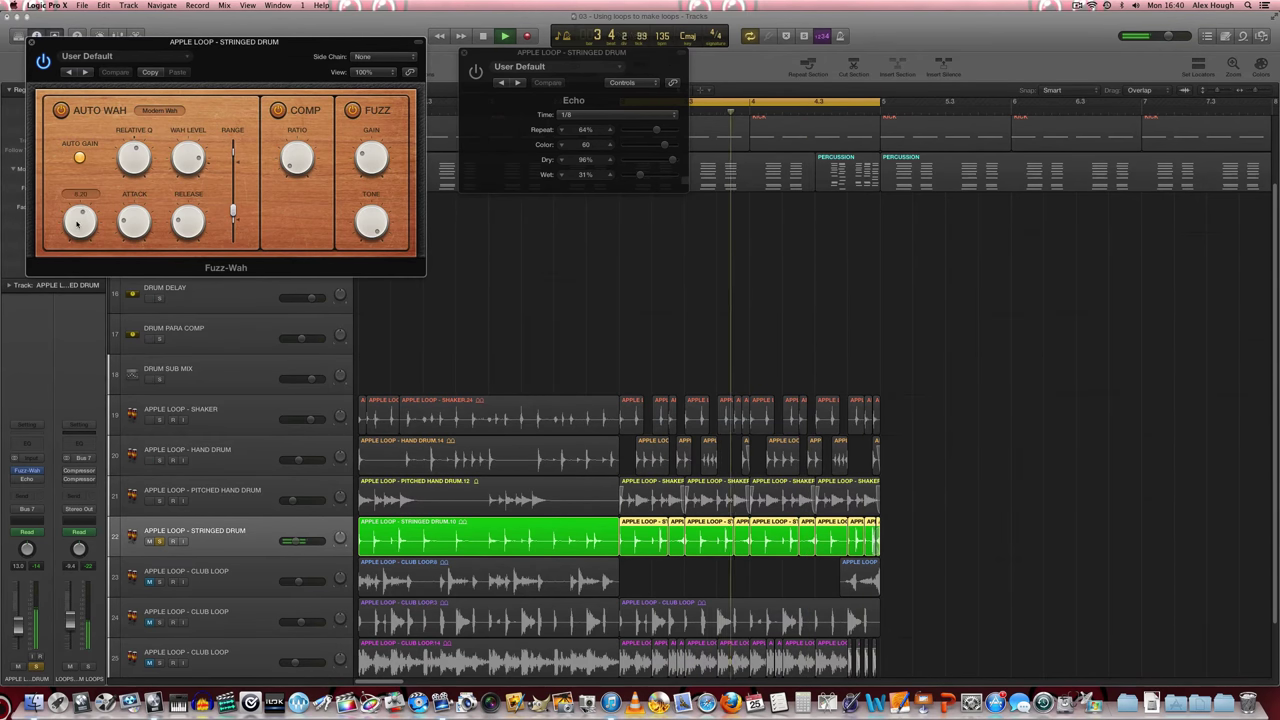
key("a")
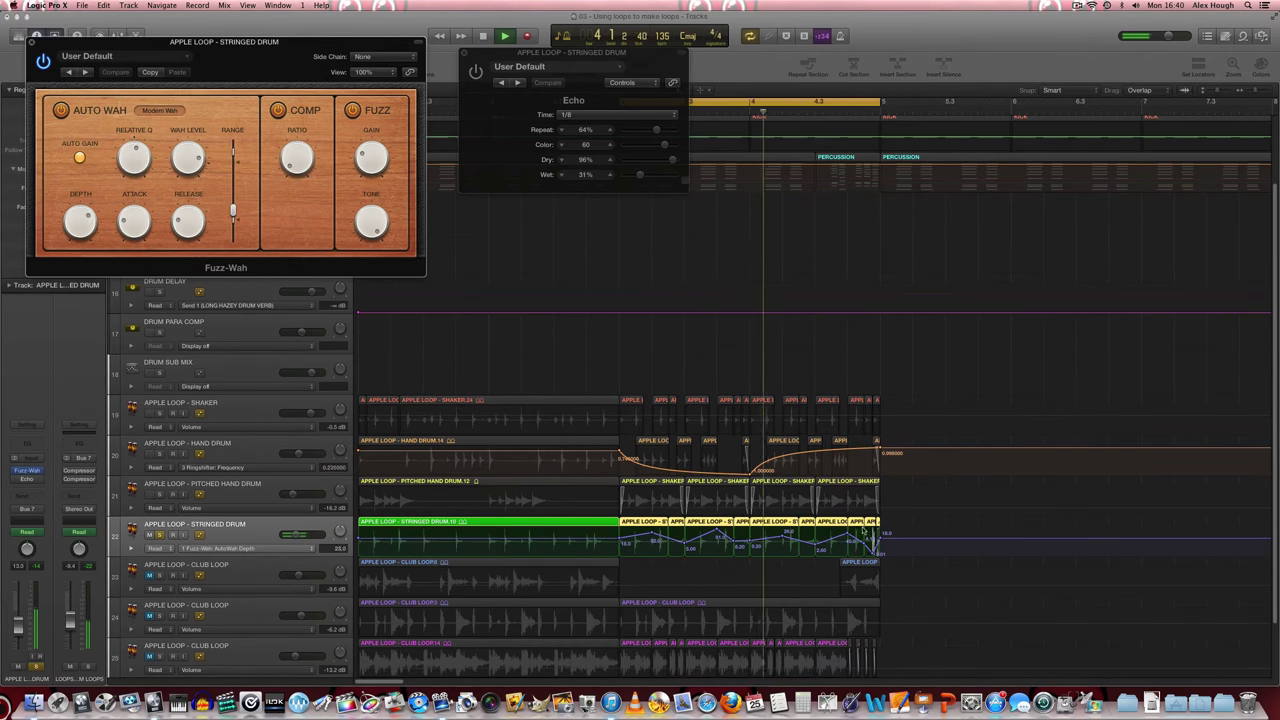
left_click(514, 150)
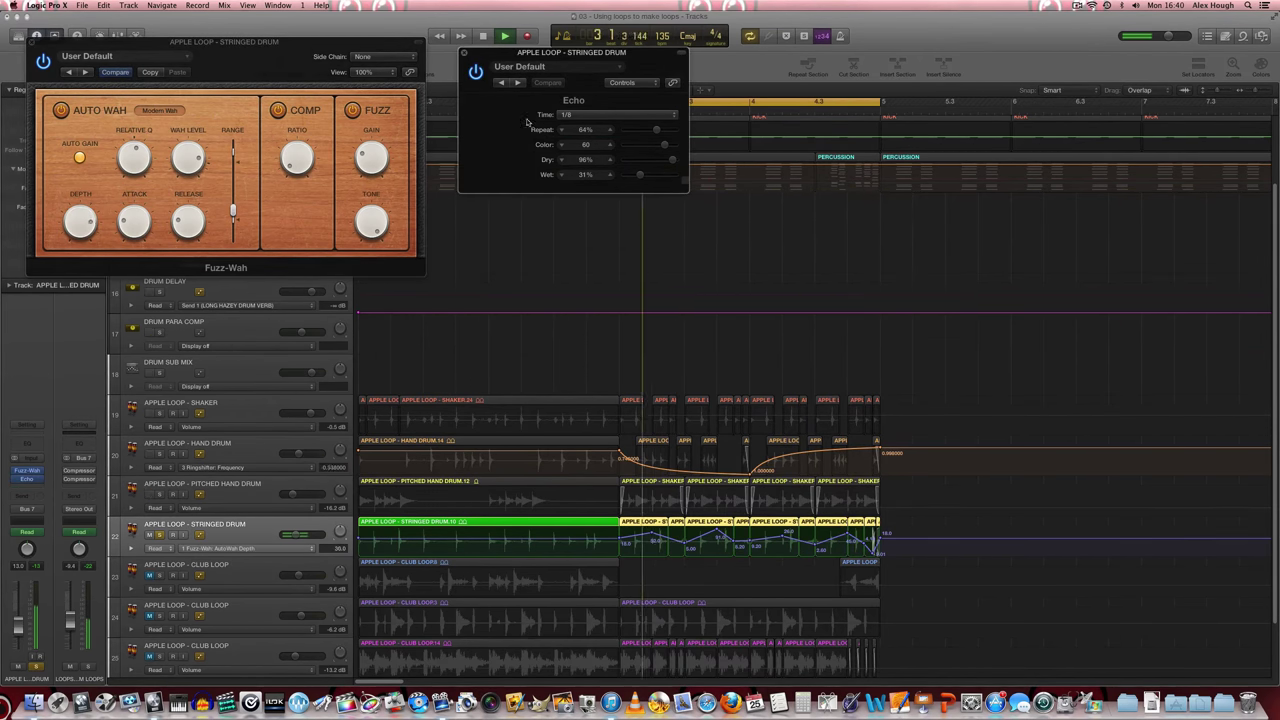
- Close the stringed drum's Echo and Fuzz-Wah windows, hide the automation, and restore the cycle over the selected slices
left_click(464, 53)
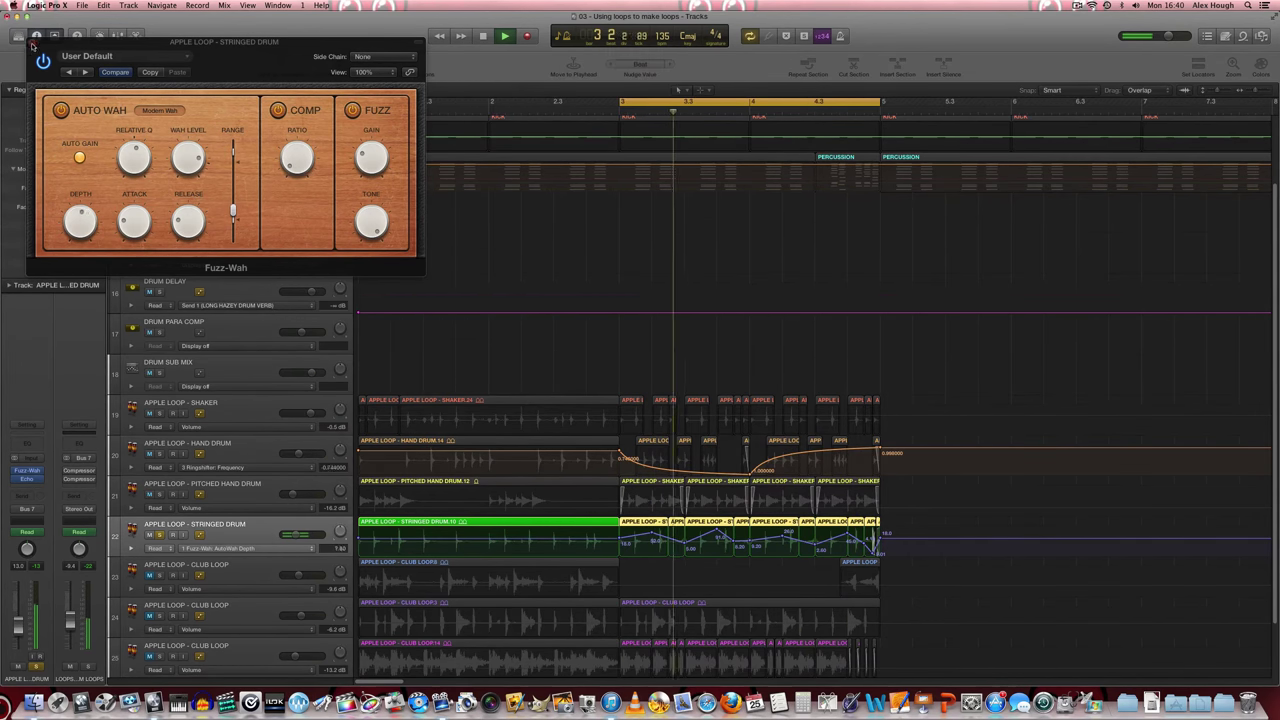
left_click(33, 41)
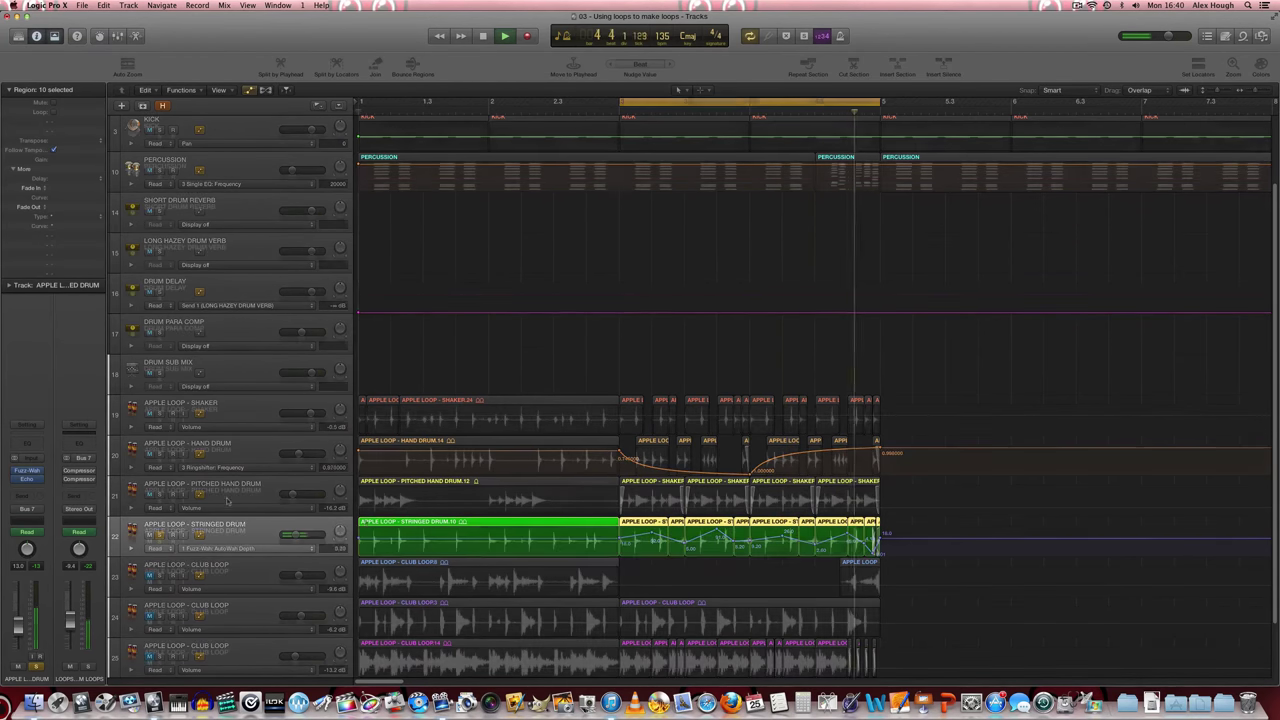
key("a")
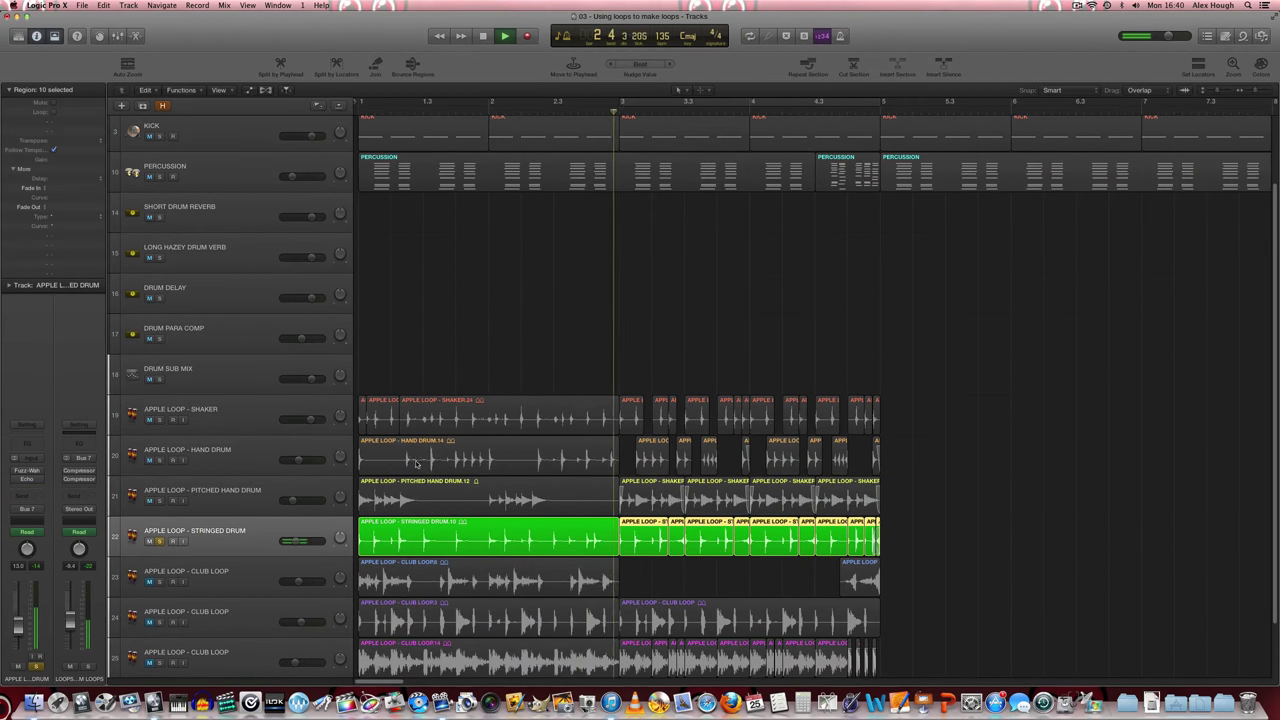
key("super+u")
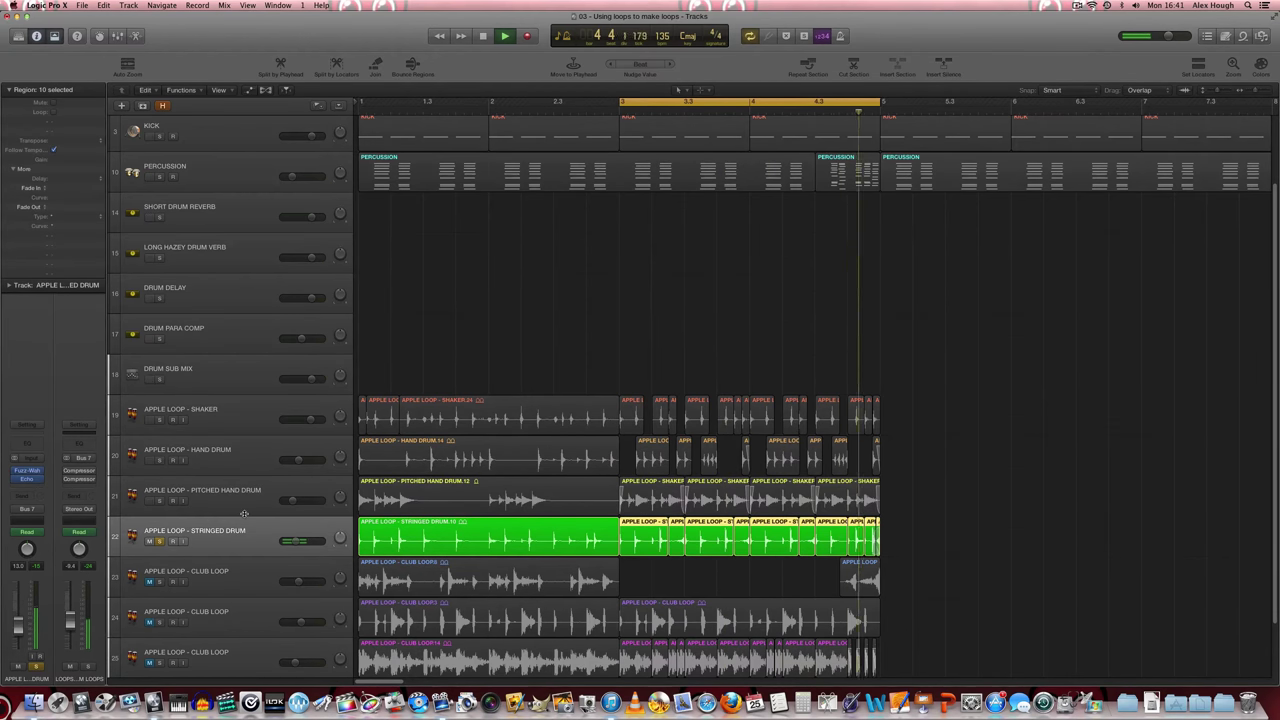
- Stop playback, solo the first APPLE LOOP - CLUB LOOP track and show its Channel EQ and SilverVerb windows
key("space")
left_click(184, 565)
key("v")
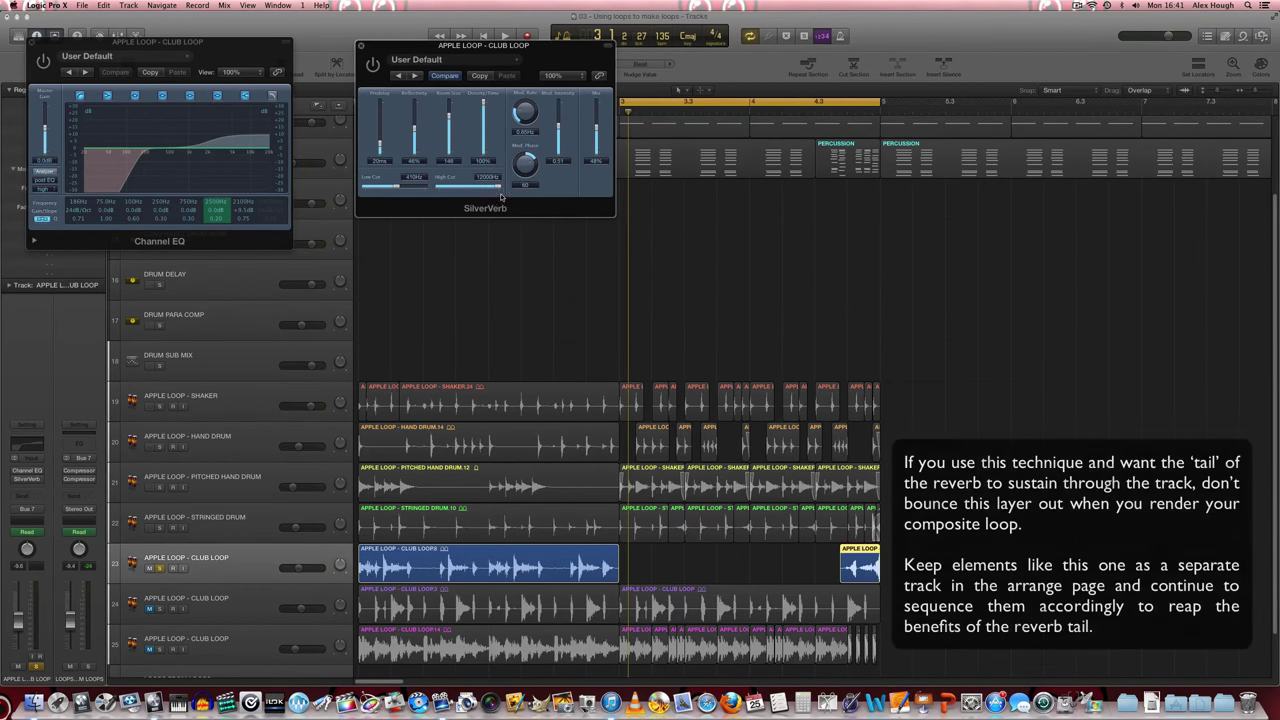
- Turn the cycle off and play the short club loop slice before bar 5 from just ahead of it
left_click(841, 104)
left_click(816, 116)
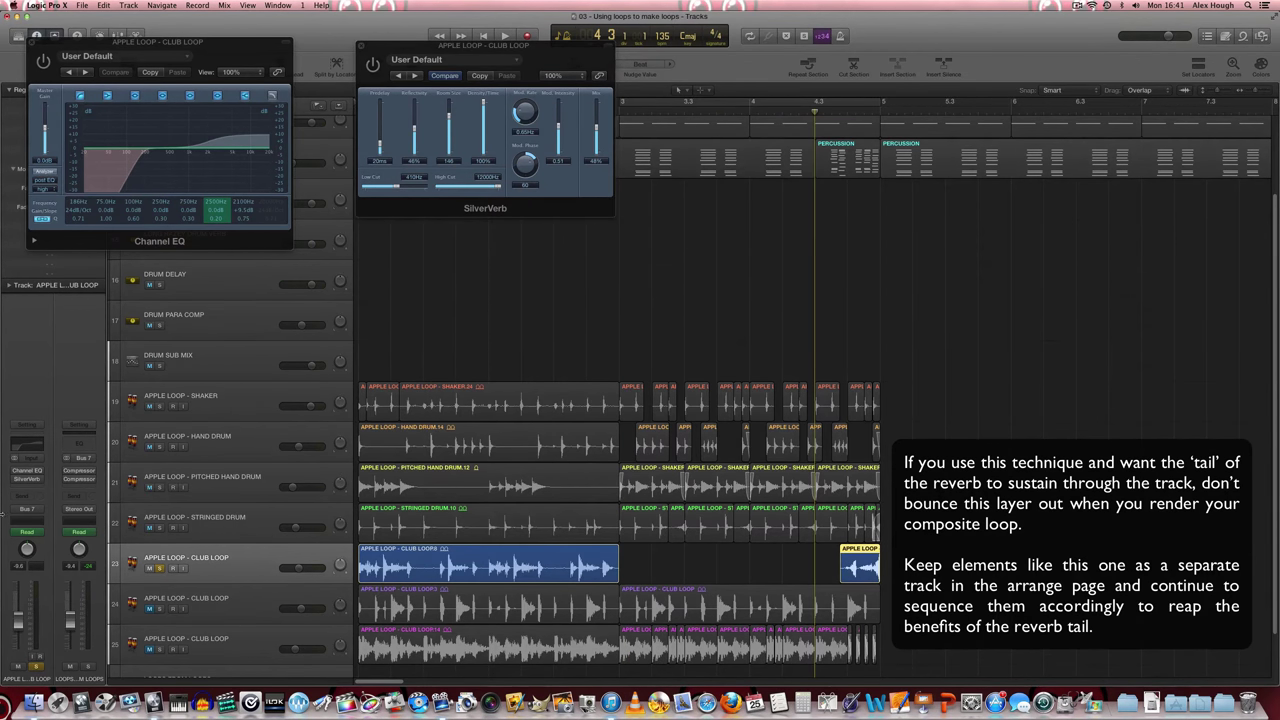
key("space")
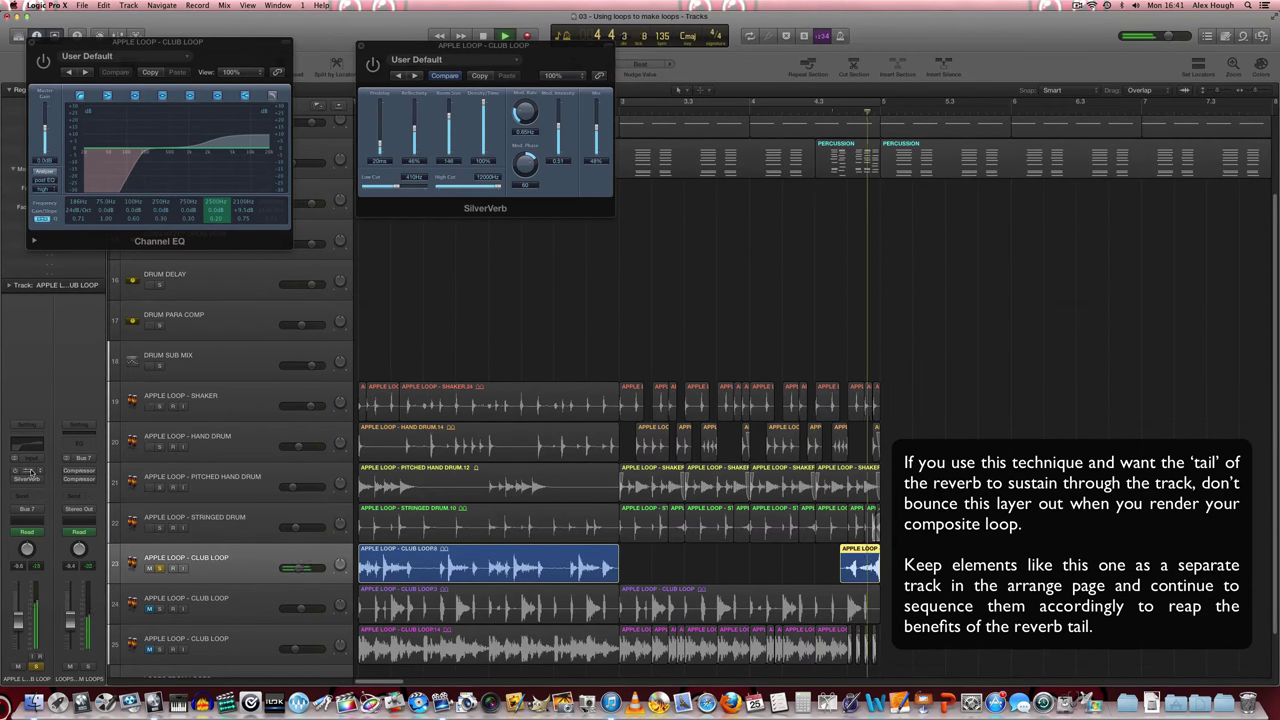
key("space")
- Enable the Channel EQ on the second APPLE LOOP - CLUB LOOP track and play its cycled region through it
key("space")
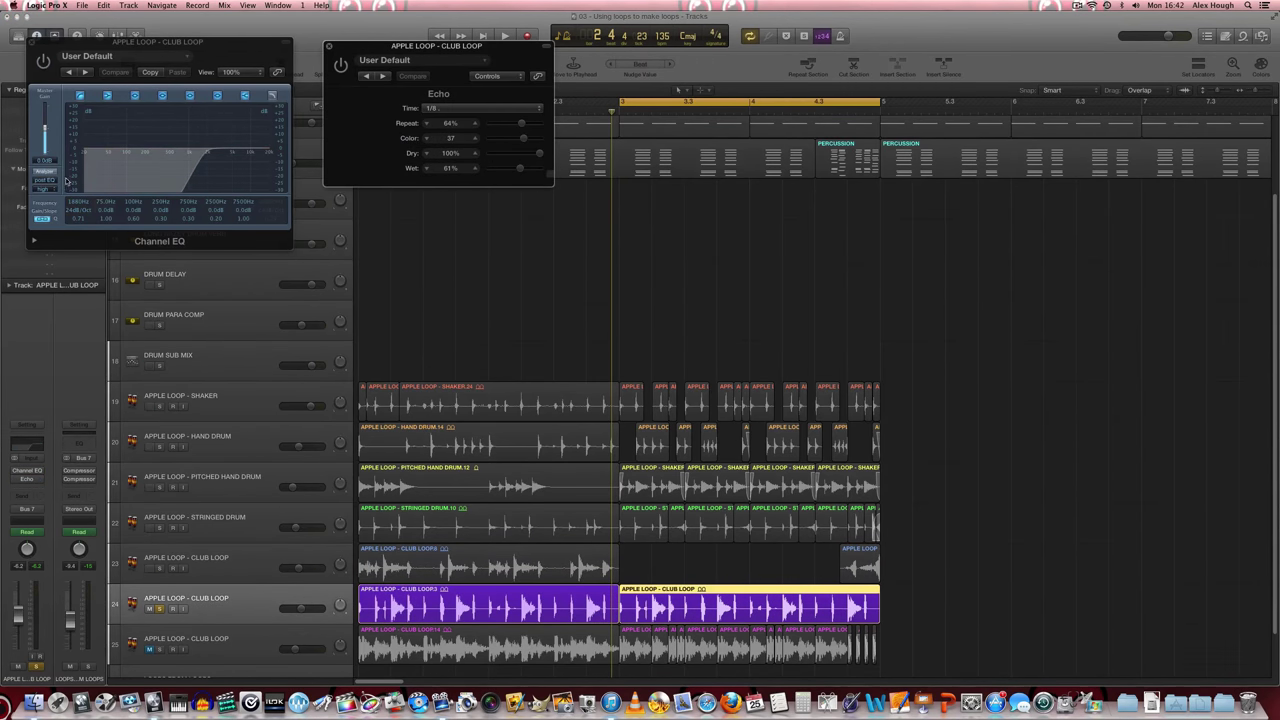
left_click(44, 61)
key("space")
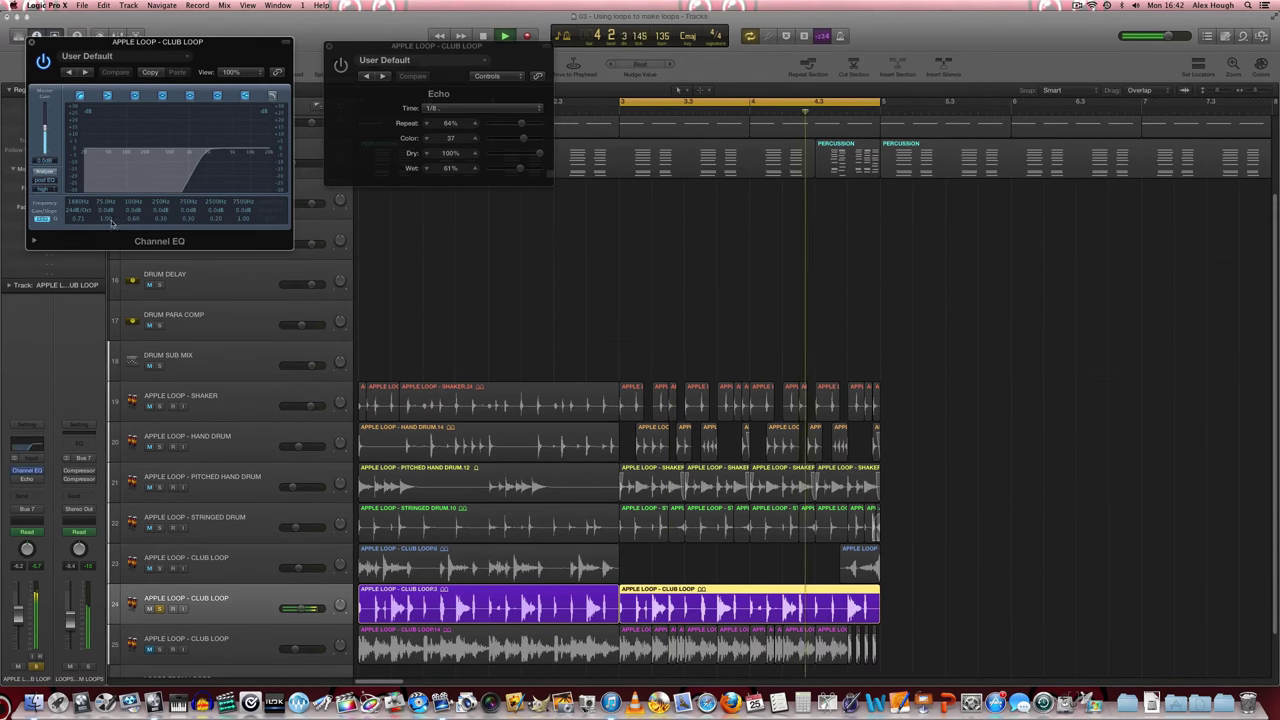
left_click(43, 60)
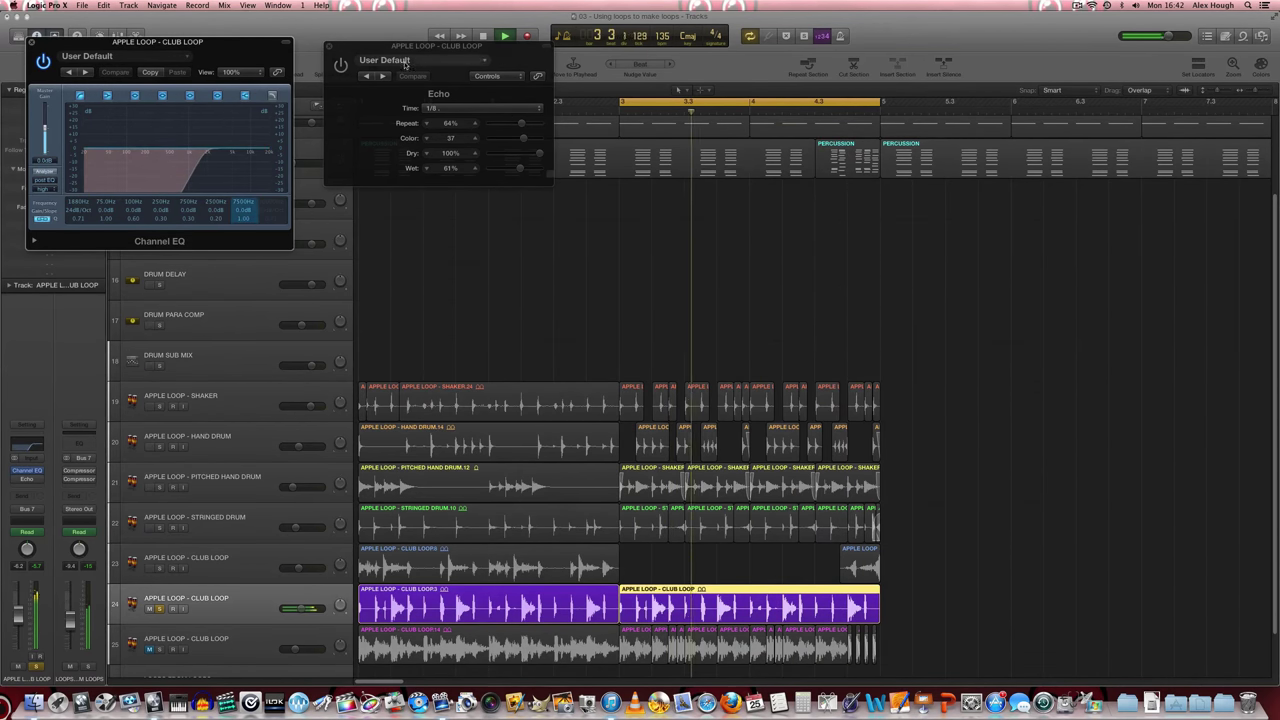
- Enable the Echo on the second APPLE LOOP - CLUB LOOP track, hide the plug-in windows and play its cycled region
left_click(341, 66)
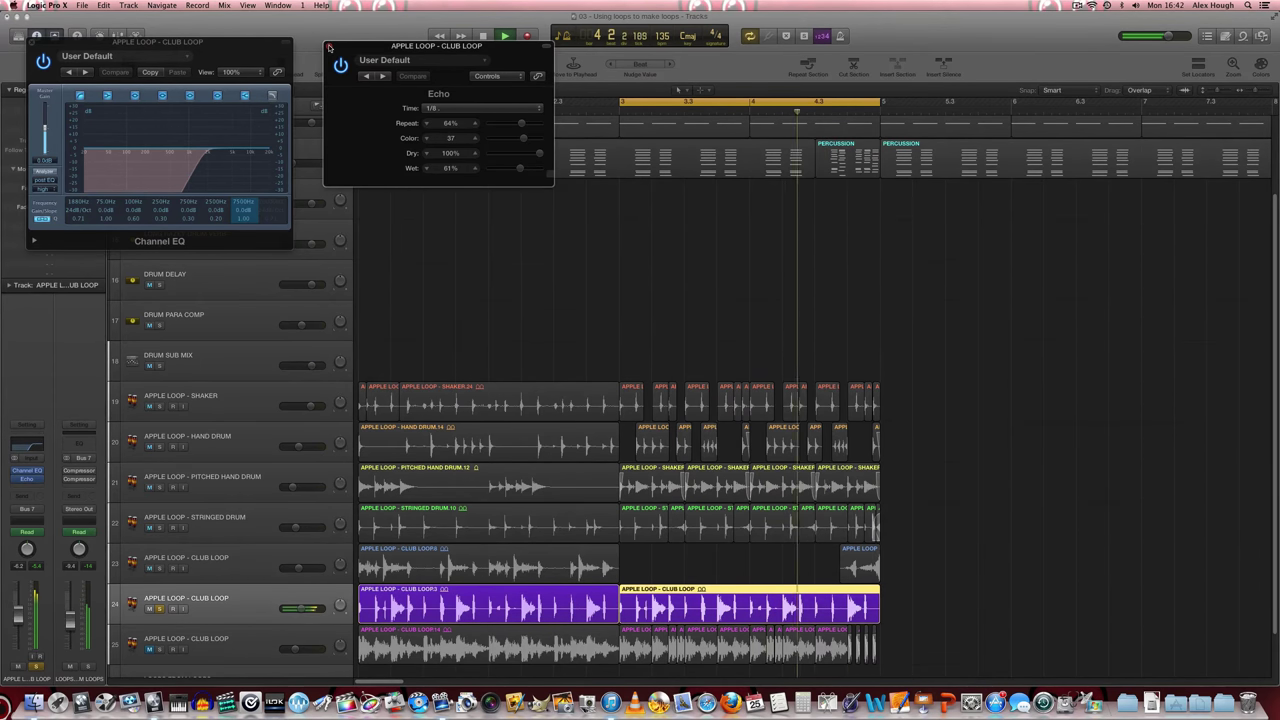
key("v")
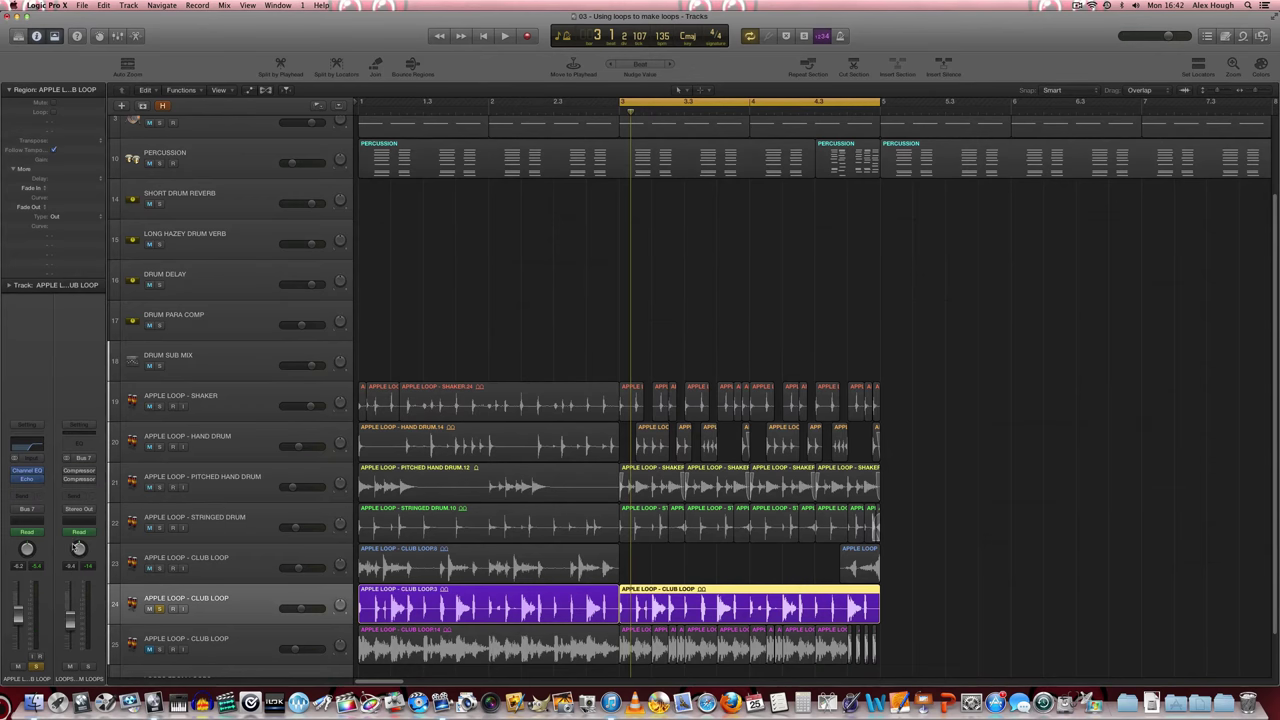
key("space")
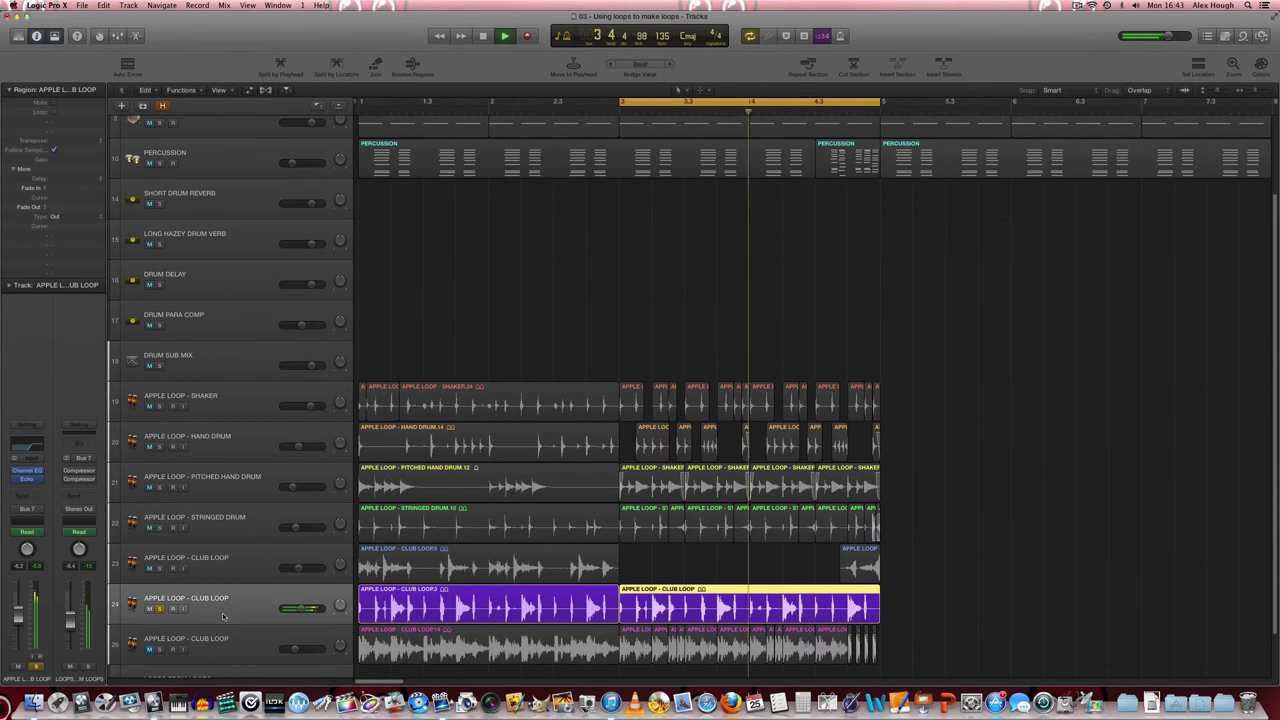
scroll(223, 617, "down", 2)
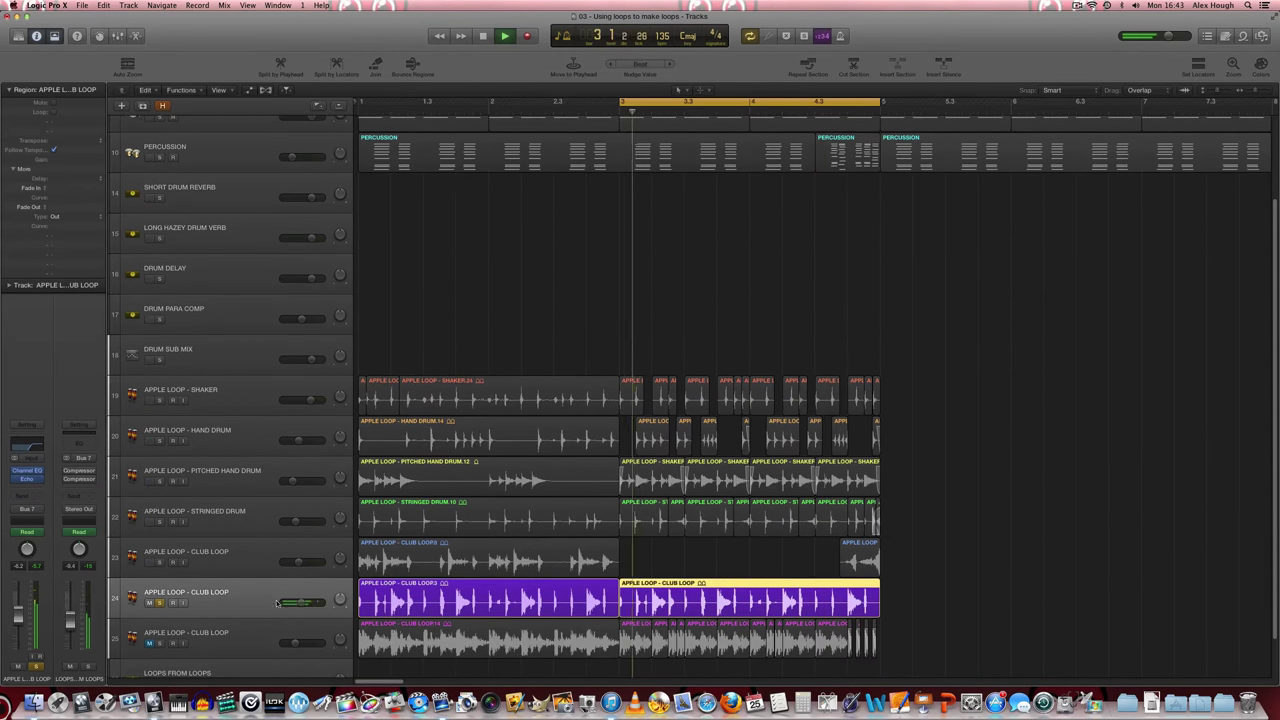
key("space")
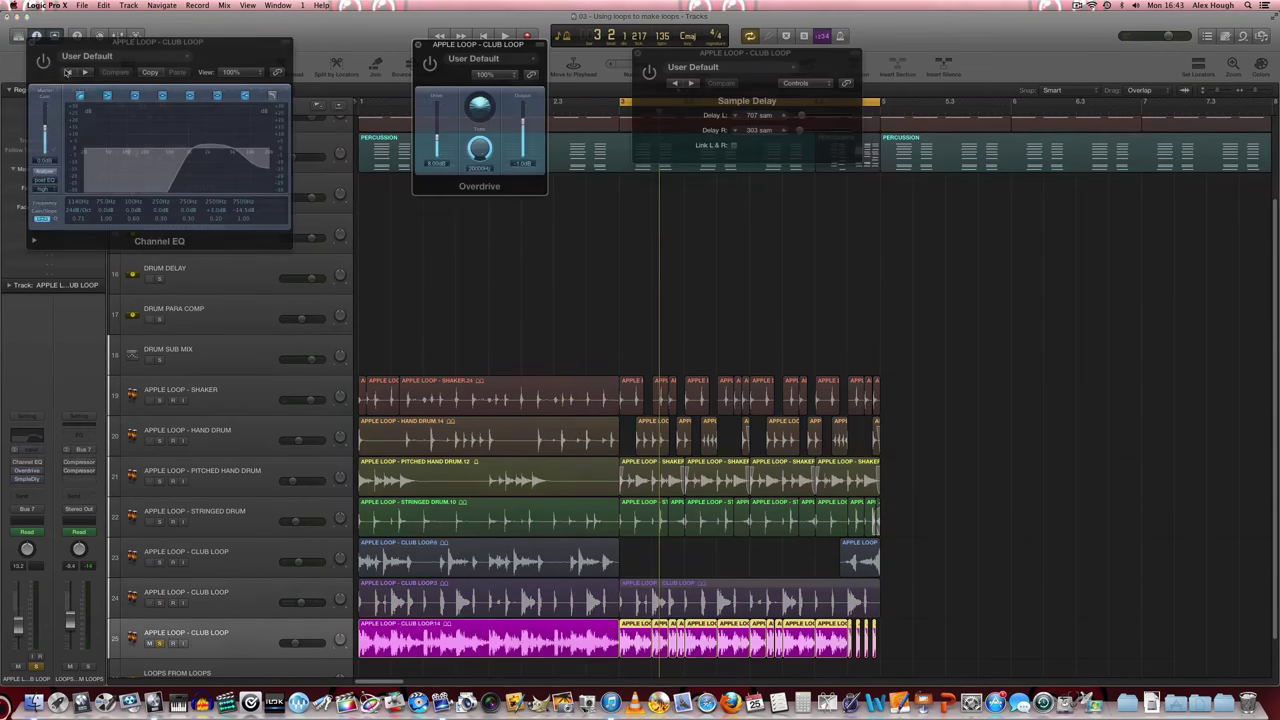
- Play the third APPLE LOOP - CLUB LOOP track and enable its Channel EQ and Overdrive during playback
key("space")
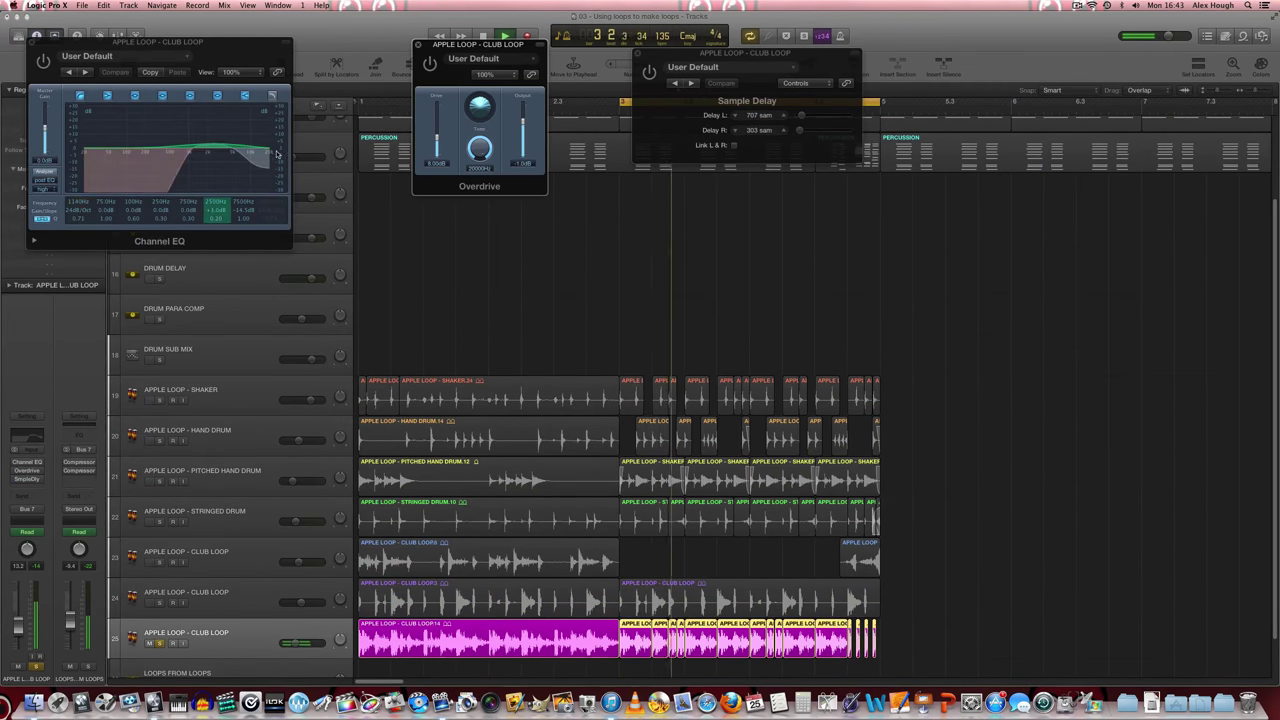
left_click(43, 62)
left_click(43, 62)
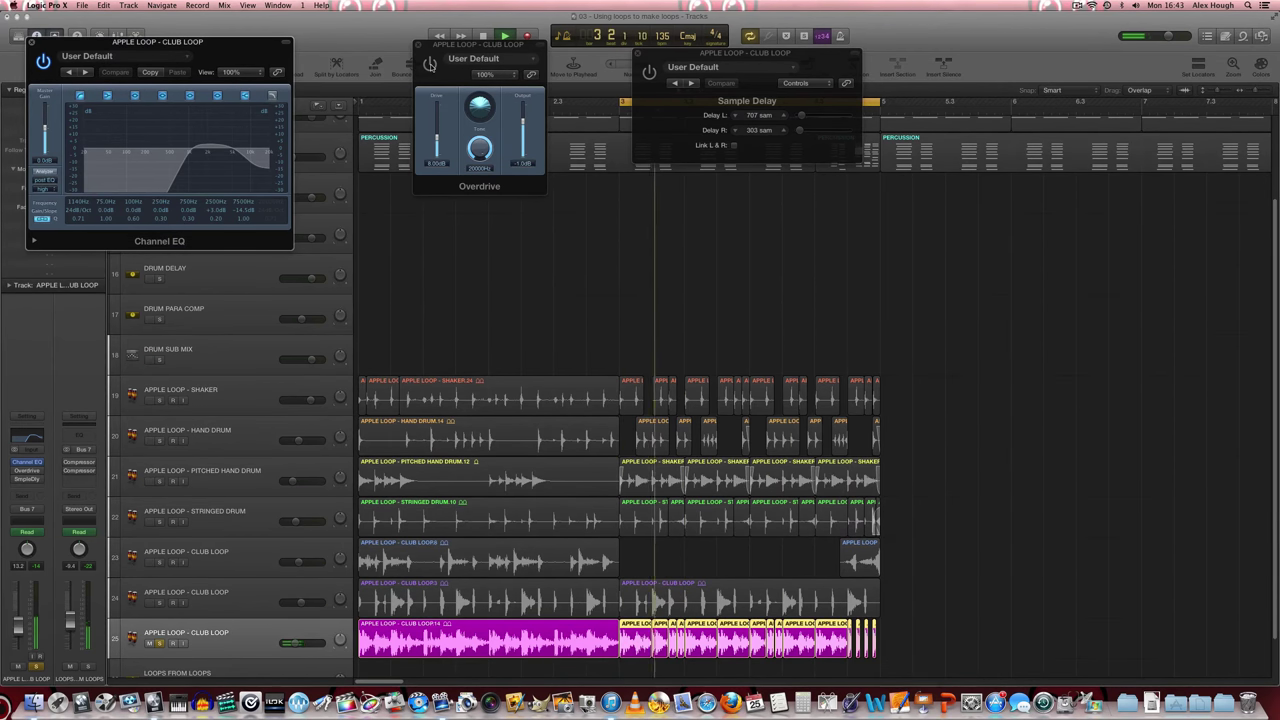
left_click(451, 176)
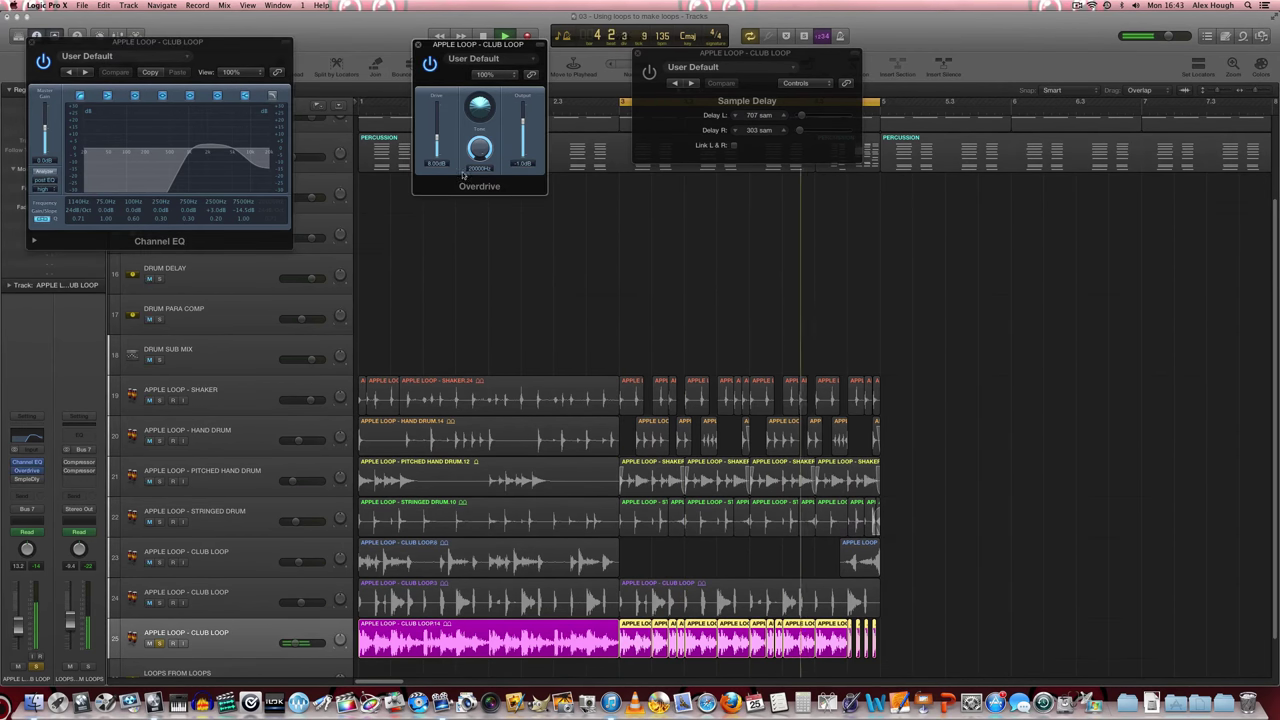
- Compare the third club loop with the Channel EQ's 7500 Hz shelf band off and on, finishing with it on and playback stopped
left_click(245, 96)
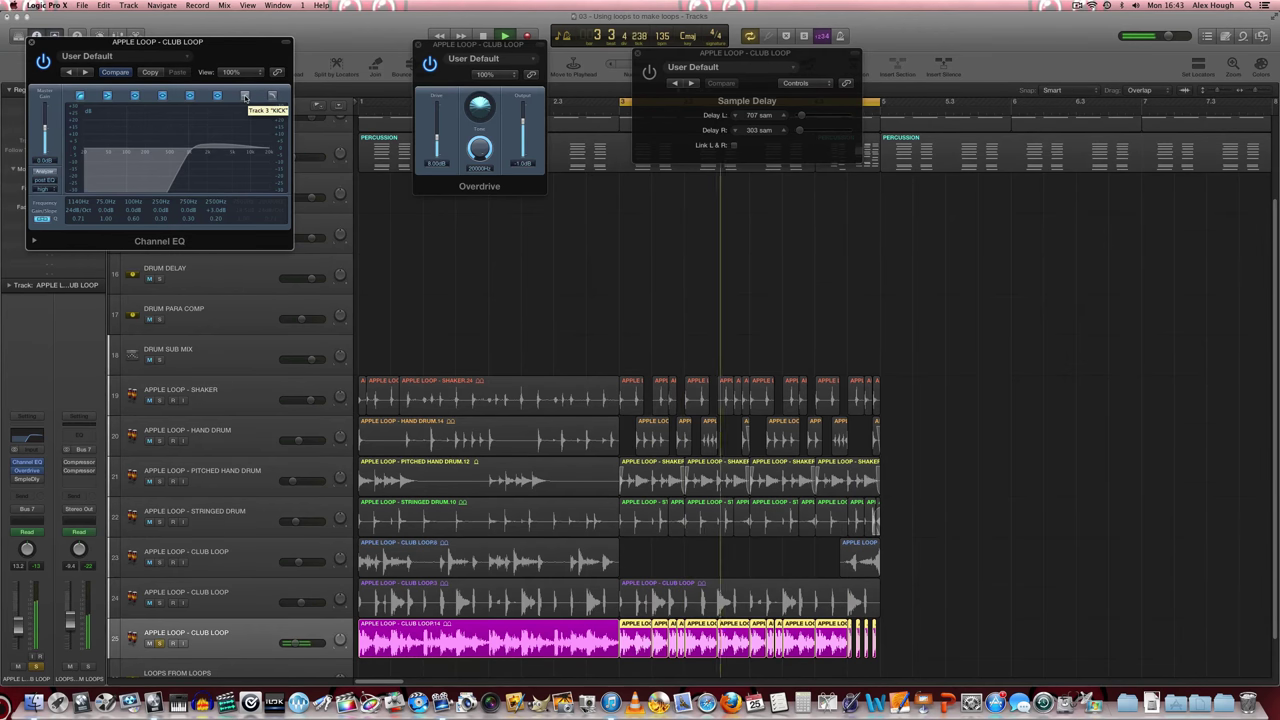
left_click(245, 96)
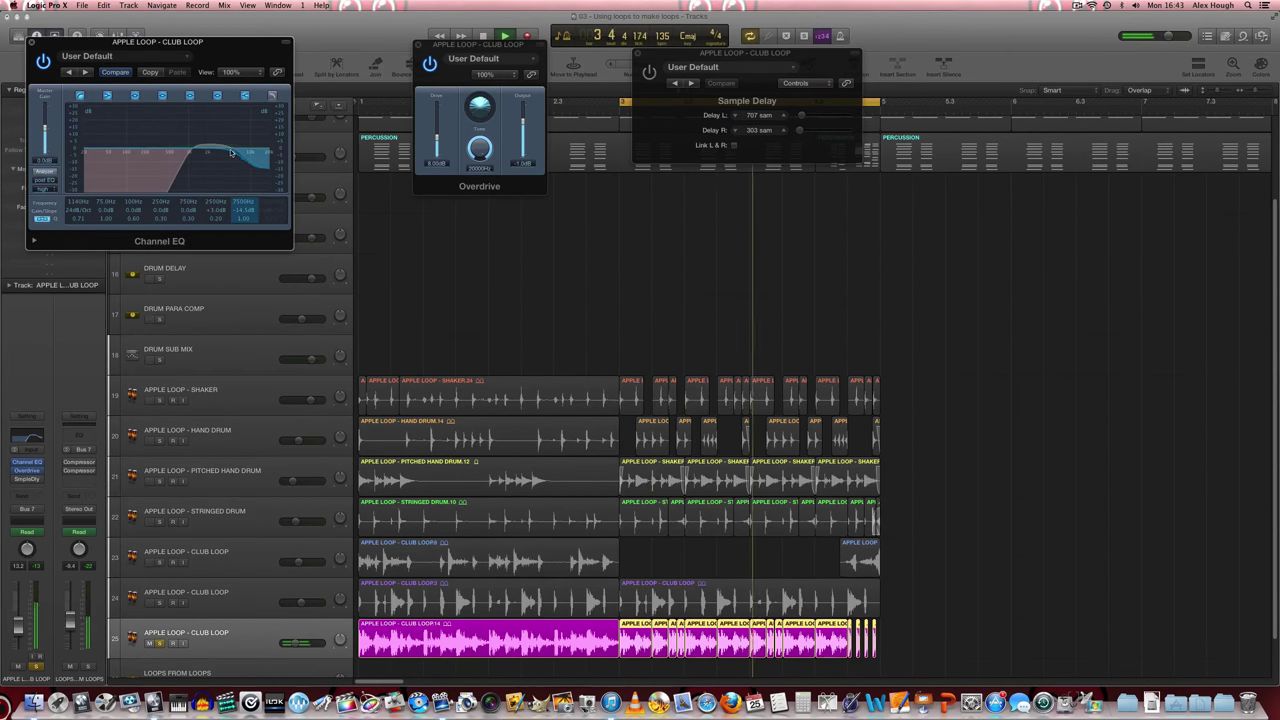
key("space")
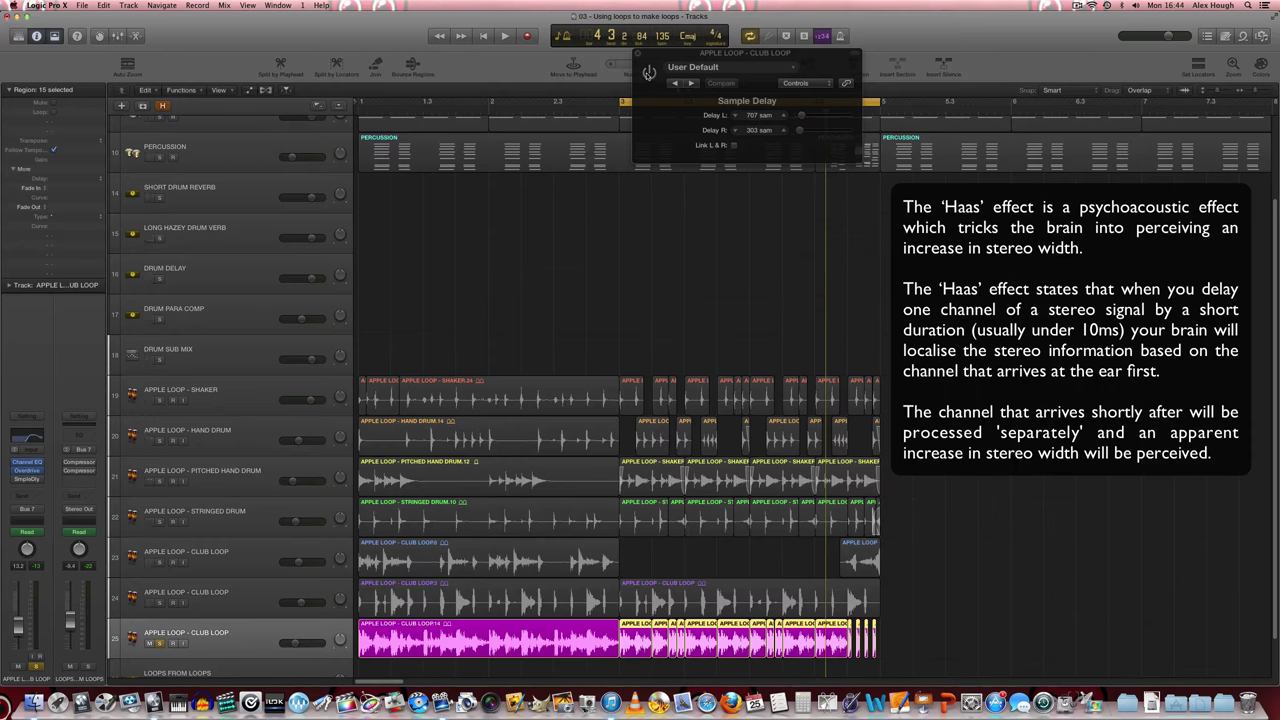
- Enable the Sample Delay on the third club loop, compare playback with it bypassed and active, and close its window
left_click(649, 72)
key("space")
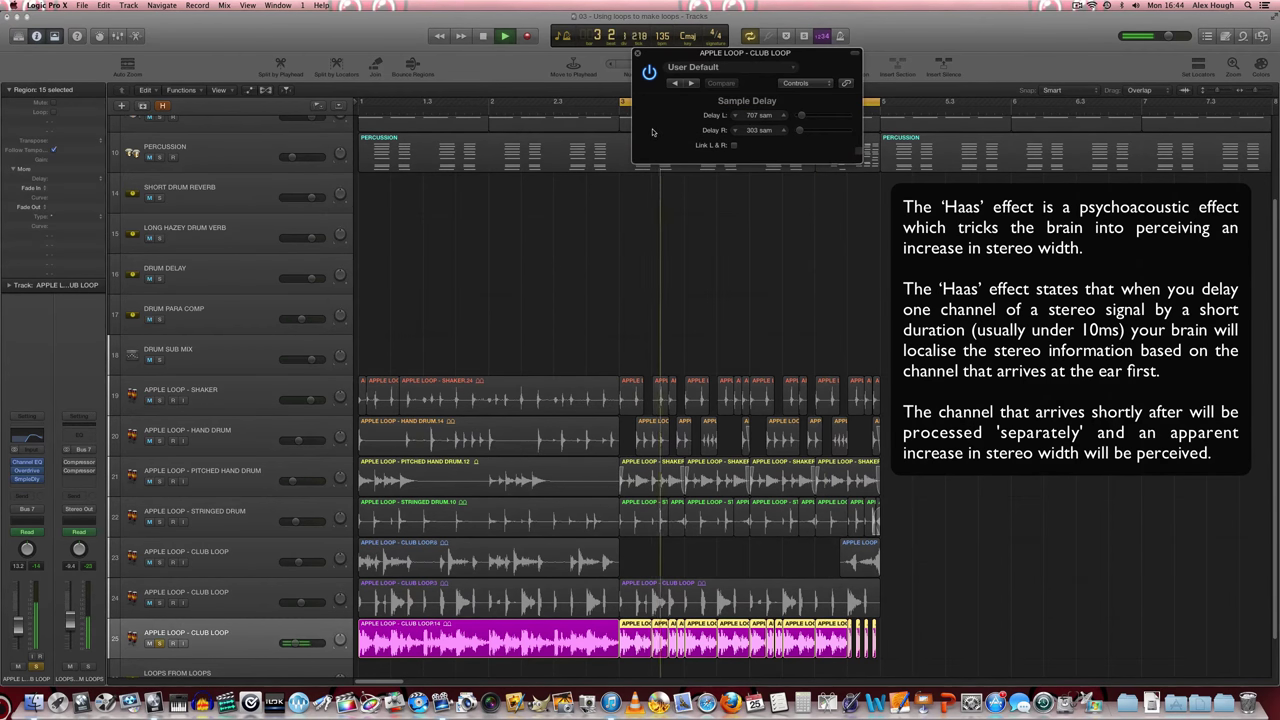
left_click(649, 72)
left_click(649, 72)
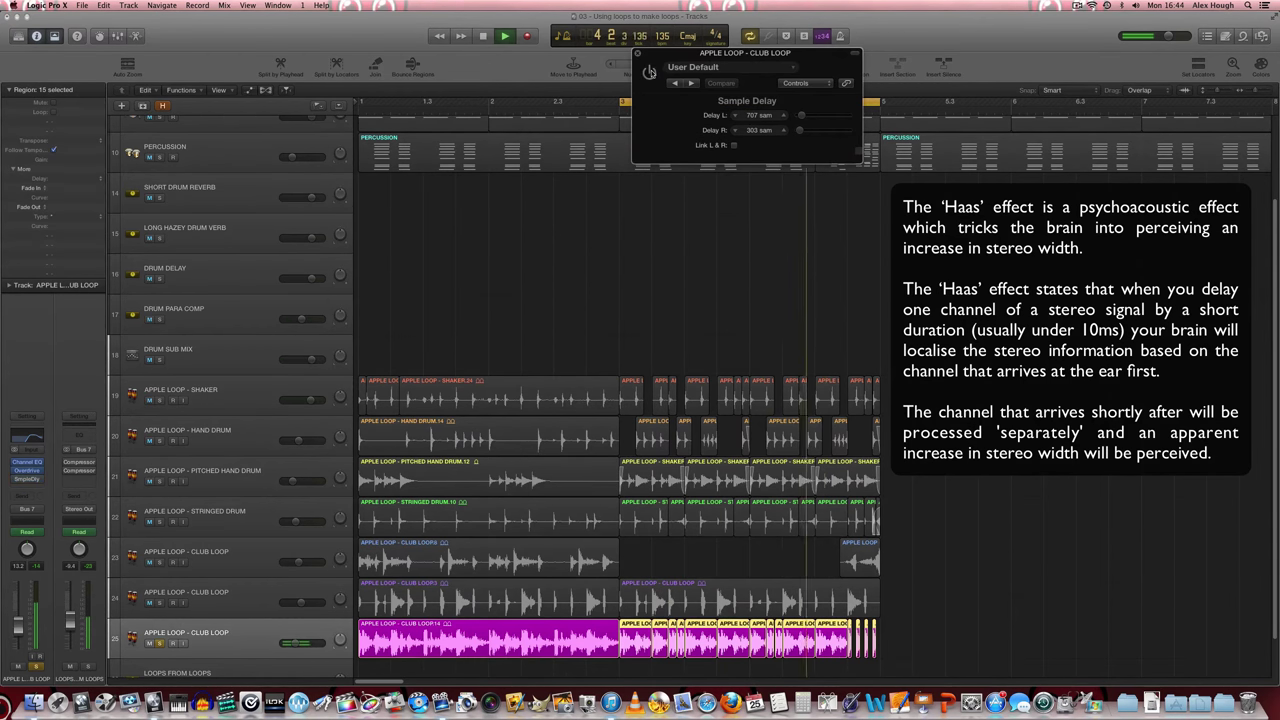
left_click(649, 72)
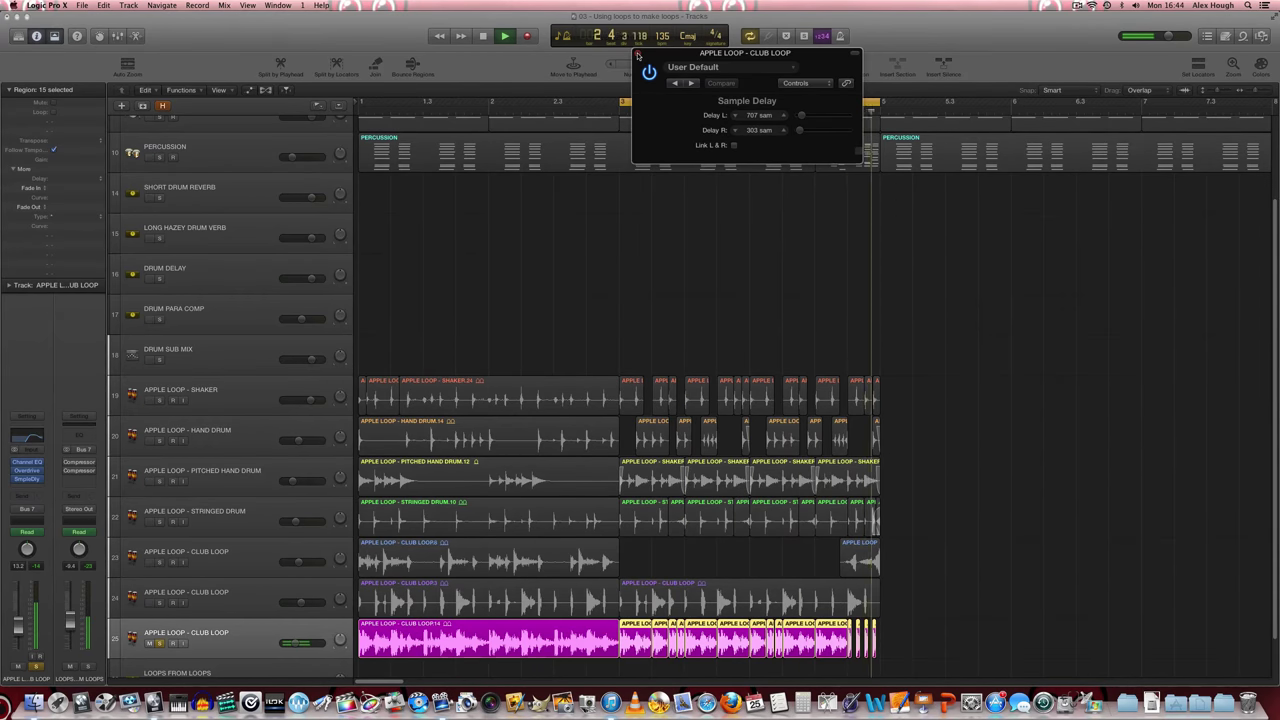
left_click(637, 54)
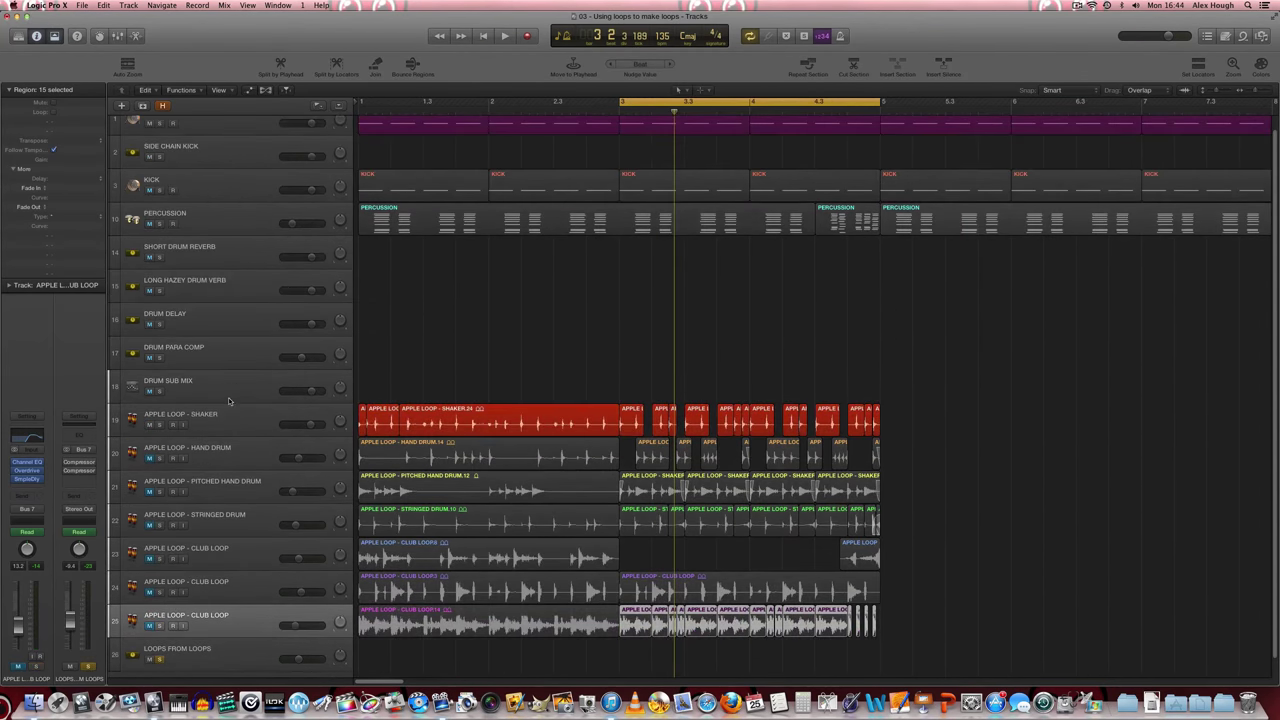
- Play the cycle from the shaker layer and bring in the hand drum, pitched hand drum and stringed drum tracks one by one
left_click(234, 424)
key("space")
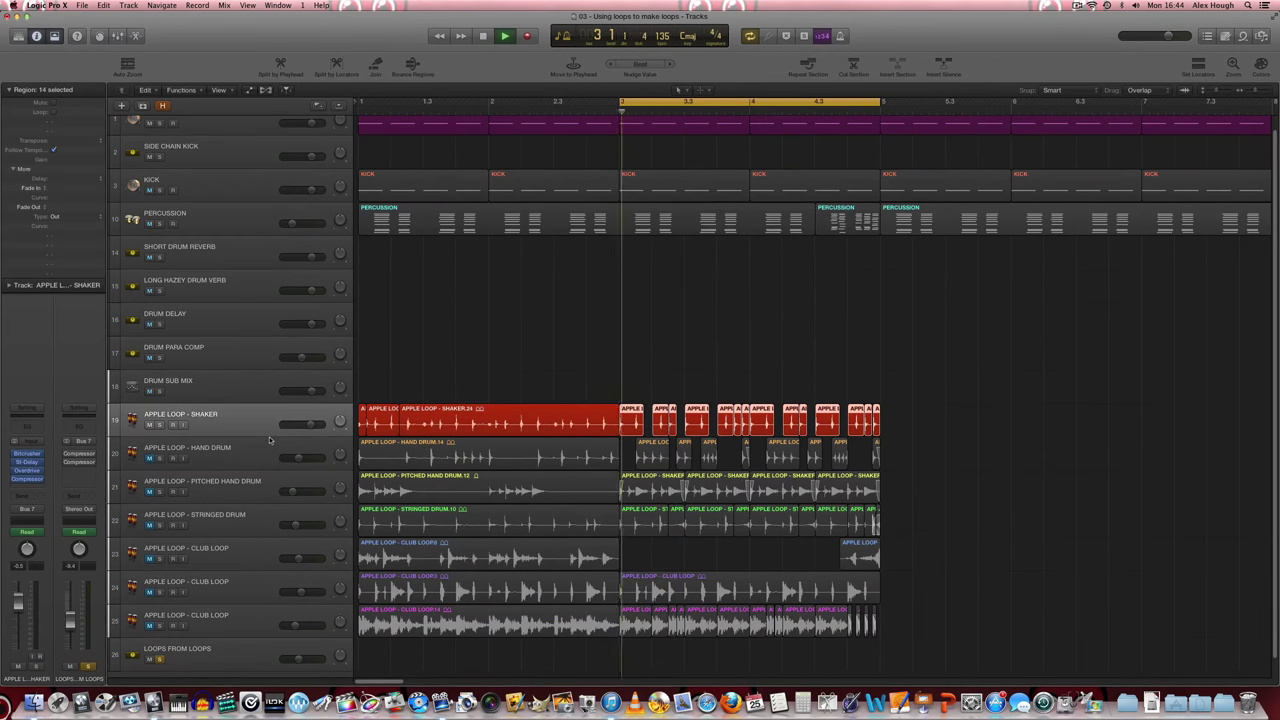
left_click(149, 458)
left_click(230, 452)
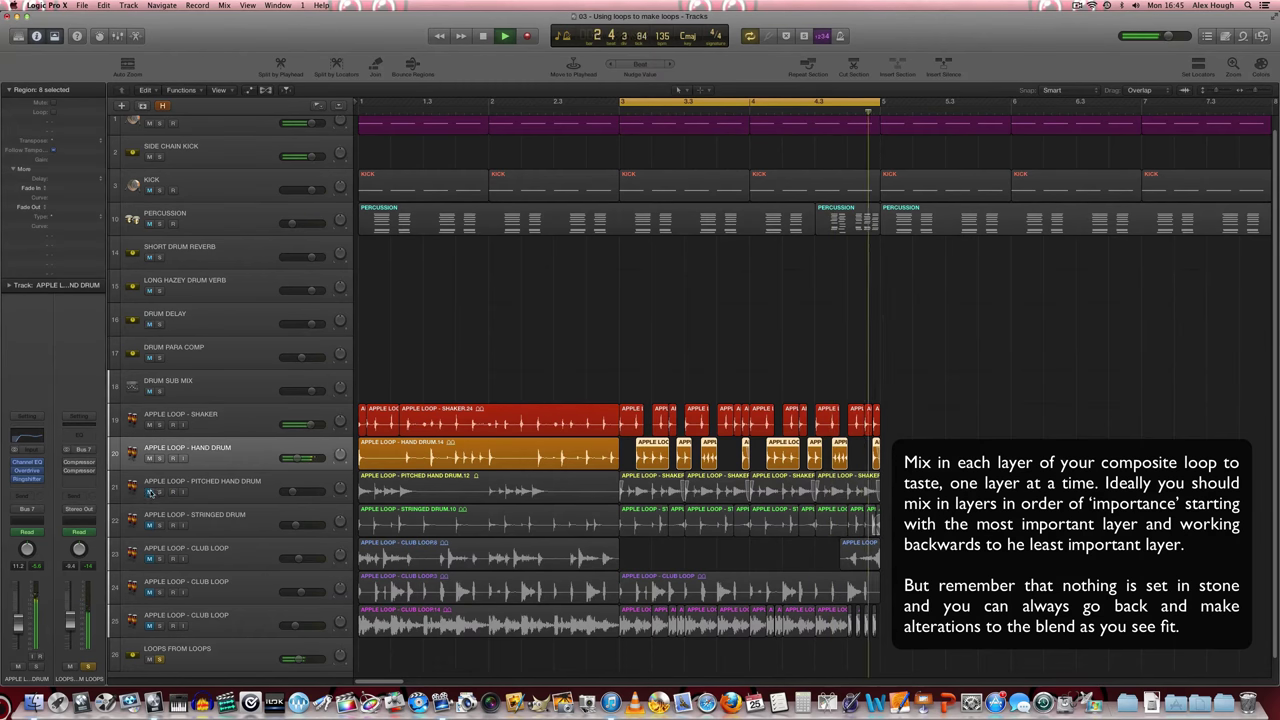
left_click(185, 490)
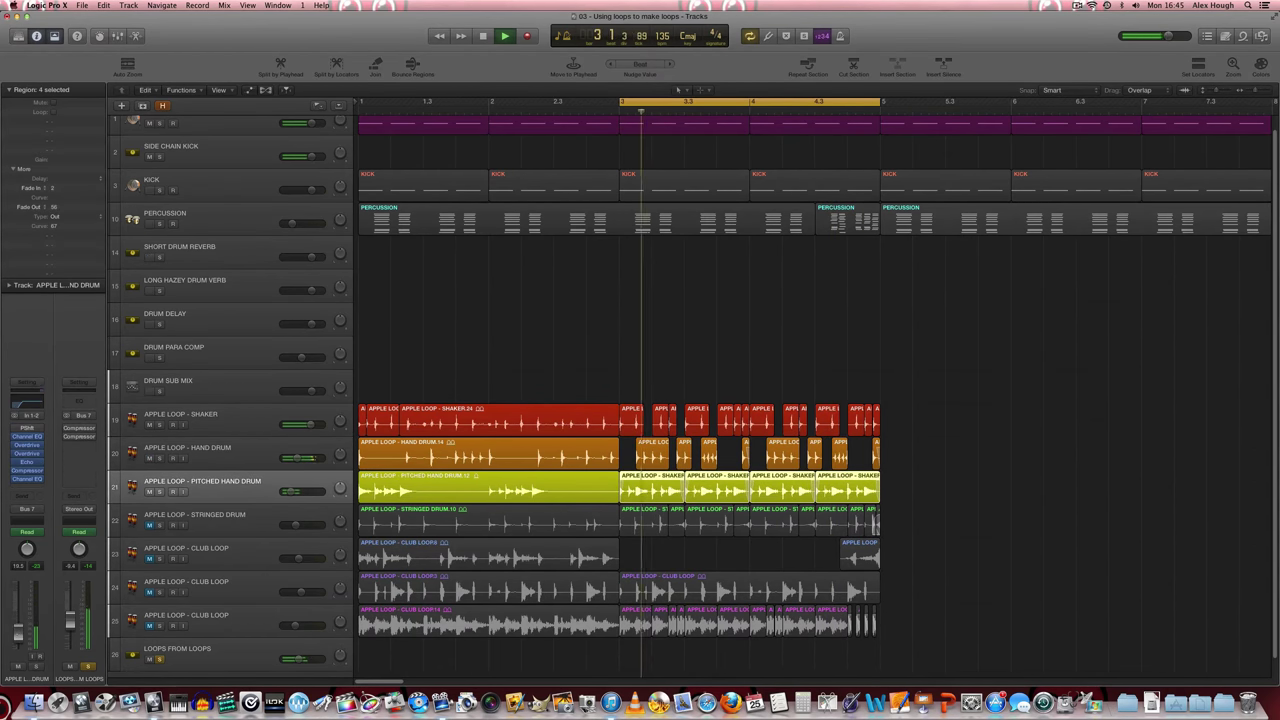
left_click(150, 518)
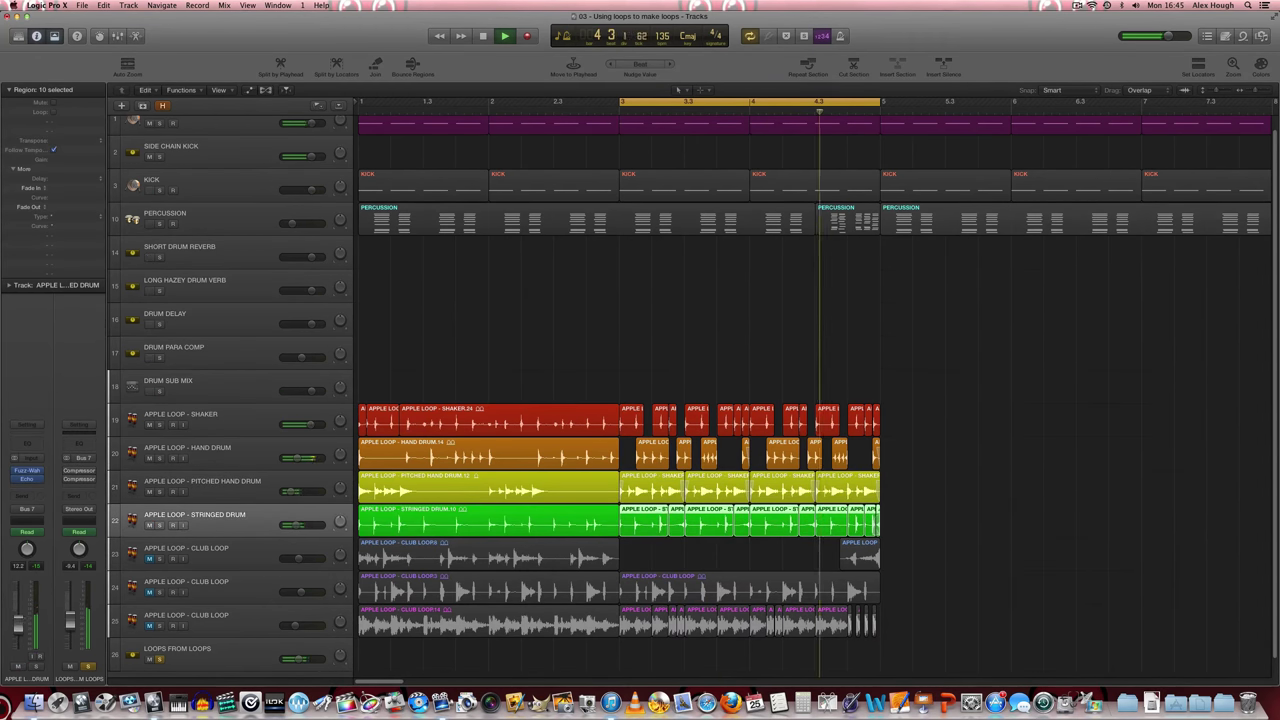
- Set the Wet level of the stringed drum's Echo to 20% and close the Echo window
left_click(28, 479)
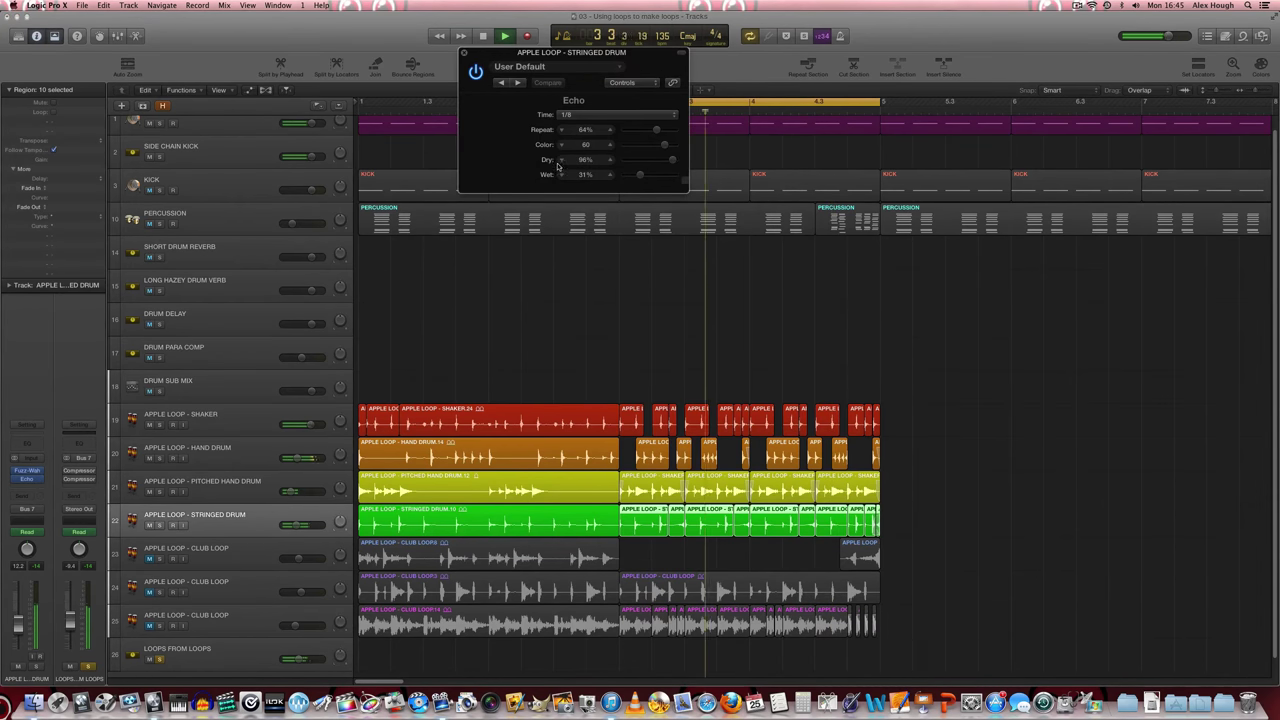
left_click_drag(639, 175, 634, 176)
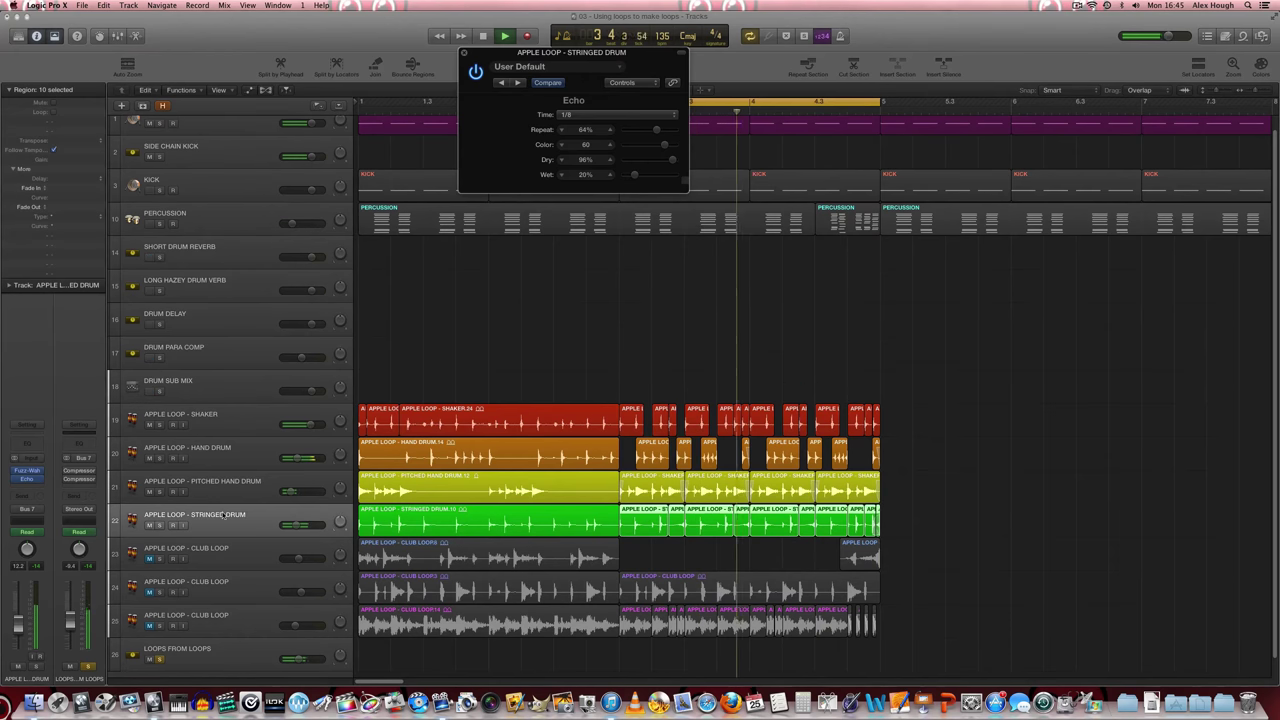
left_click(465, 53)
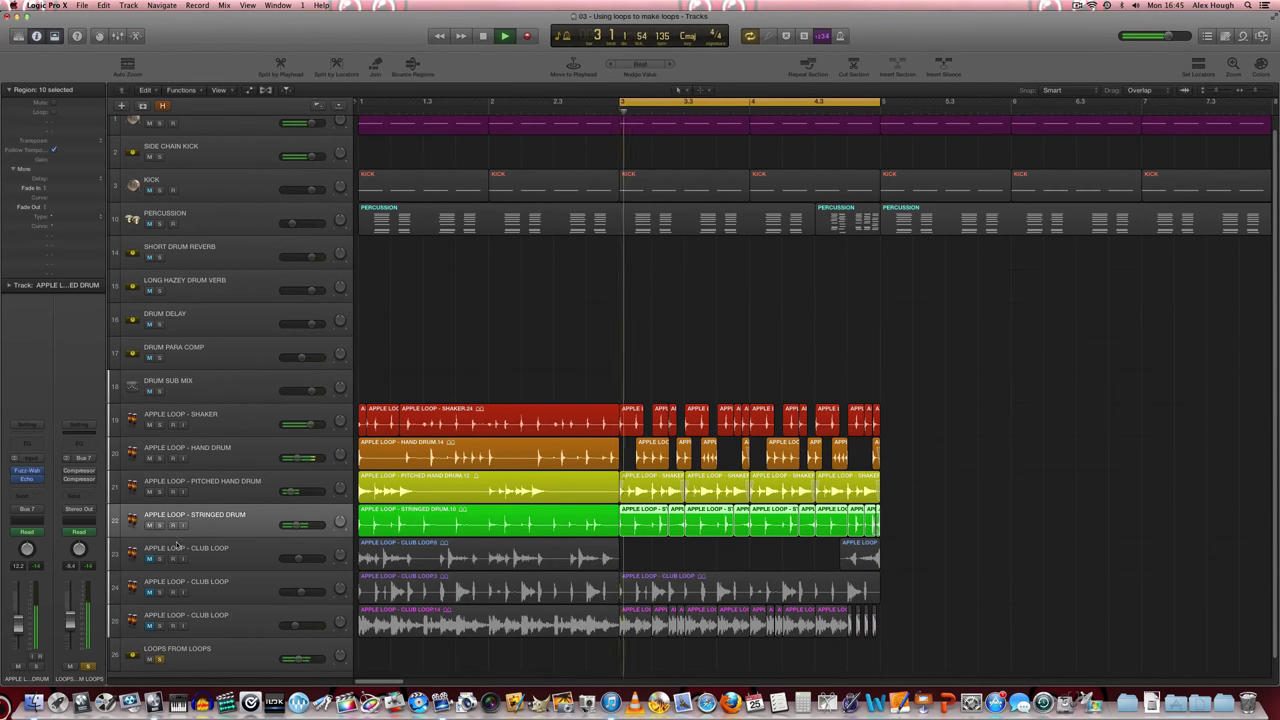
- Bring in the three APPLE LOOP - CLUB LOOP layers in turn, lowering the second one's fader to about -7.4 dB
left_click(222, 543)
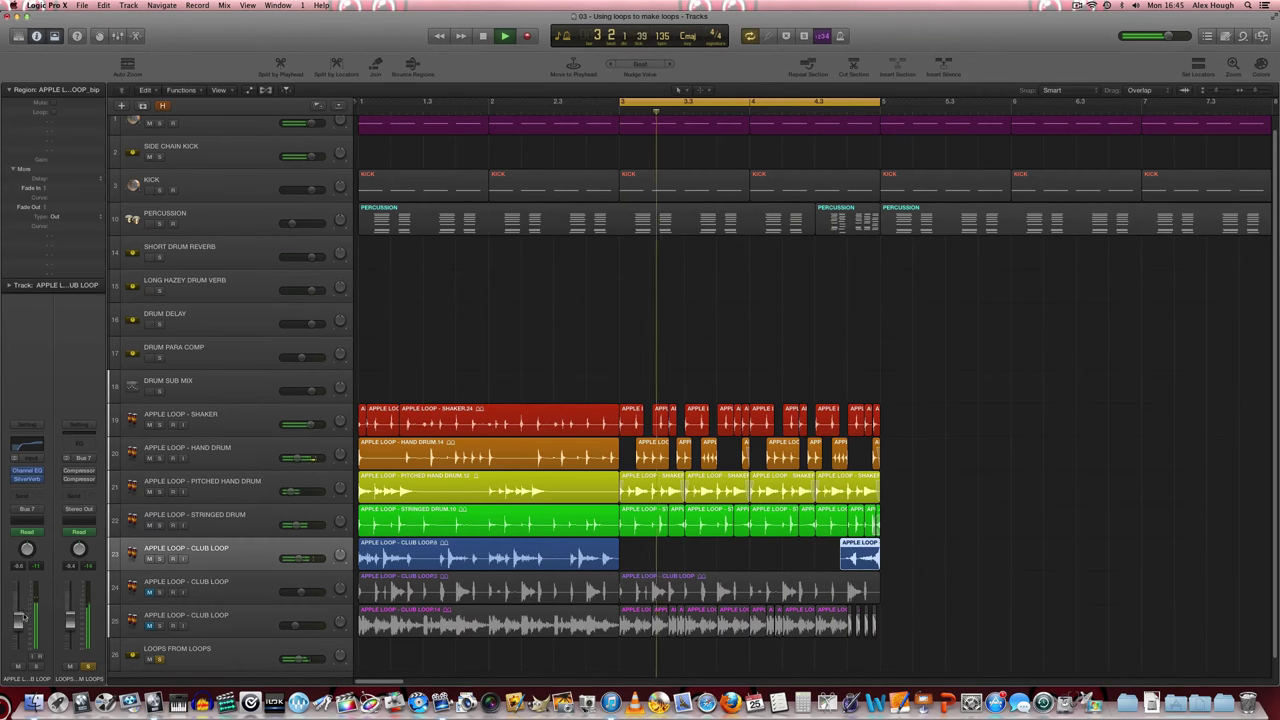
left_click(229, 588)
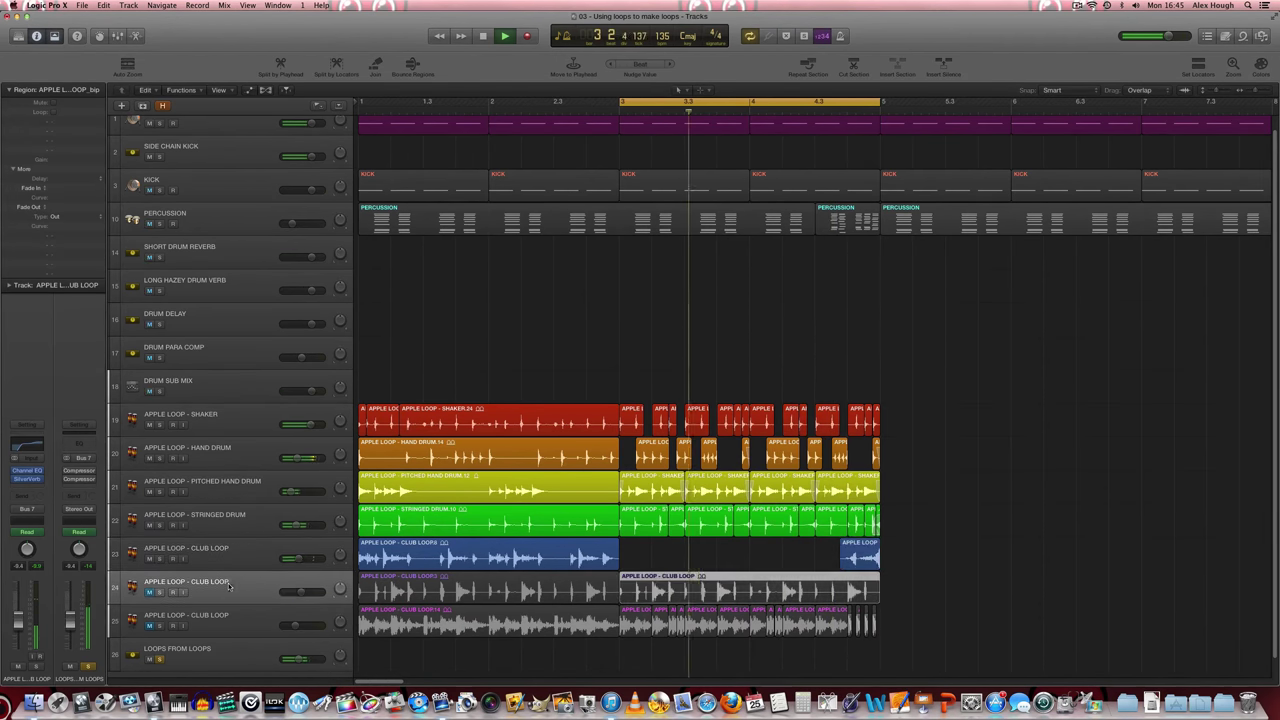
left_click(150, 592)
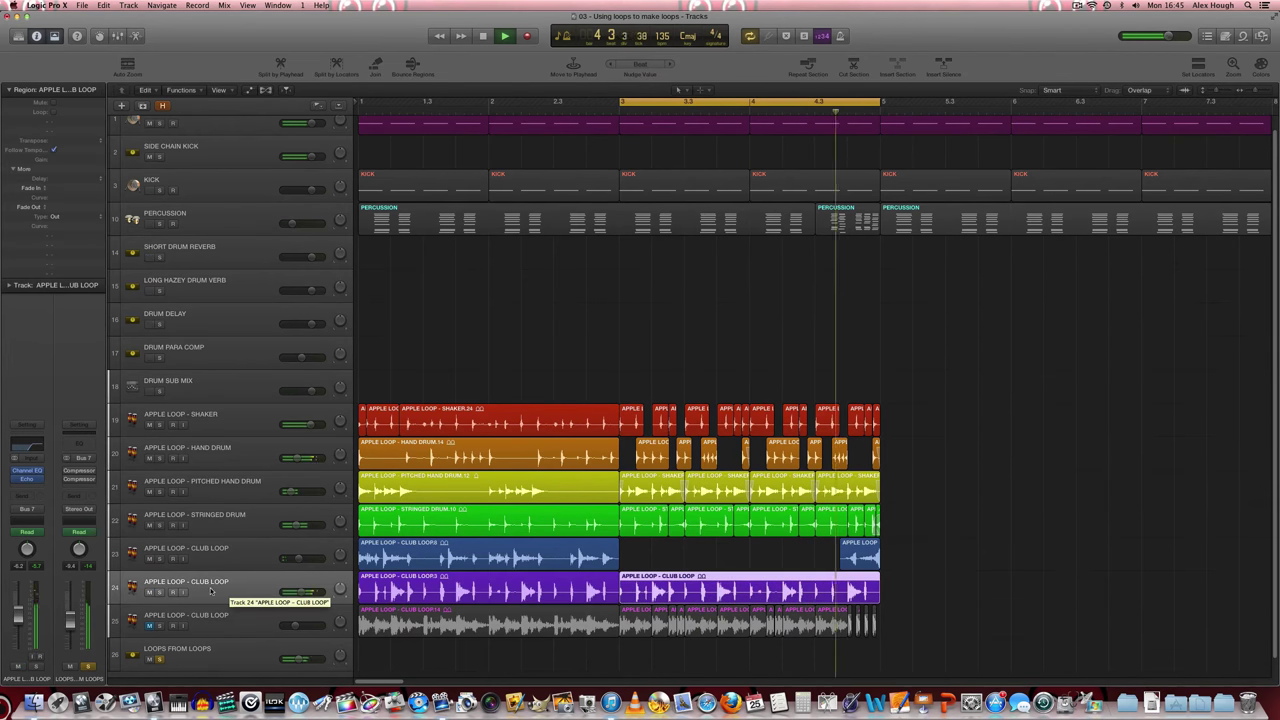
left_click_drag(18, 615, 18, 619)
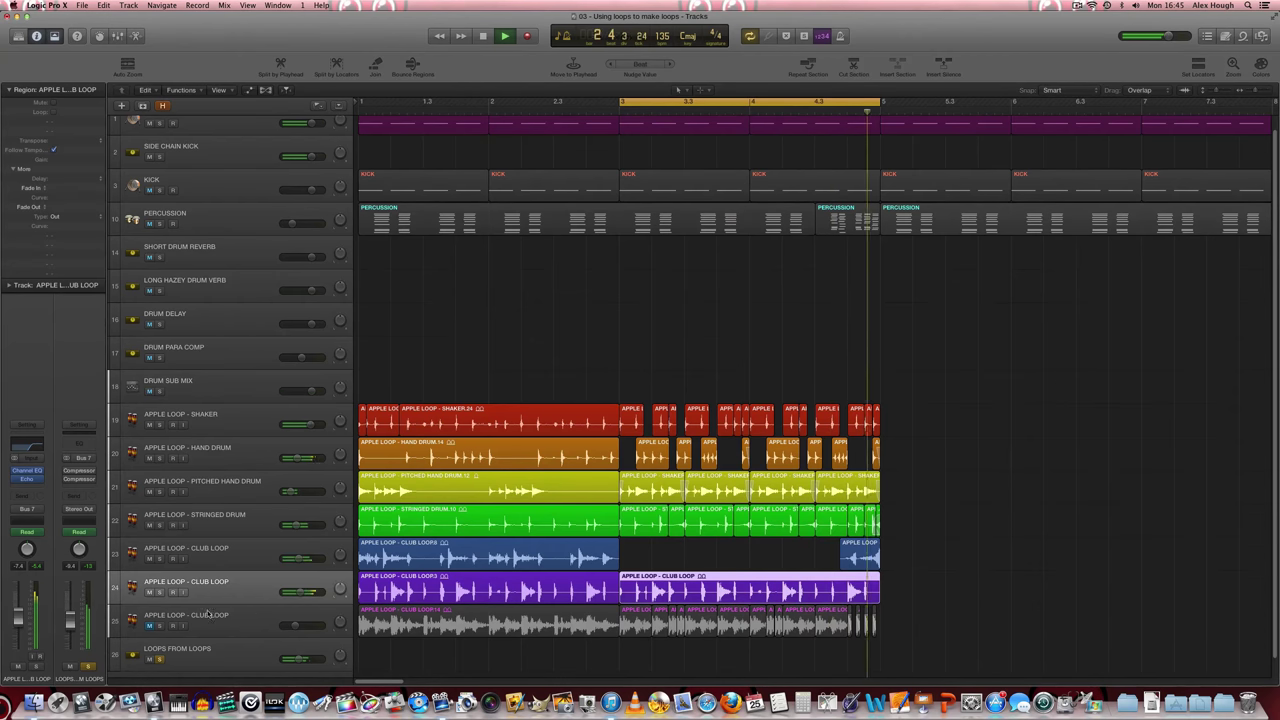
left_click(150, 626)
left_click(217, 617)
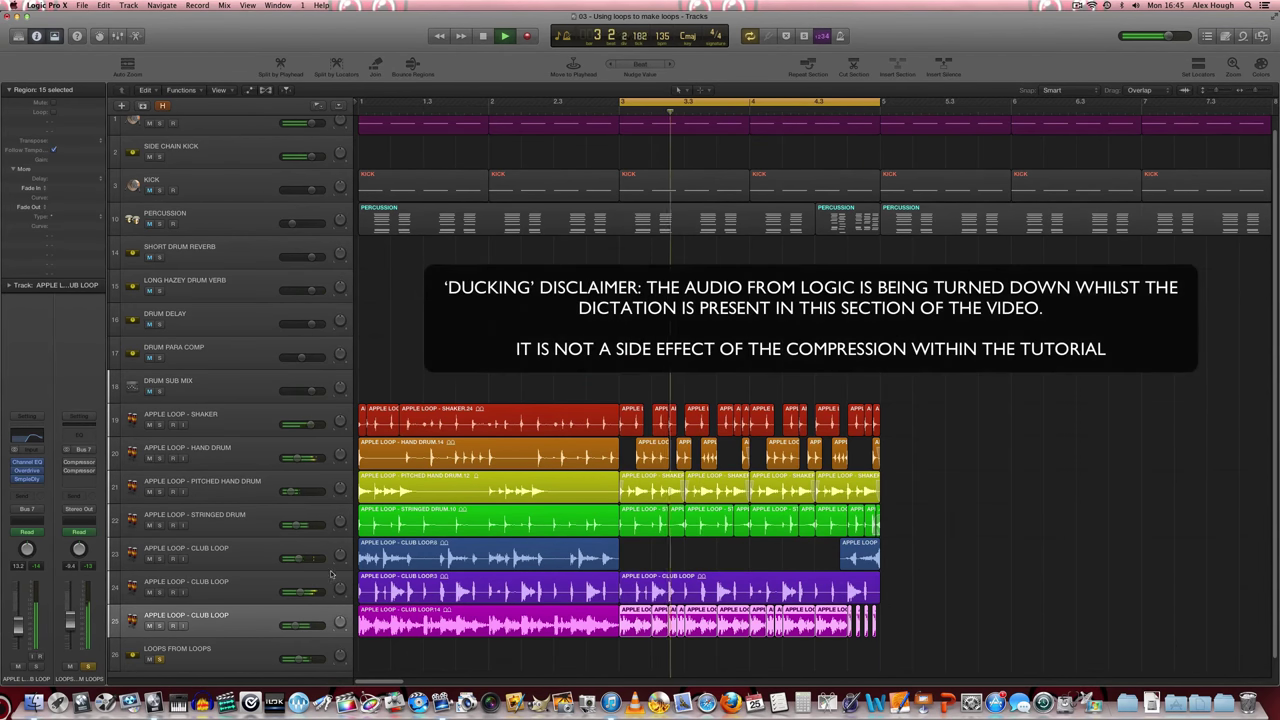
- Enable and open the first Compressor on the LOOPS FROM LOOPS bus, then show and hide its extended parameters
left_click(199, 645)
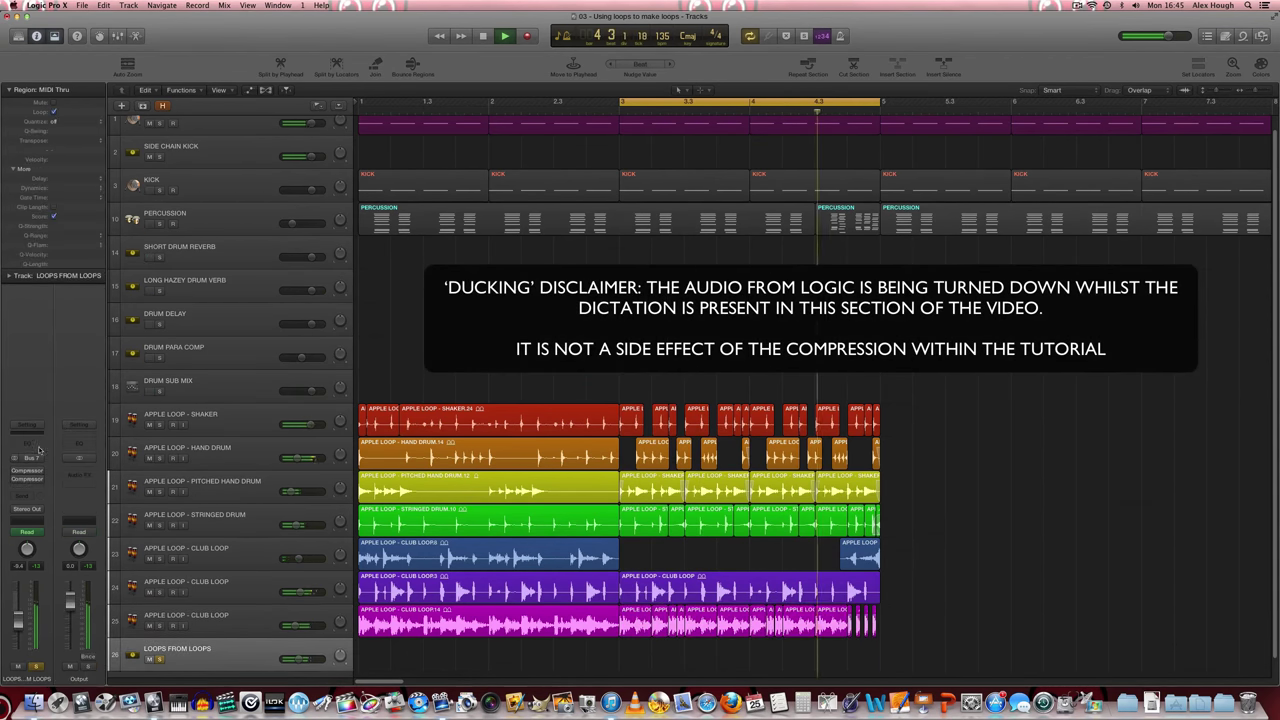
left_click(39, 471)
left_click(120, 477)
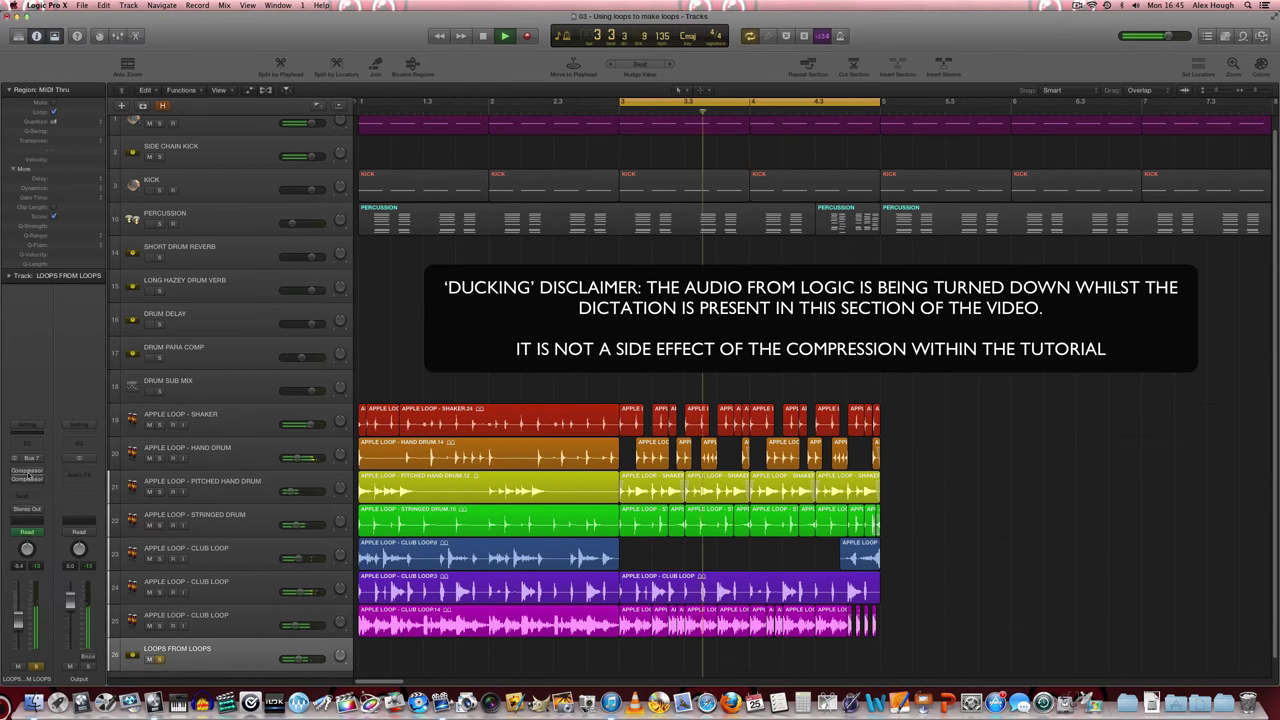
left_click(35, 471)
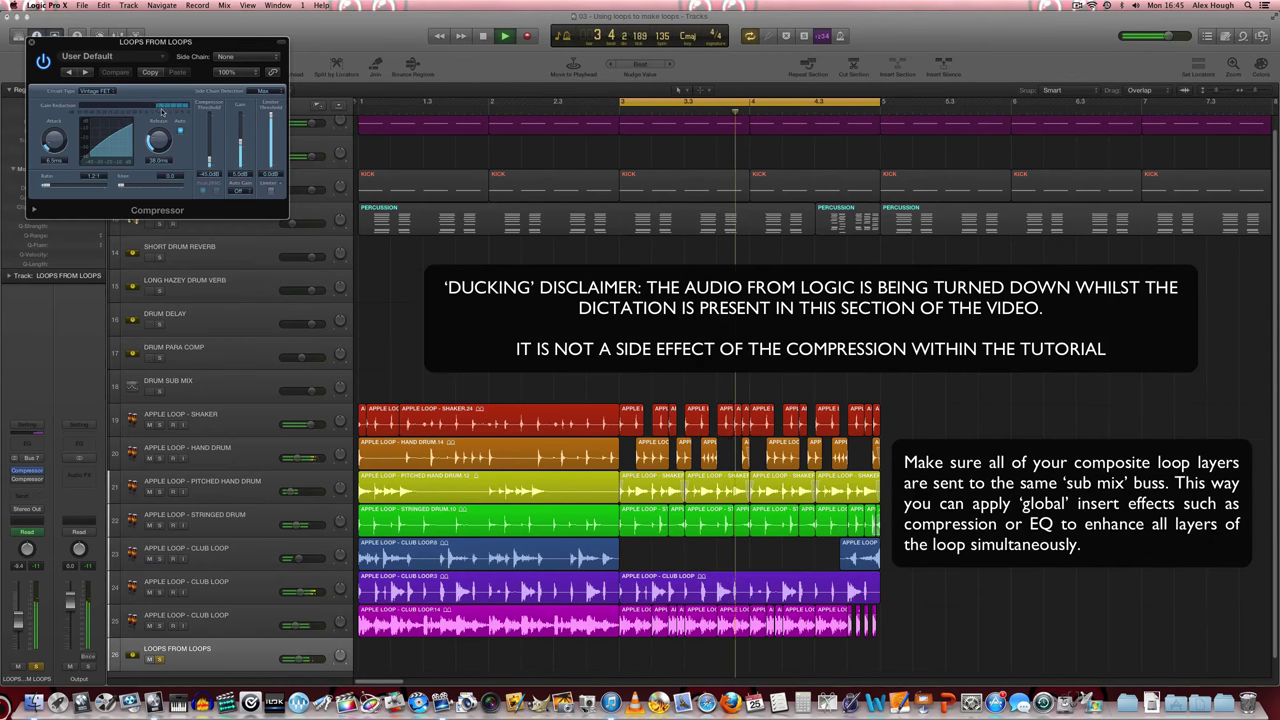
left_click(34, 211)
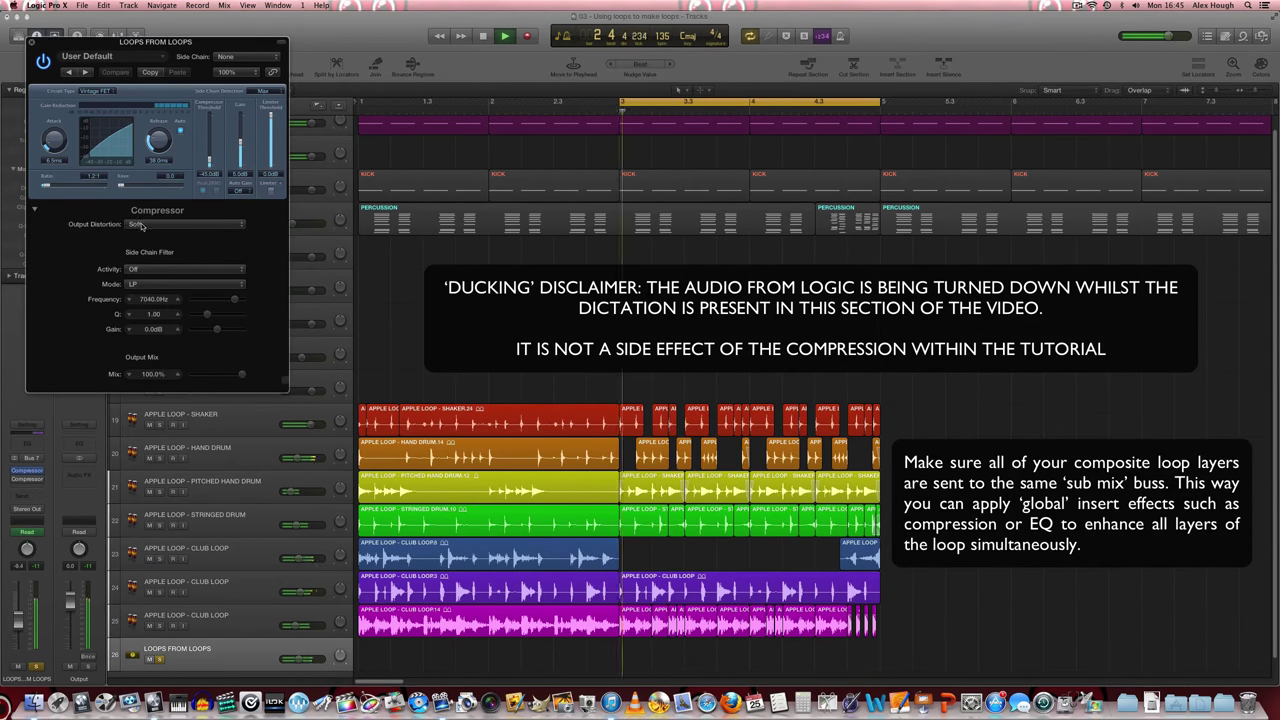
left_click(34, 209)
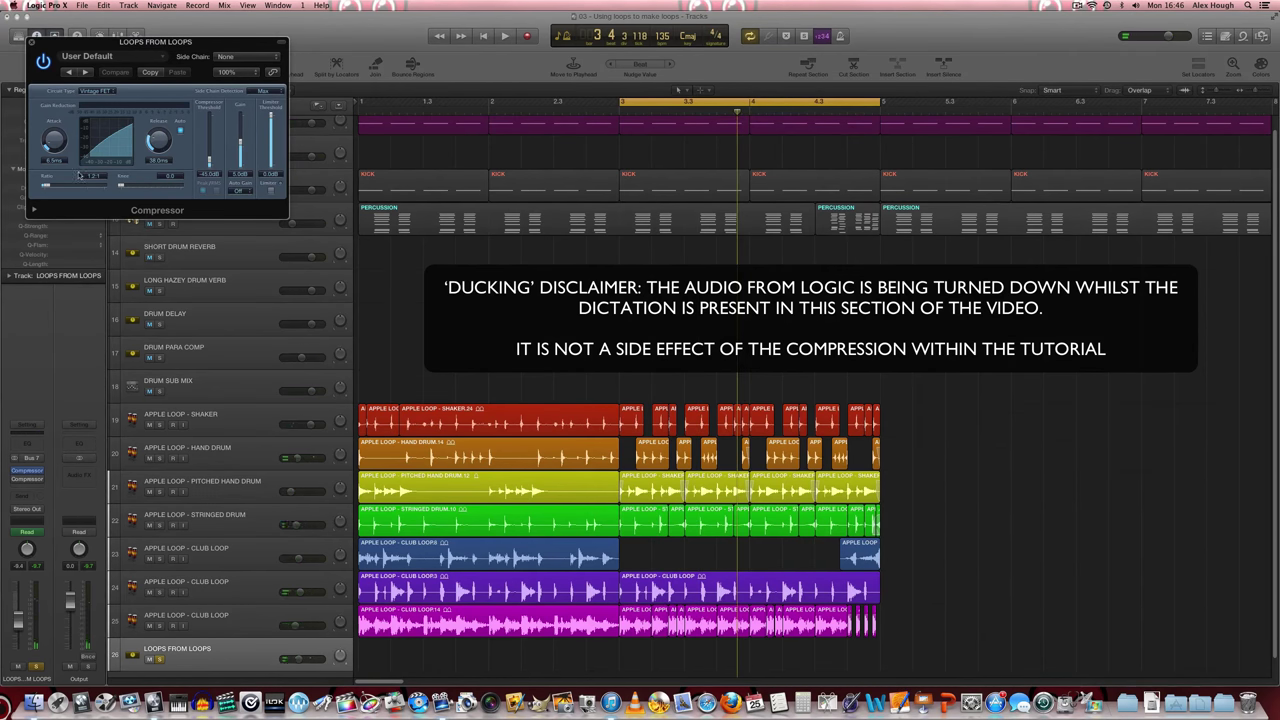
- Play the blended loops through the first bus Compressor, stop playback and open the second Compressor on LOOPS FROM LOOPS
key("space")
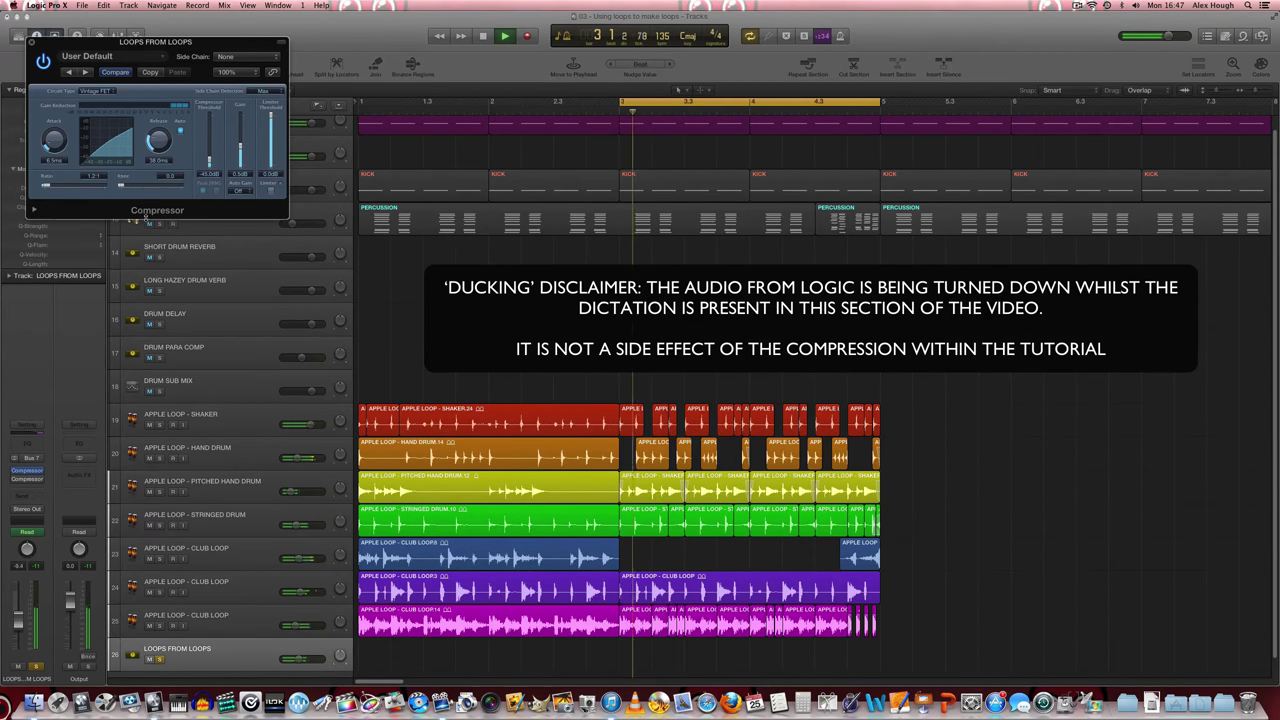
key("space")
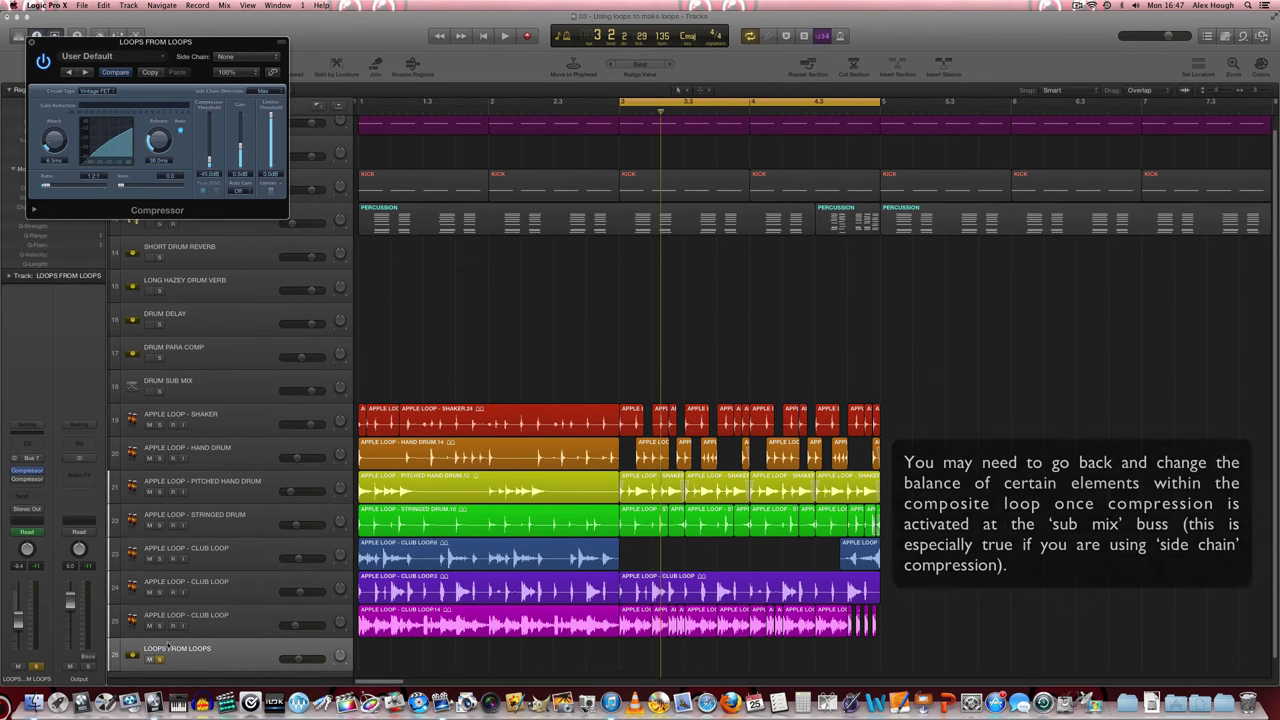
left_click(27, 480)
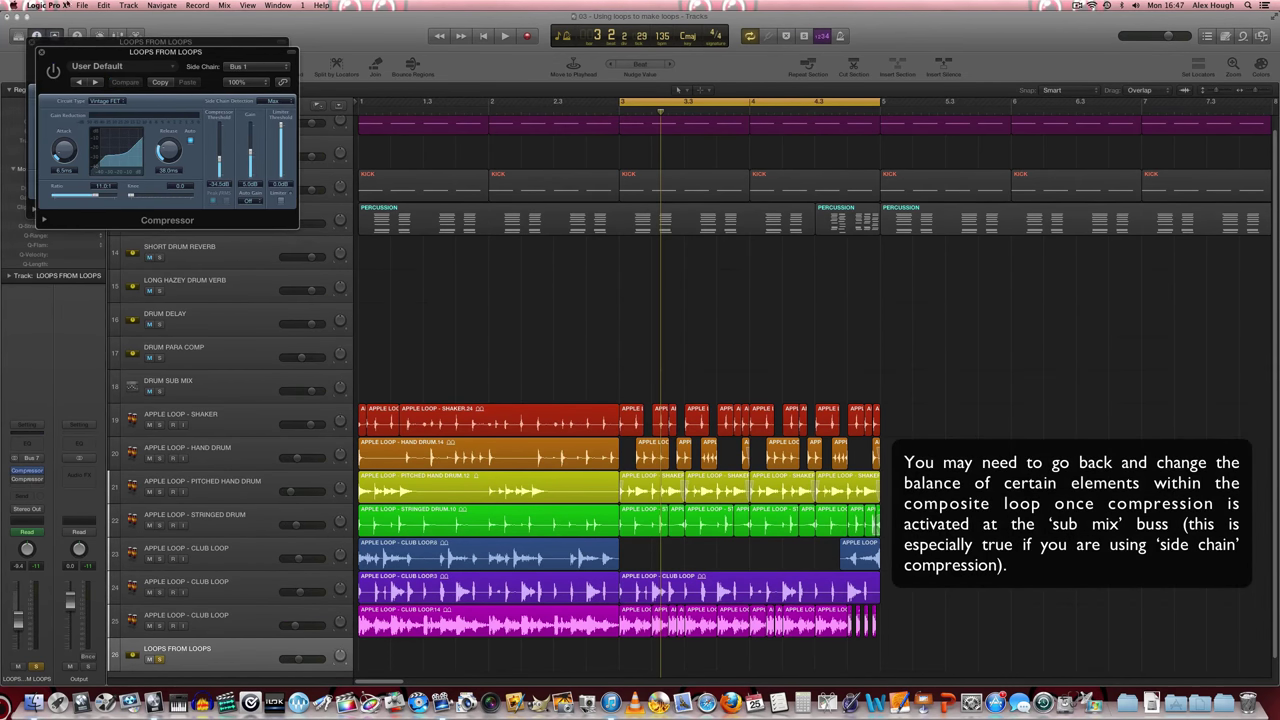
- Solo the KICK track and enable the side-chained second Compressor on LOOPS FROM LOOPS during playback, with the first Compressor's window closed
left_click_drag(72, 50, 412, 47)
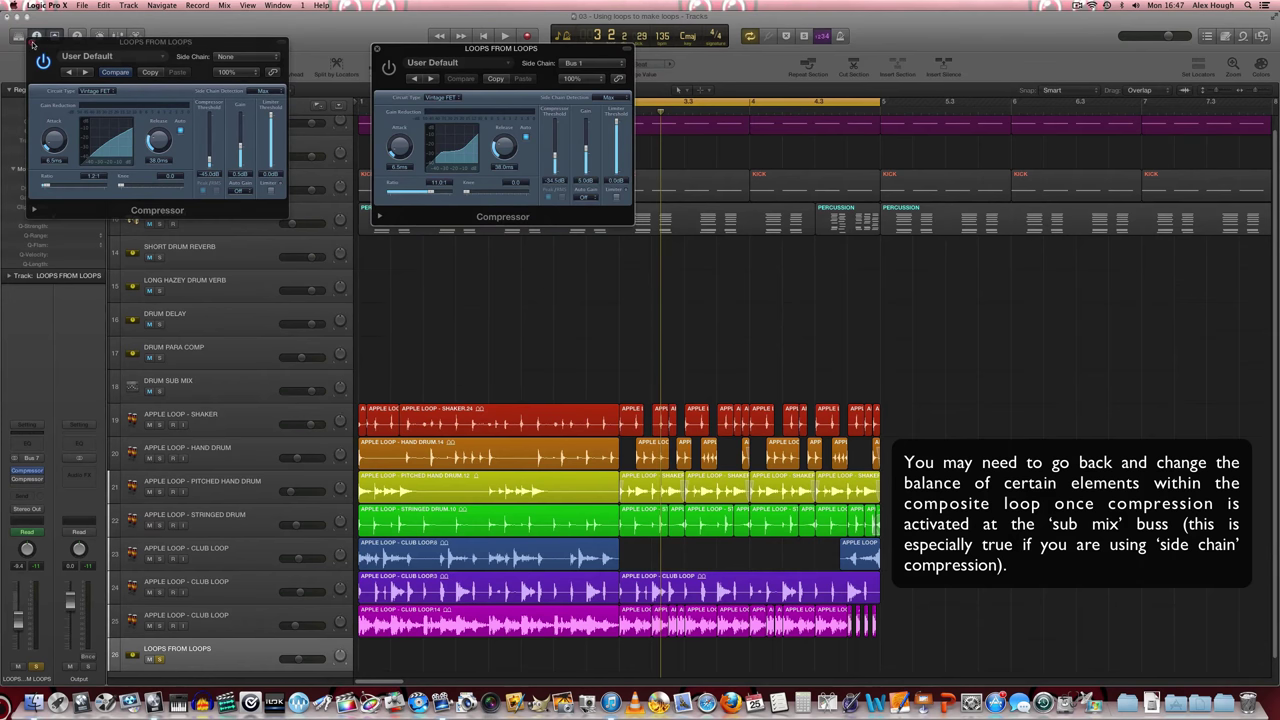
left_click(32, 43)
left_click(160, 190)
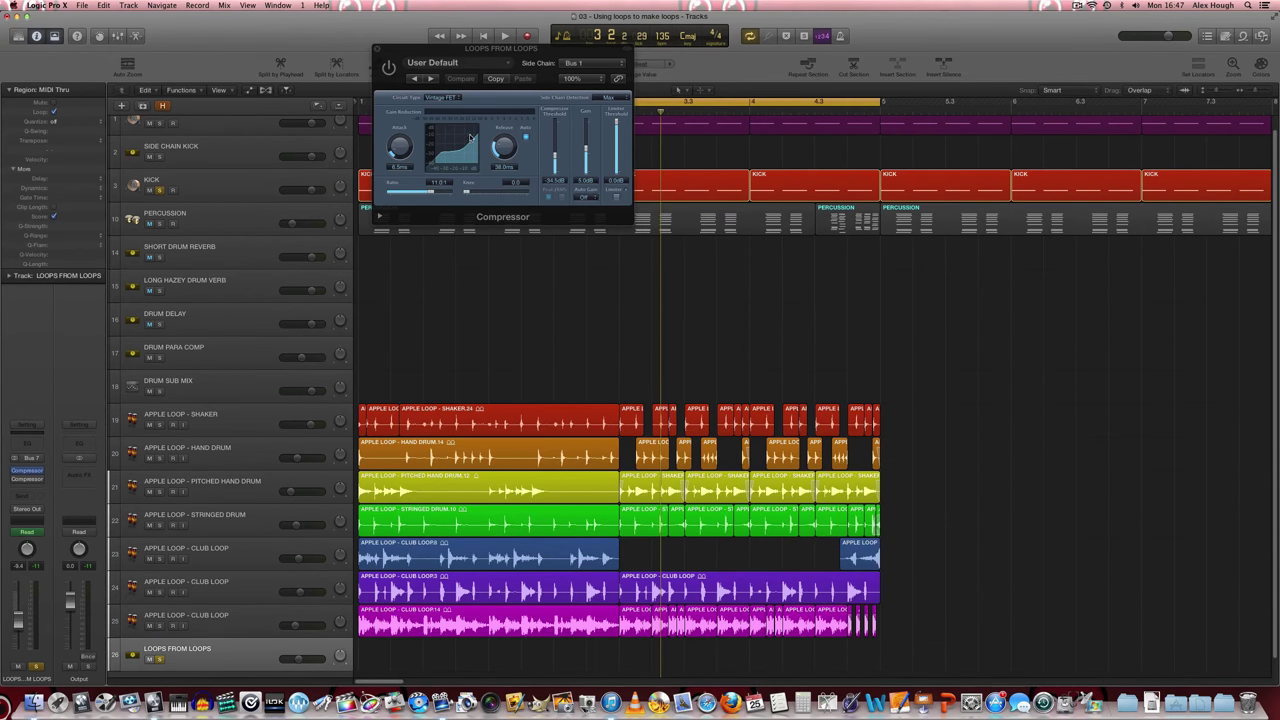
key("space")
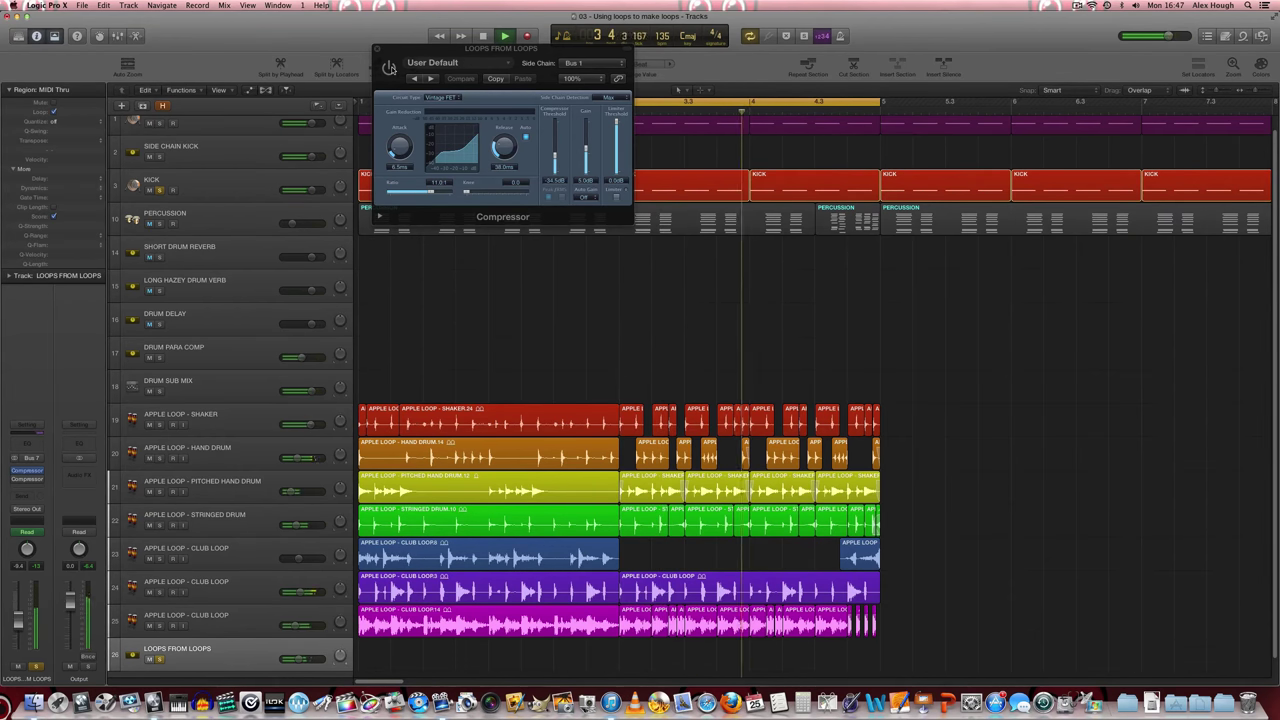
left_click(390, 67)
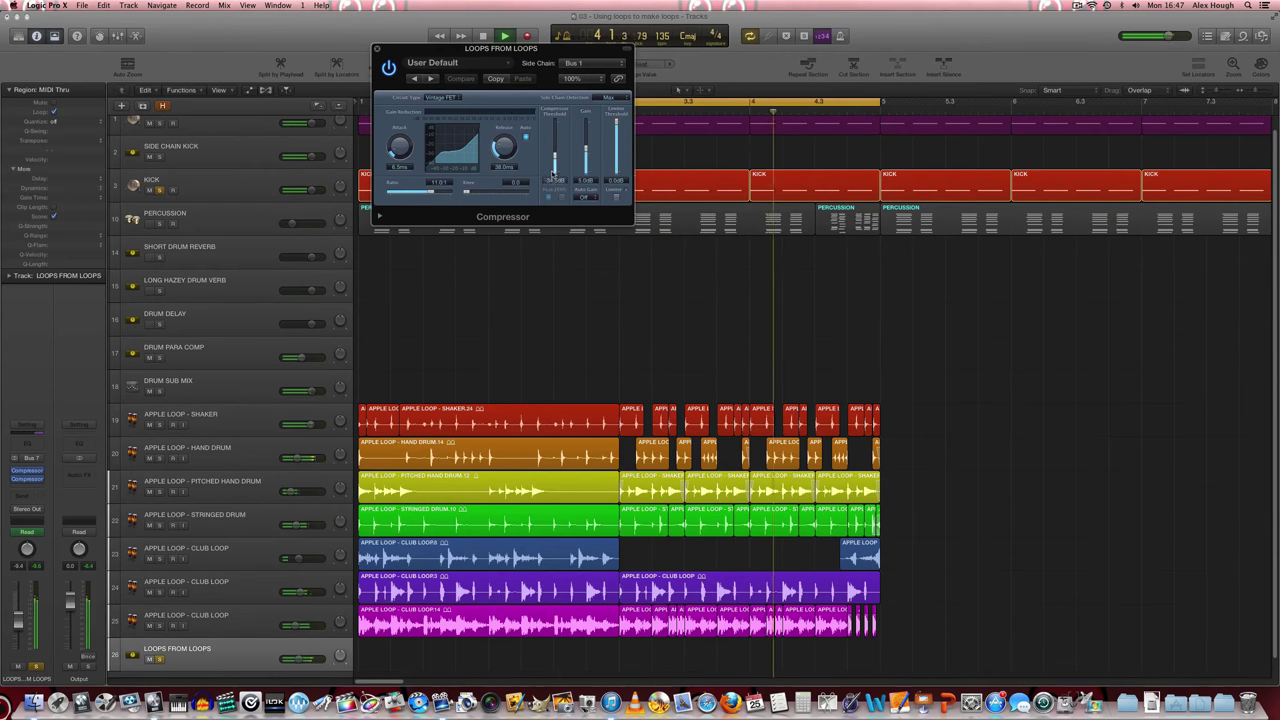
- Rebalance the PITCHED HAND DRUM layer to about -25.0 dB, muting and unmuting it to judge the level
left_click(232, 491)
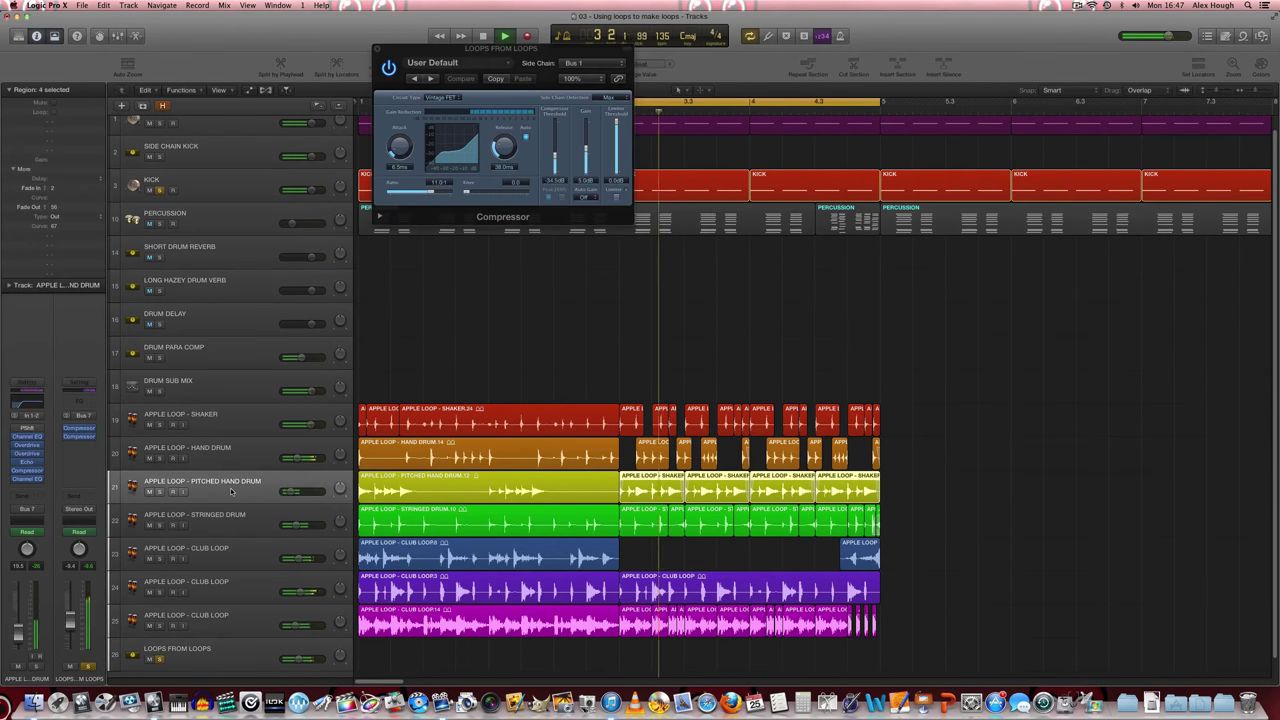
left_click(18, 665)
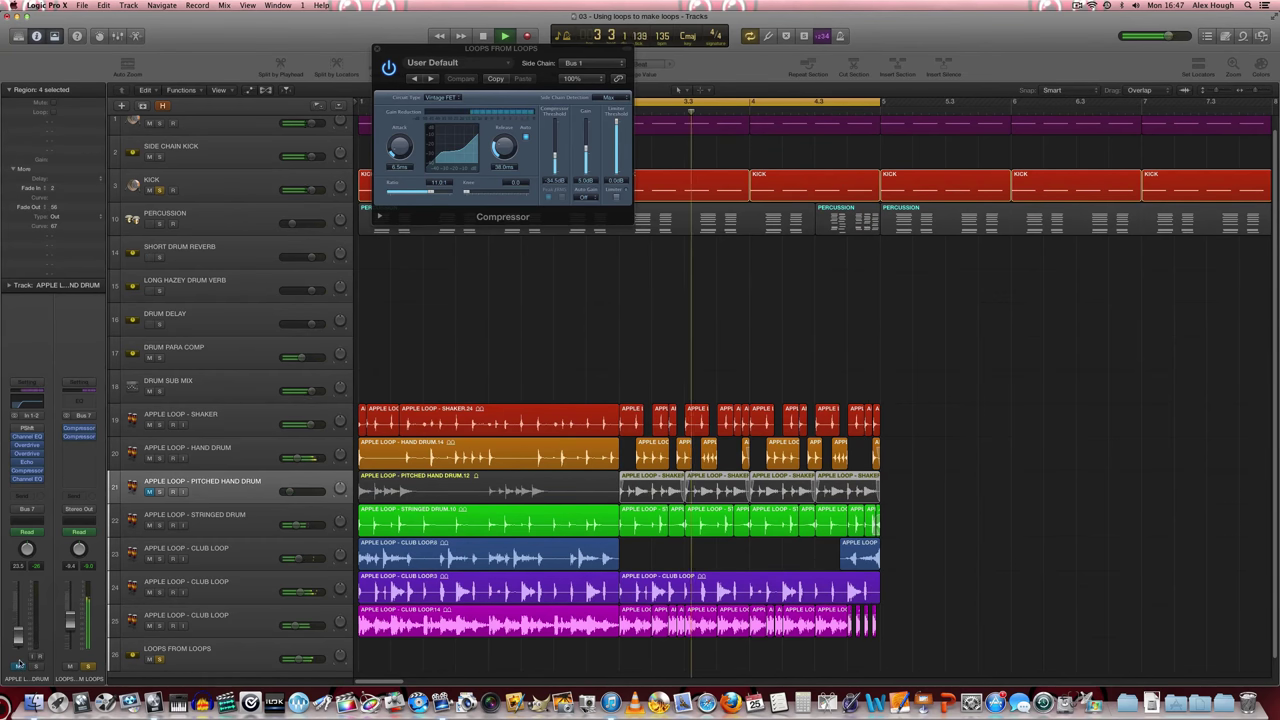
left_click(18, 665)
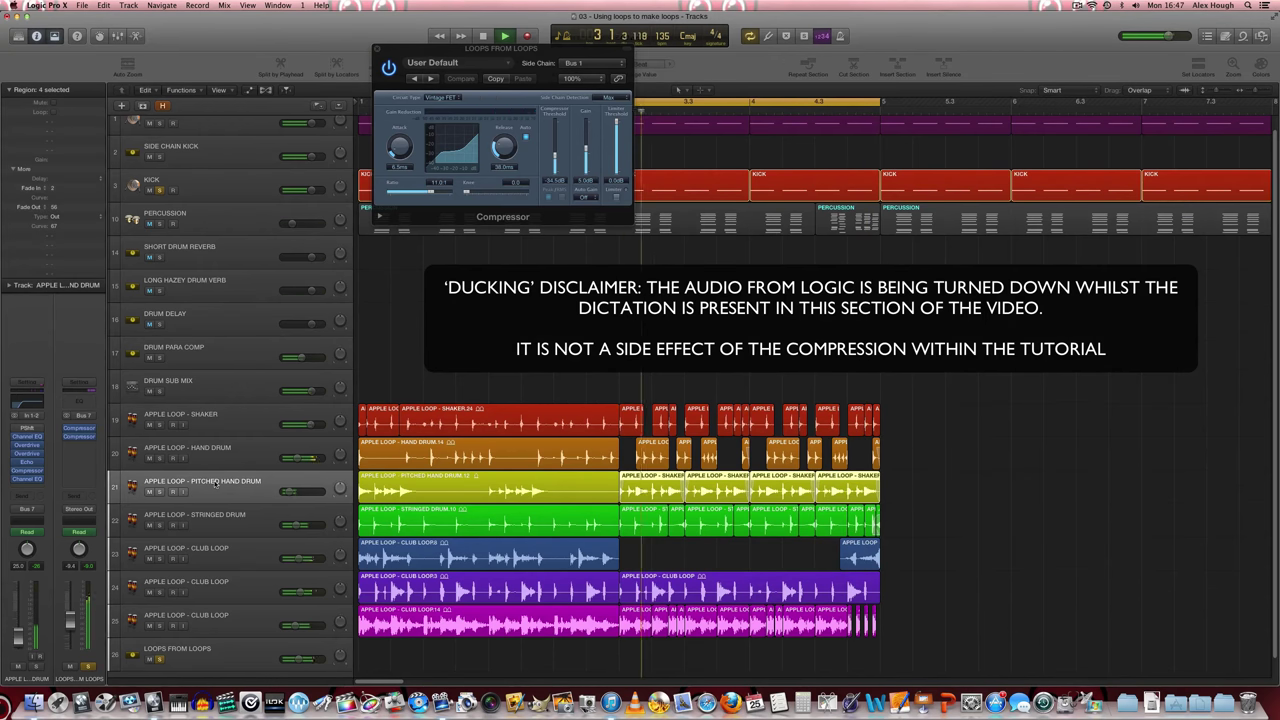
- Mute and unmute the HAND DRUM layer for comparison and lower its fader to about -14.0 dB
left_click(176, 456)
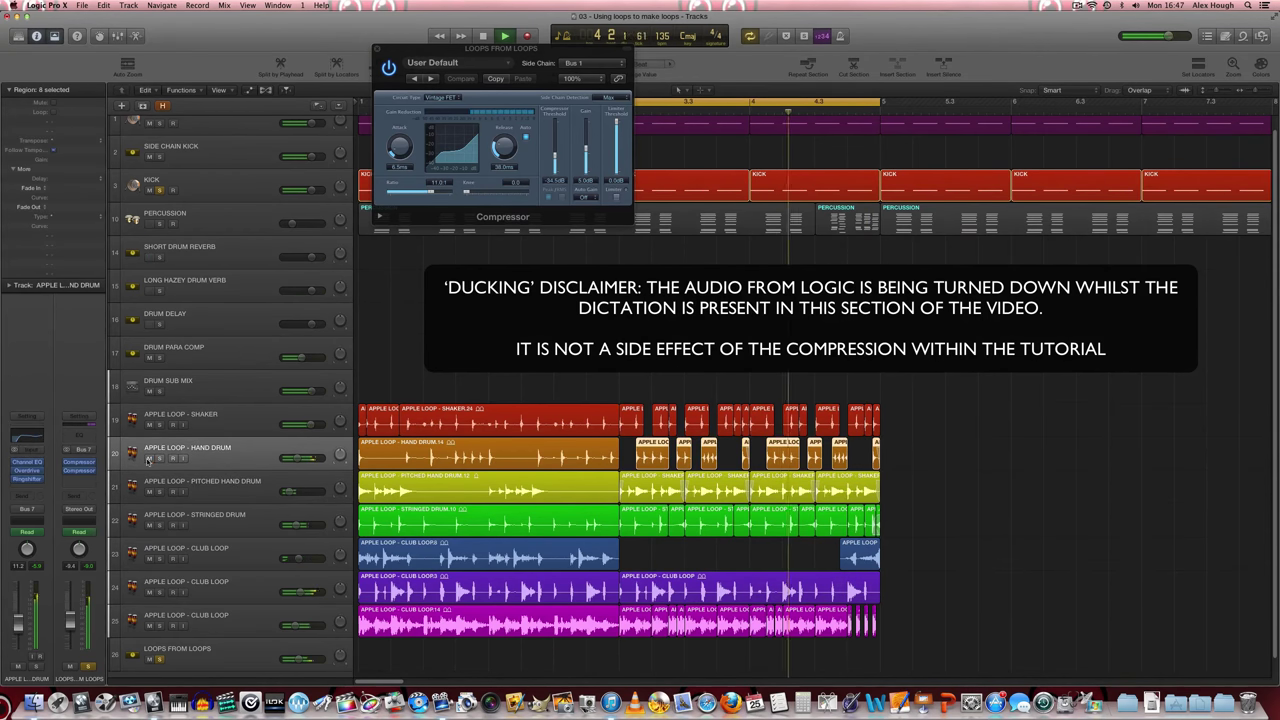
left_click(149, 458)
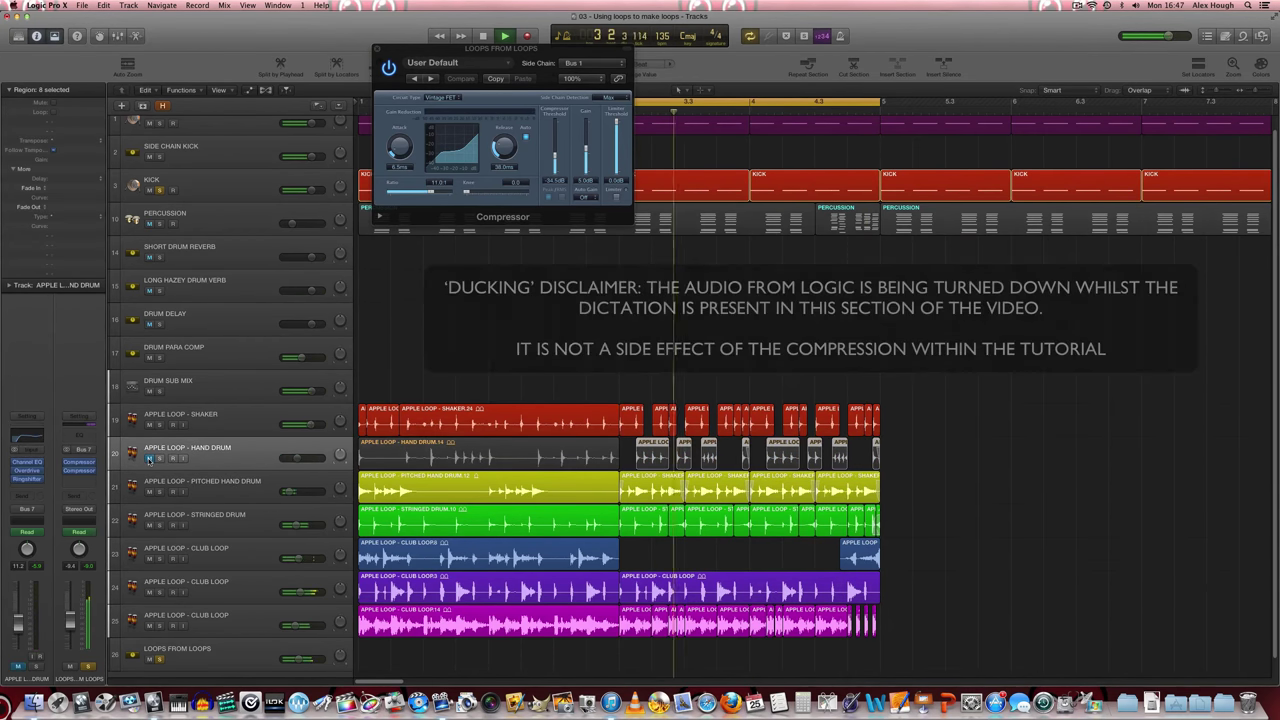
left_click(149, 458)
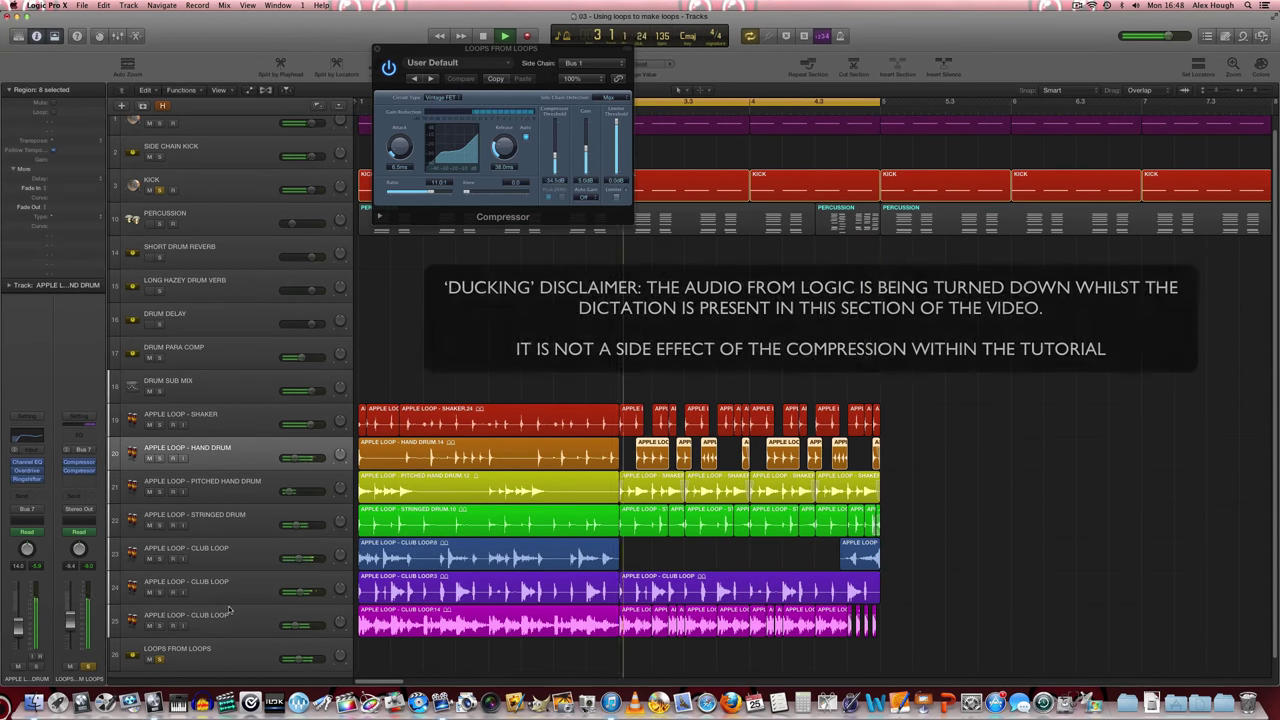
- Raise the second CLUB LOOP layer to about -6.0 dB after a mute comparison, and stop playback
left_click(150, 592)
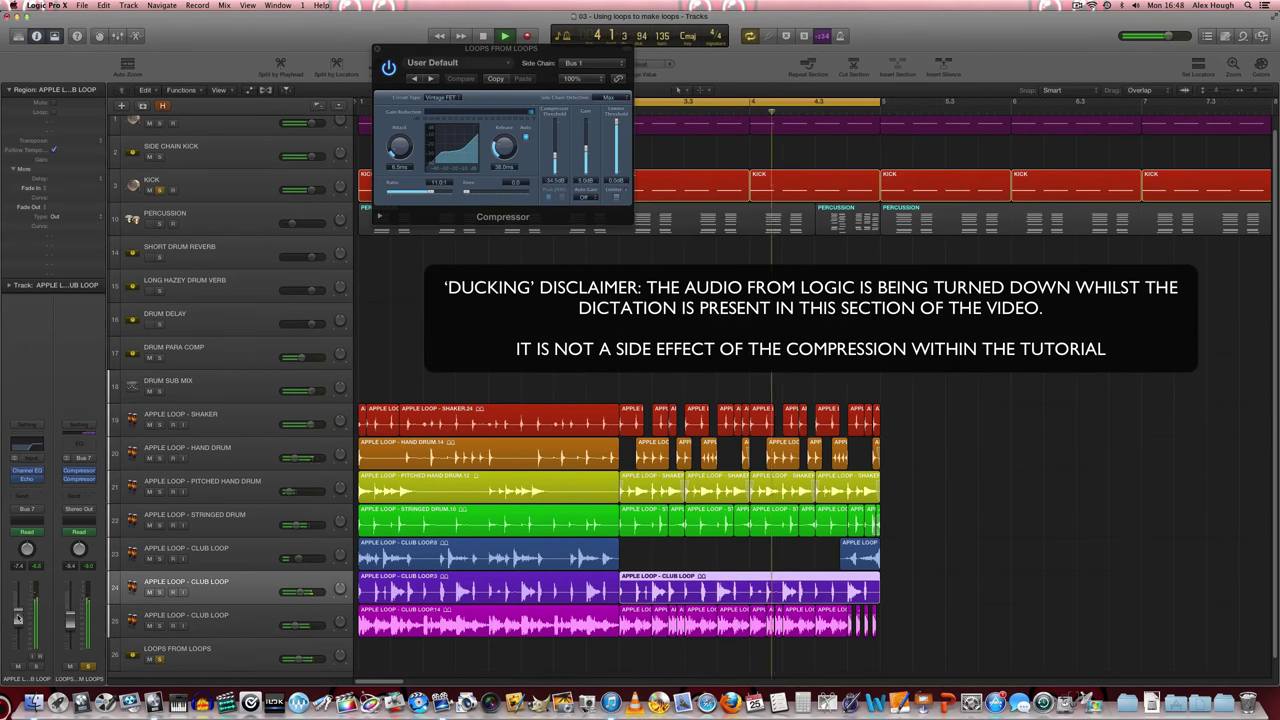
left_click(18, 666)
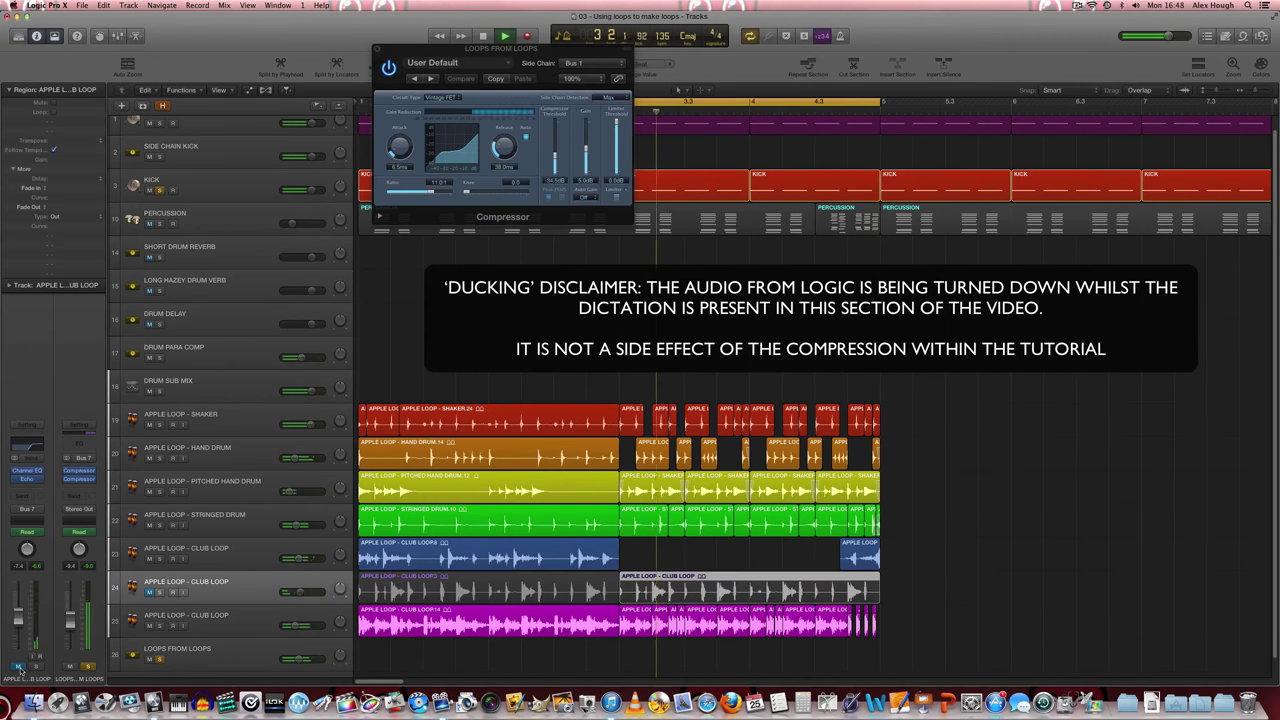
left_click(18, 666)
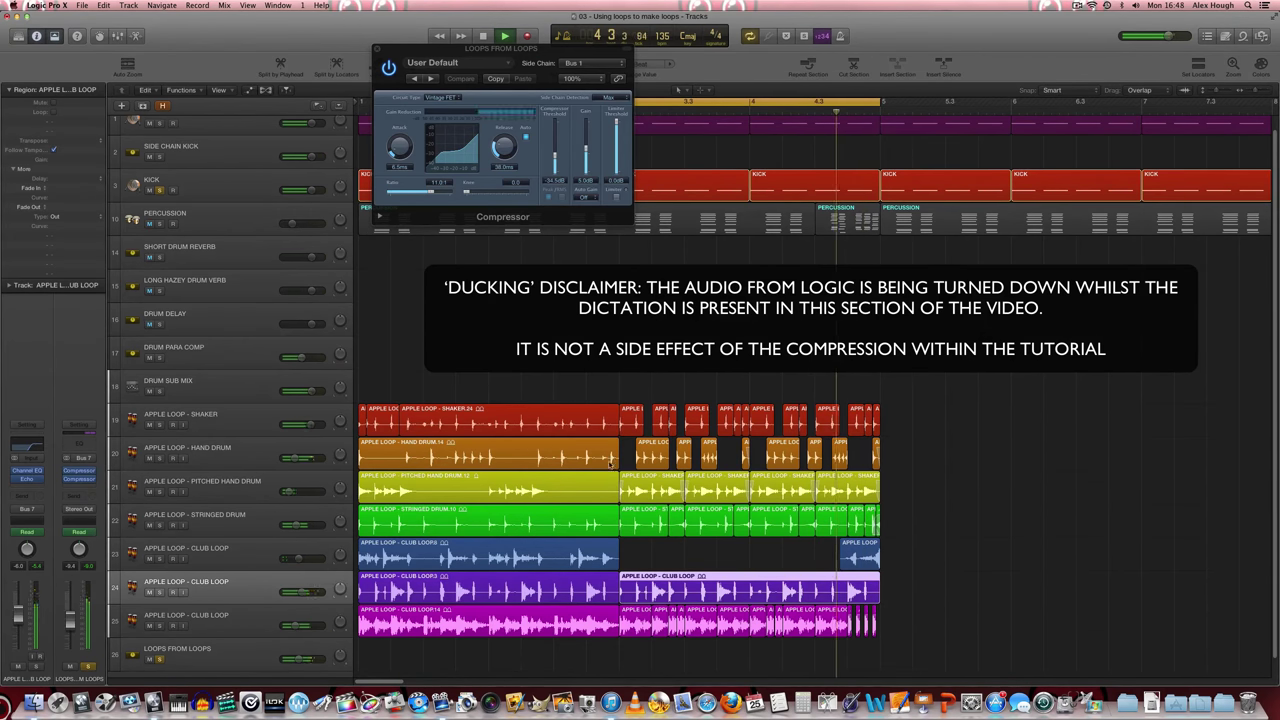
key("space")
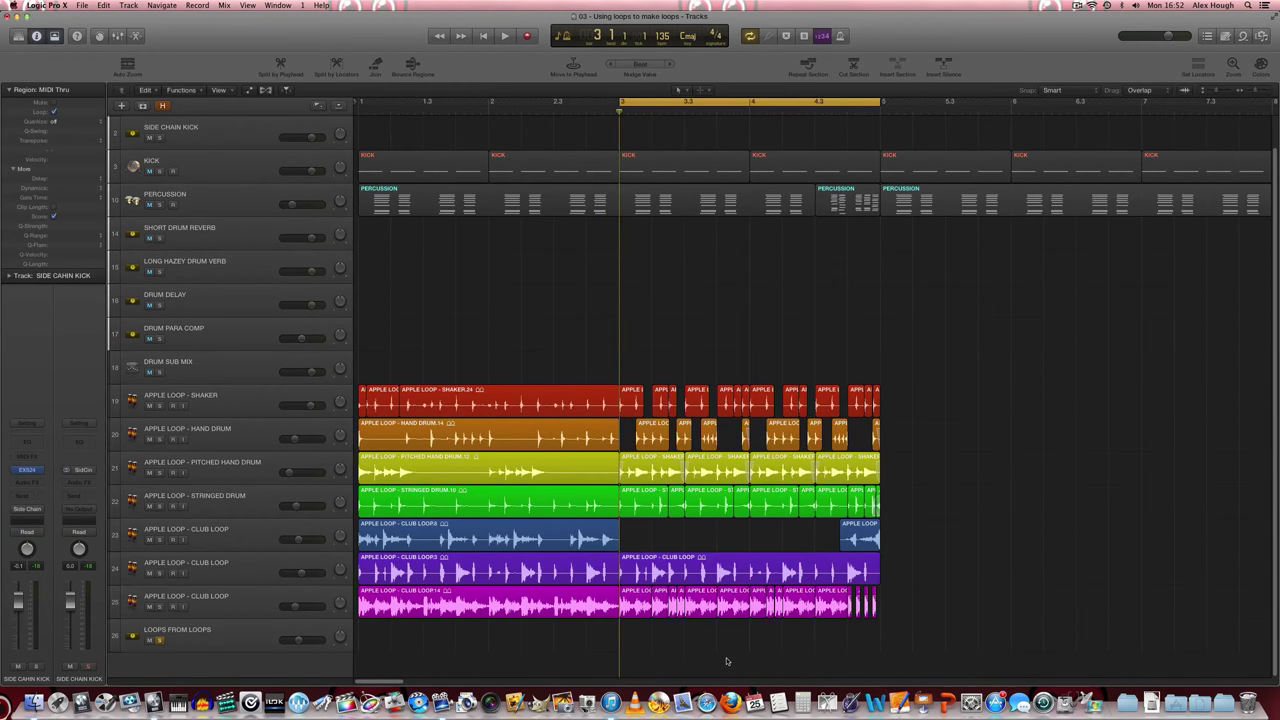
- Bounce the cycled loops offline as a 16-bit, 44100 Wave file named Loops from loops 2, added to the project
key("super+b")
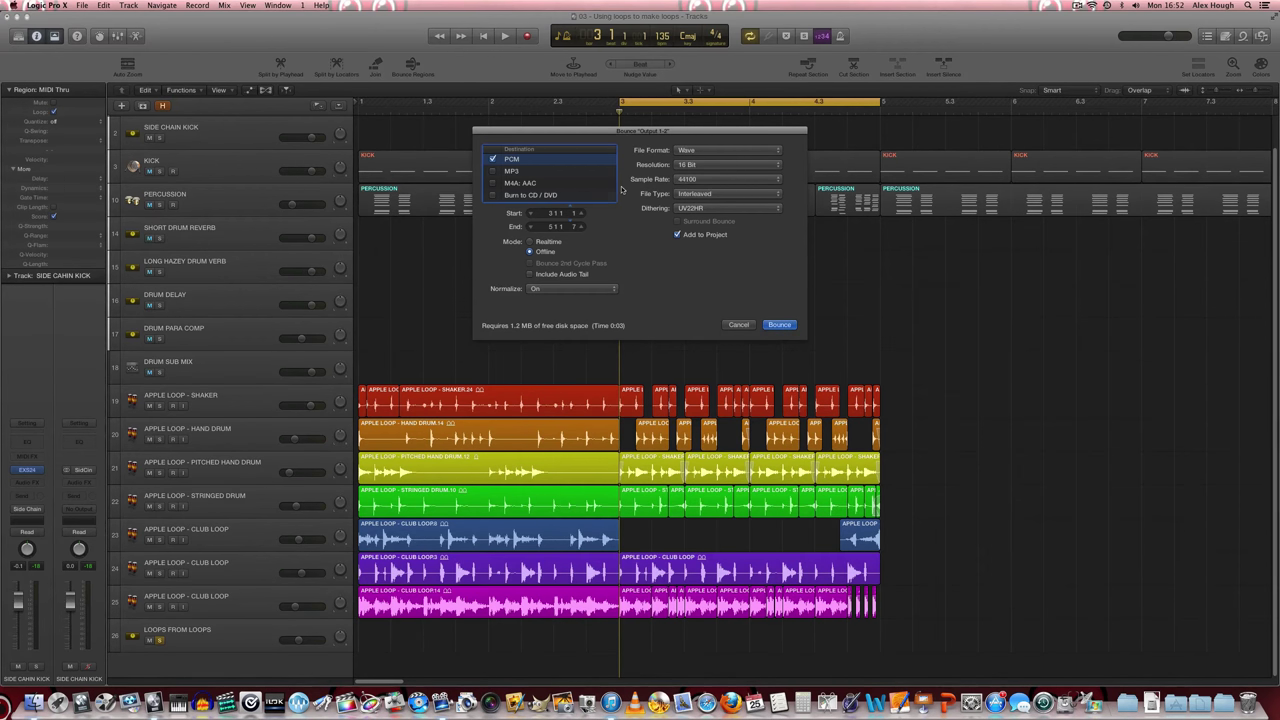
left_click(779, 326)
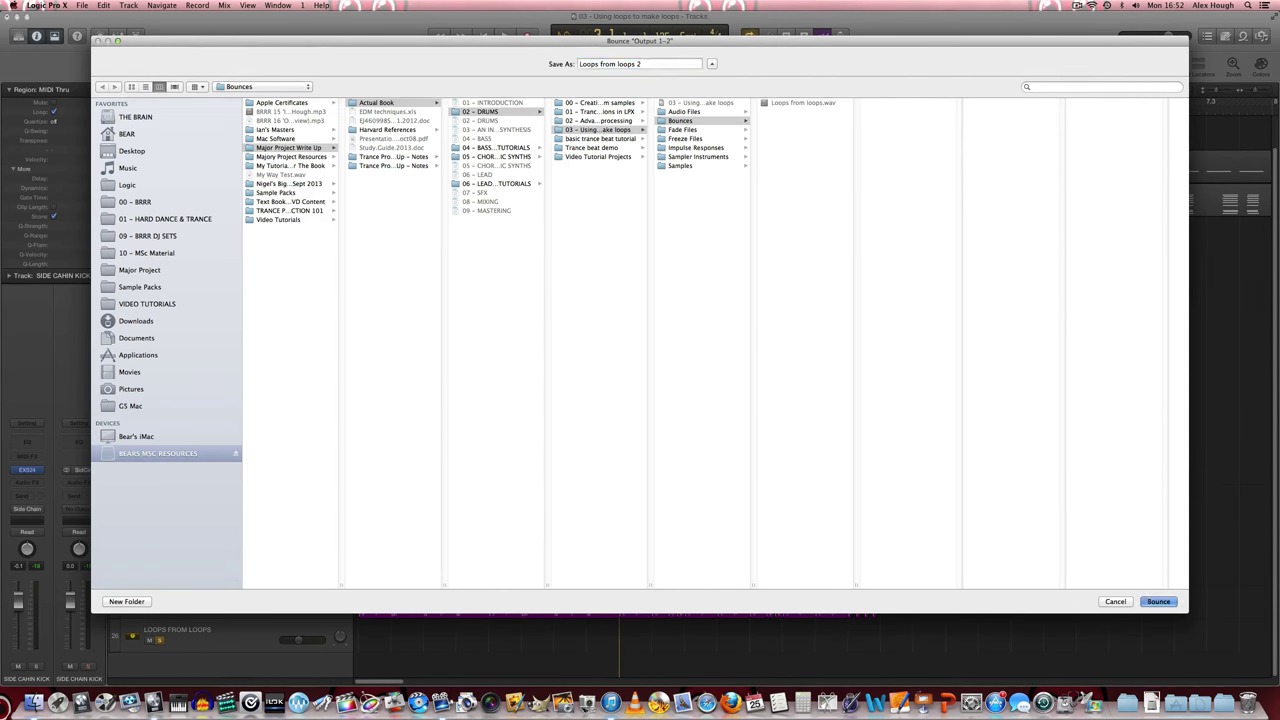
key("Return")
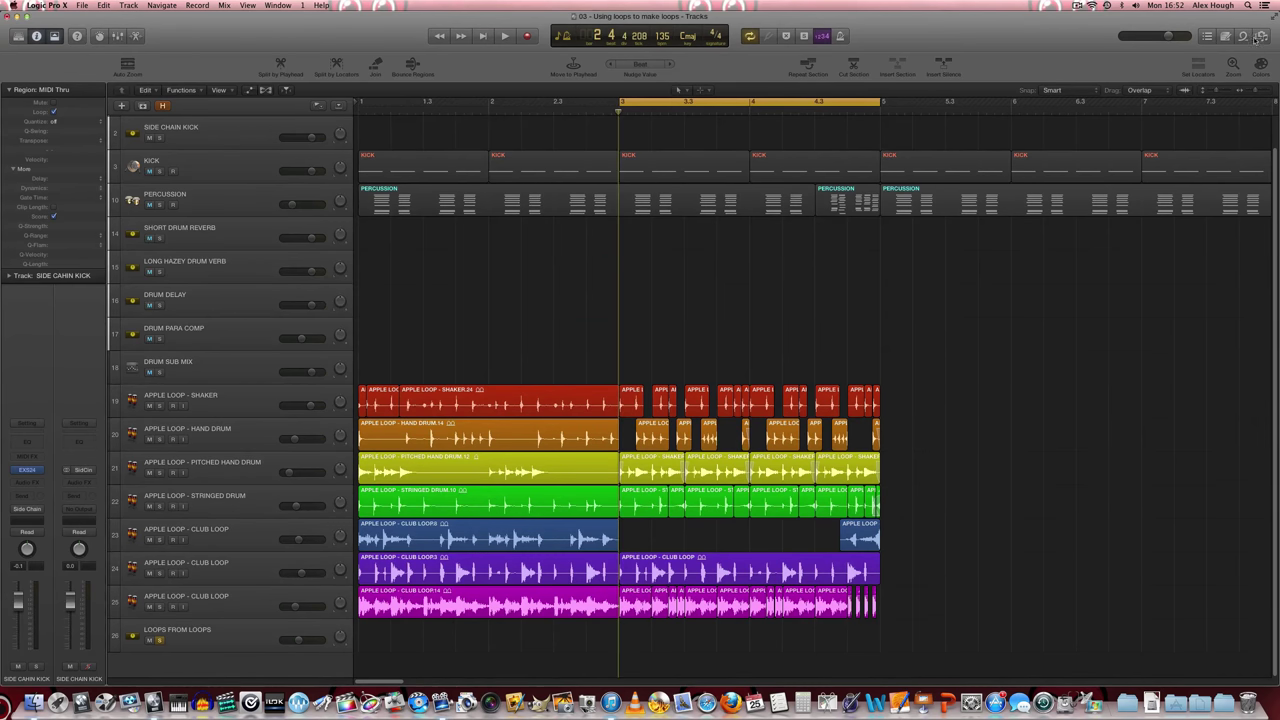
- Place the bounced Loops from loops 2 file from the project's audio files on a new track, aligned with bar 3
left_click(1256, 37)
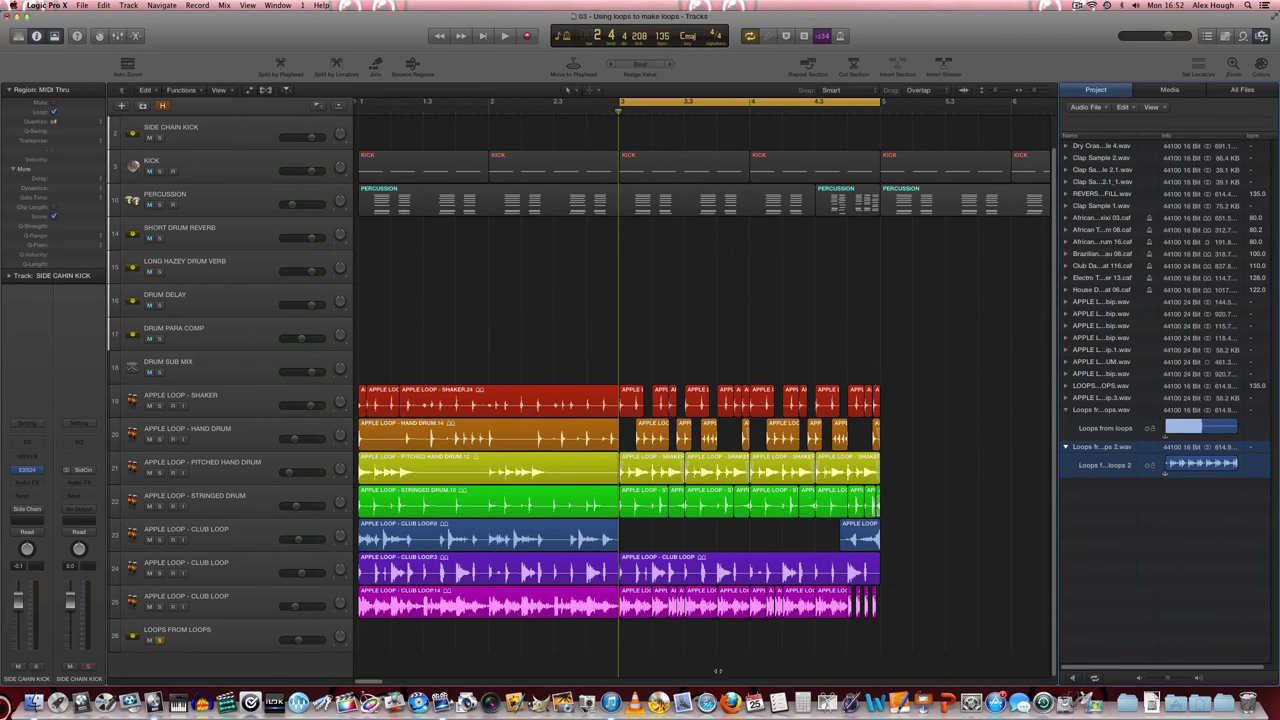
left_click_drag(1104, 466, 680, 668)
left_click(876, 617)
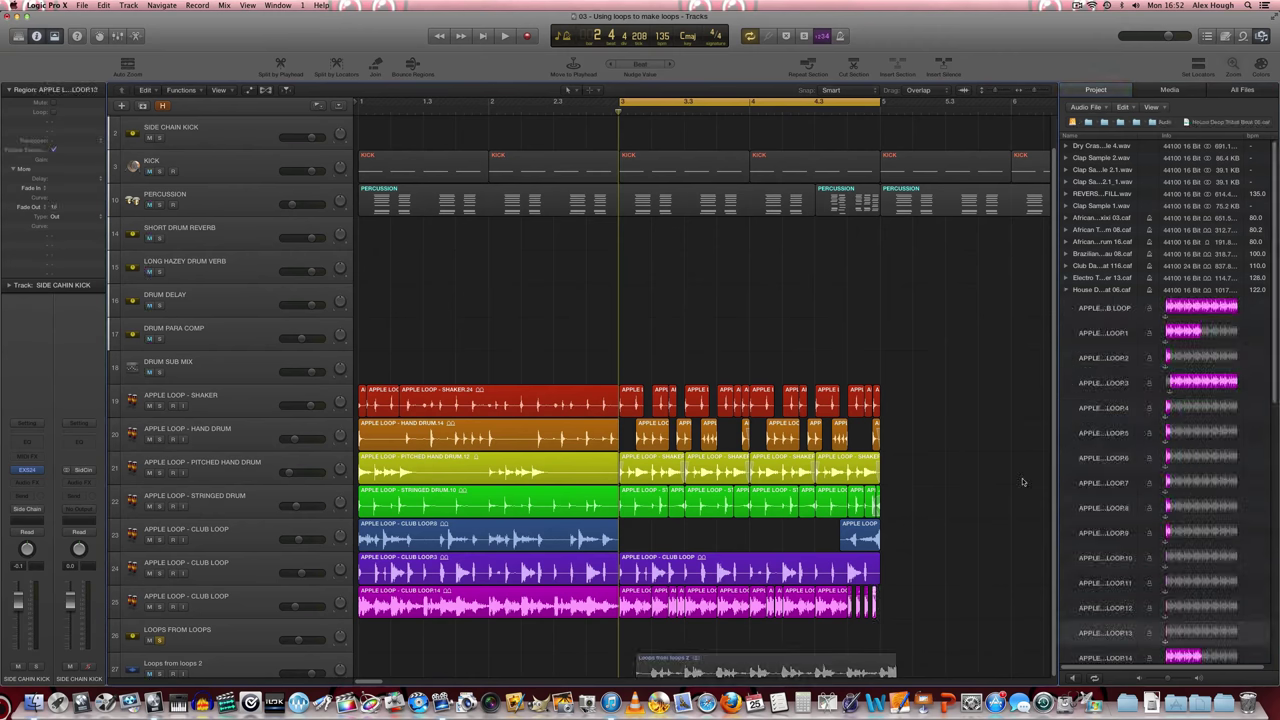
key("o")
scroll(680, 400, "down", 2)
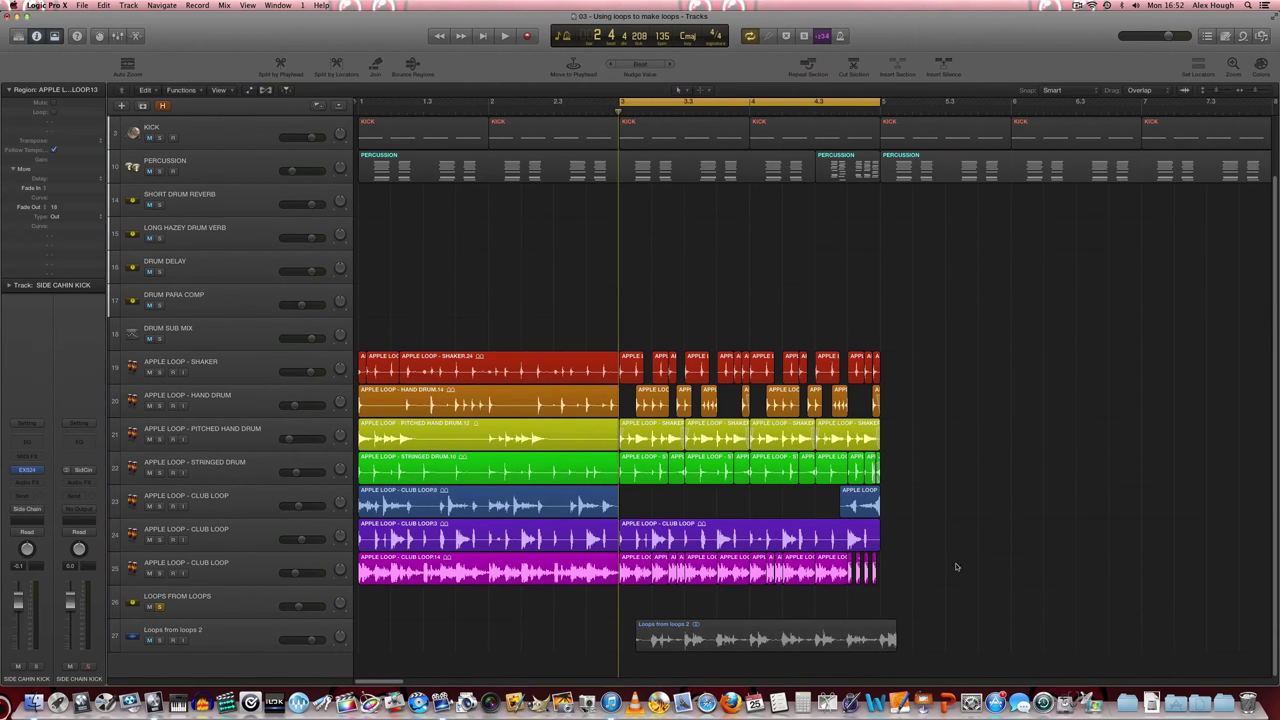
left_click(677, 640)
left_click_drag(677, 638, 667, 637)
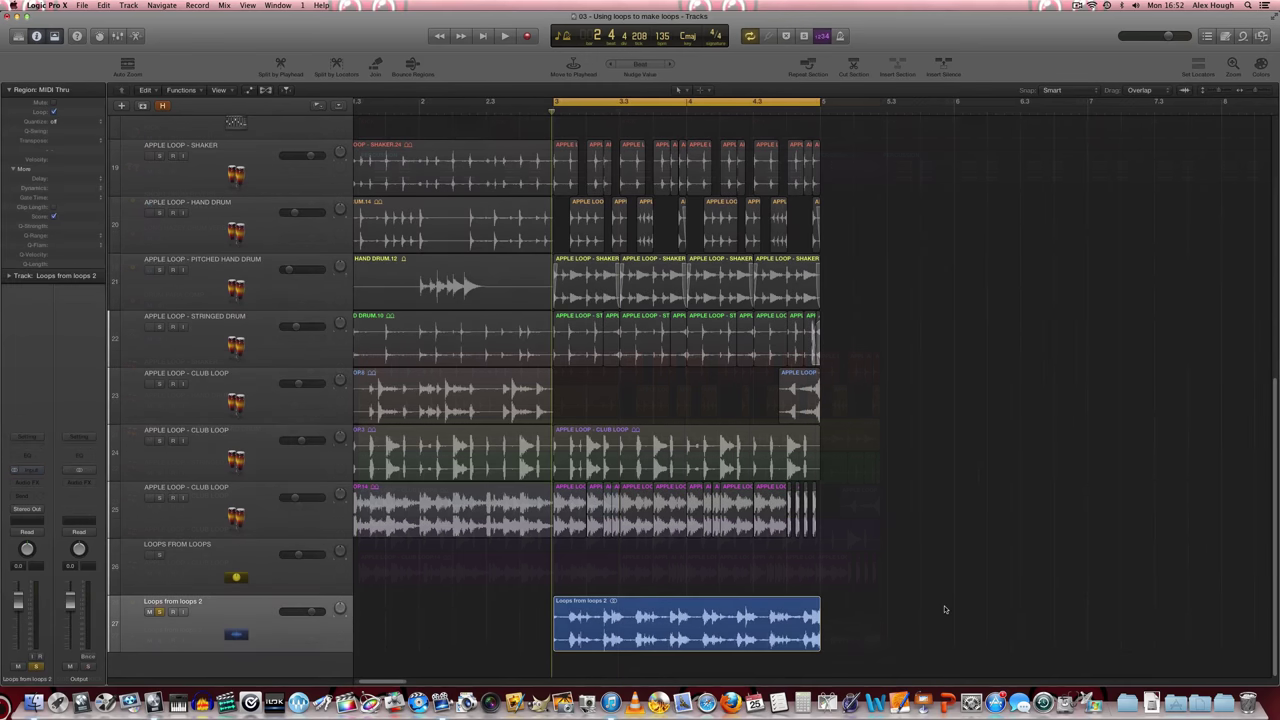
- Audition the bounced Loops from loops 2 region and lower its track fader to about -7.4 dB
key("space")
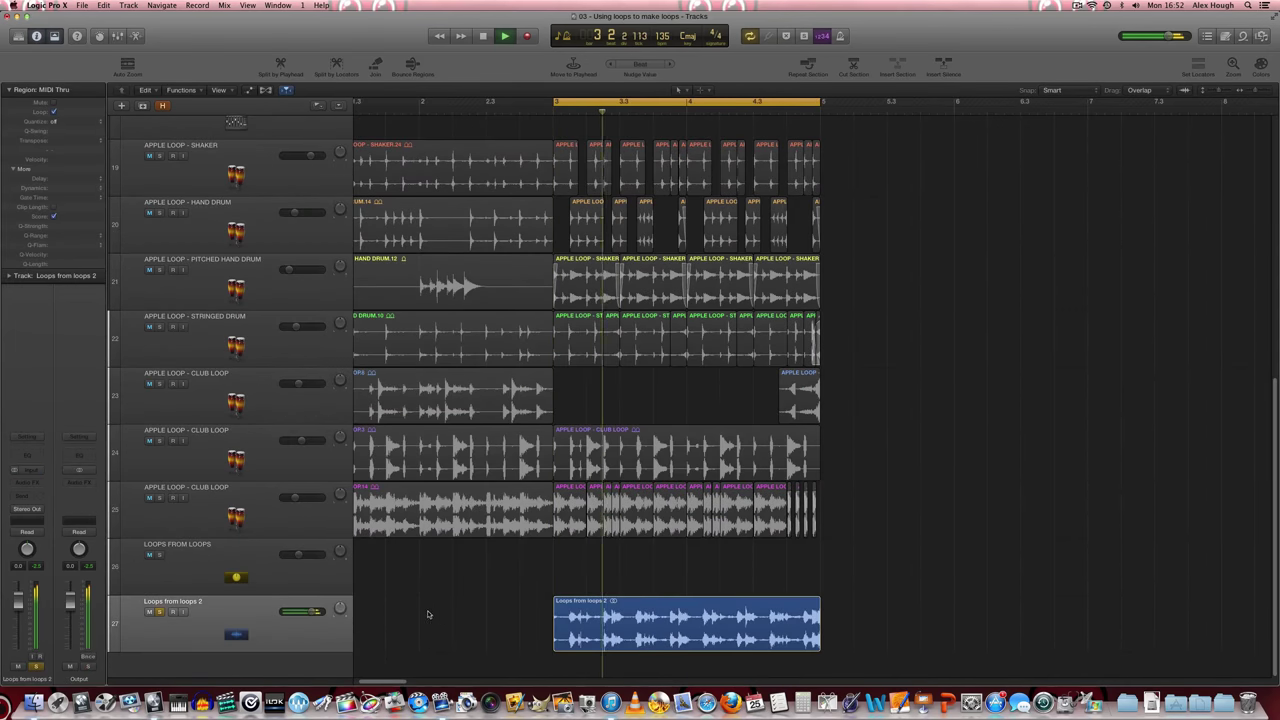
left_click(230, 630)
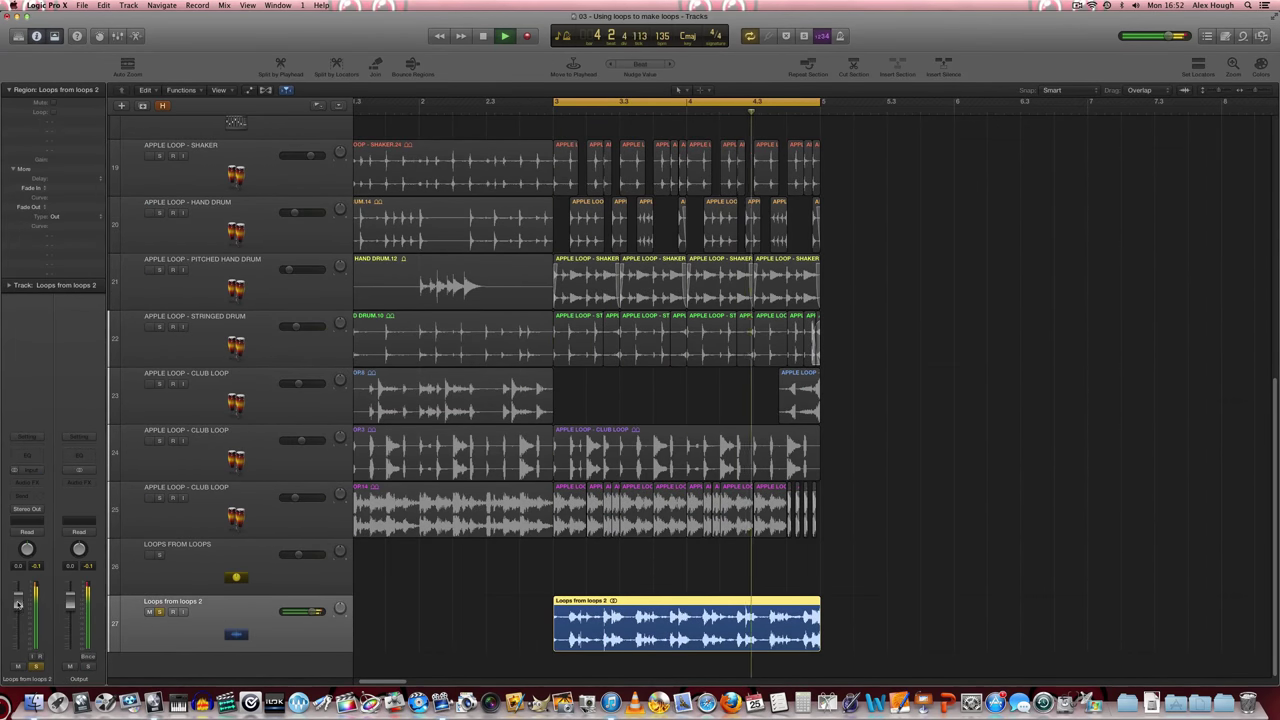
left_click_drag(18, 603, 18, 618)
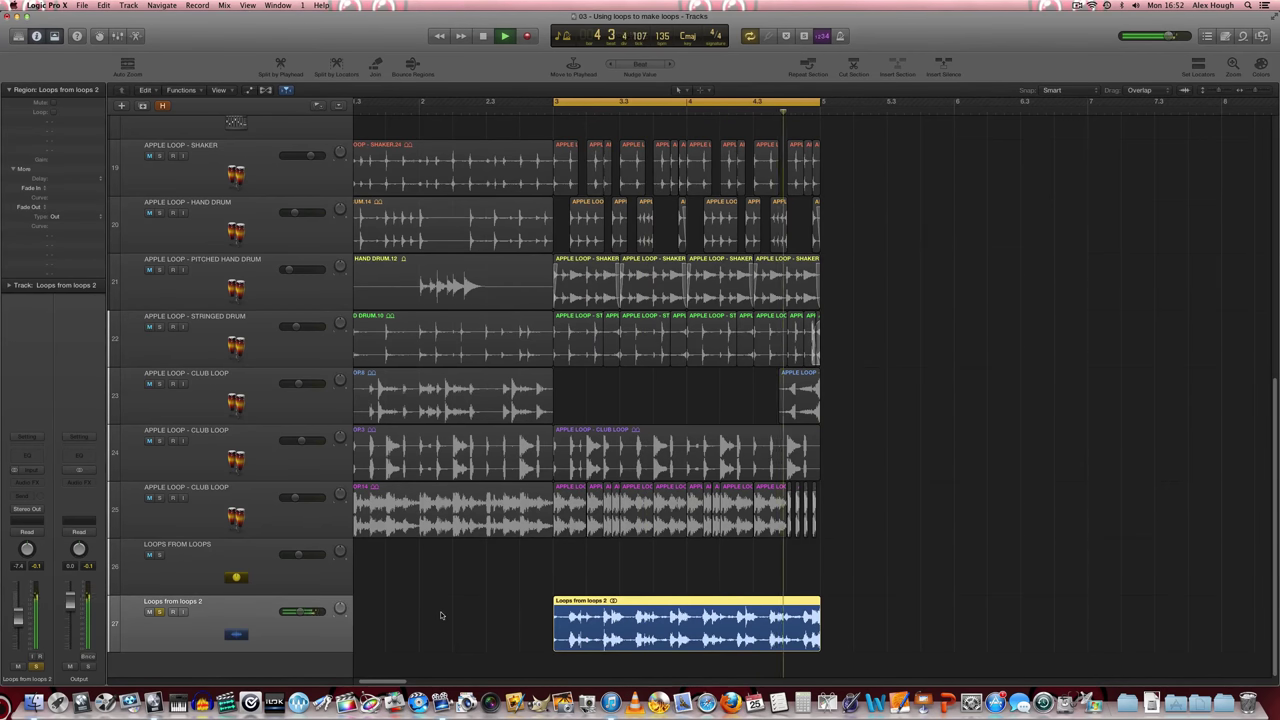
key("space")
- Move the Loops from loops 2 track below PERCUSSION and repeat its region from bar 17, trimming the last copy to end at bar 32
key("z")
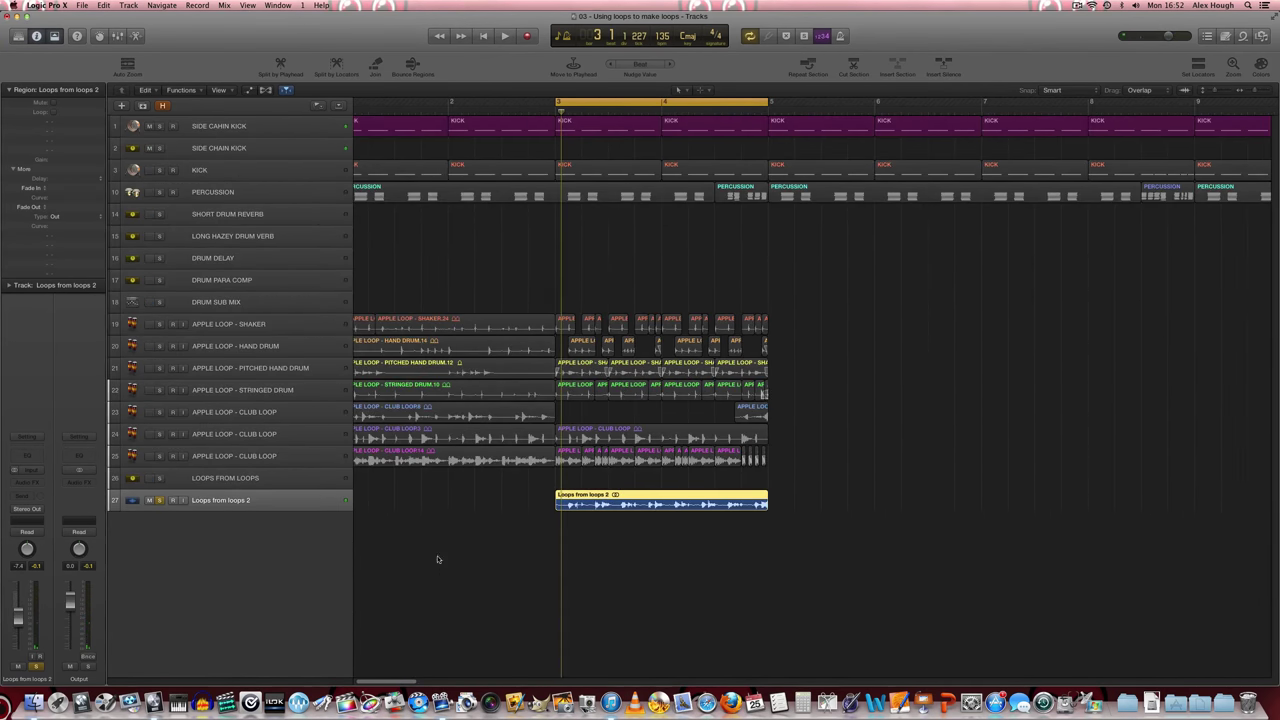
left_click_drag(237, 505, 281, 214)
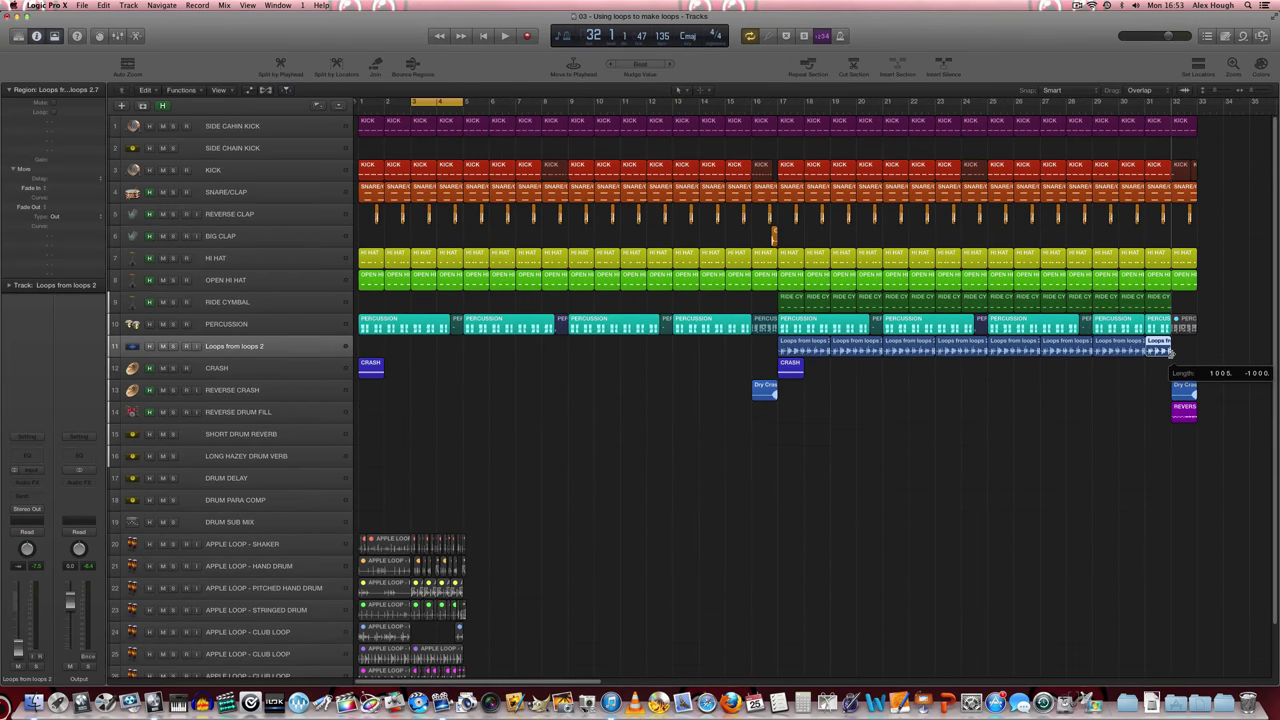
left_click_drag(1170, 350, 1170, 350)
- Cycle bars 17 to 25 and blend Loops from loops 2 into the drums at about -13.8 dB, using mute to check the level
left_click(795, 140)
left_click_drag(782, 101, 988, 104)
key("space")
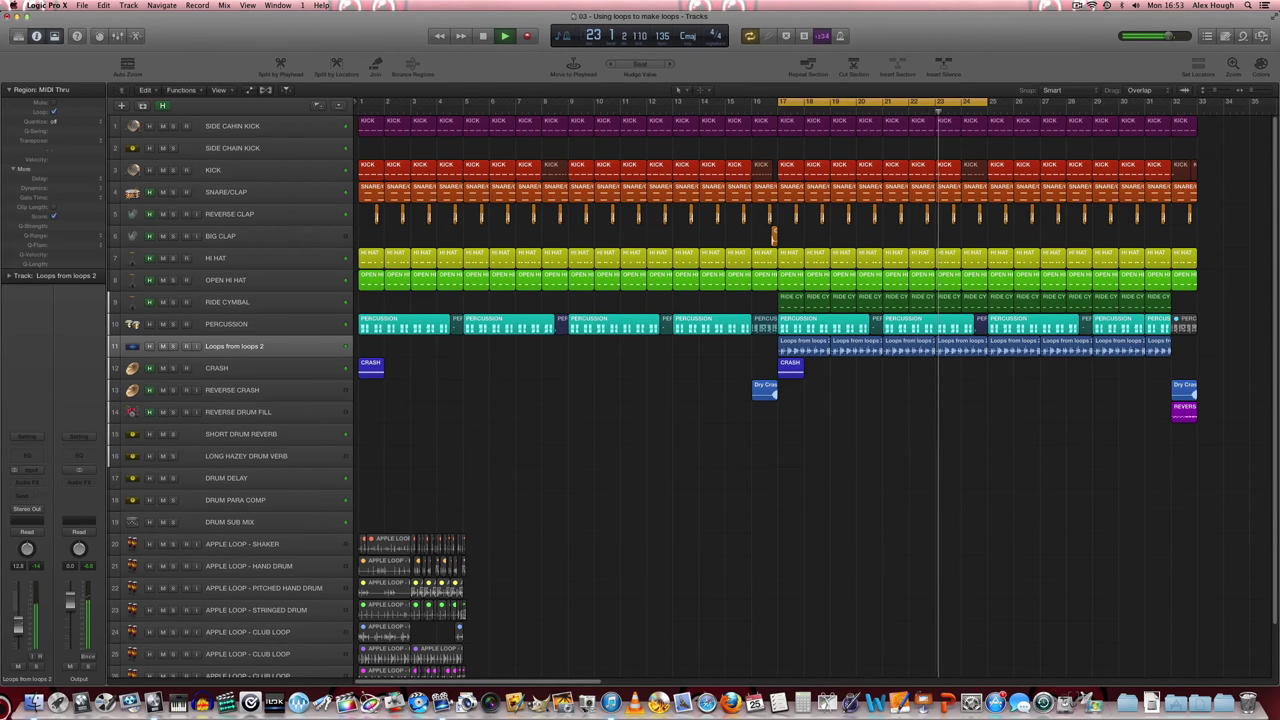
left_click(18, 667)
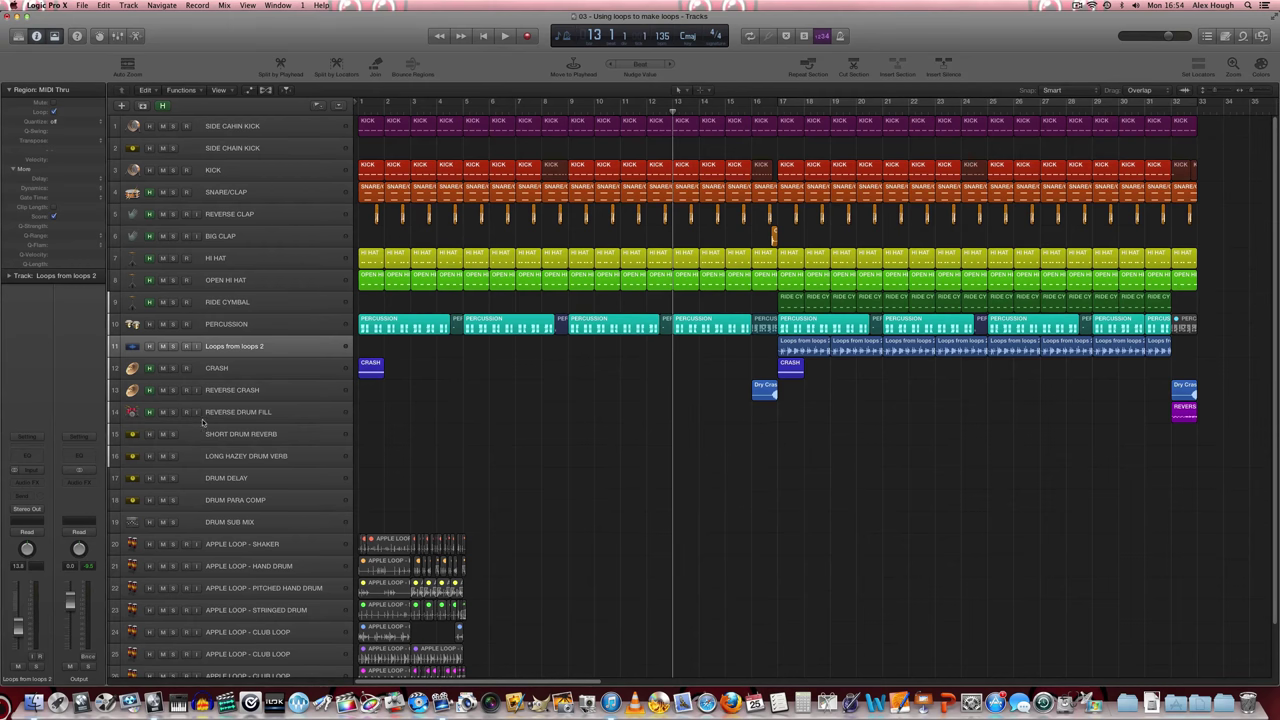
- Play the drum arrangement from bar 13 and set the cycle range to bars 17 to 33 around the Loops from loops 2 copies
key("space")
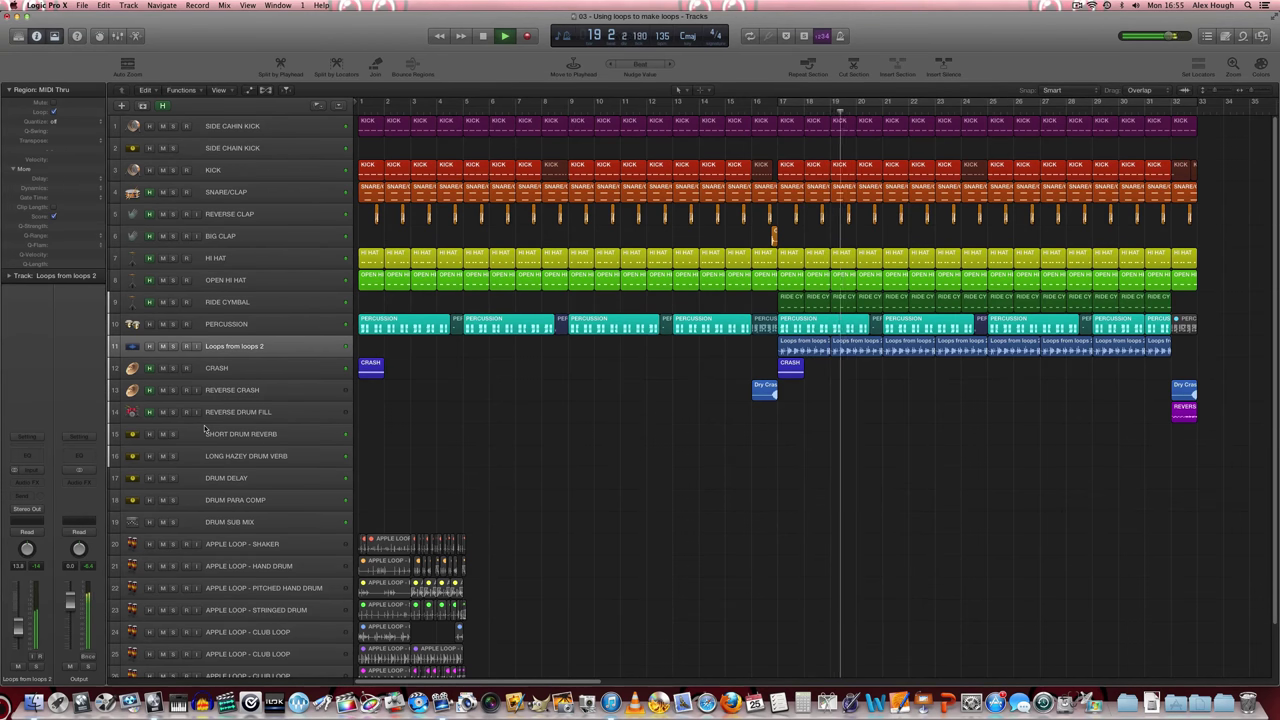
left_click(228, 348)
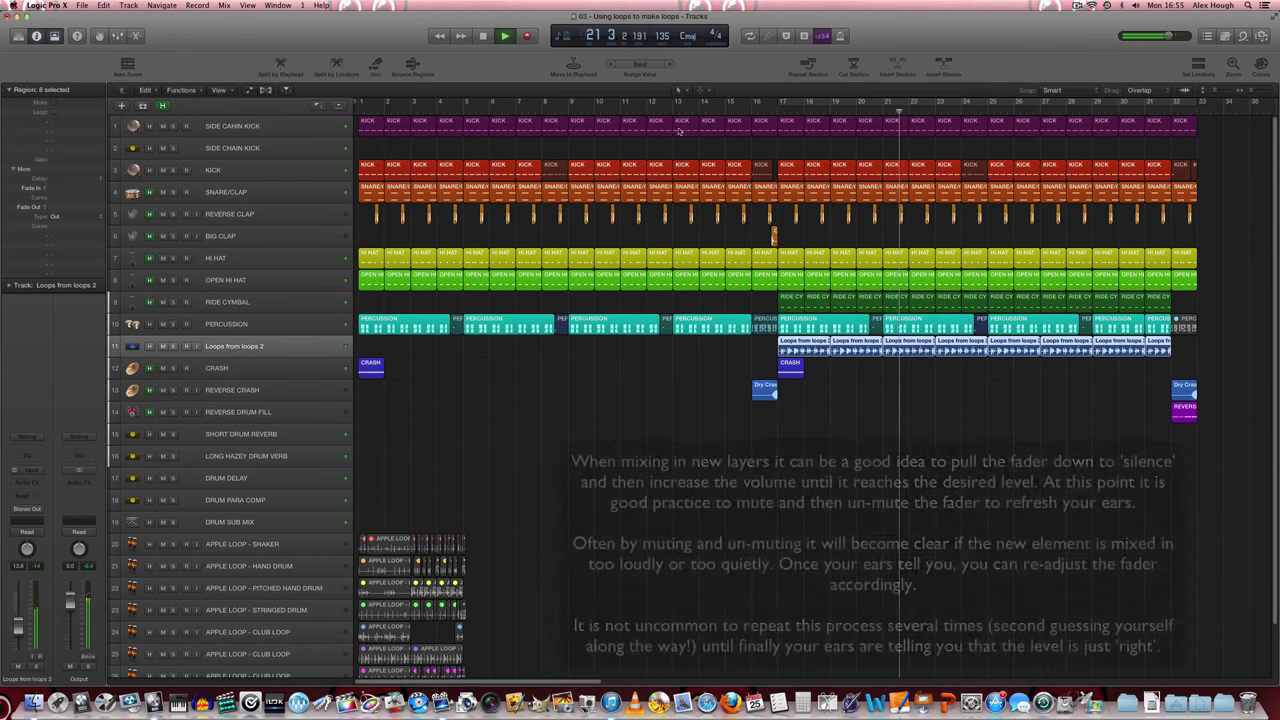
left_click(778, 102)
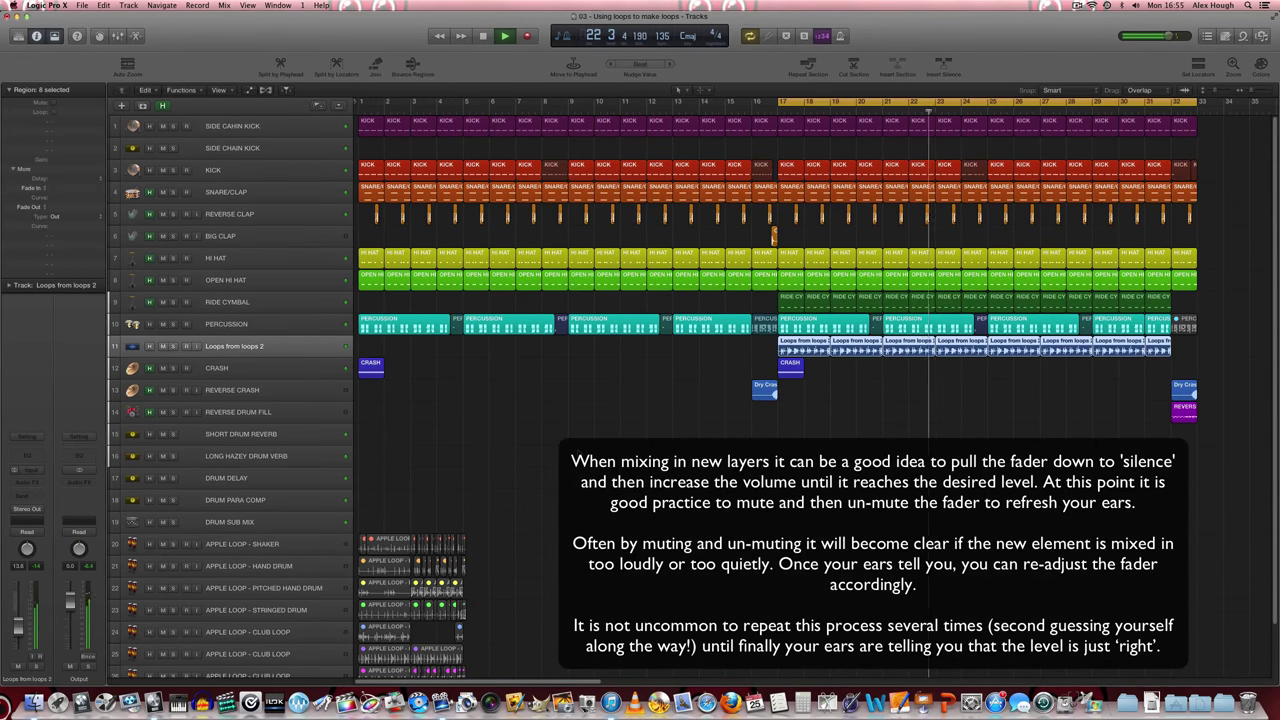
left_click(932, 446)
- Mute and unmute the Loops from loops 2 track during playback to compare the arrangement with and without it
left_click(236, 349)
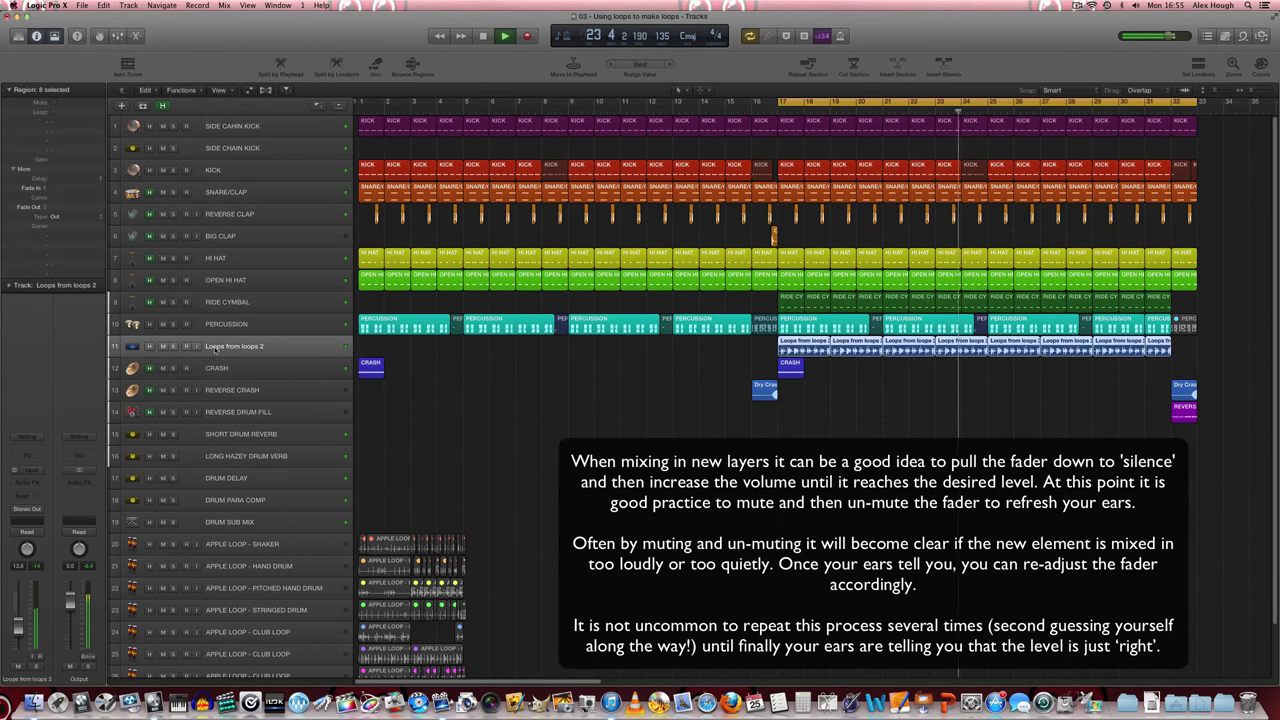
left_click(163, 346)
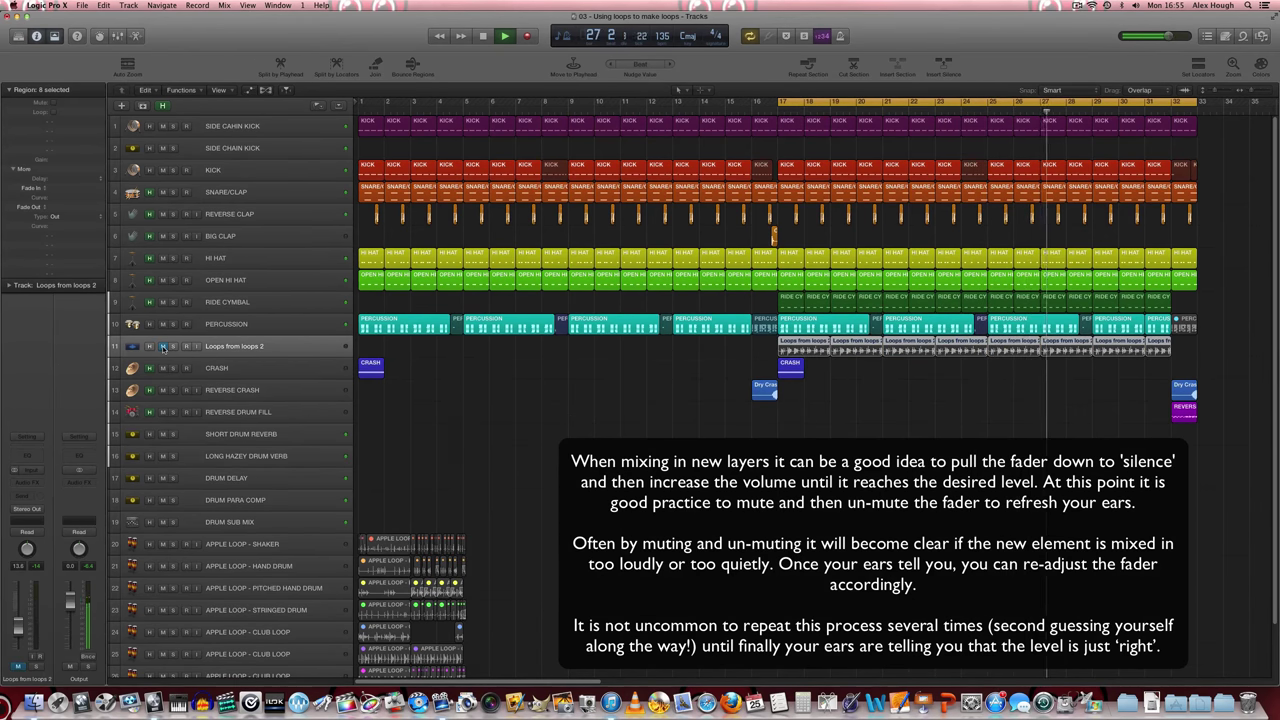
left_click(163, 346)
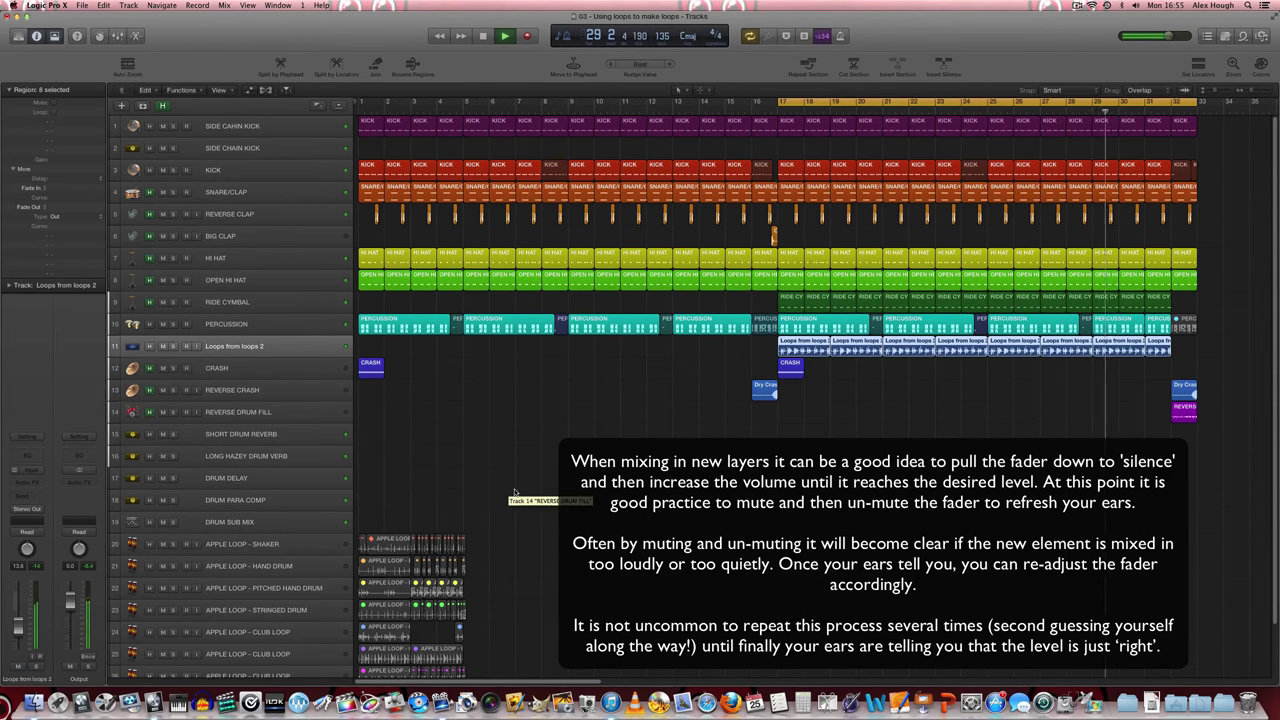
left_click(545, 471)
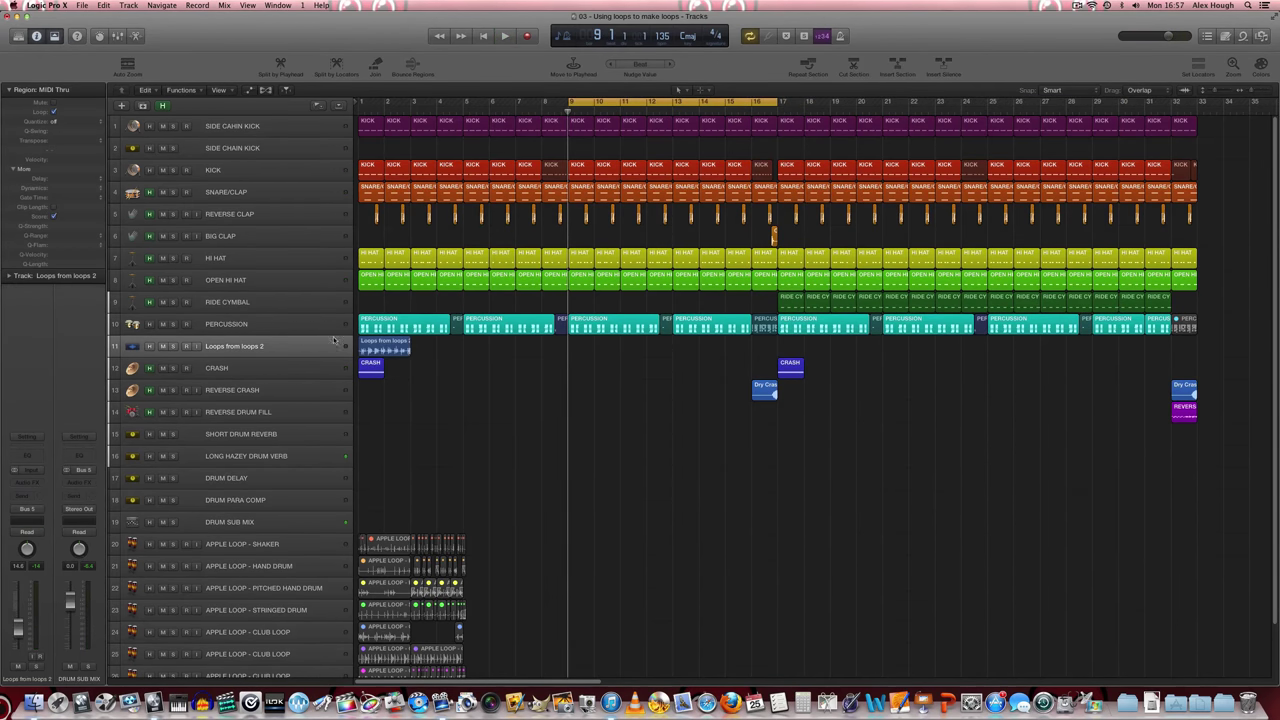
- Turn off the cycle range and return the playhead to the start of the arrangement
left_click(380, 348)
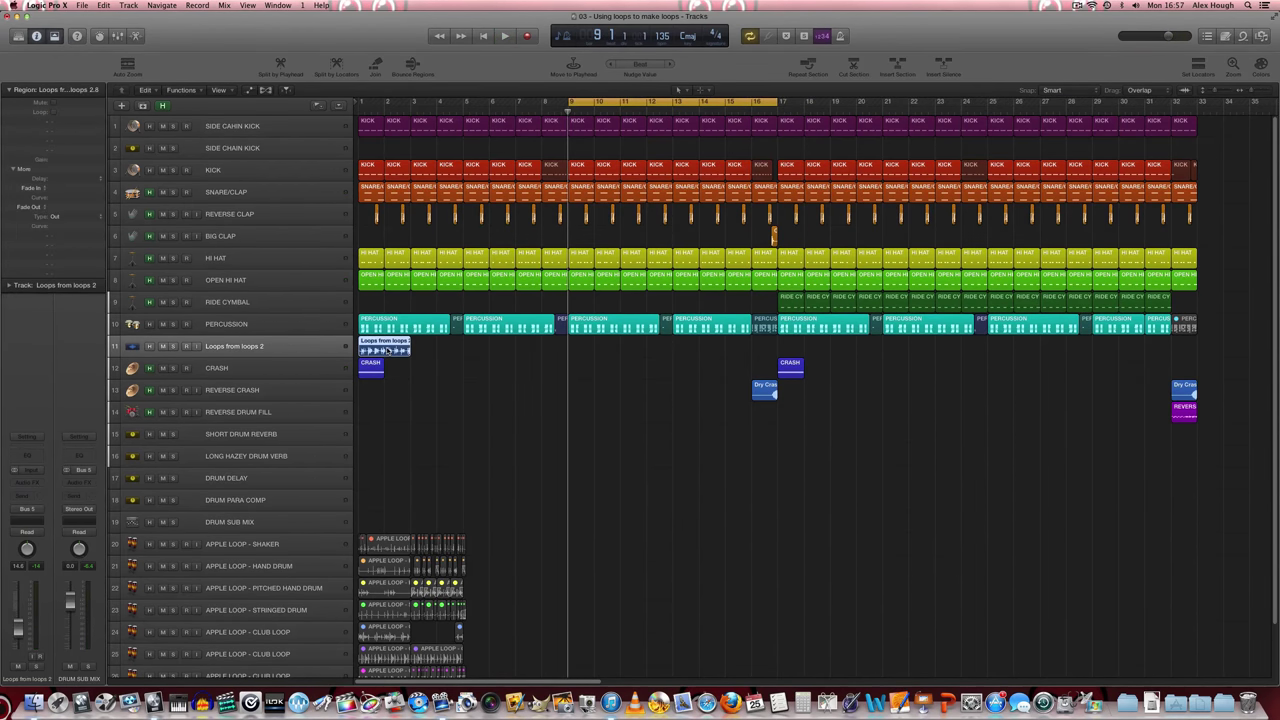
left_click(640, 101)
left_click(437, 462)
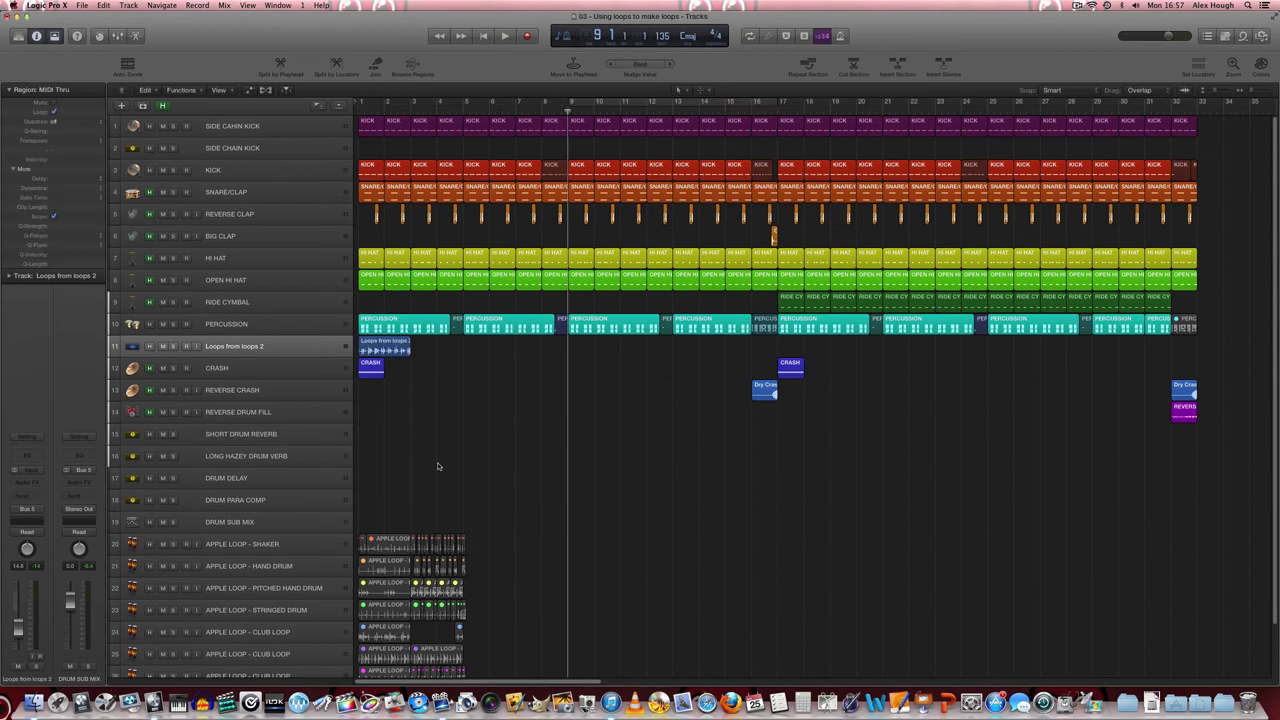
key("Return")
- Convert the Loops from loops 2 audio region to a new sampler track, with zones from transient markers and trigger notes C1 to G8
left_click(392, 354)
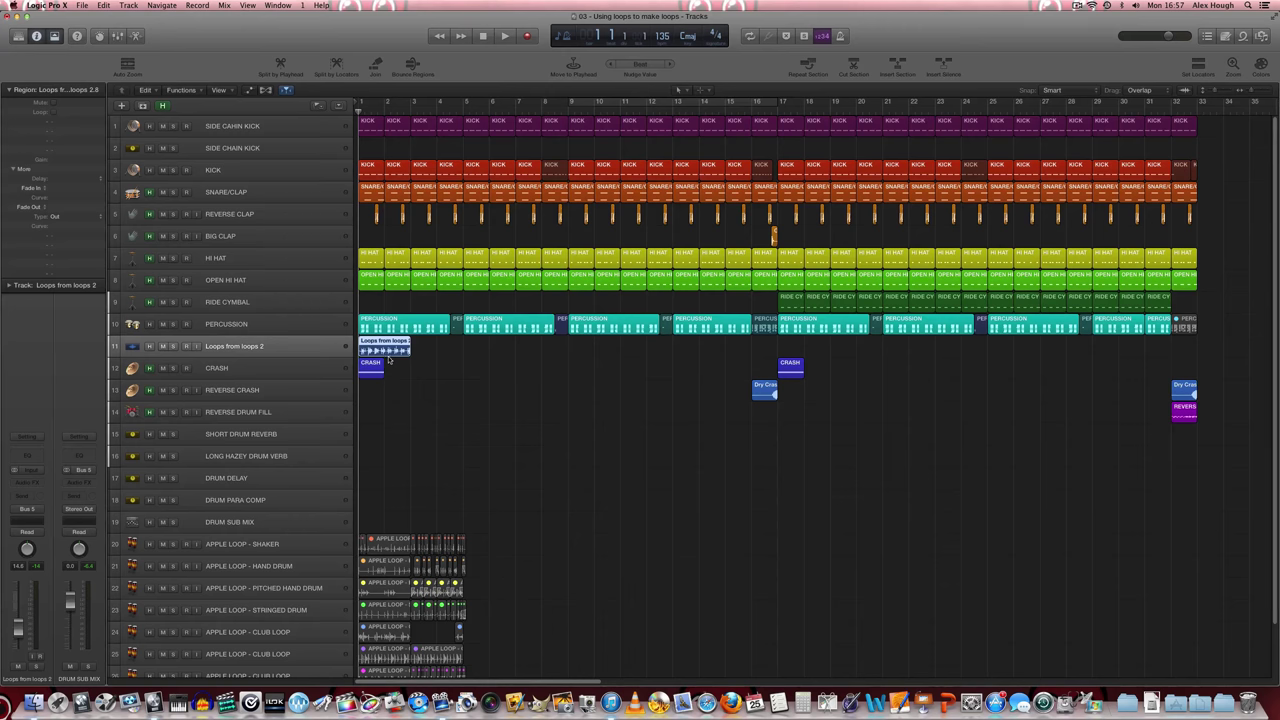
key("z")
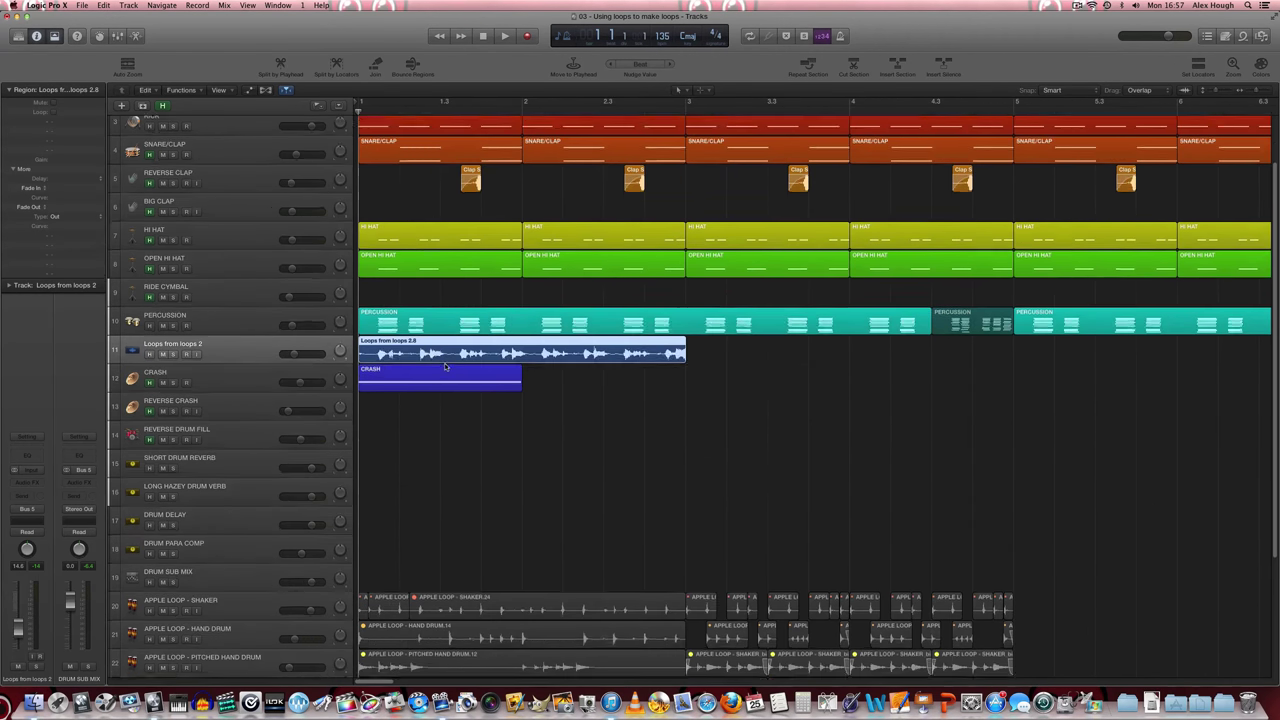
key("super+Left")
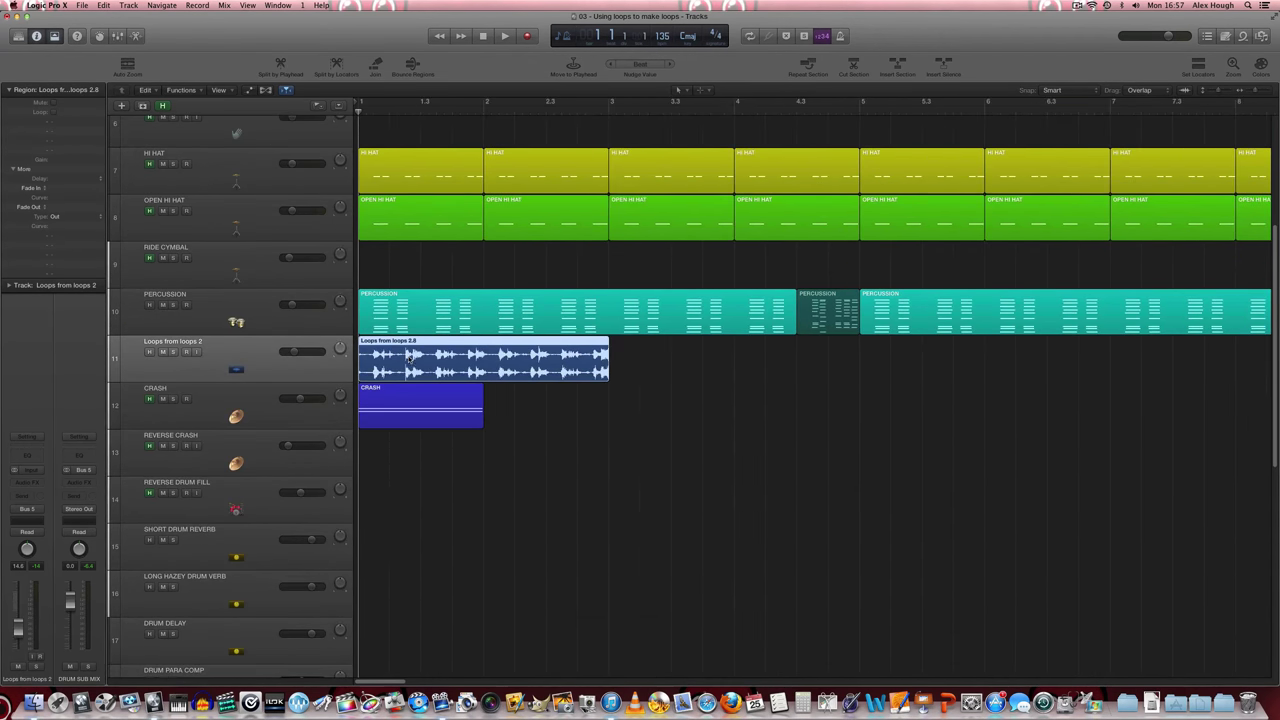
right_click(414, 353)
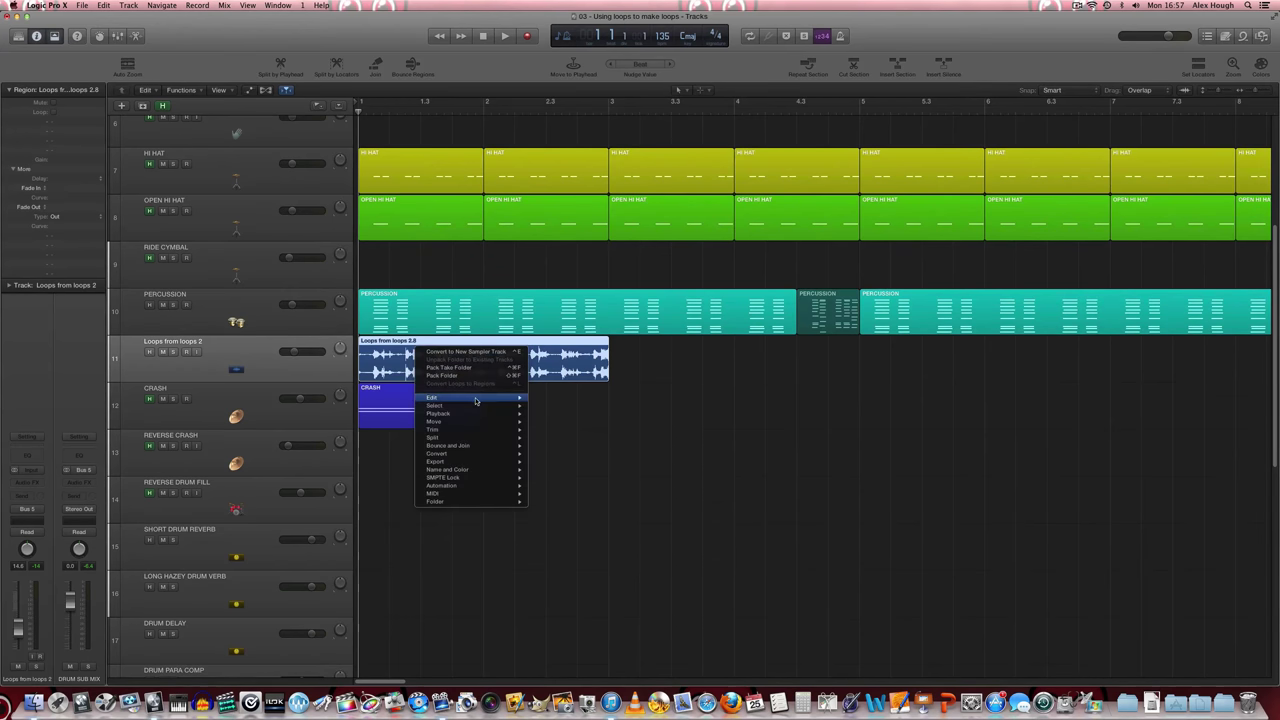
left_click(498, 352)
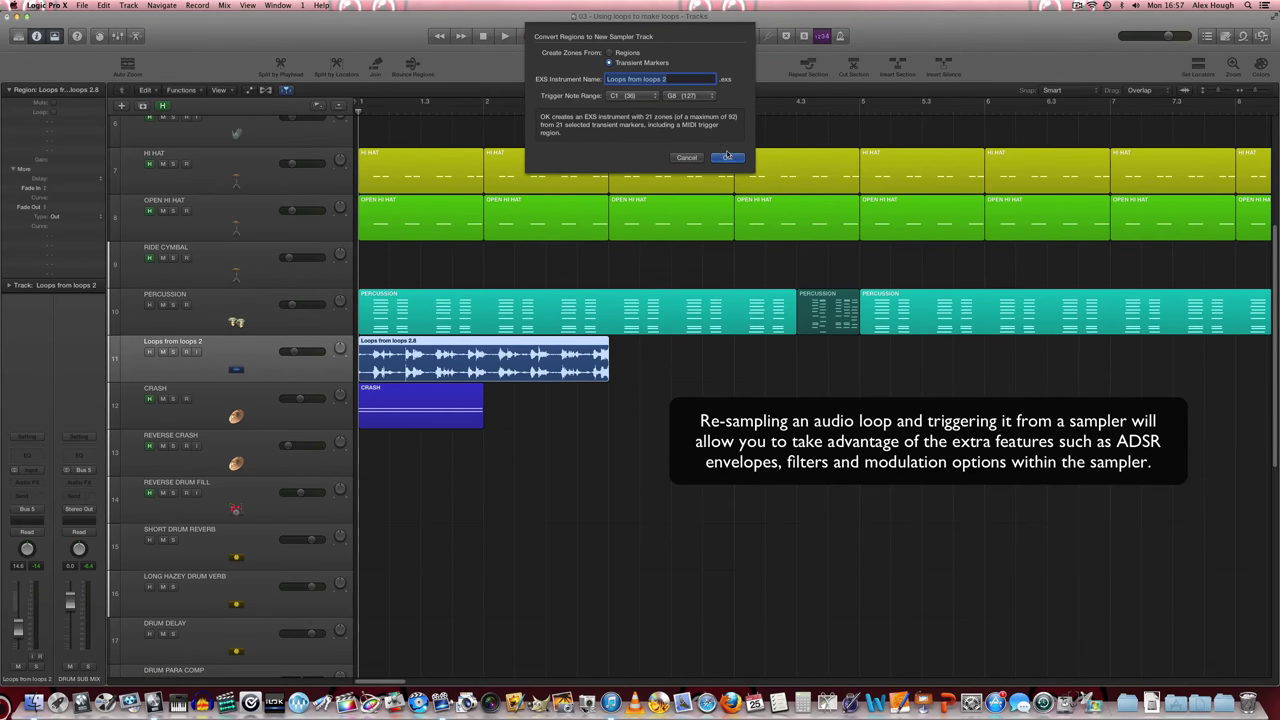
left_click(728, 158)
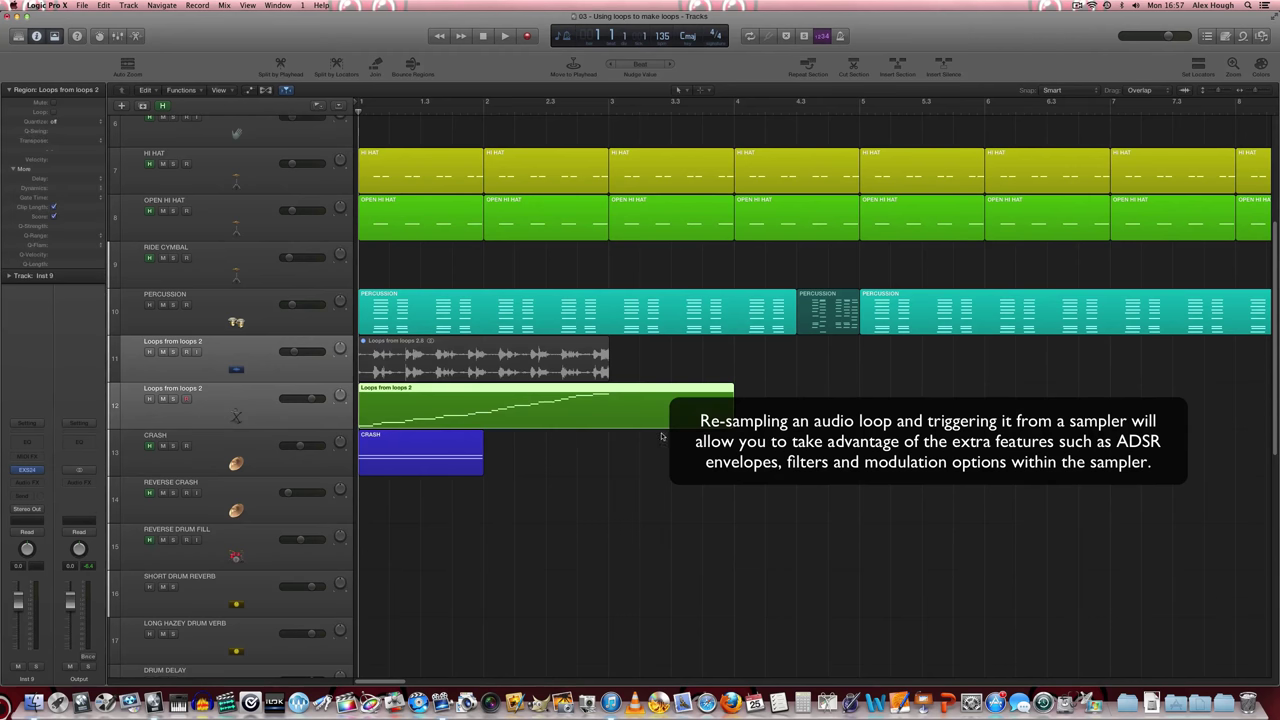
- Trim the new sampler region to end at bar 3 and play it against the original audio loop
left_click_drag(732, 410, 608, 421)
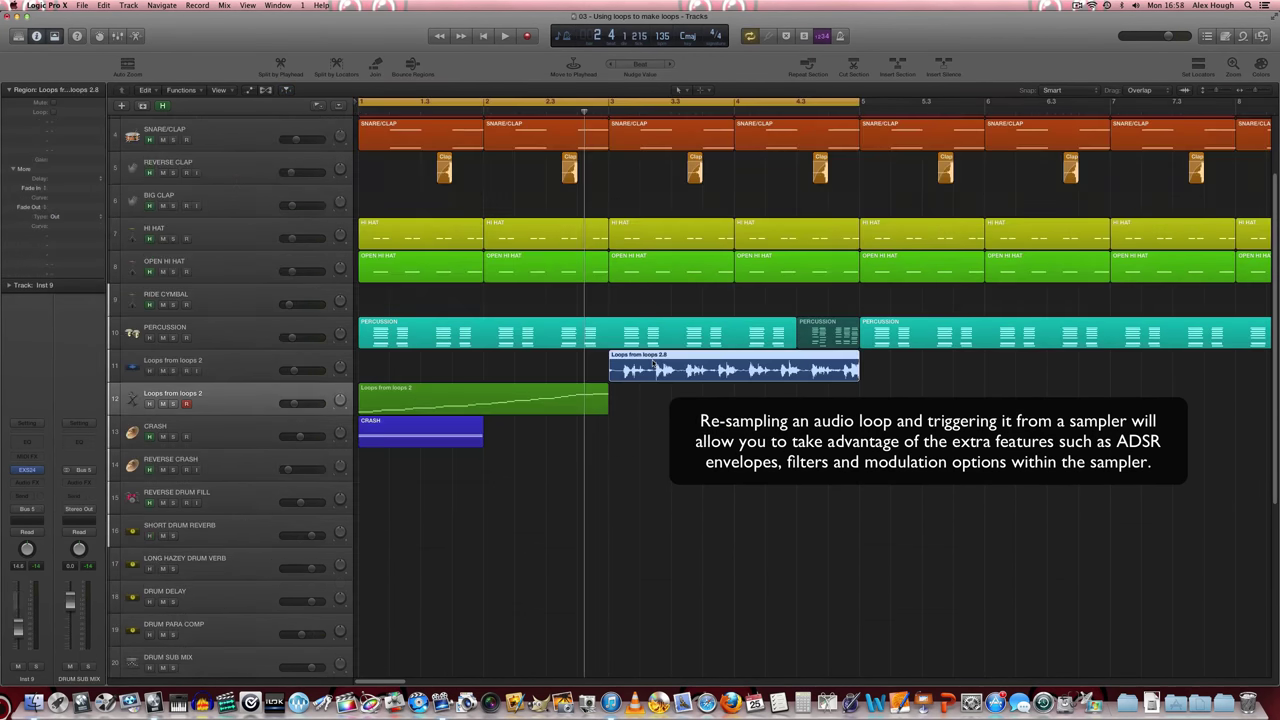
key("space")
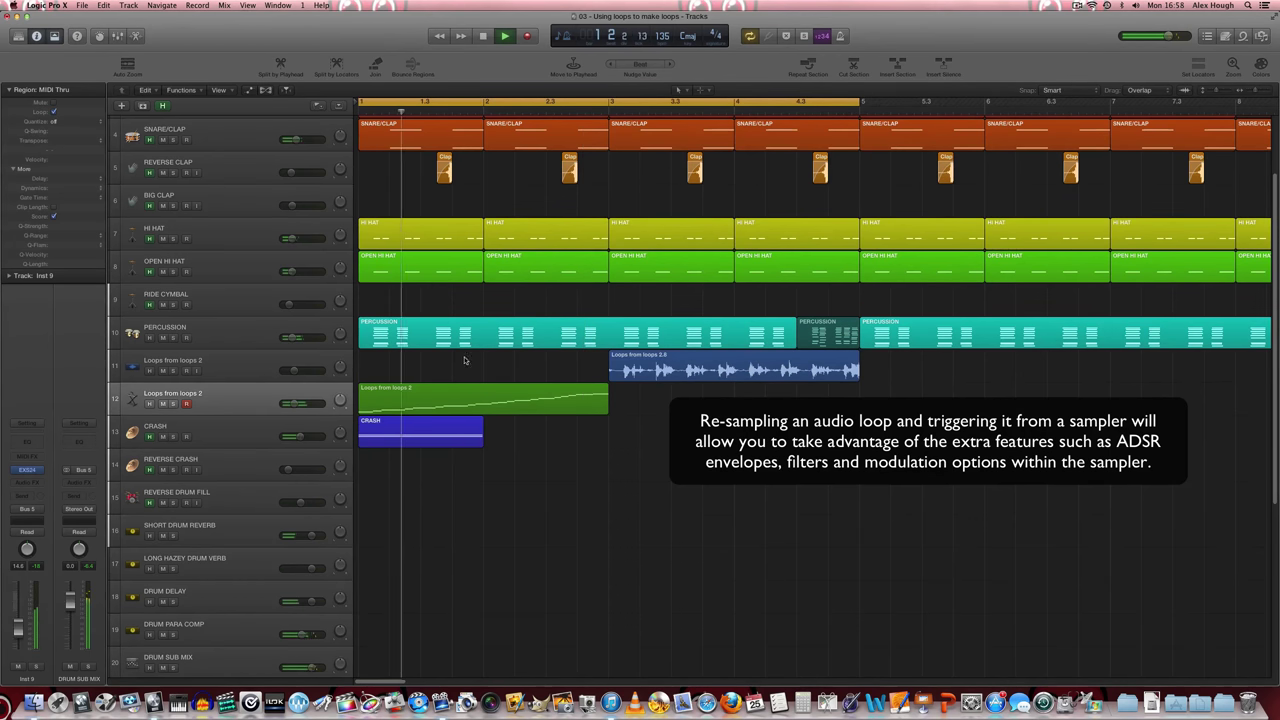
left_click(240, 366)
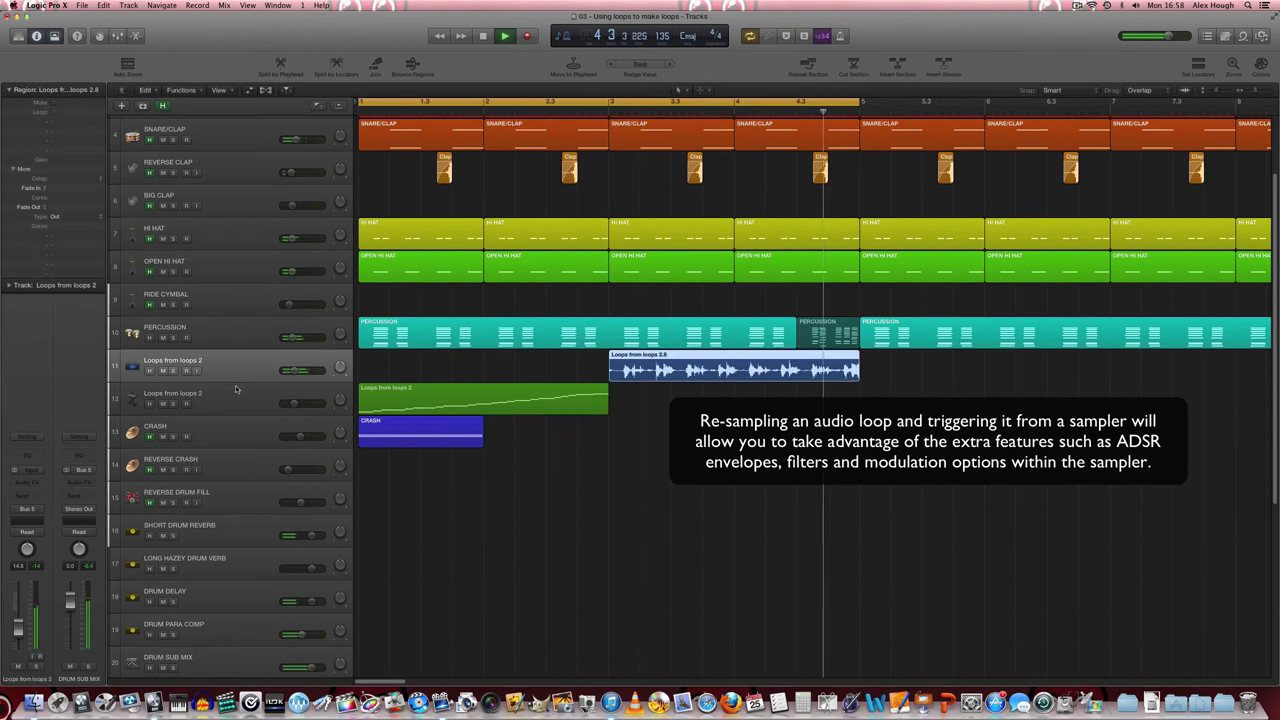
left_click(237, 389)
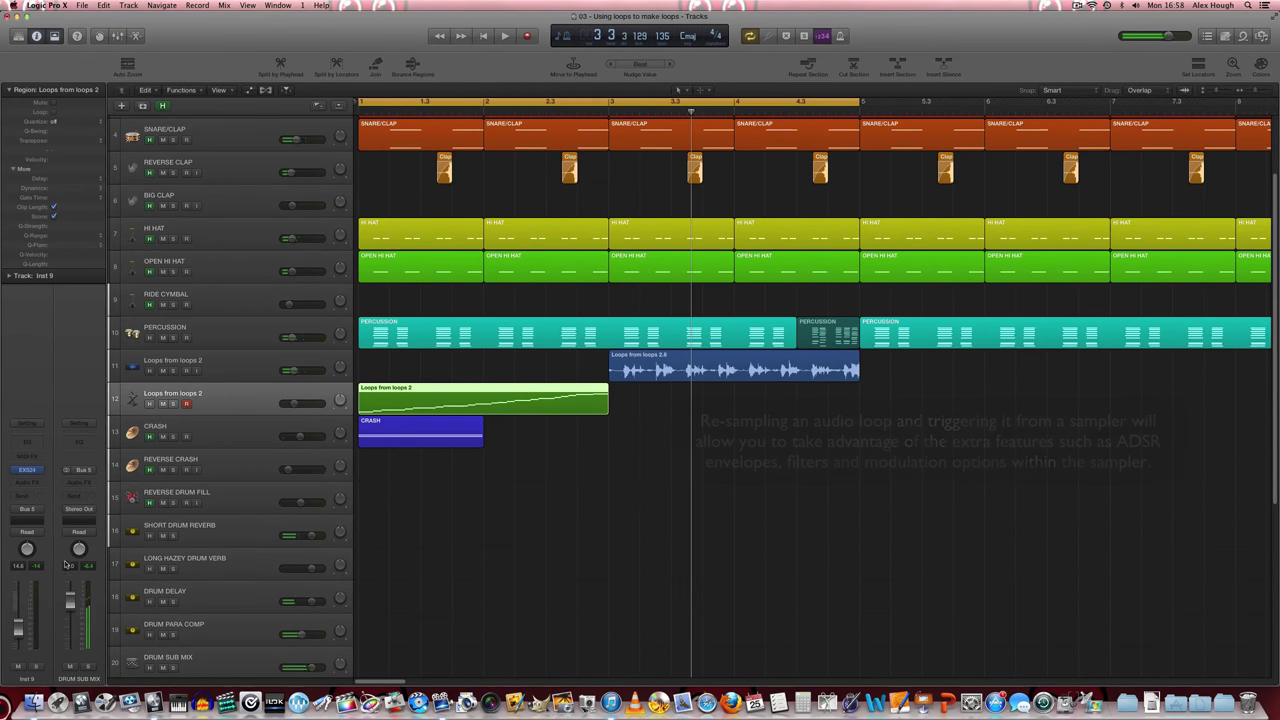
- Solo the sampler track and tighten its hits in the EXS24 by lowering the ENV2 sustain fully and slightly raising the decay
left_click(28, 470)
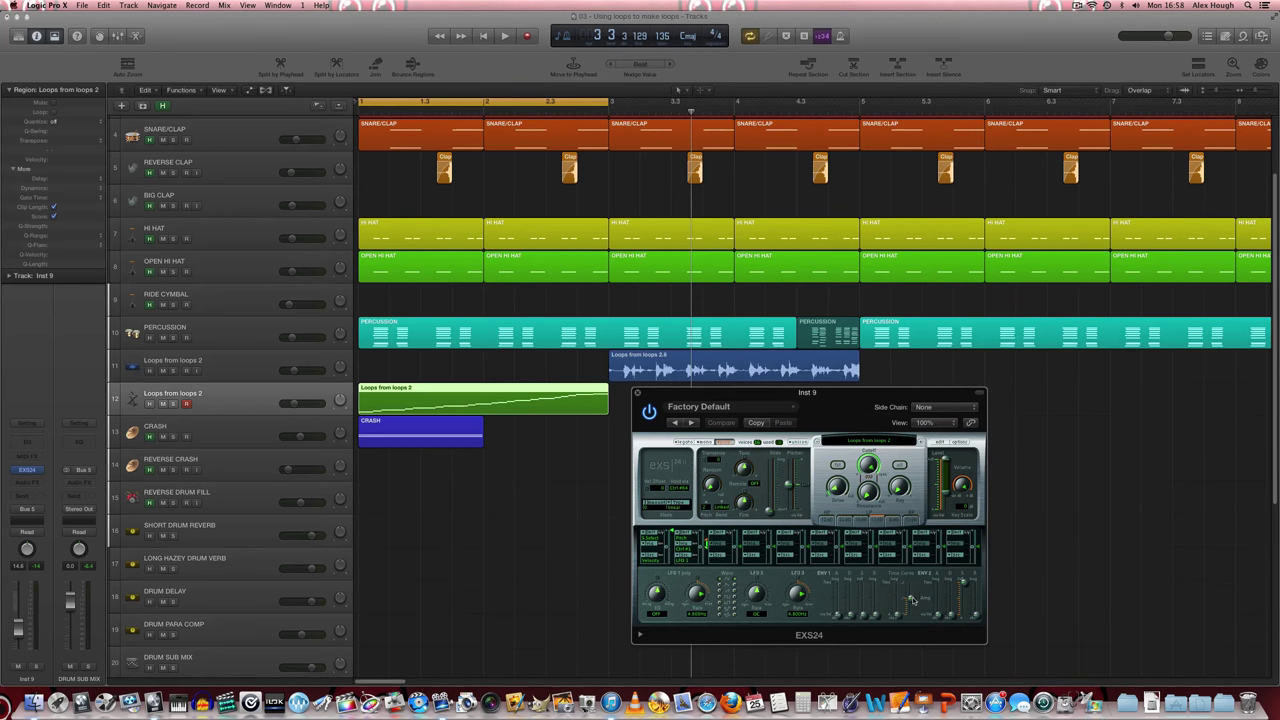
key("s")
key("space")
left_click_drag(963, 582, 910, 616)
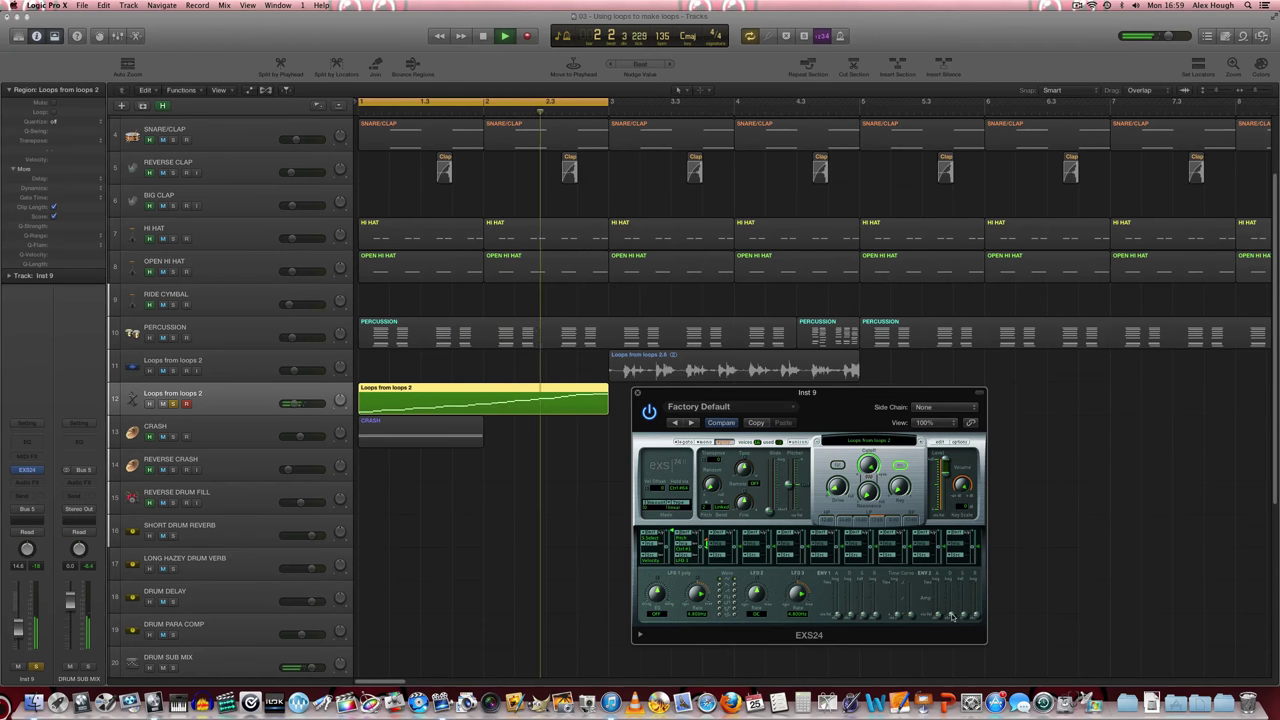
left_click_drag(952, 617, 951, 604)
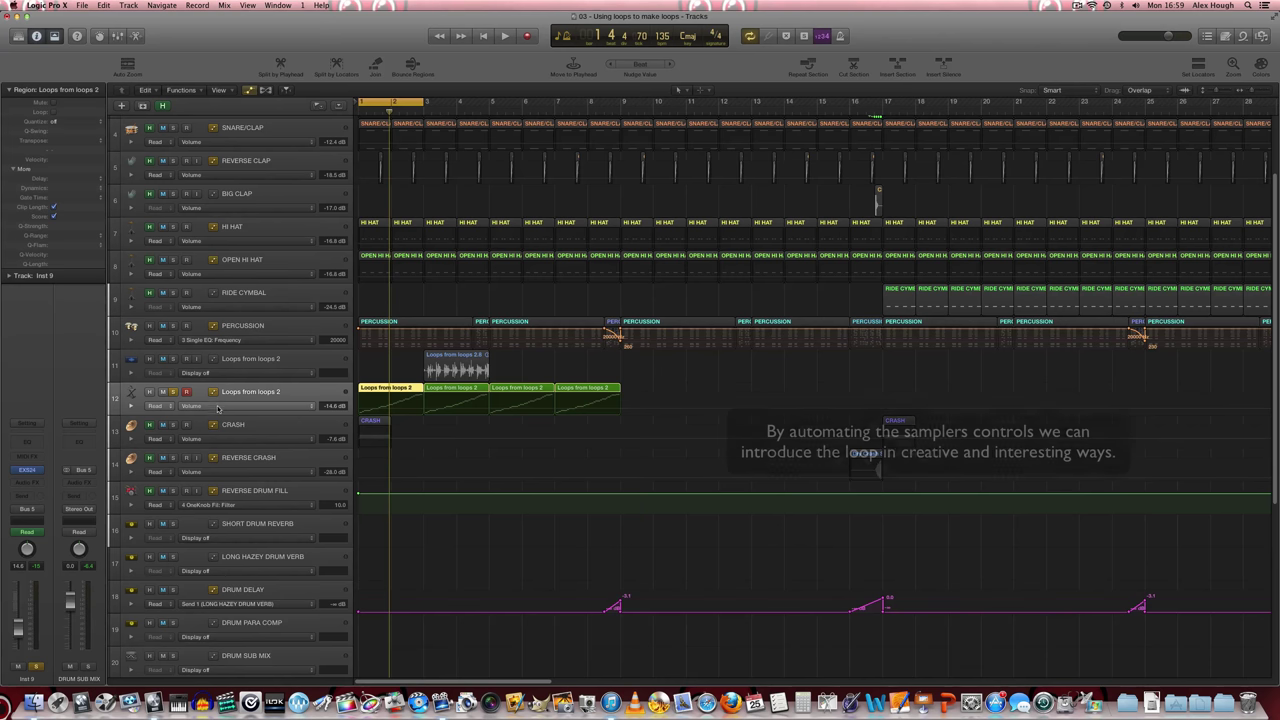
- Automate the sampler track's EXS24 Filter Cutoff as a rising ramp from bar 1 to 100% at bar 9
left_click(250, 406)
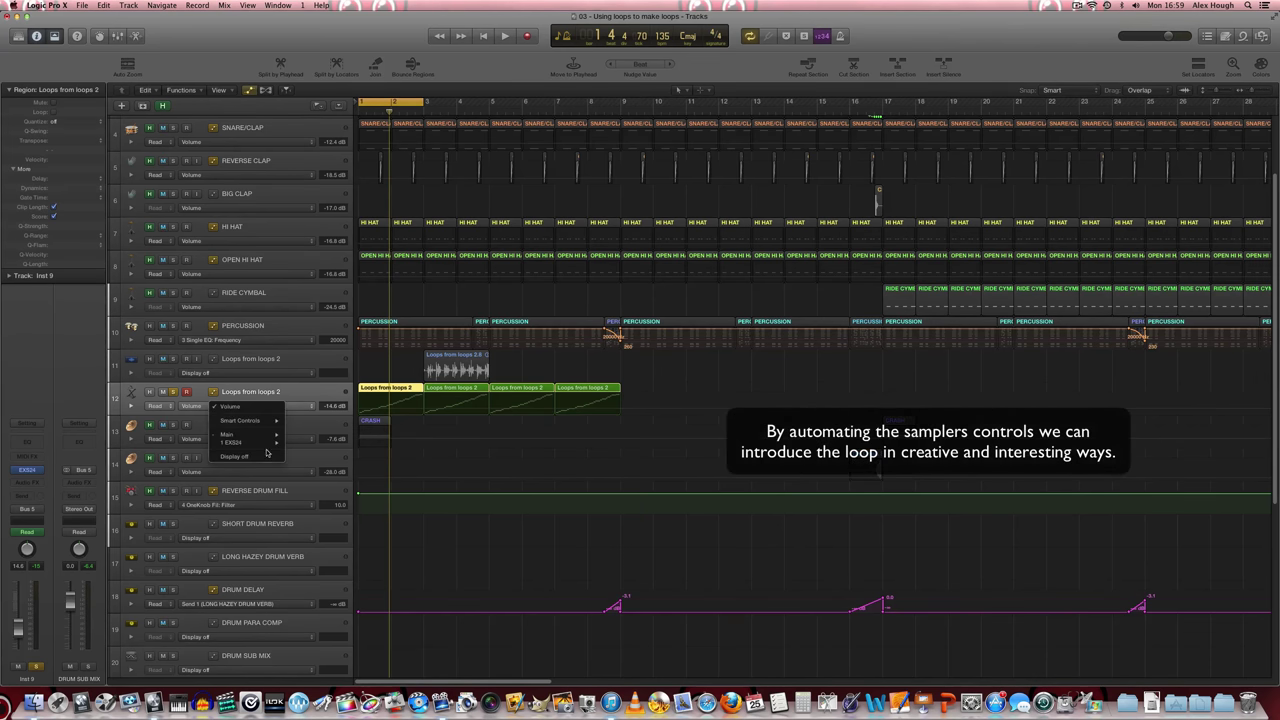
mouse_move(268, 442)
mouse_move(334, 468)
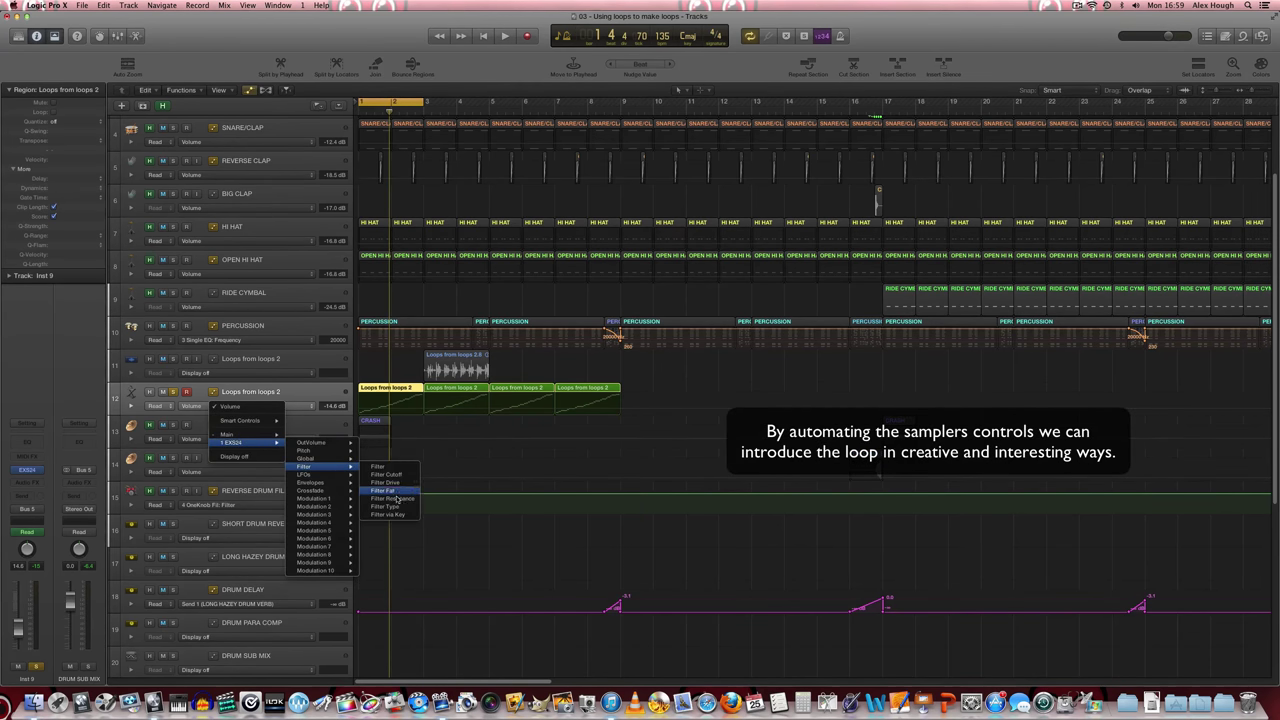
left_click(398, 476)
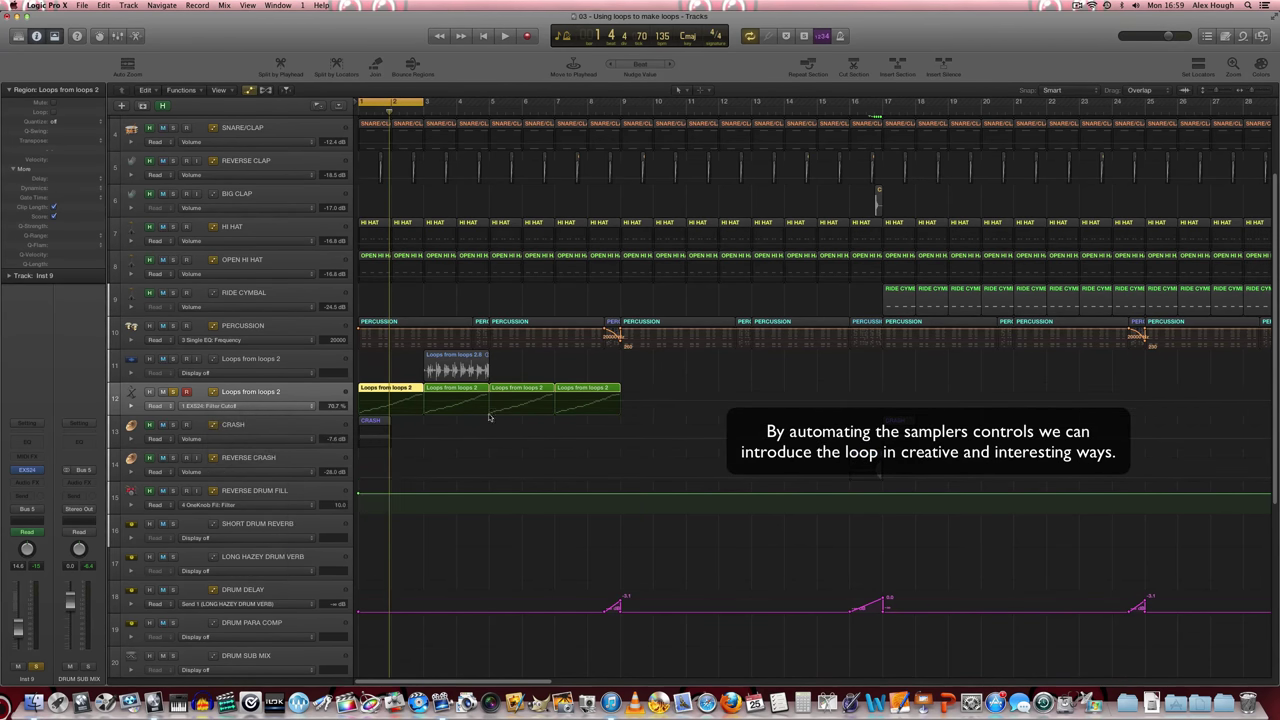
left_click(361, 404)
left_click_drag(359, 402, 359, 406)
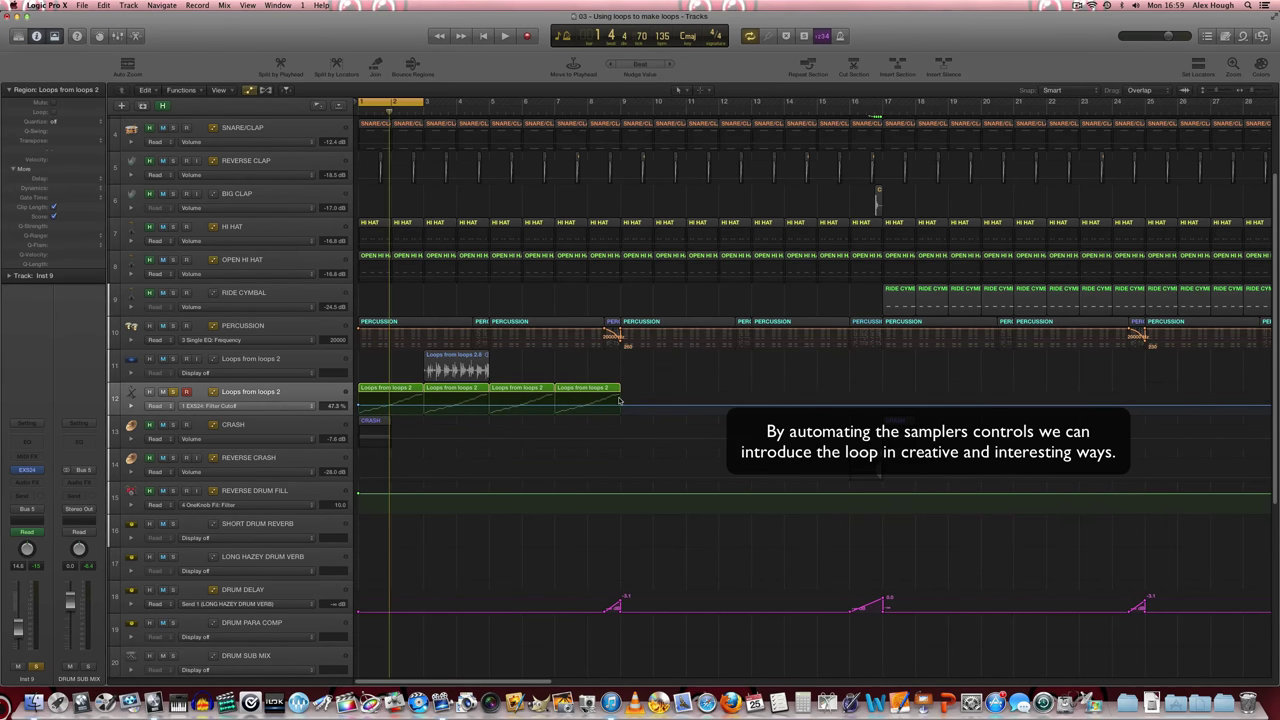
left_click_drag(620, 405, 621, 398)
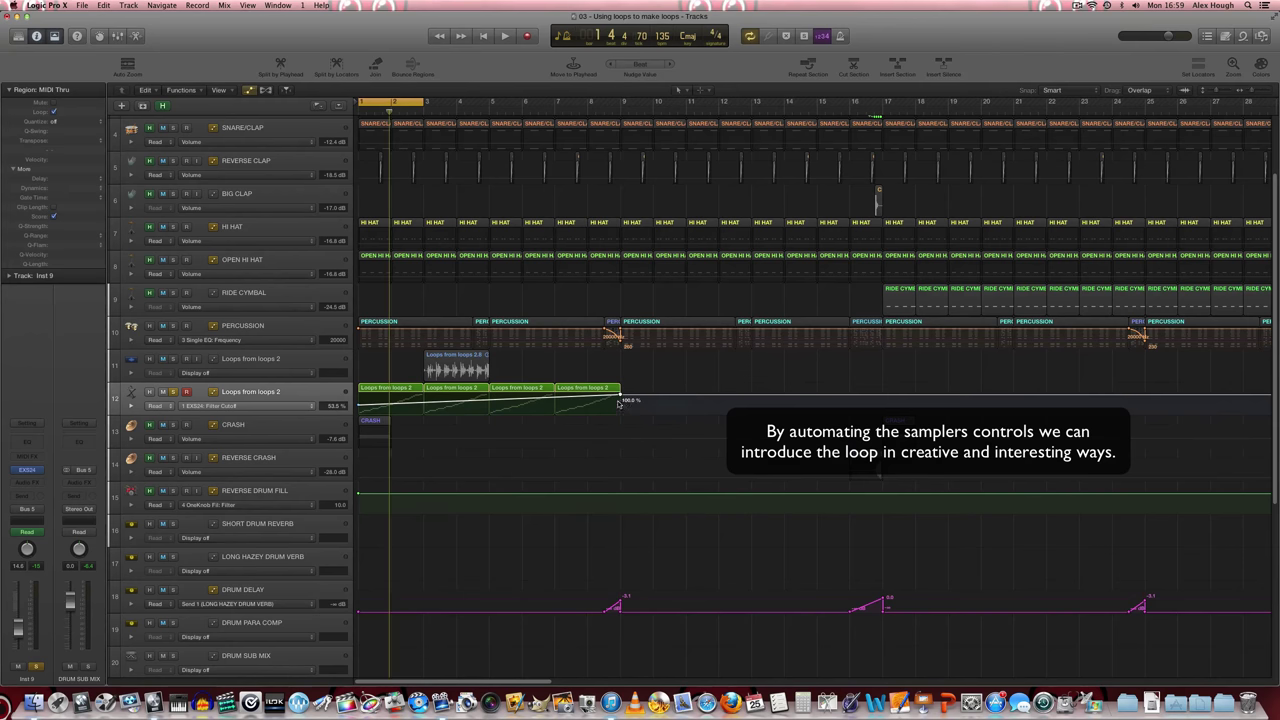
- Bend the Filter Cutoff ramp into a curve that rises slowly at first and steeply towards bar 9
key("super+Down")
key("super+Down")
key("super+Down")
key("super+Down")
key("super+Down")
key("super+Down")
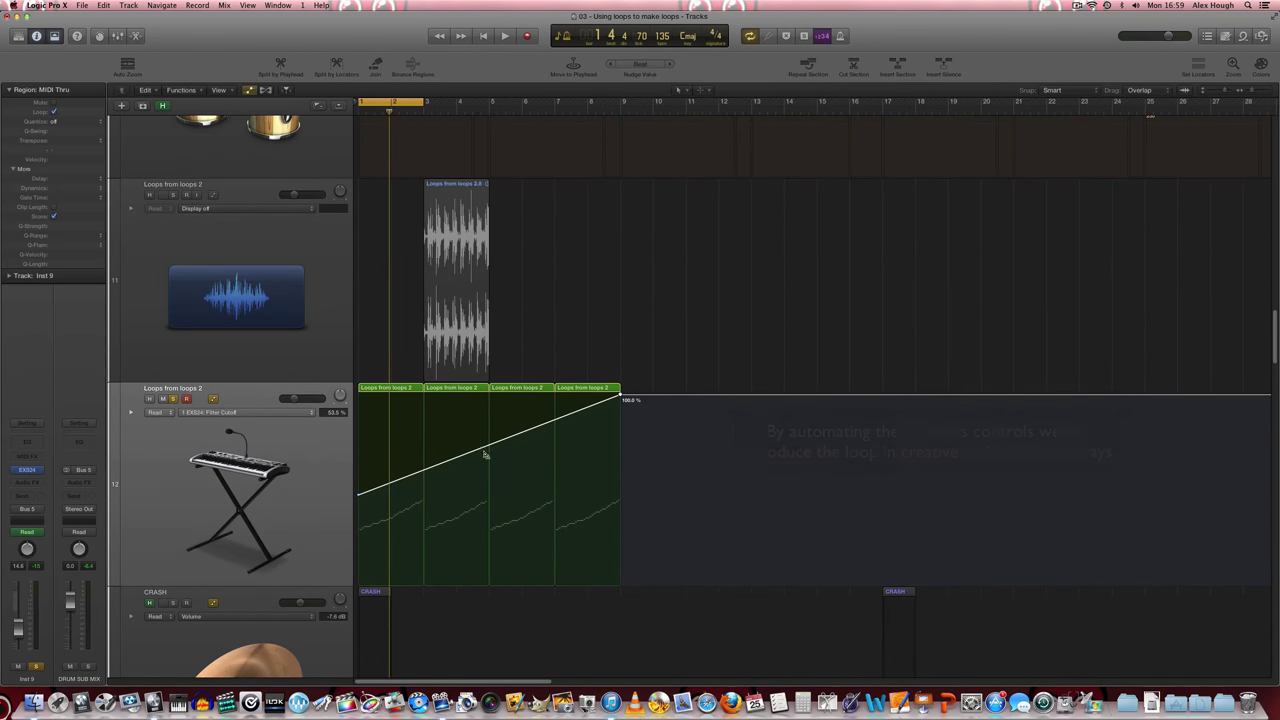
left_click_drag(486, 450, 490, 468)
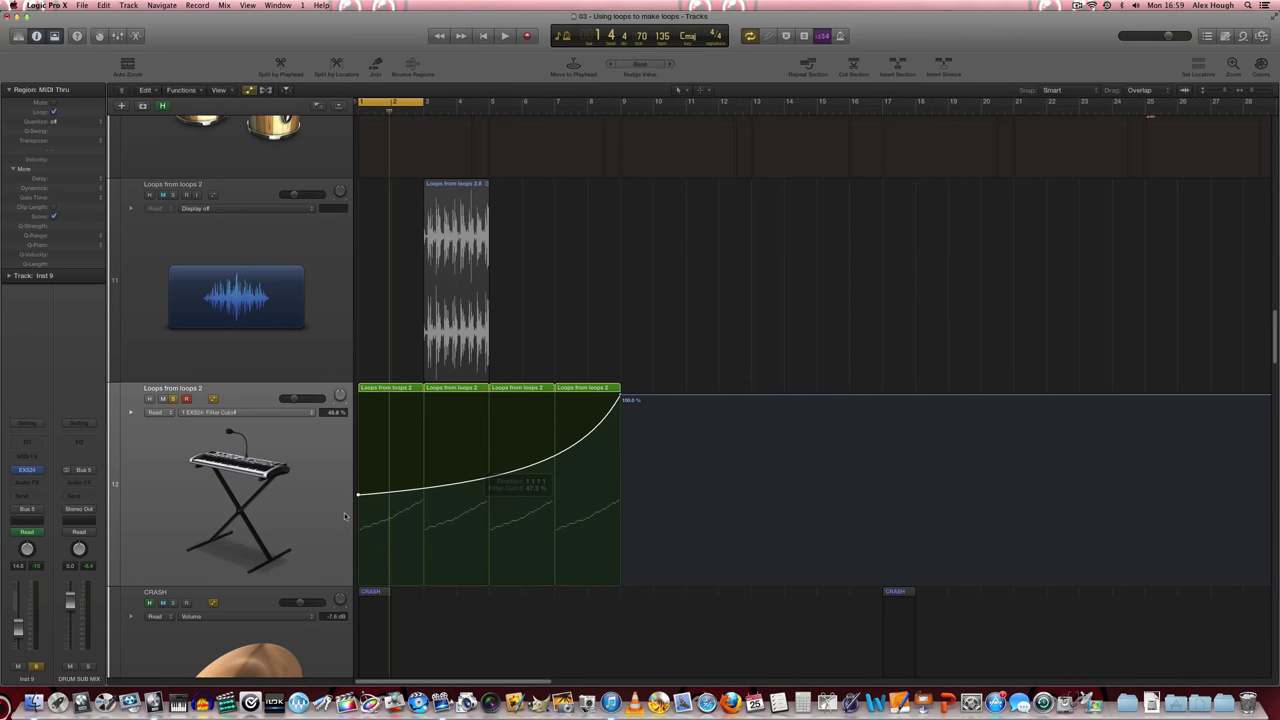
- Show a second automation lane under the sampler track and assign it to the EXS24 Env2 (Amp) Decay
key("super+Up")
key("super+Up")
left_click(130, 413)
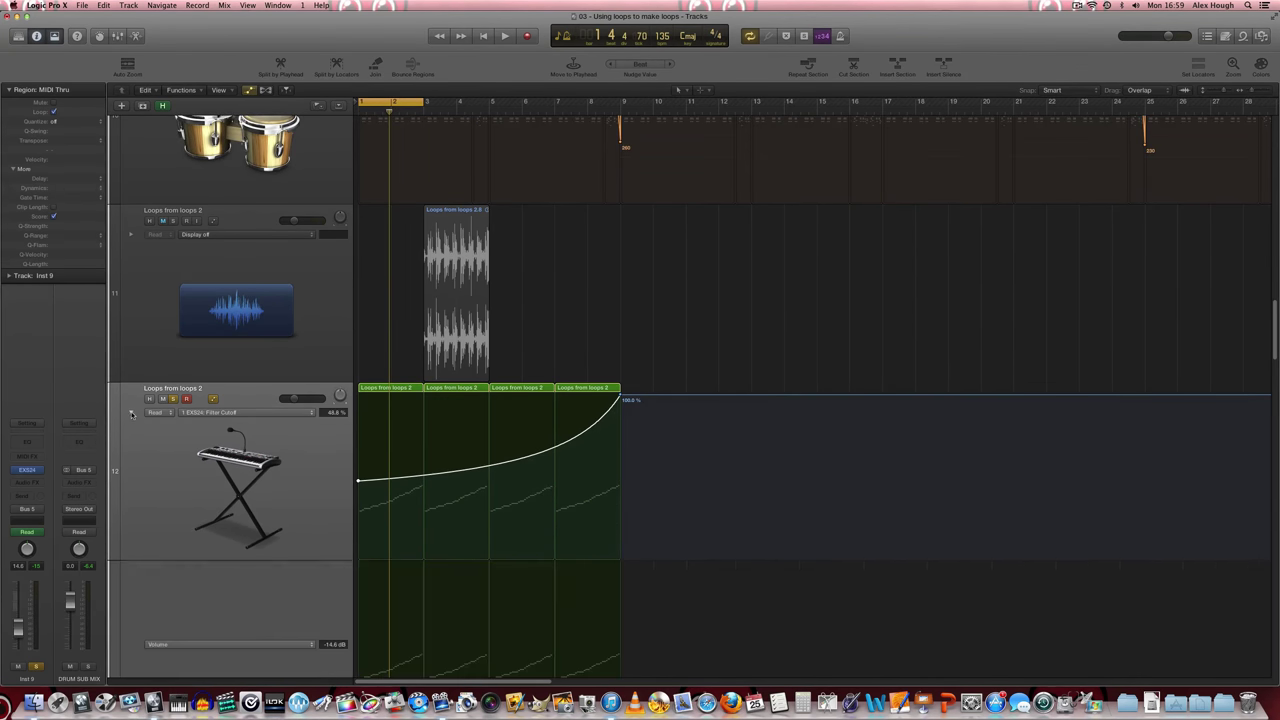
scroll(218, 532, "down", 3)
left_click(233, 555)
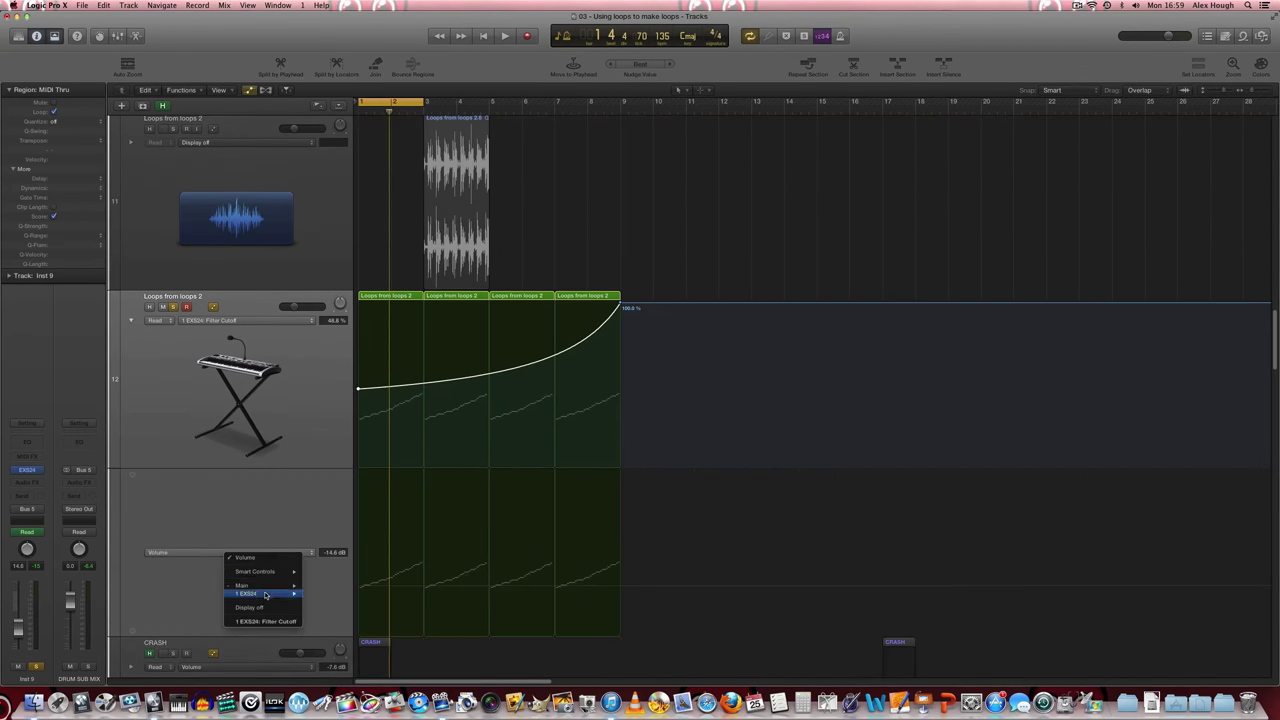
mouse_move(265, 596)
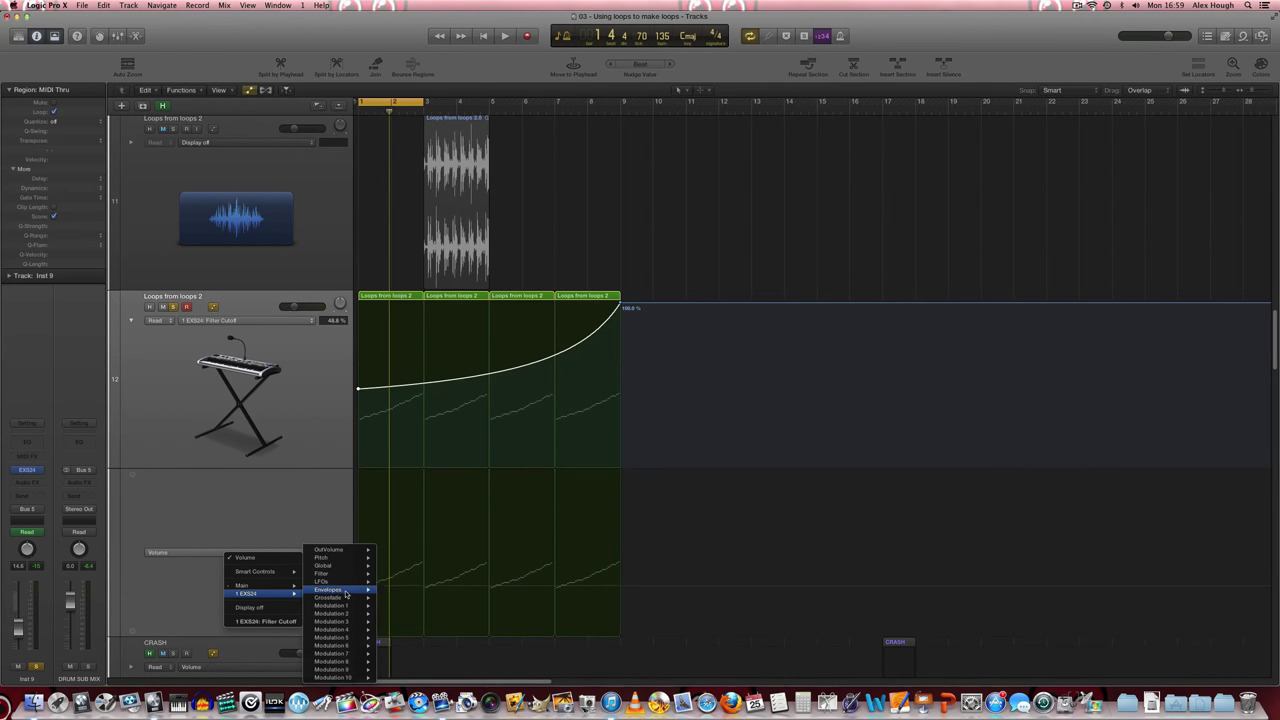
mouse_move(340, 590)
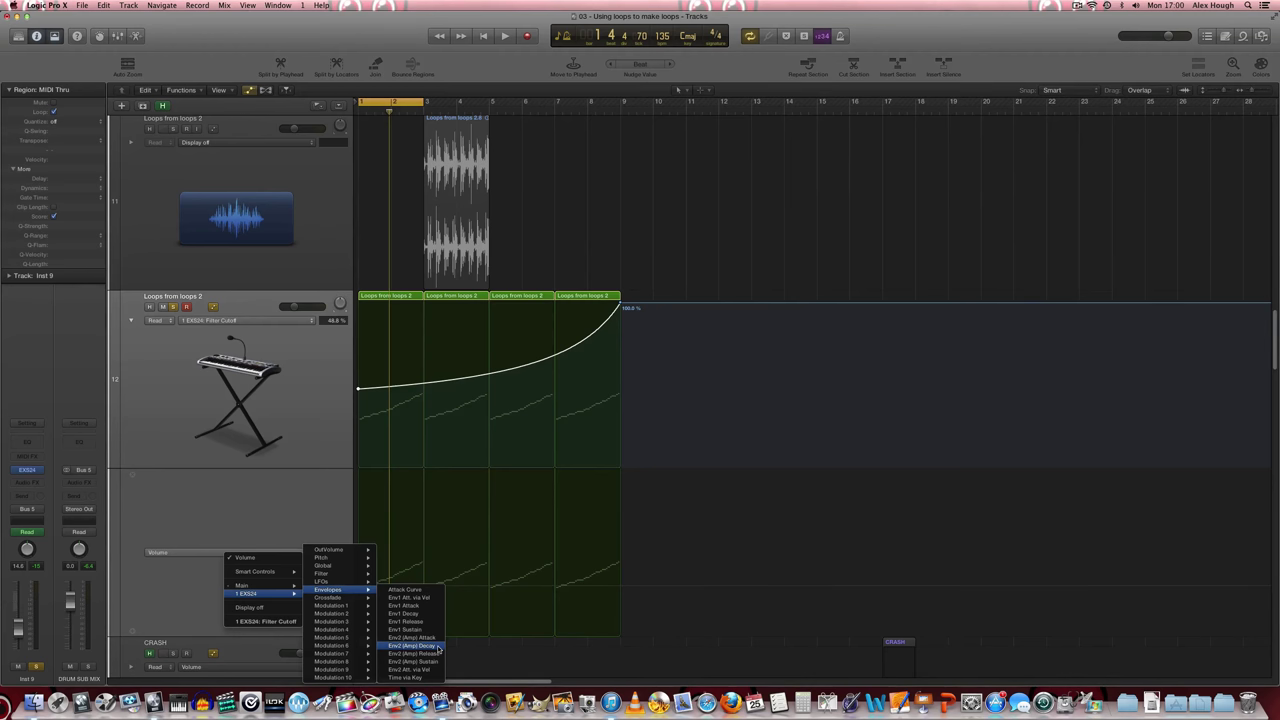
left_click(436, 647)
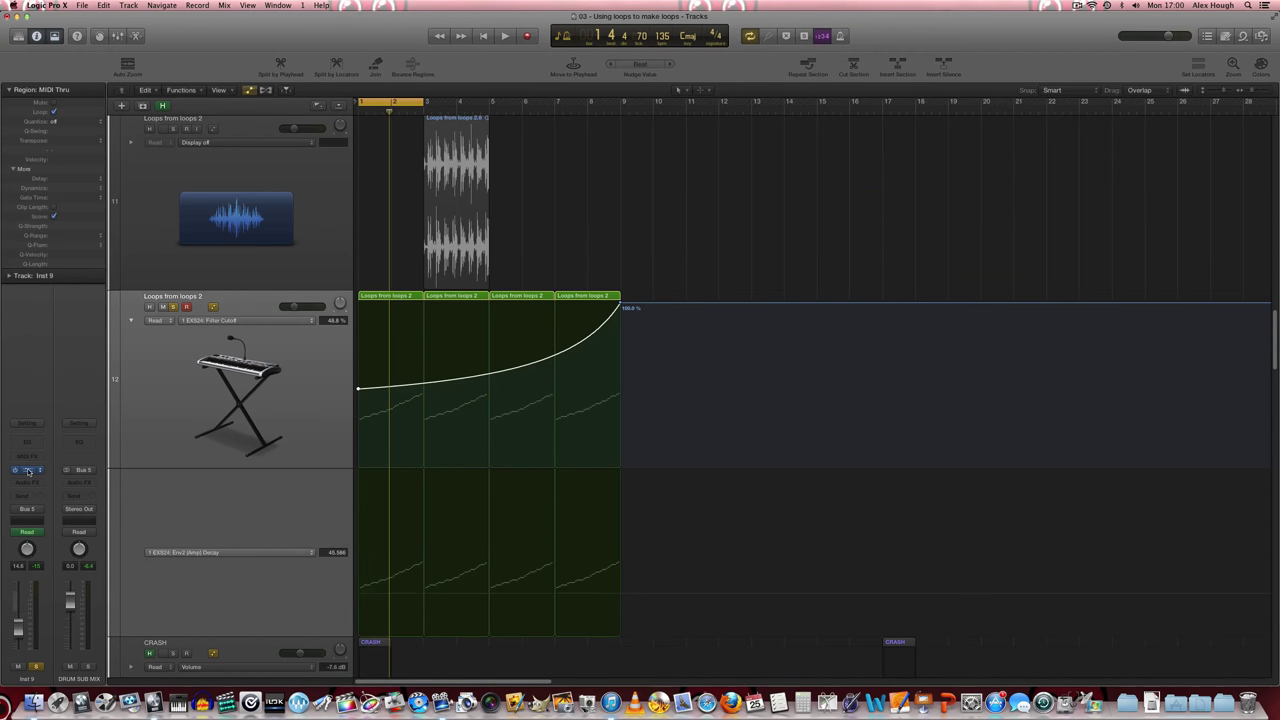
- With the EXS24 open above the lanes, automate Env2 (Amp) Decay as a rising curve from bar 1 to 10000 ms at bar 9
left_click(27, 470)
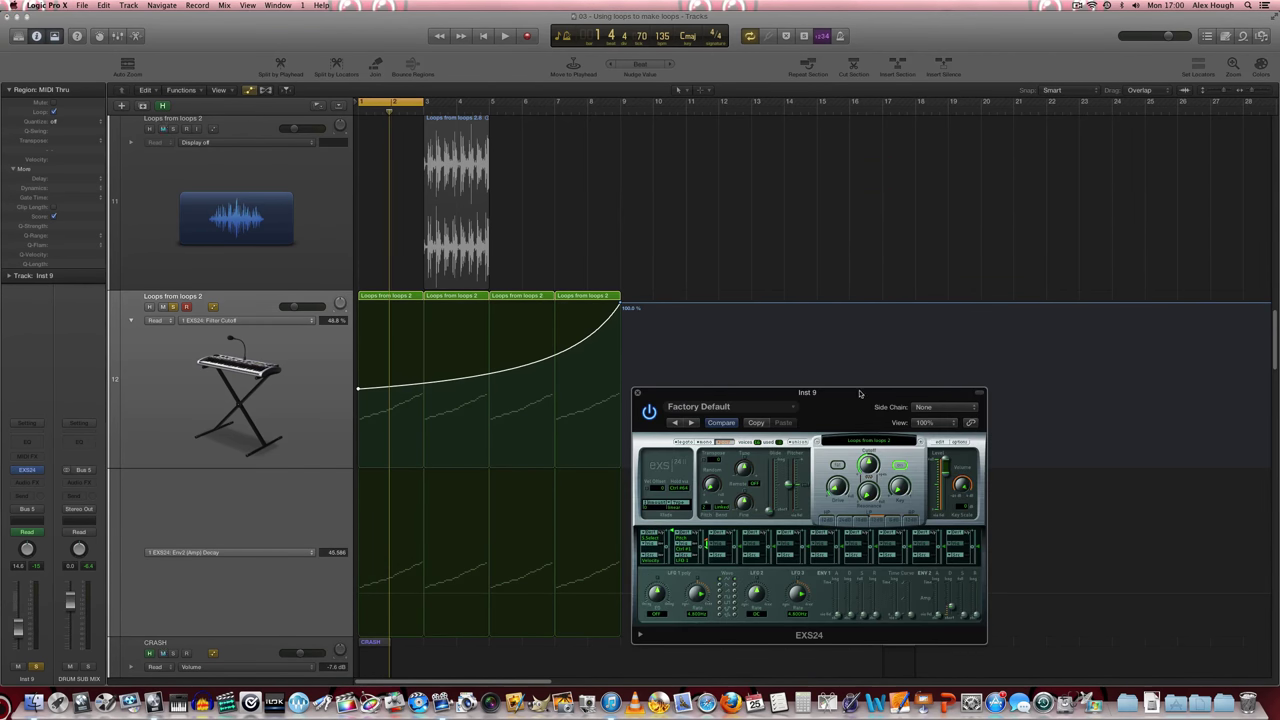
left_click_drag(859, 393, 914, 152)
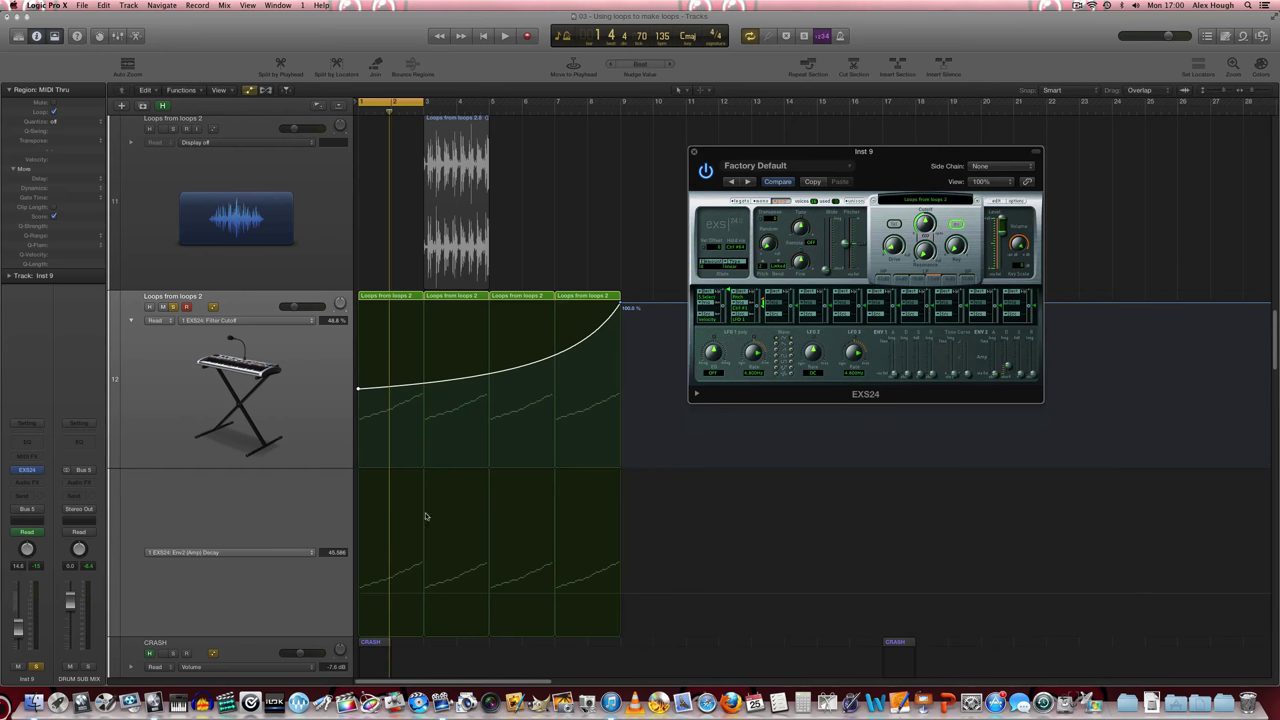
left_click(361, 597)
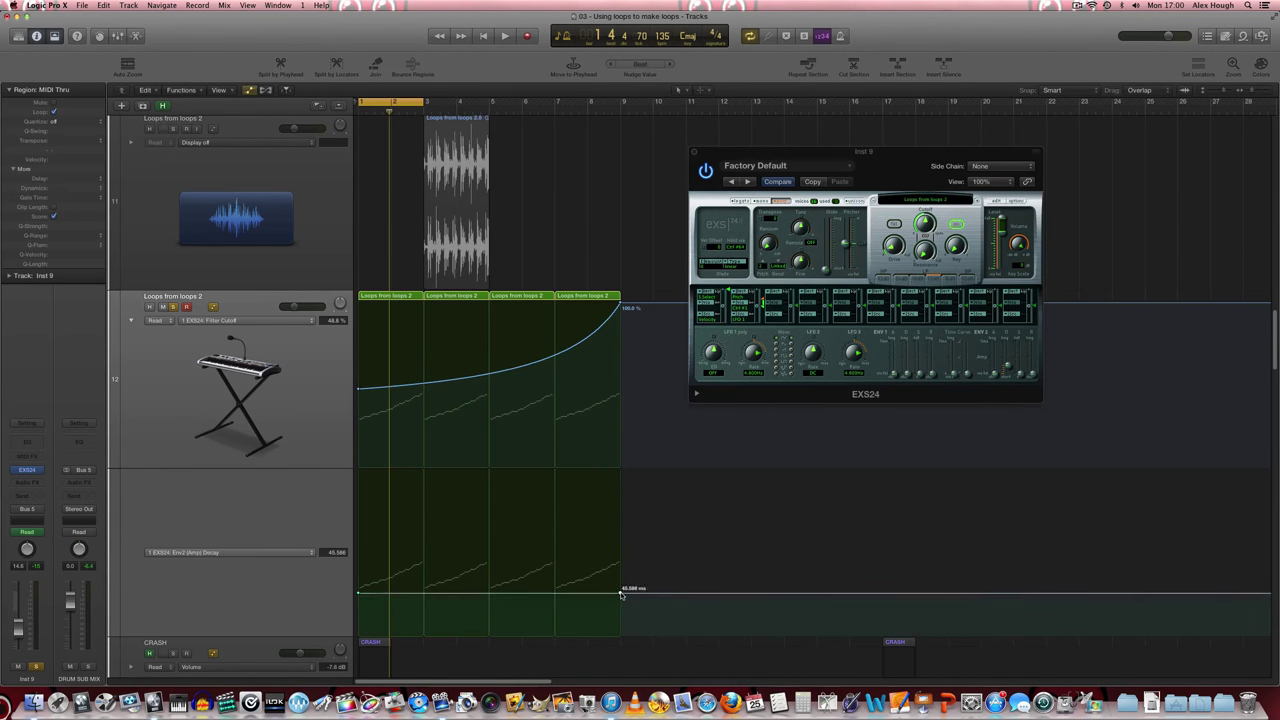
left_click_drag(620, 595, 620, 472)
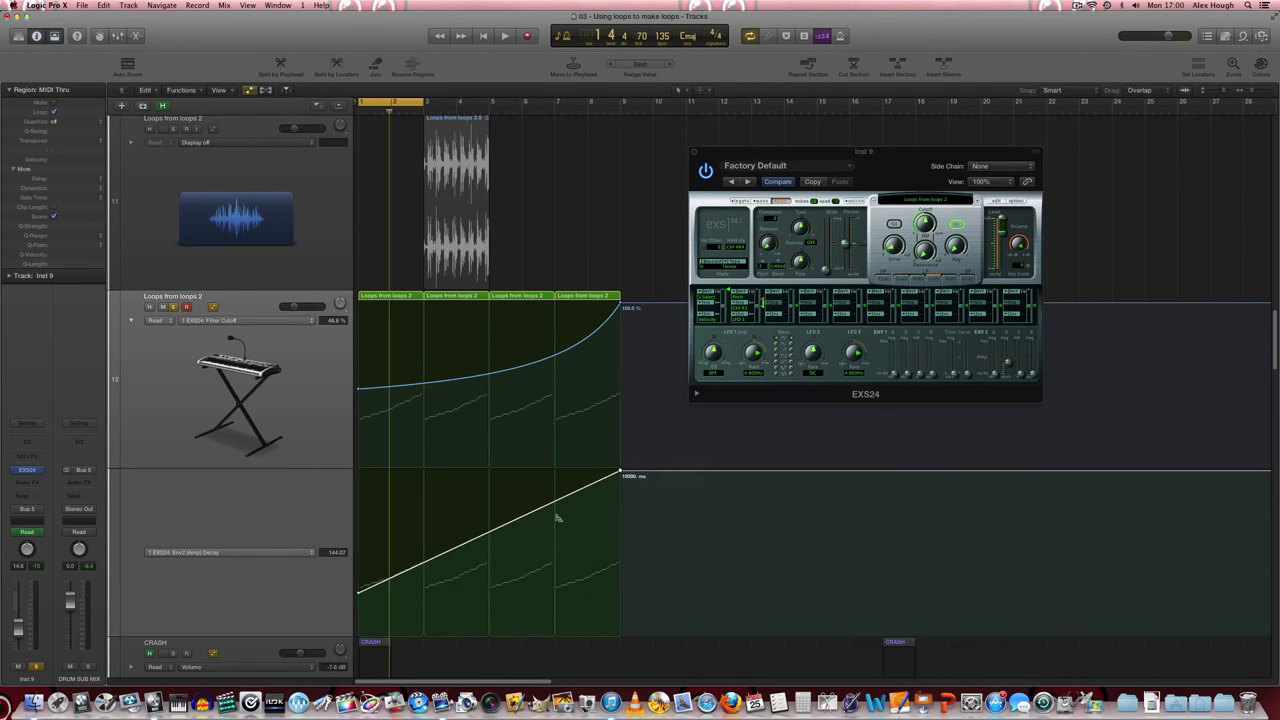
left_click_drag(520, 533, 525, 555)
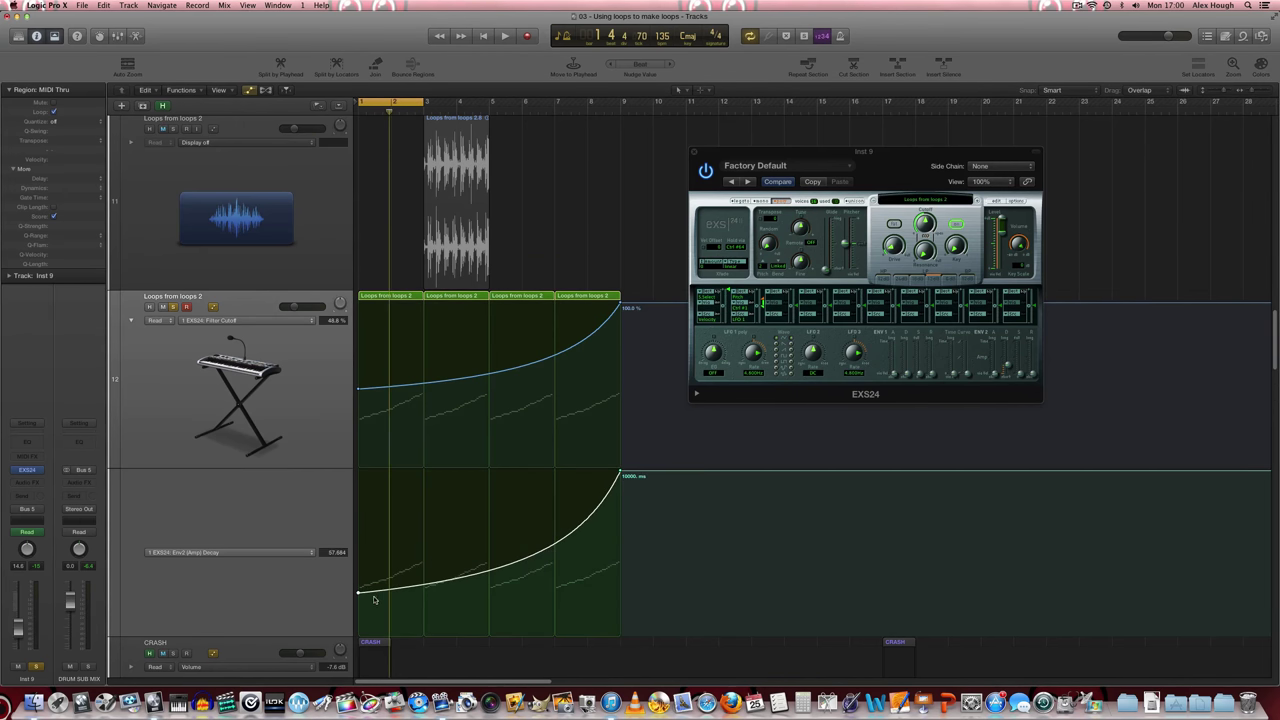
- Lower the decay curve's starting point with its bar 9 end at 10000 ms, and extend the cycle range to bars 1 to 9
left_click_drag(361, 597, 361, 604)
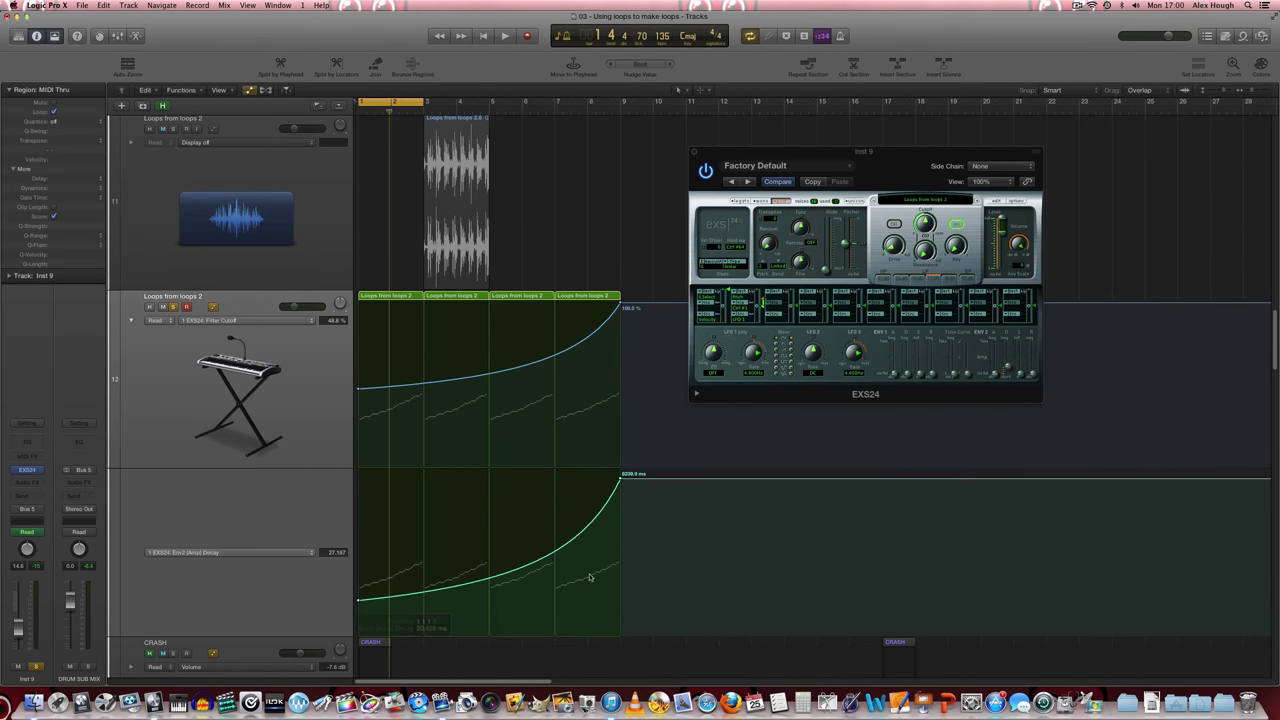
left_click_drag(620, 482, 620, 470)
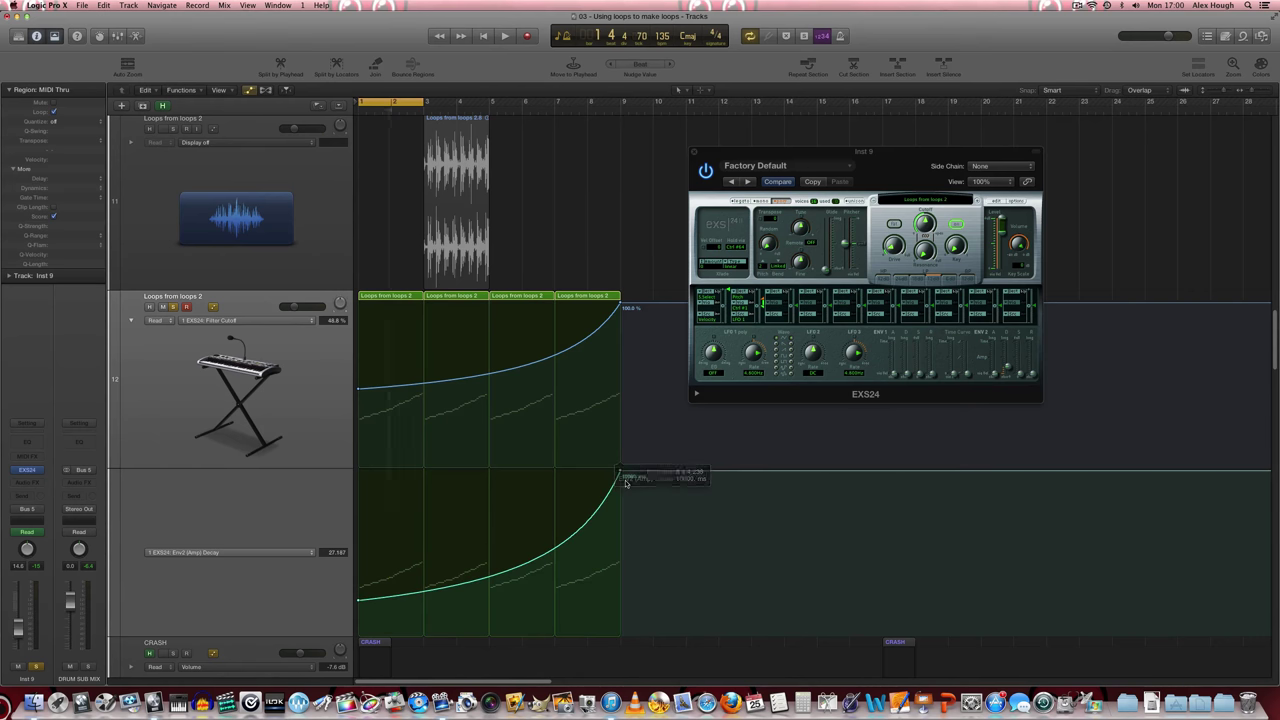
left_click_drag(421, 102, 622, 102)
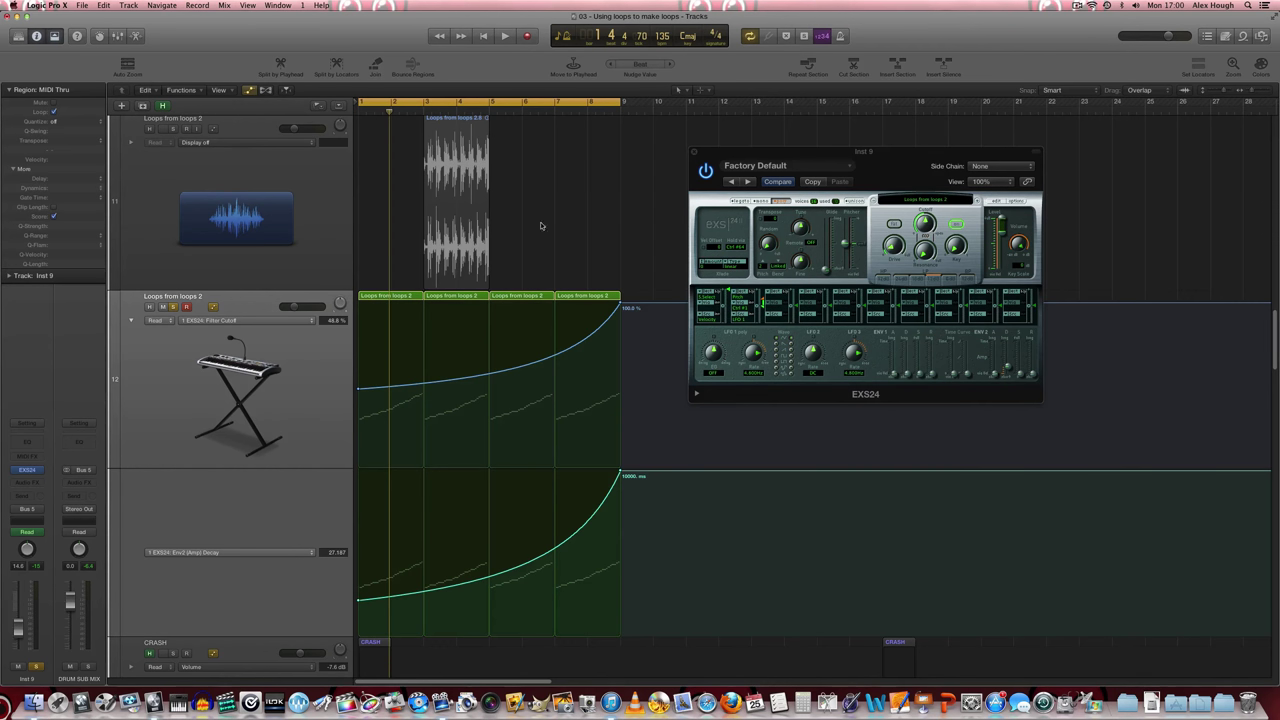
- Play the sampler track towards bar 9 with the EXS24 open to hear the Filter Cutoff and amp decay automation build
key("space")
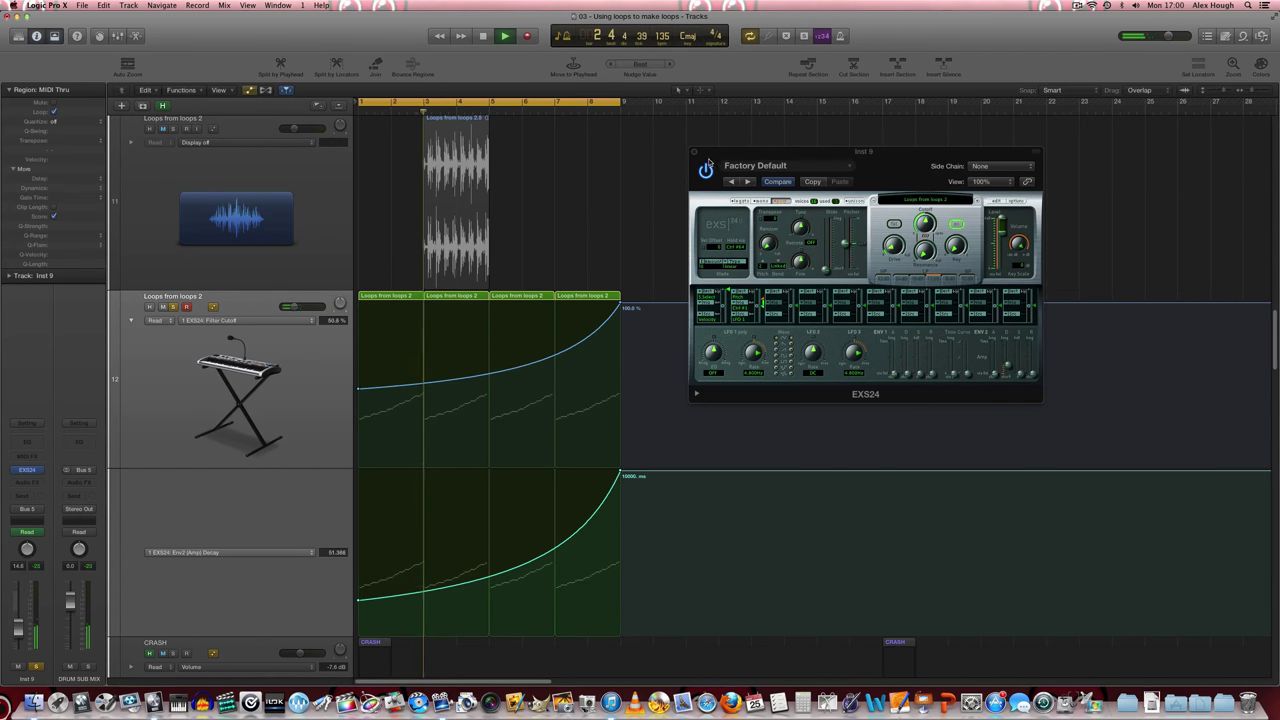
key("super+Up")
key("super+Up")
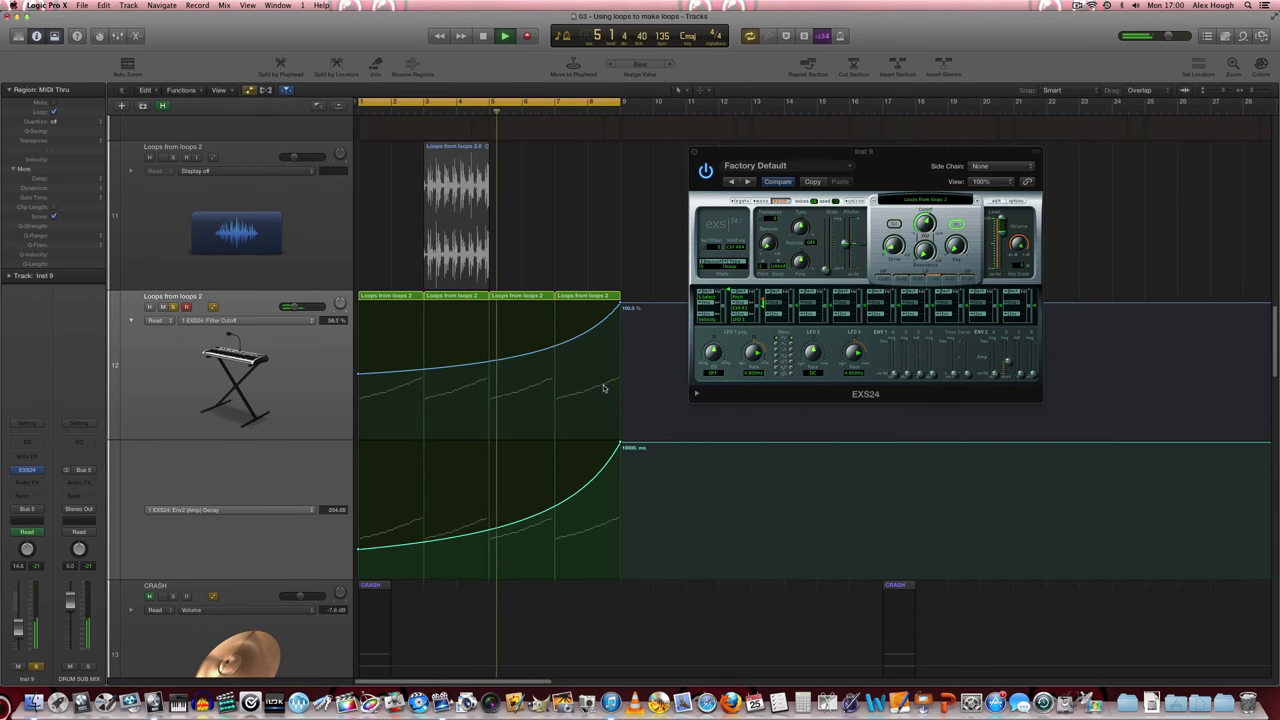
key("super+Up")
key("super+Up")
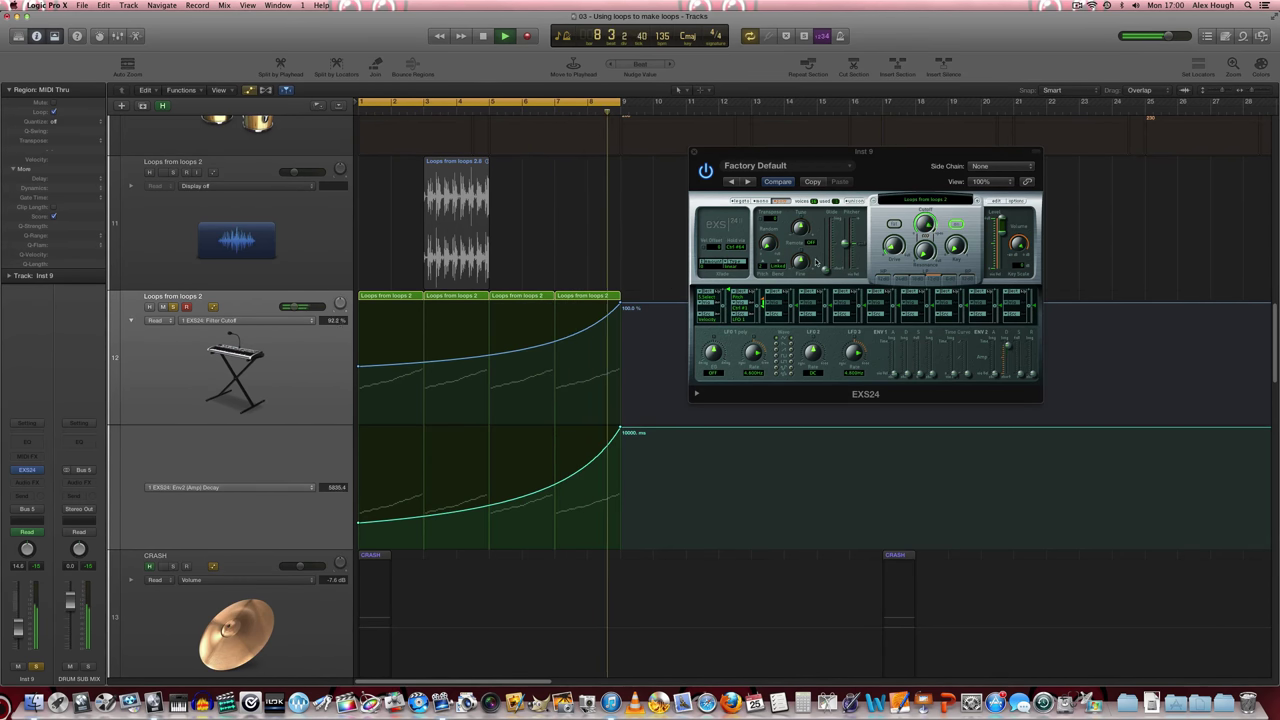
left_click(520, 390)
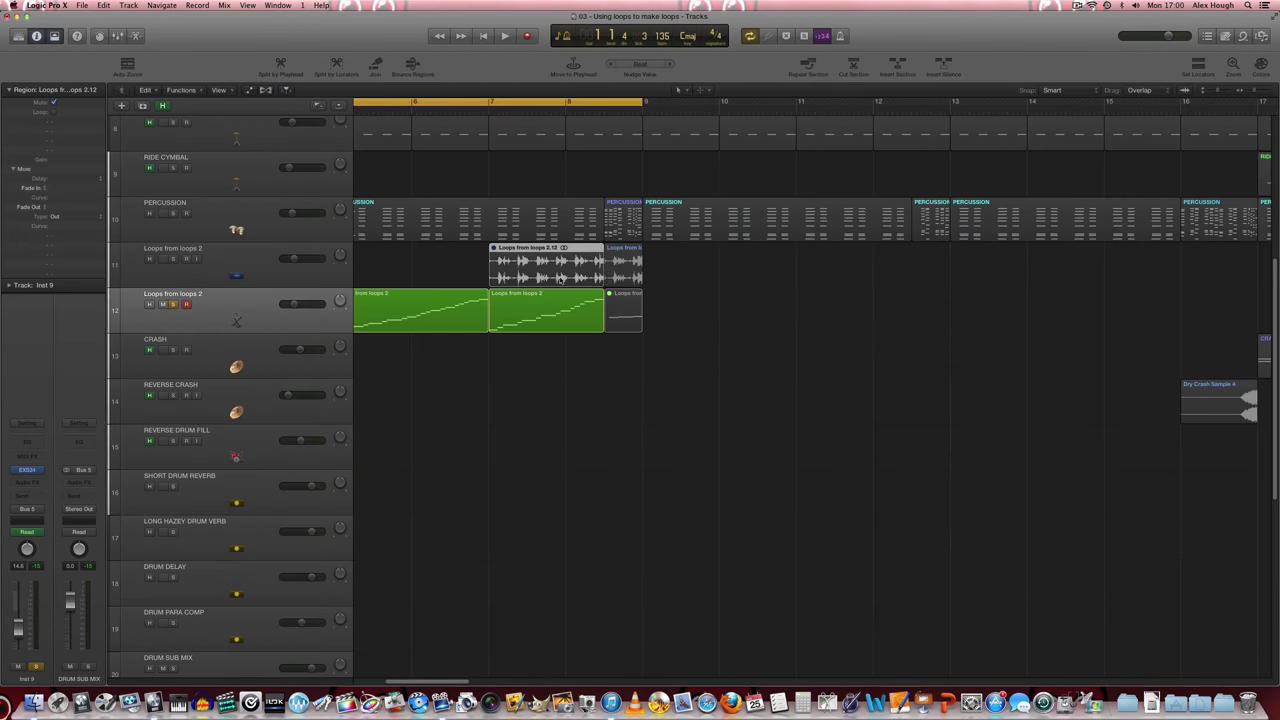
- Solo the audio loop track and give its short last region before bar 9 a fade-out of type Slow Down
left_click(172, 258)
left_click(654, 268)
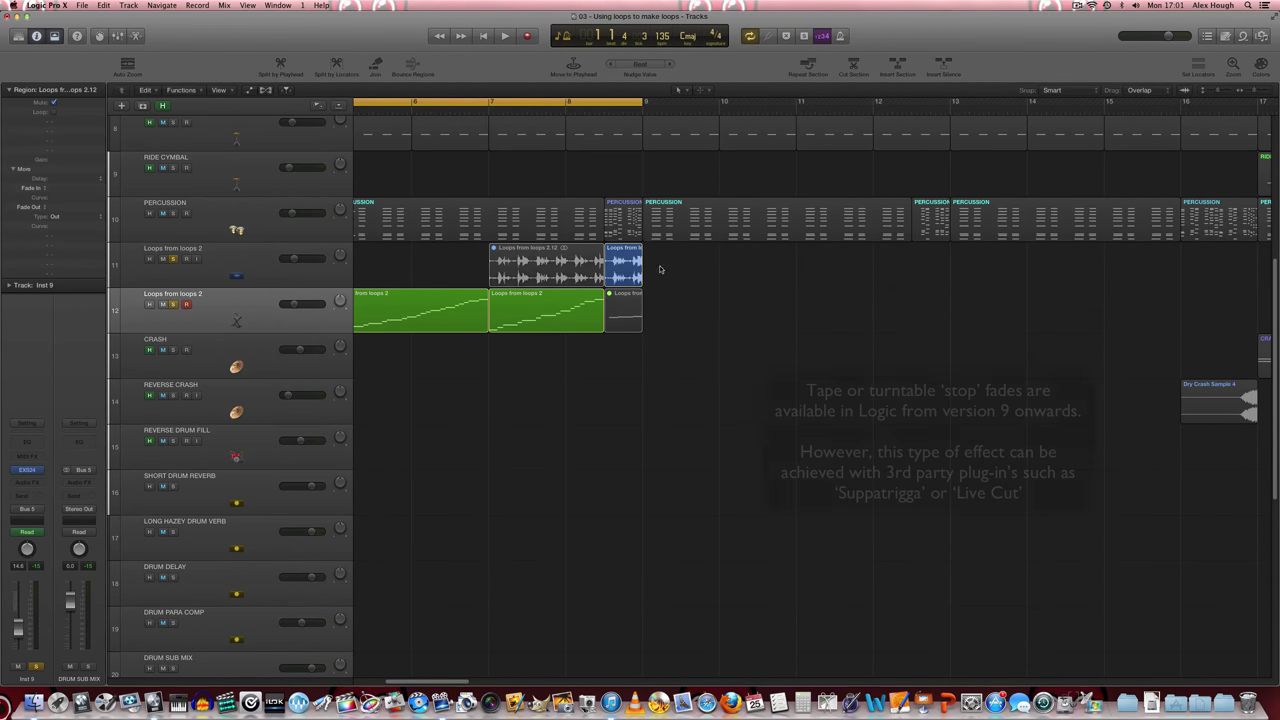
left_click(621, 266)
mouse_move(616, 266)
left_mouse_down()
mouse_move(695, 273)
mouse_move(639, 261)
left_mouse_up()
right_click(639, 260)
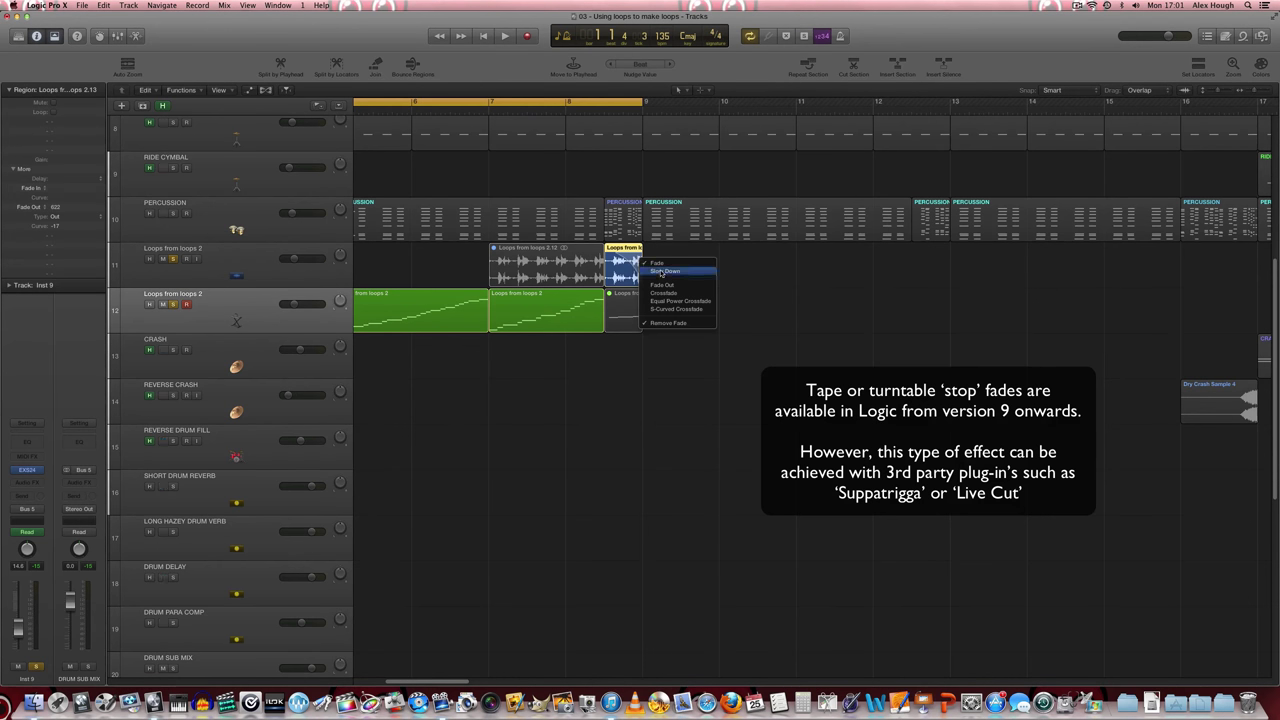
left_click(663, 271)
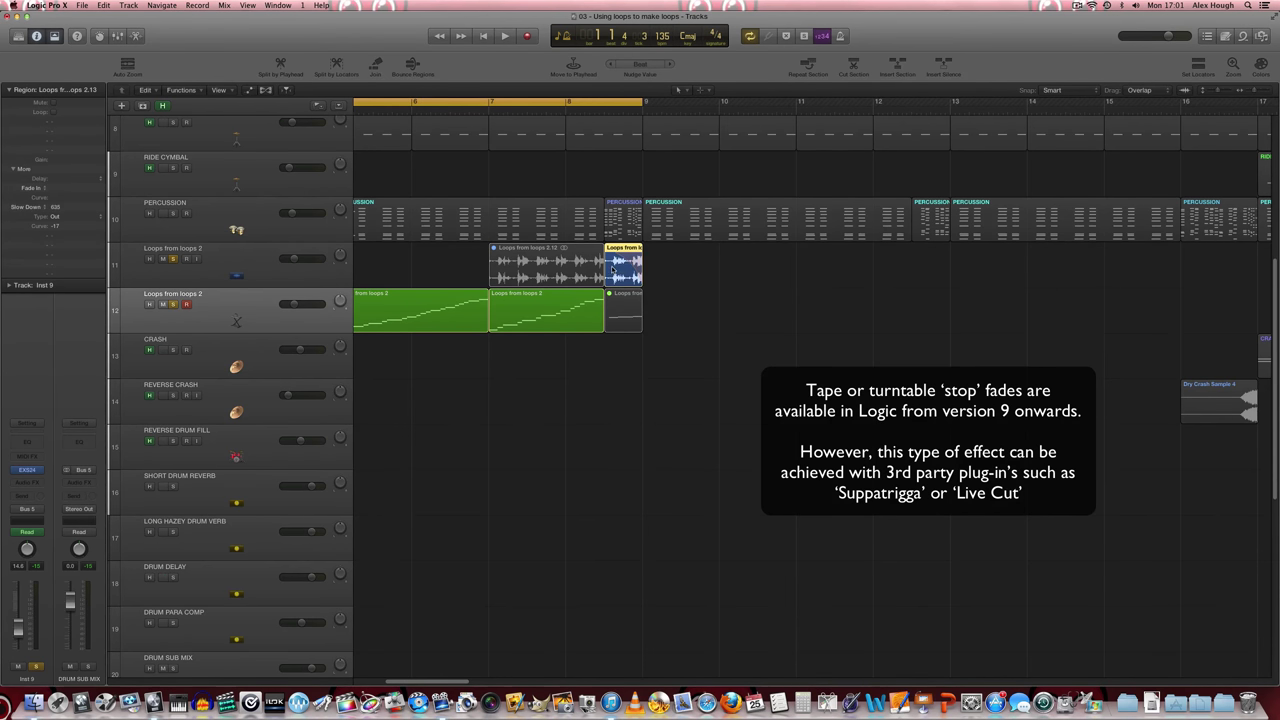
left_click_drag(615, 268, 601, 267)
- Insert a Channel EQ on the audio loop track and cut its low end at 340 Hz
left_click(260, 265)
left_click(27, 455)
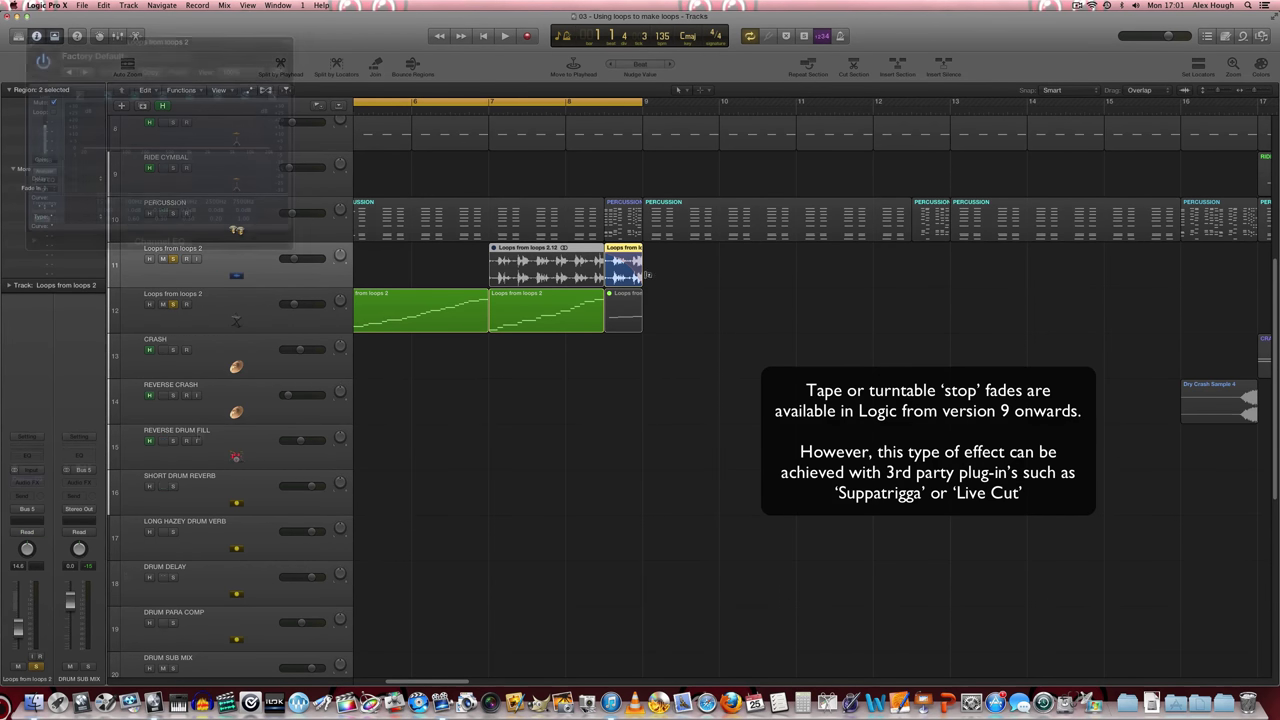
left_click_drag(80, 215, 80, 180)
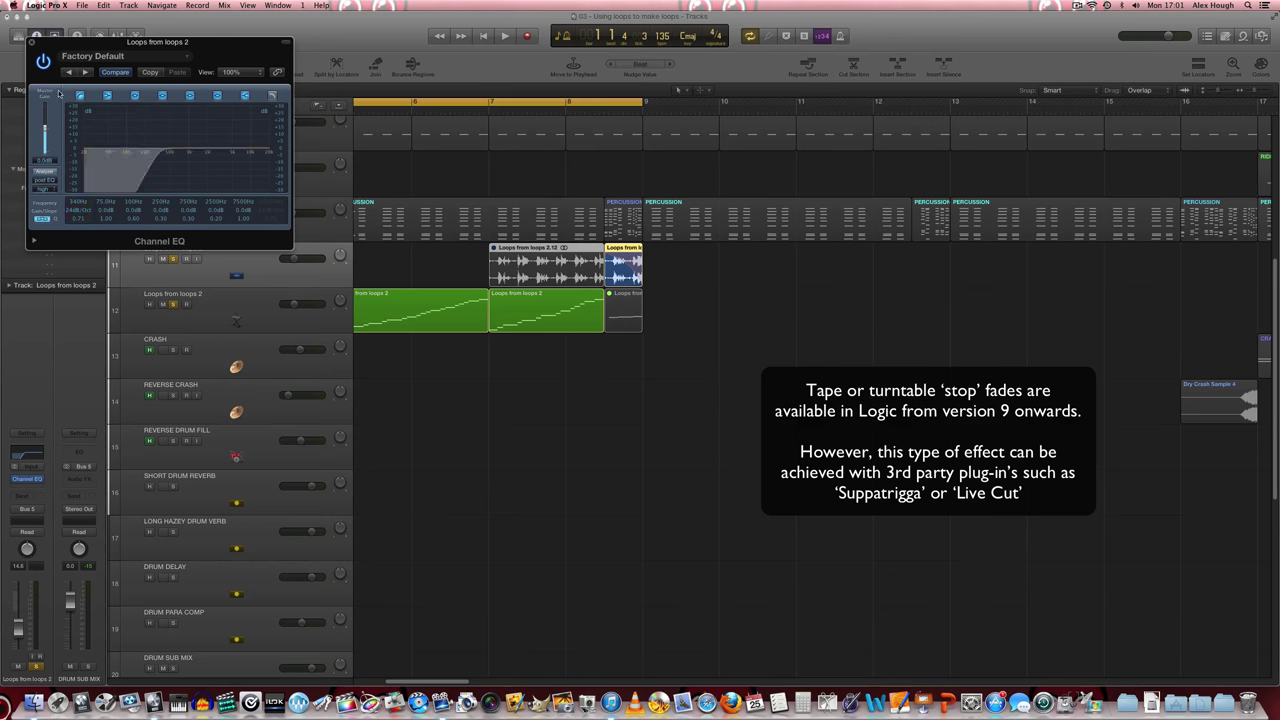
- Take the sampler track out of solo and play the filtered audio loop's slow-down ending before bar 9
left_click(173, 305)
left_click(592, 113)
key("space")
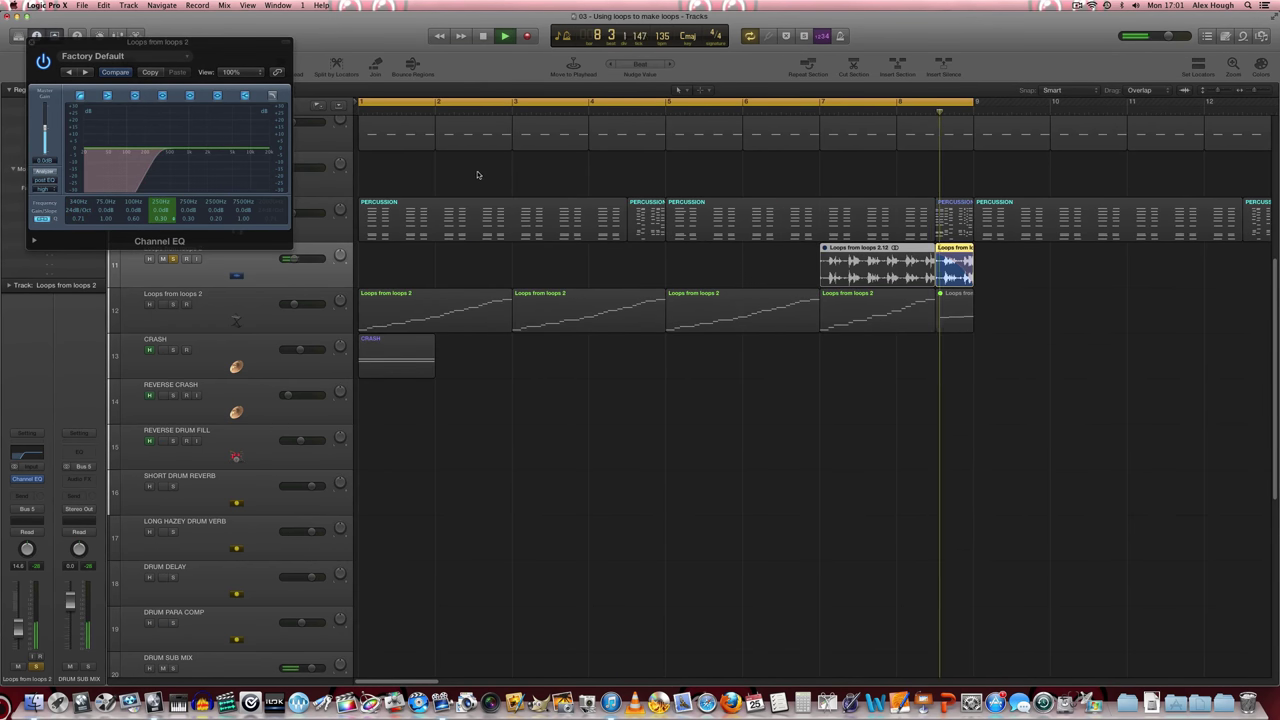
left_click(937, 116)
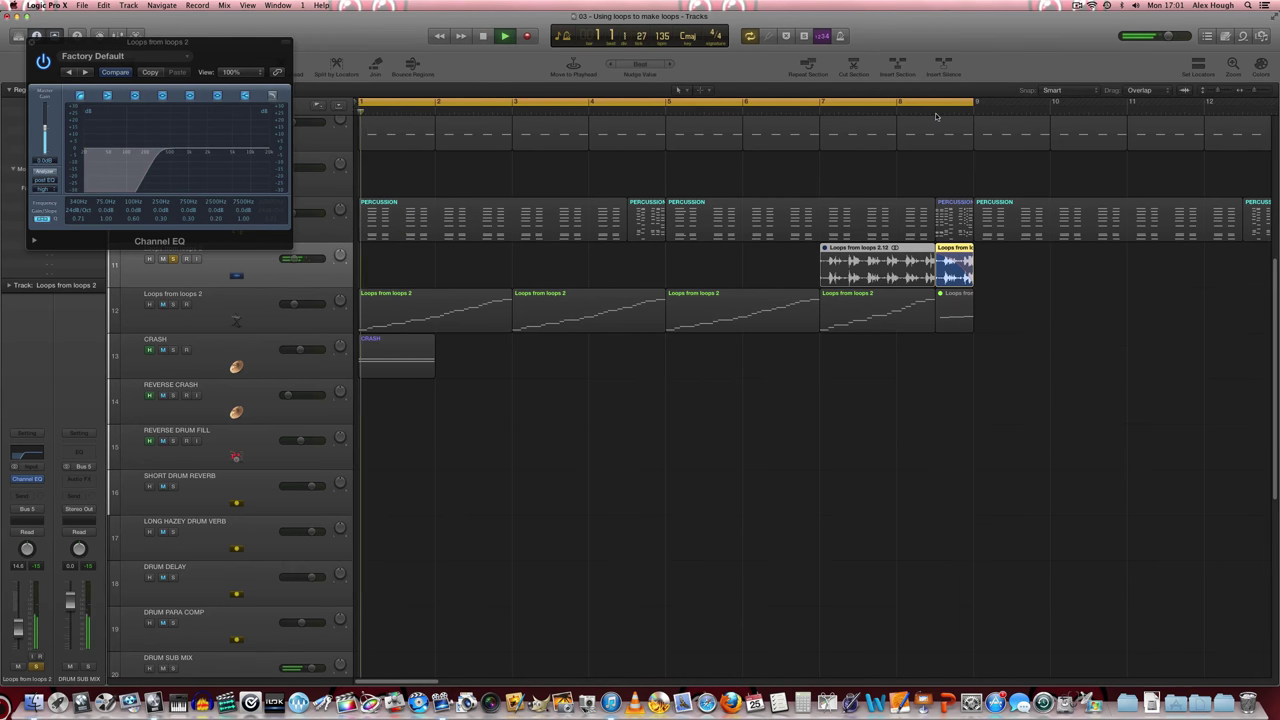
key("space")
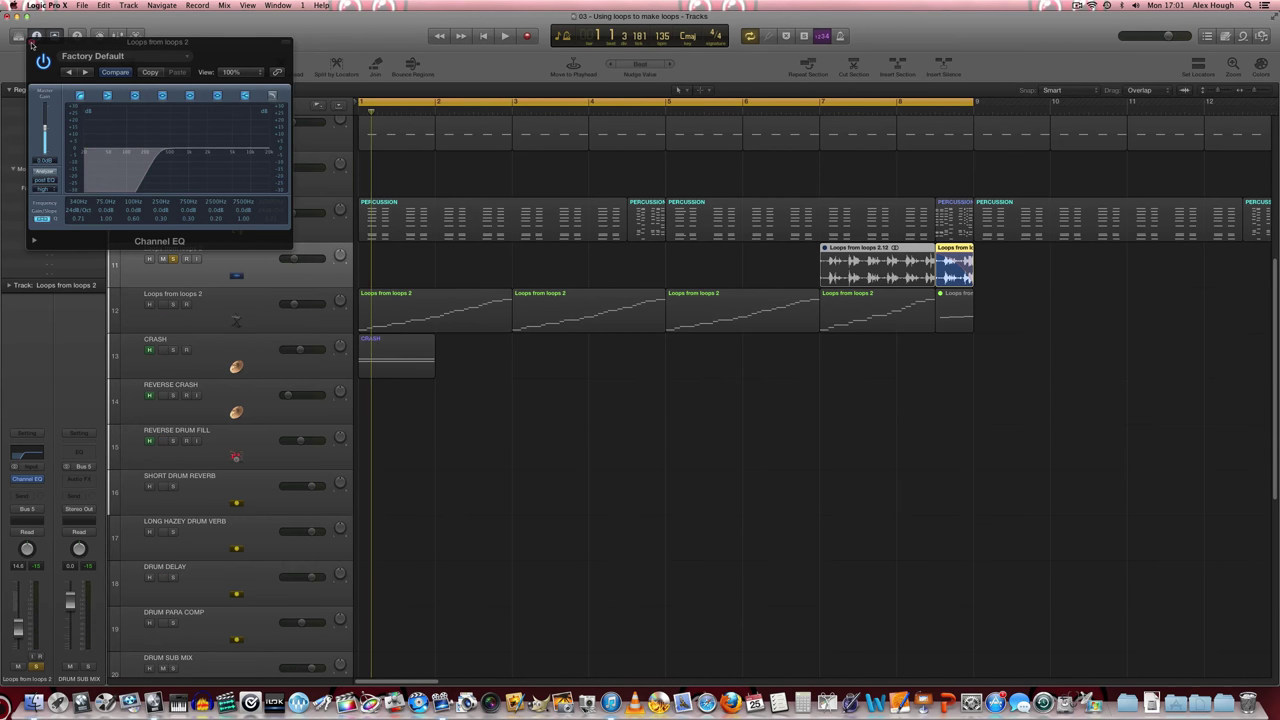
- Close the Channel EQ and take the audio loop track out of solo
left_click(32, 42)
key("super+Left")
key("super+Left")
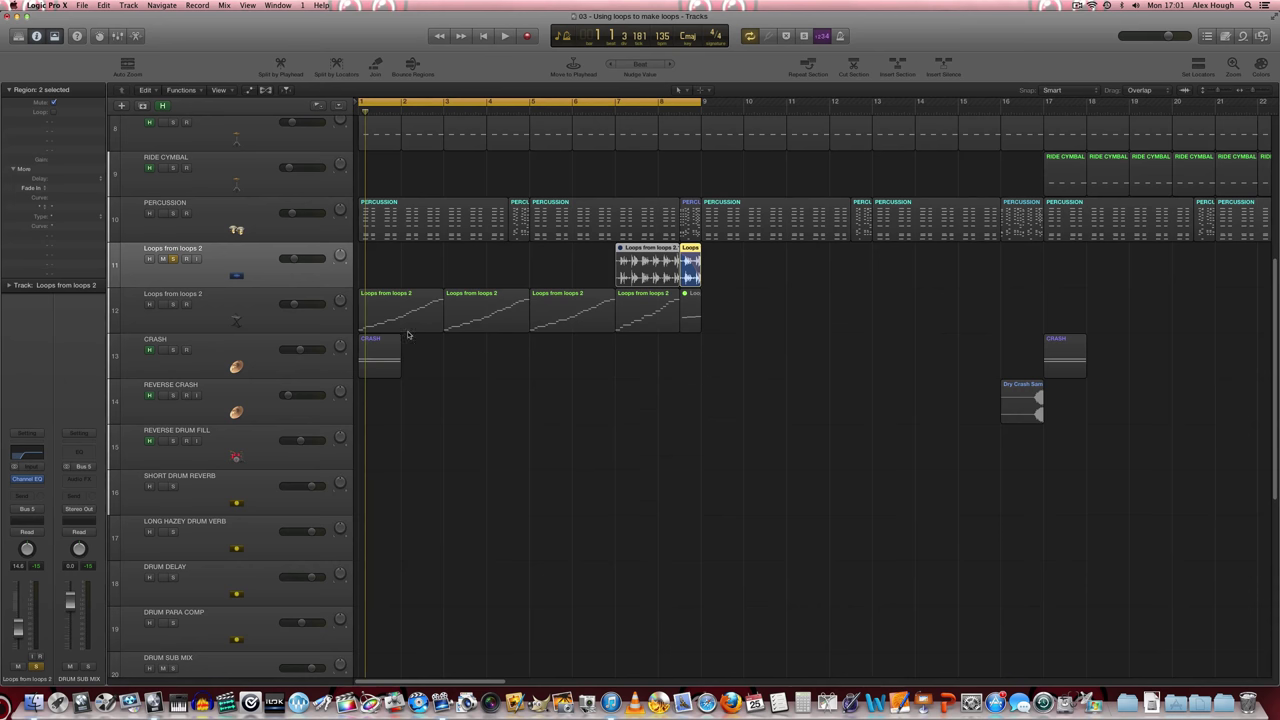
left_click(173, 259)
key("super+Left")
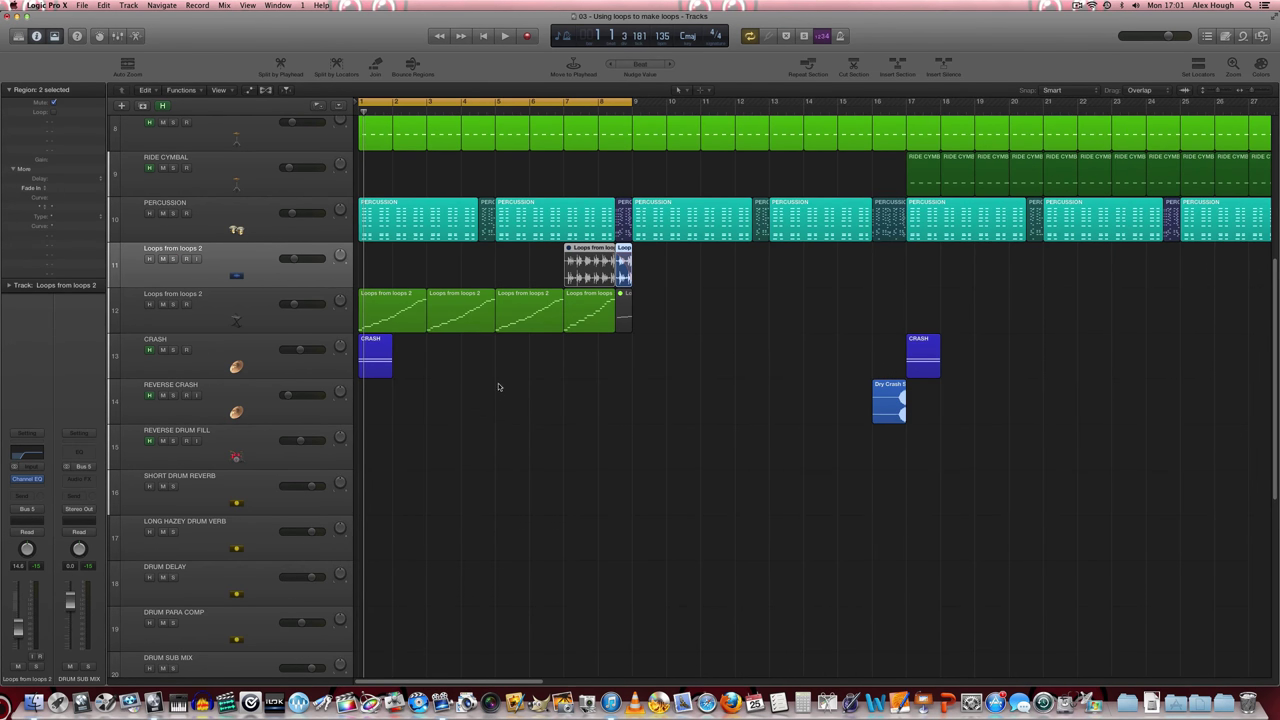
- Copy the first two sampler loop regions to bar 9 and again to bar 13, filling the track up to bar 17
left_click_drag(390, 279, 477, 297)
left_click_drag(395, 316, 826, 318)
left_click(660, 228)
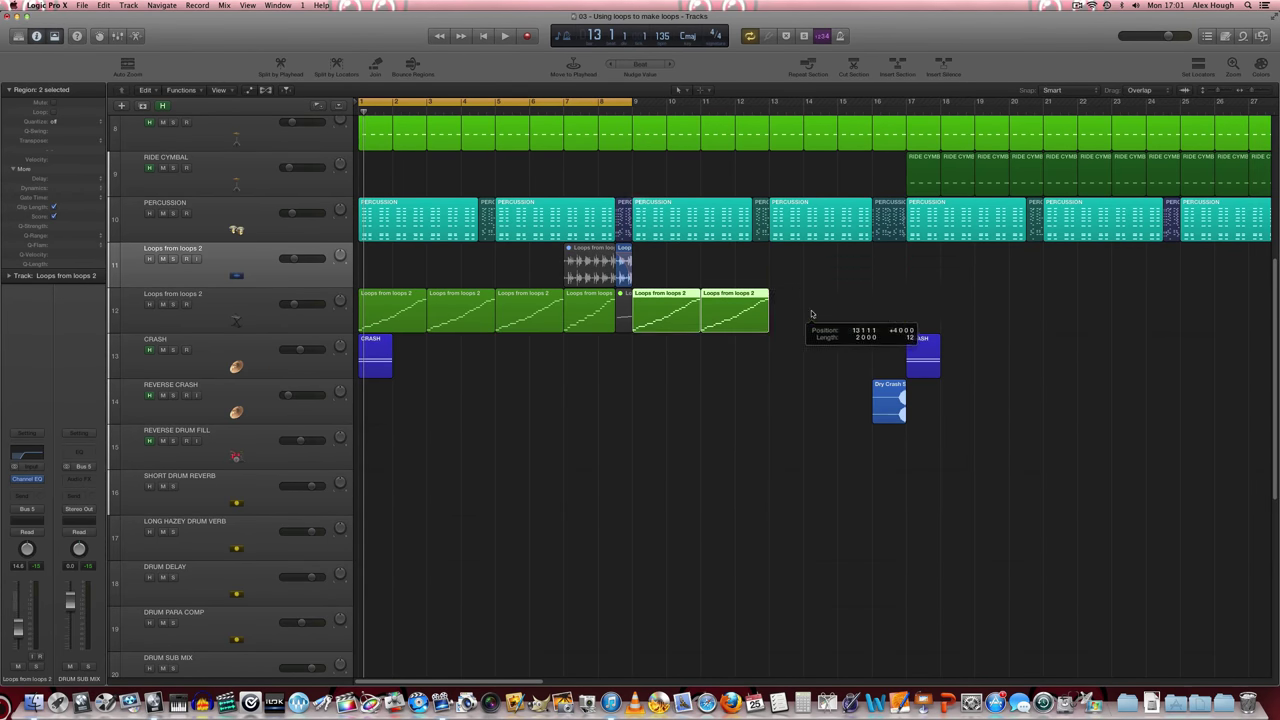
left_click(660, 228)
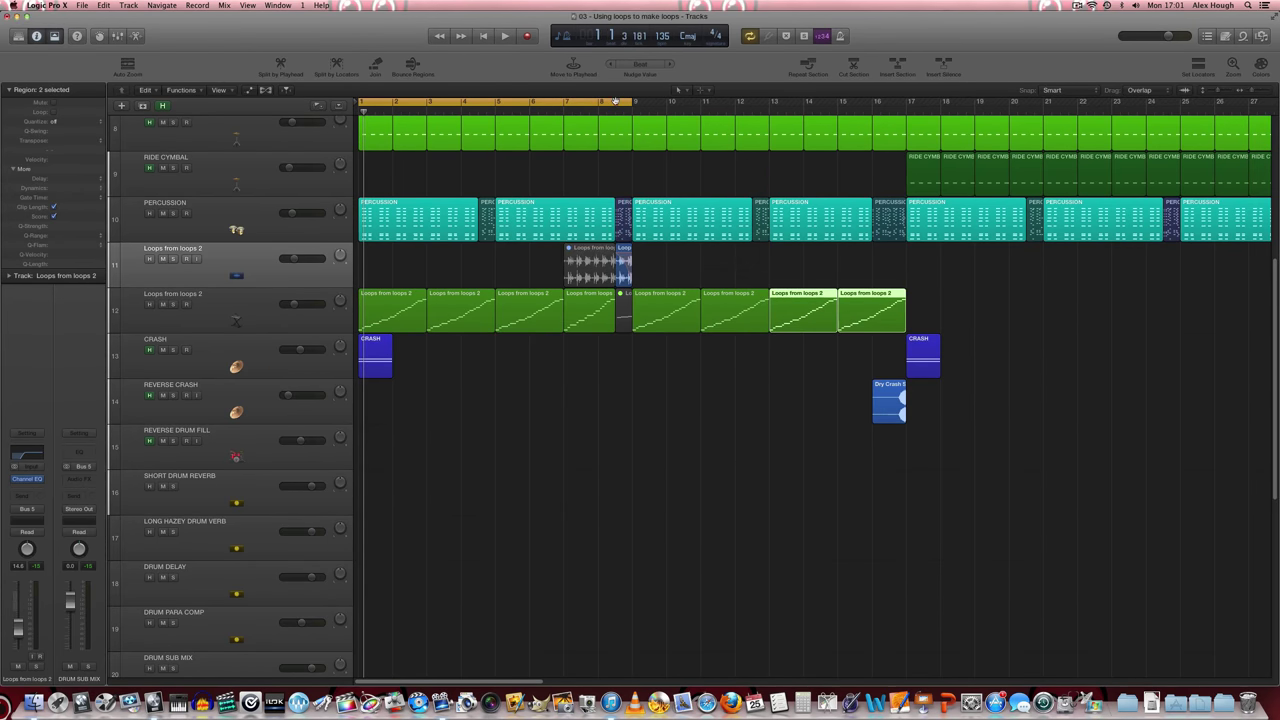
- Turn cycle mode off and play the full drum arrangement from bar 1 to about bar 11
key("c")
left_click(752, 543)
key("space")
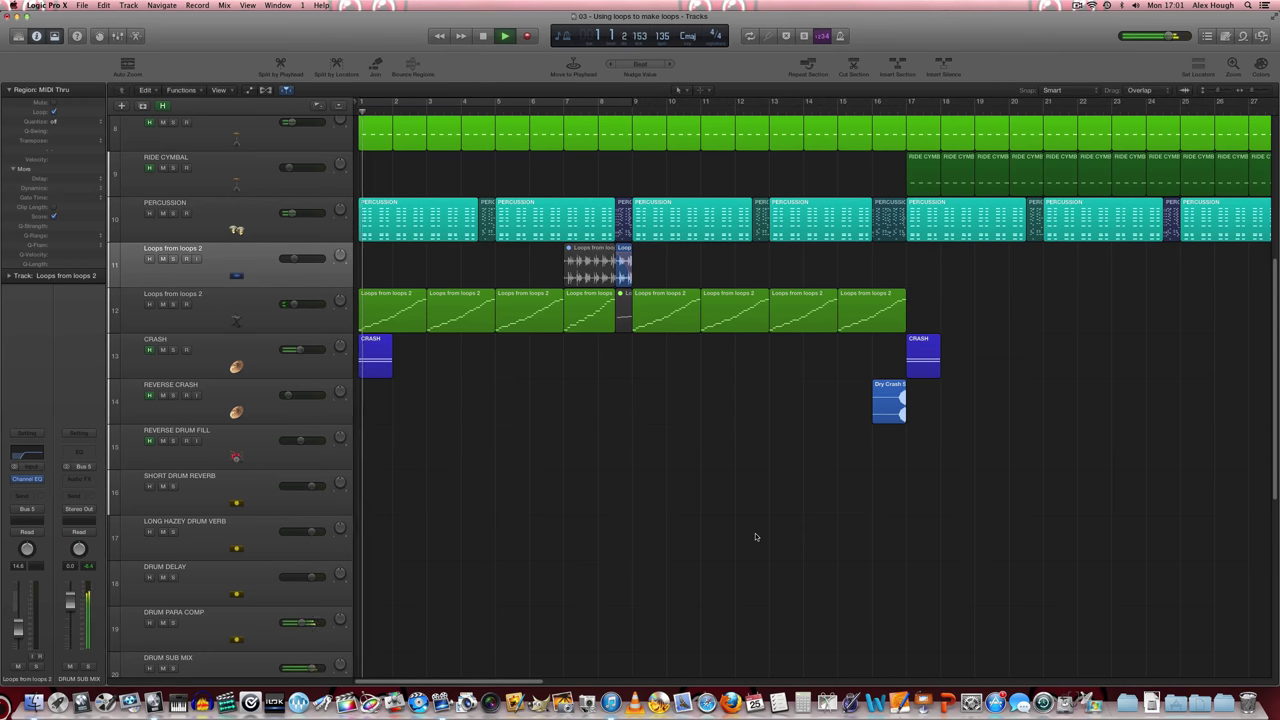
left_click(251, 314)
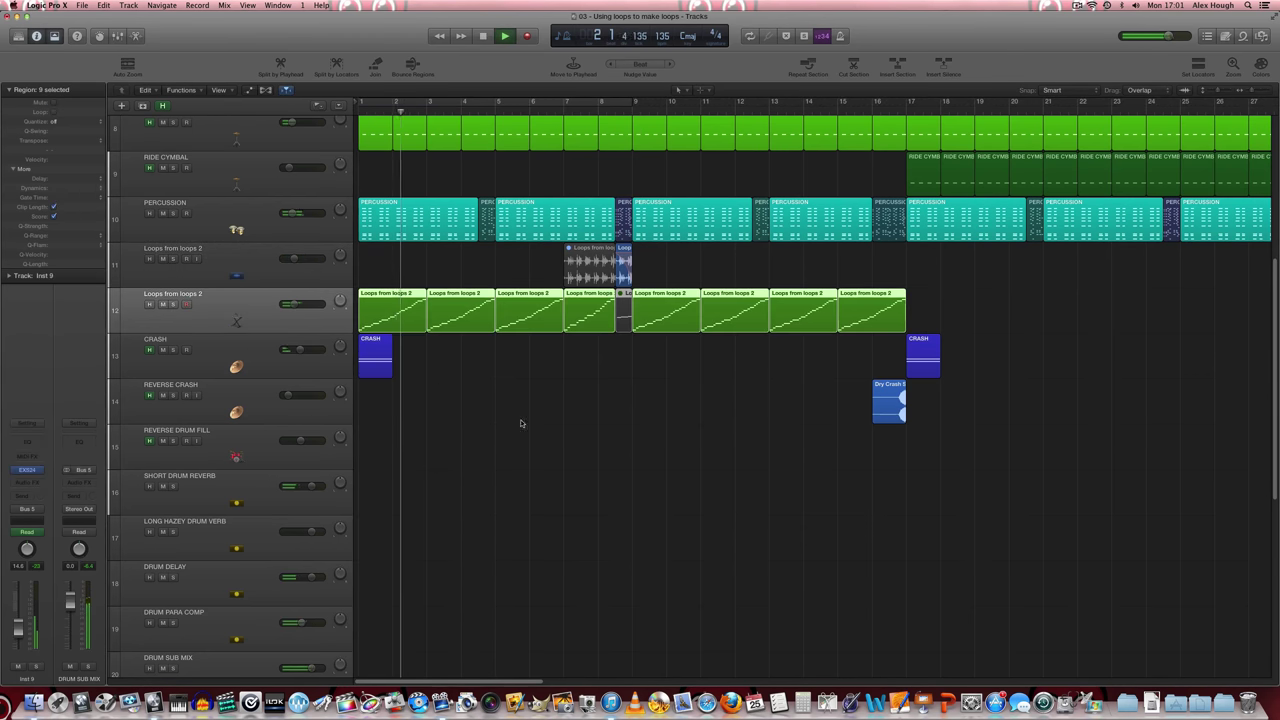
left_click(588, 464)
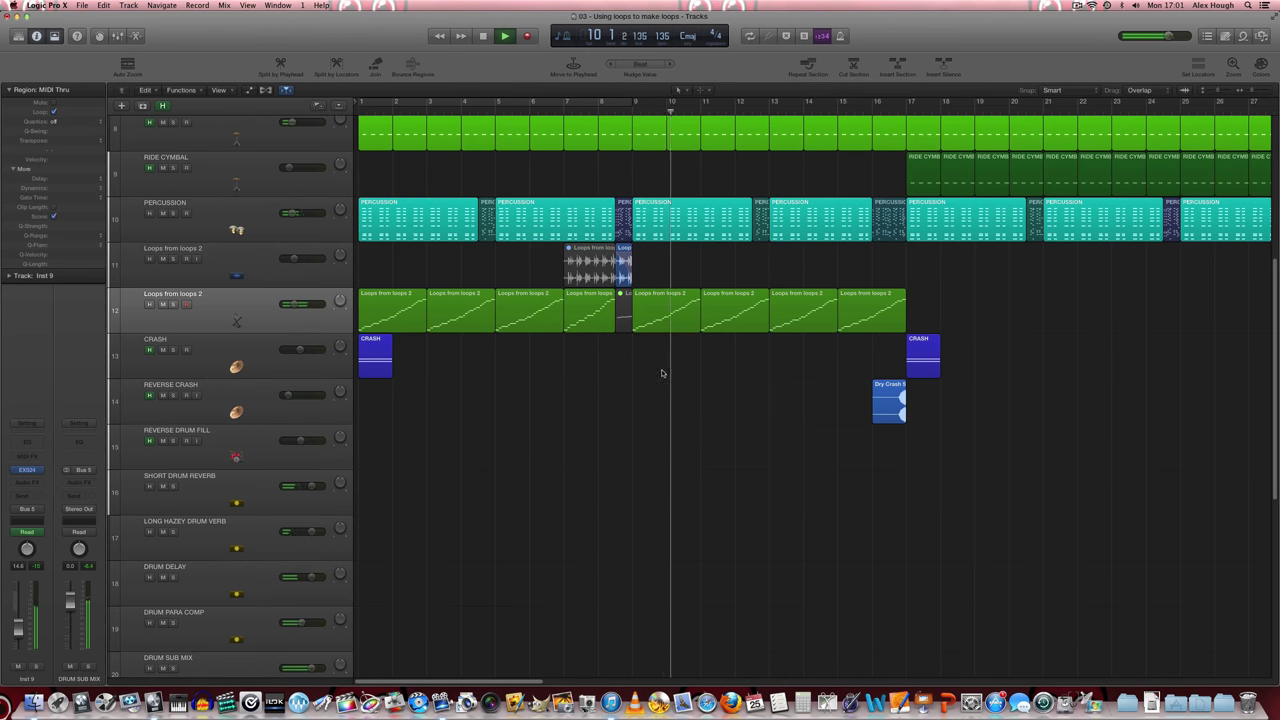
key("space")
- Raise the audio loop track's volume and replay the slow-down transition from about bar 8
left_click(222, 264)
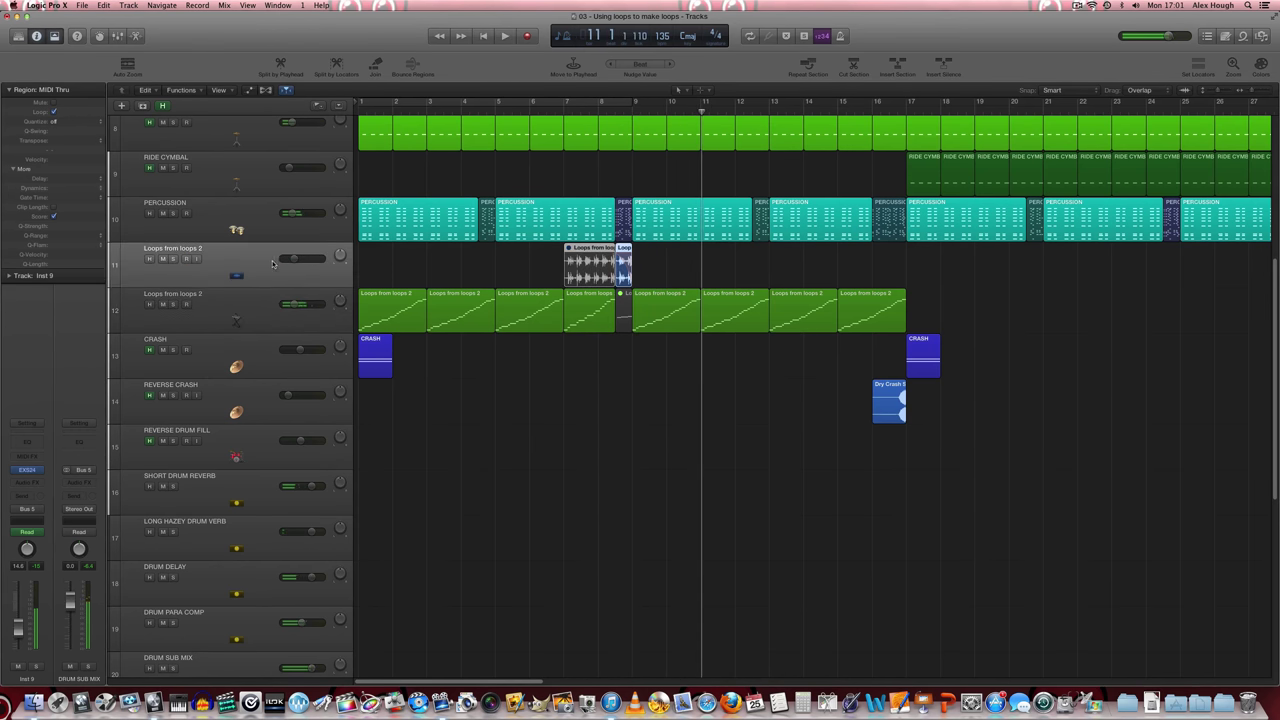
left_click_drag(18, 626, 18, 618)
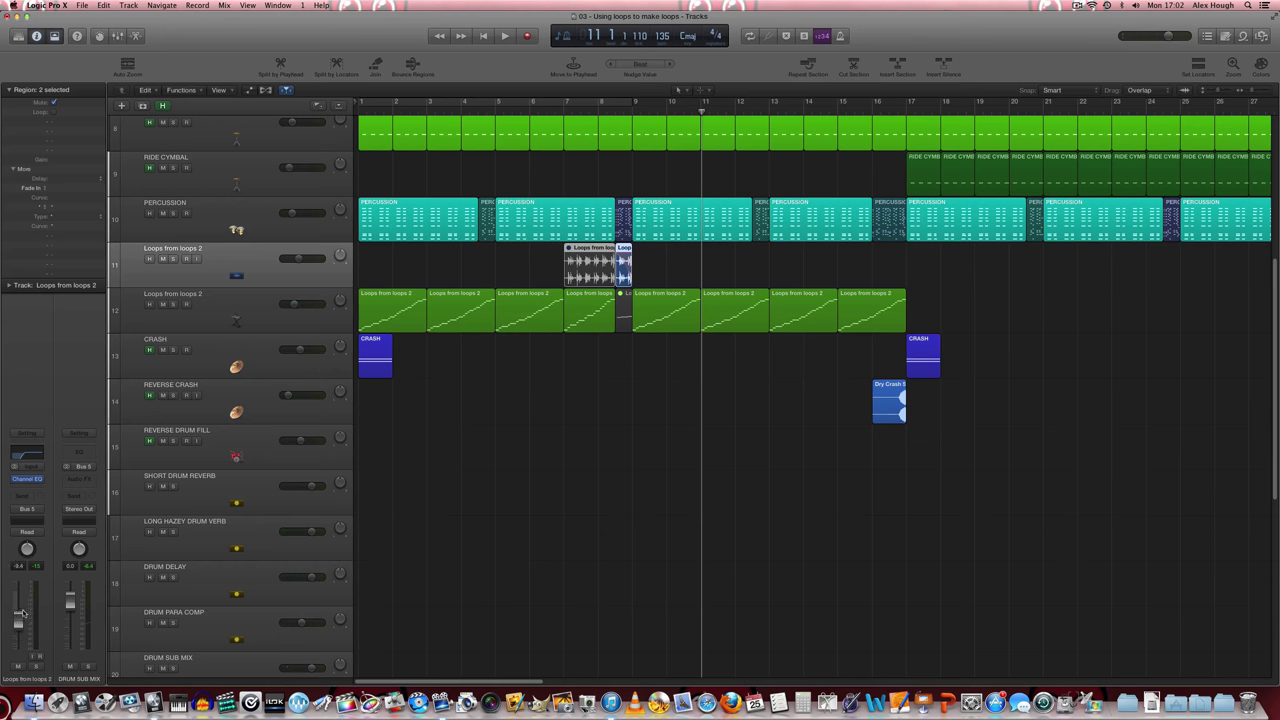
left_click(597, 109)
key("space")
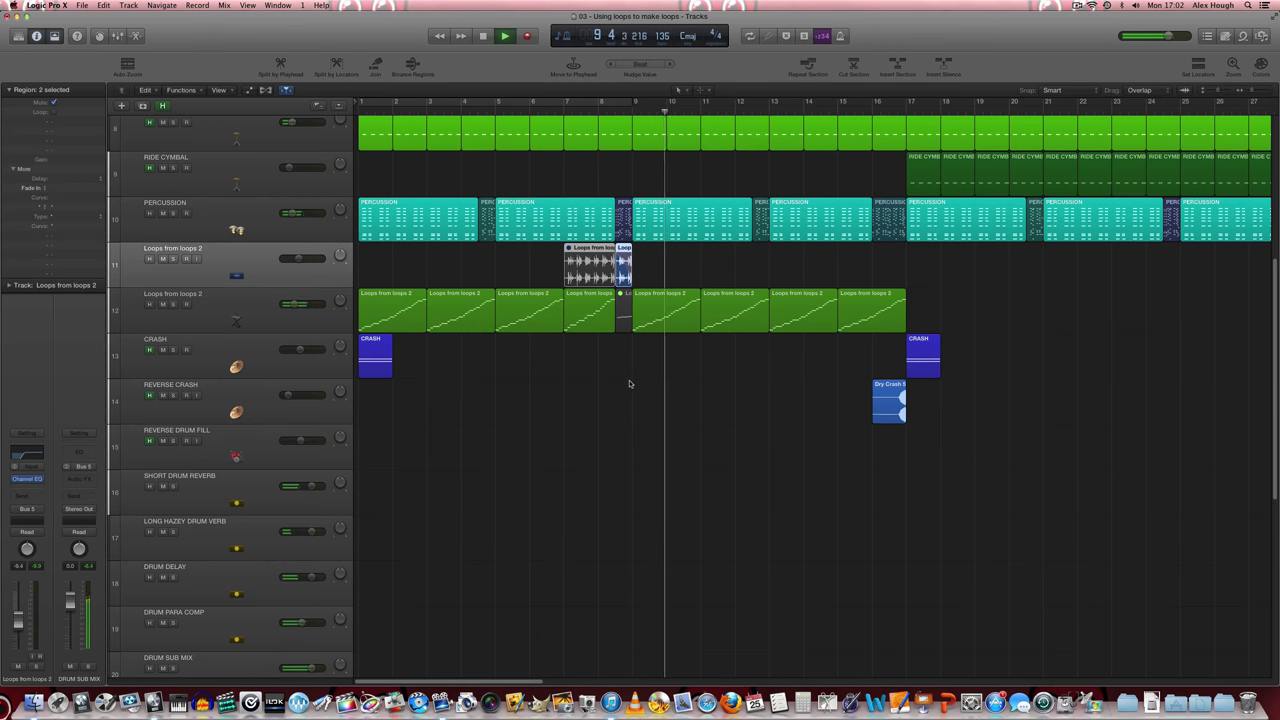
- Listen to the arrangement until past bar 17 with the upper drum tracks in view, and return the playhead to bar 1
key("super+Left")
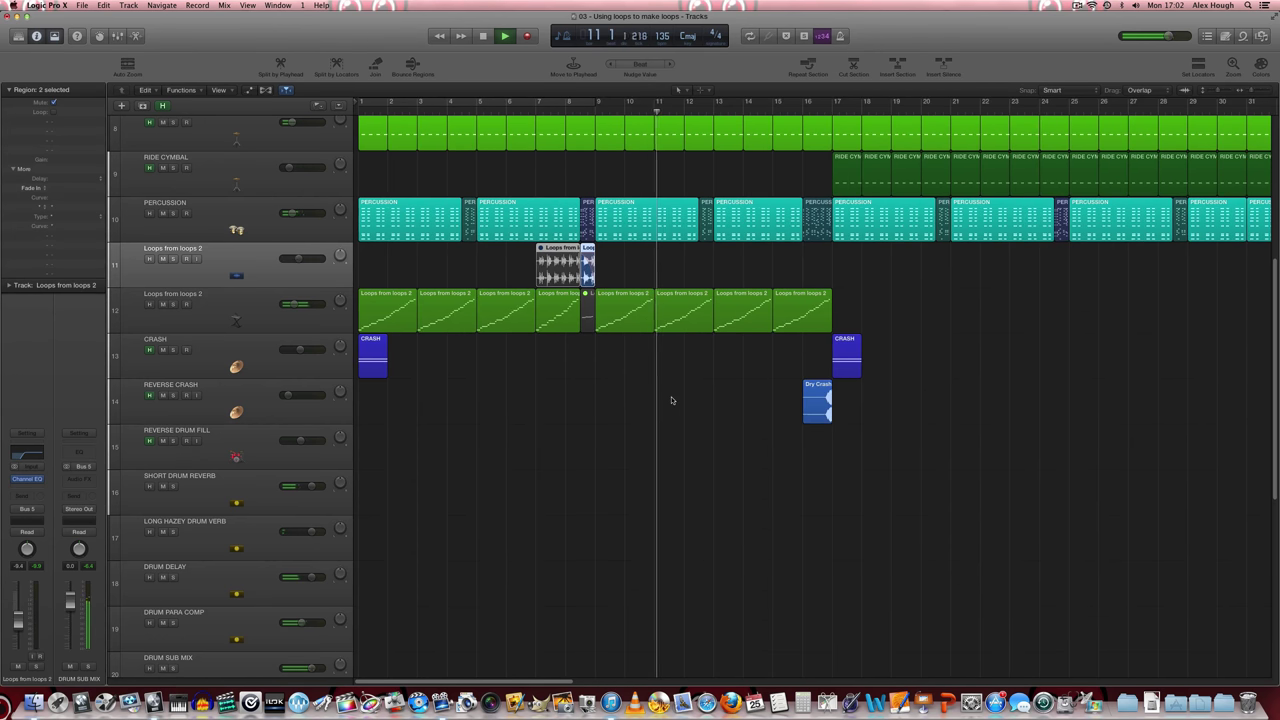
scroll(579, 361, "up", 1)
key("super+space")
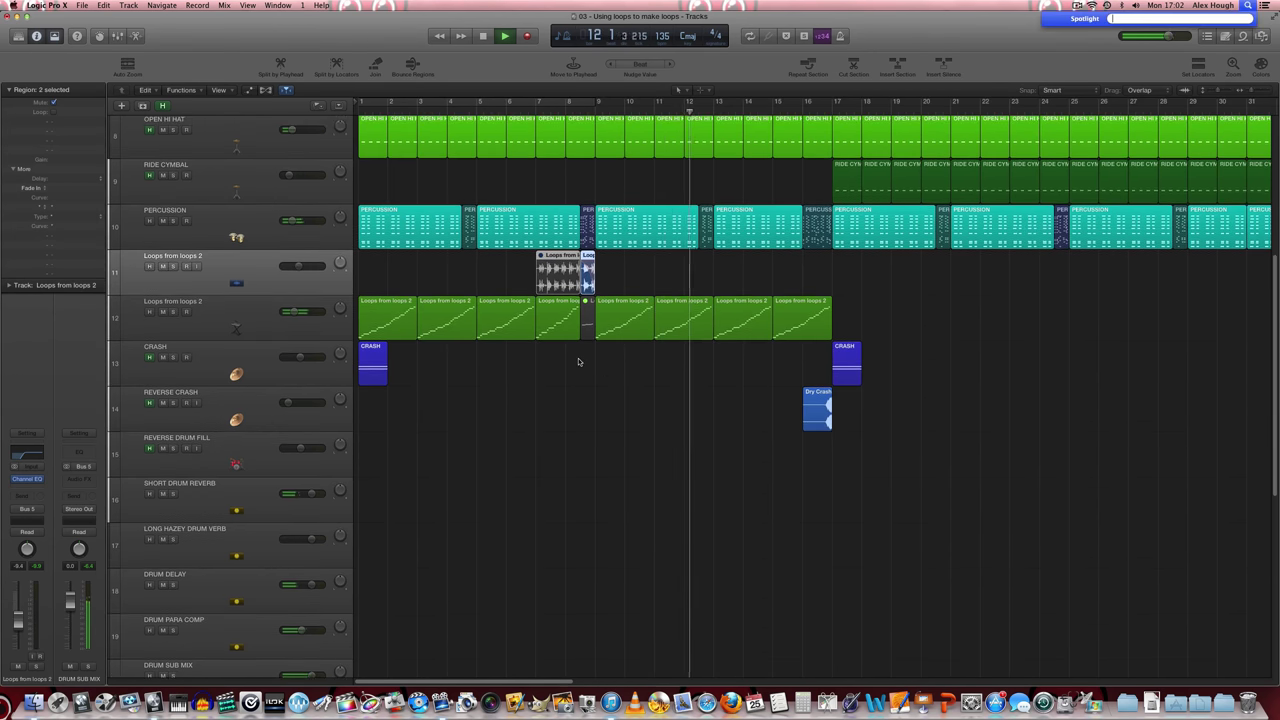
scroll(578, 361, "up", 4)
key("Escape")
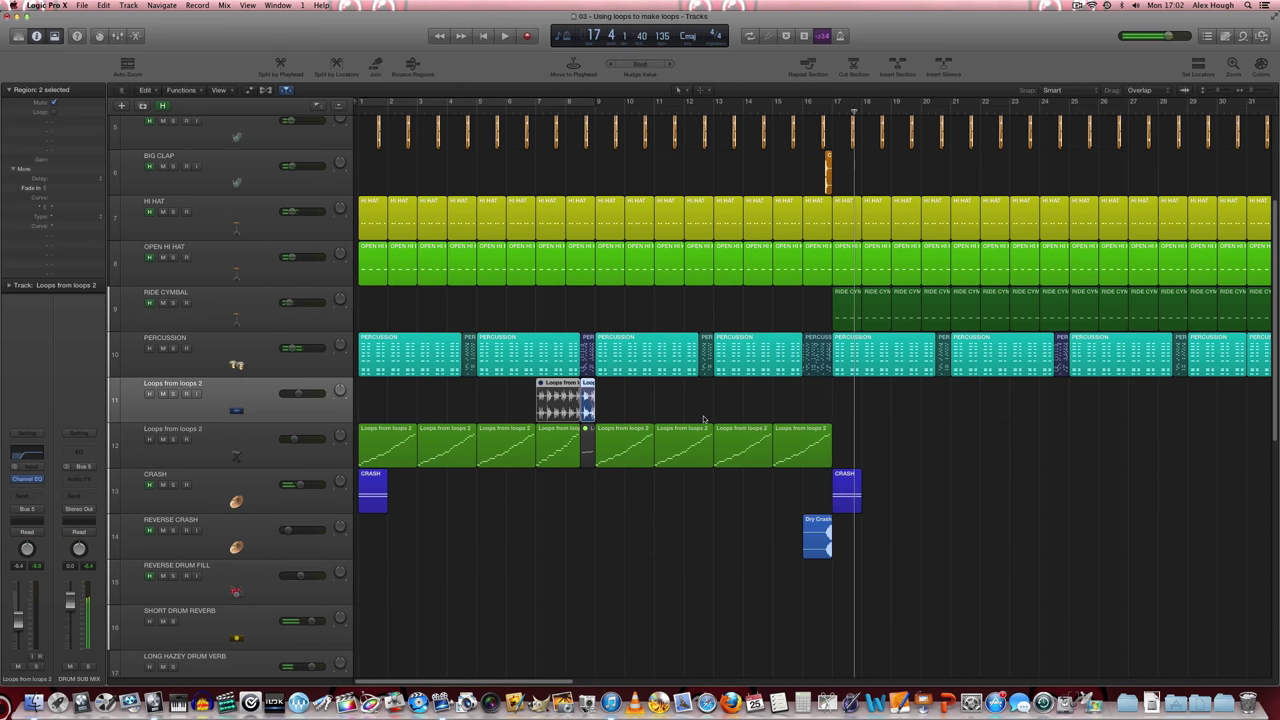
key("space")
left_click(639, 502)
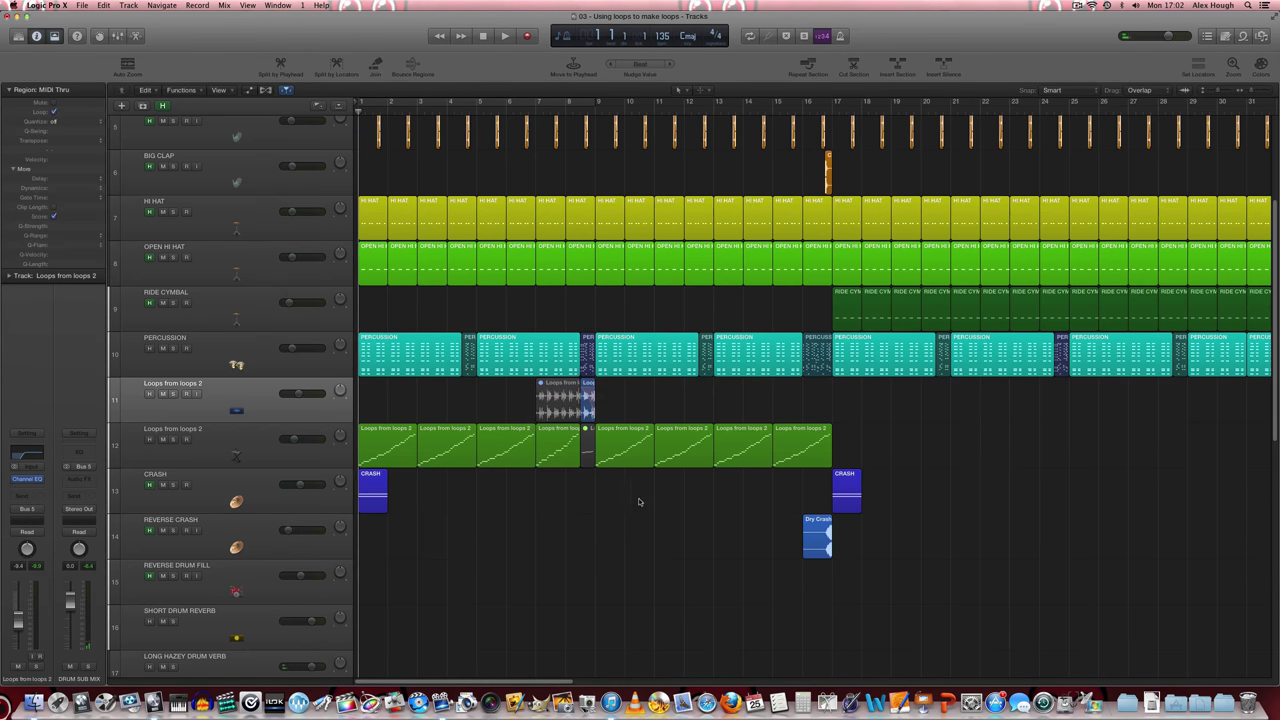